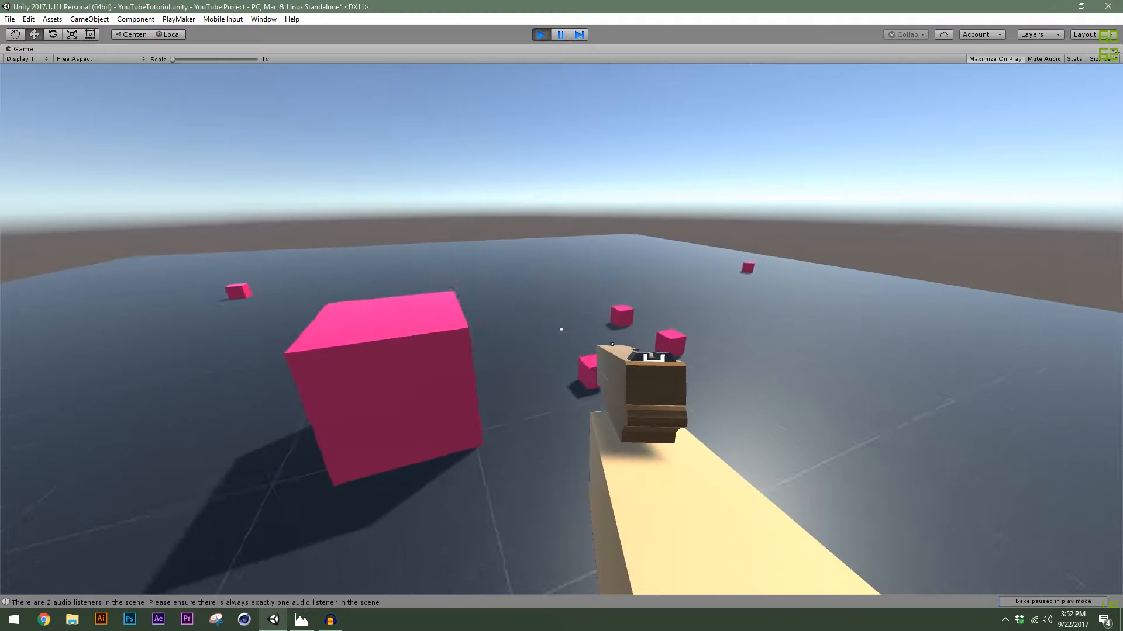
key(s)
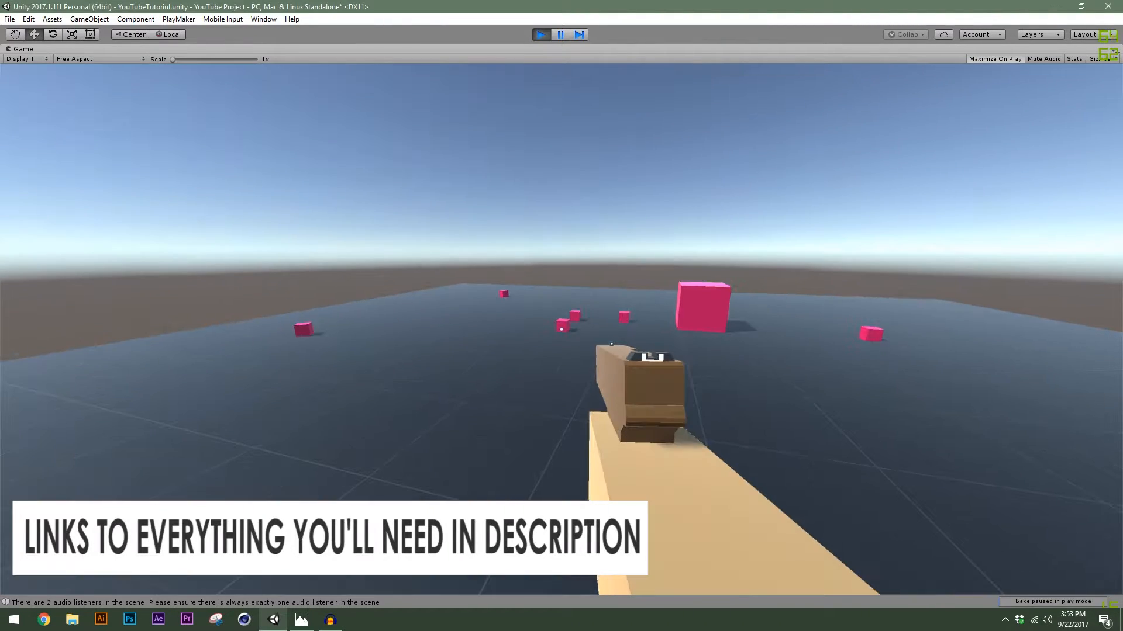
click(561, 329)
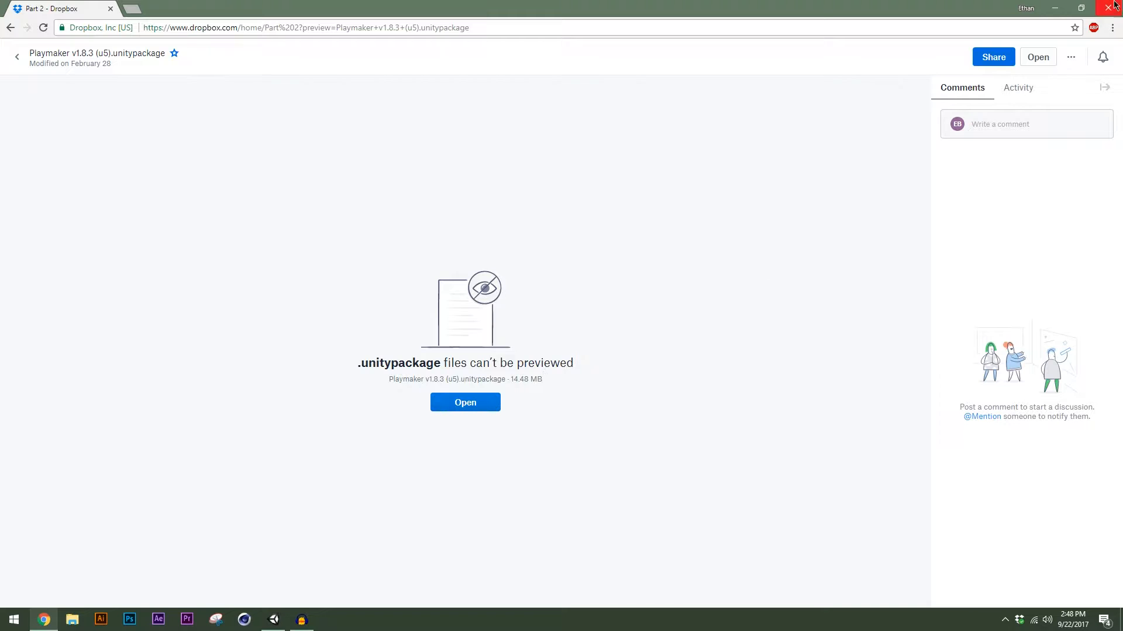
Switch from the browser to the Unity launcher, create a new project named YouTube Project and maximize its editor window
click(1054, 8)
drag(480, 164, 476, 160)
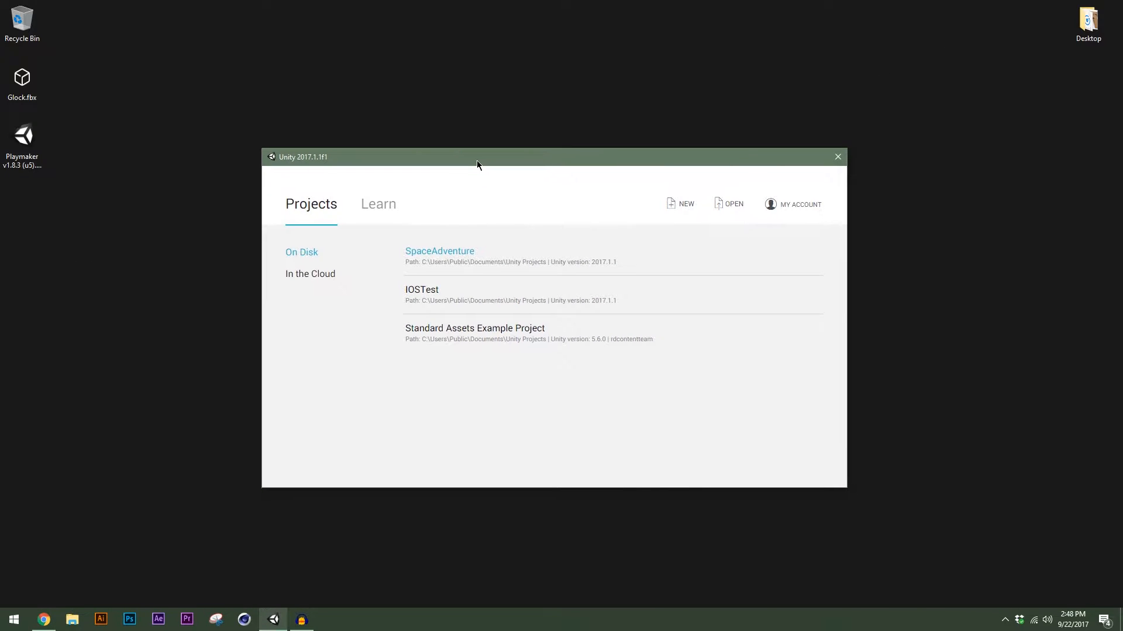
click(681, 204)
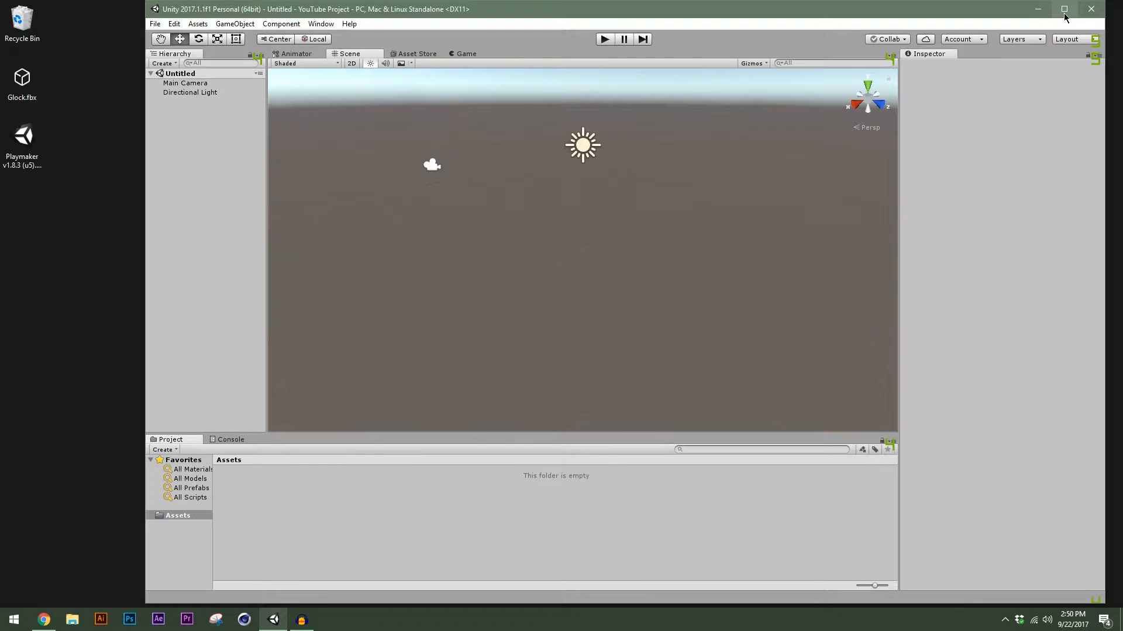
click(1065, 9)
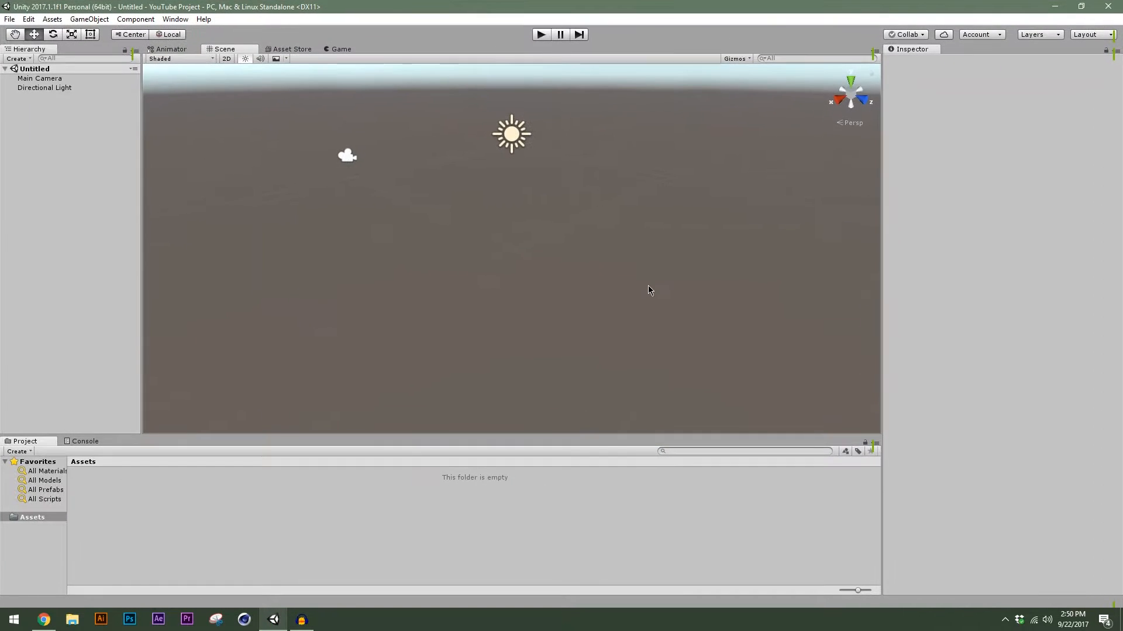
Create a folder named My Assets in the project's Assets folder
right_click(106, 494)
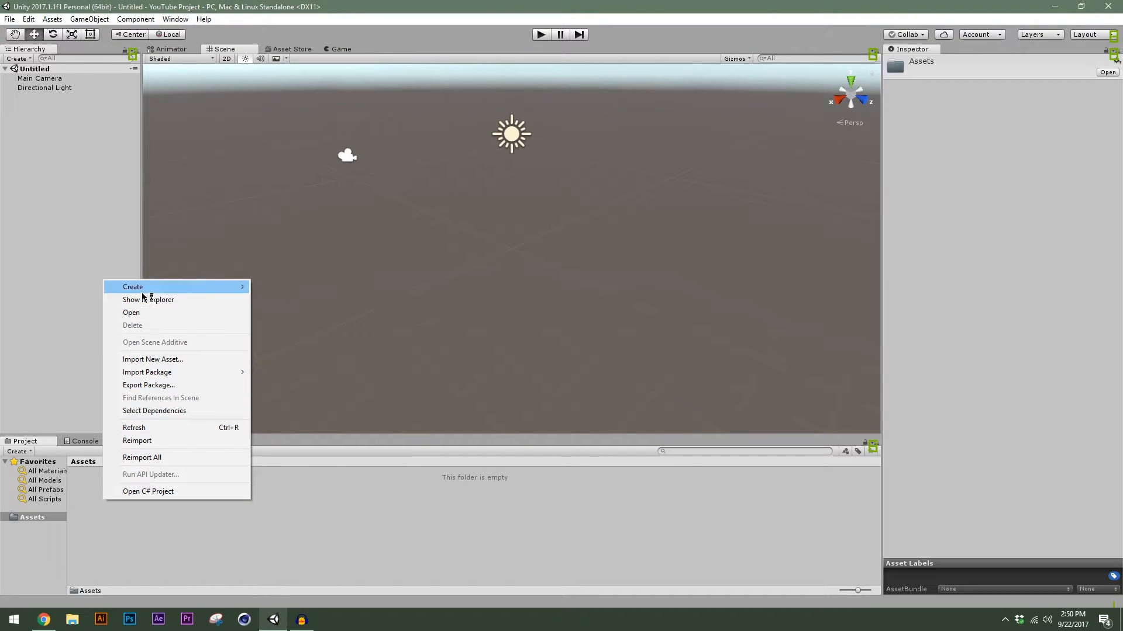
mouse_move(149, 289)
click(287, 261)
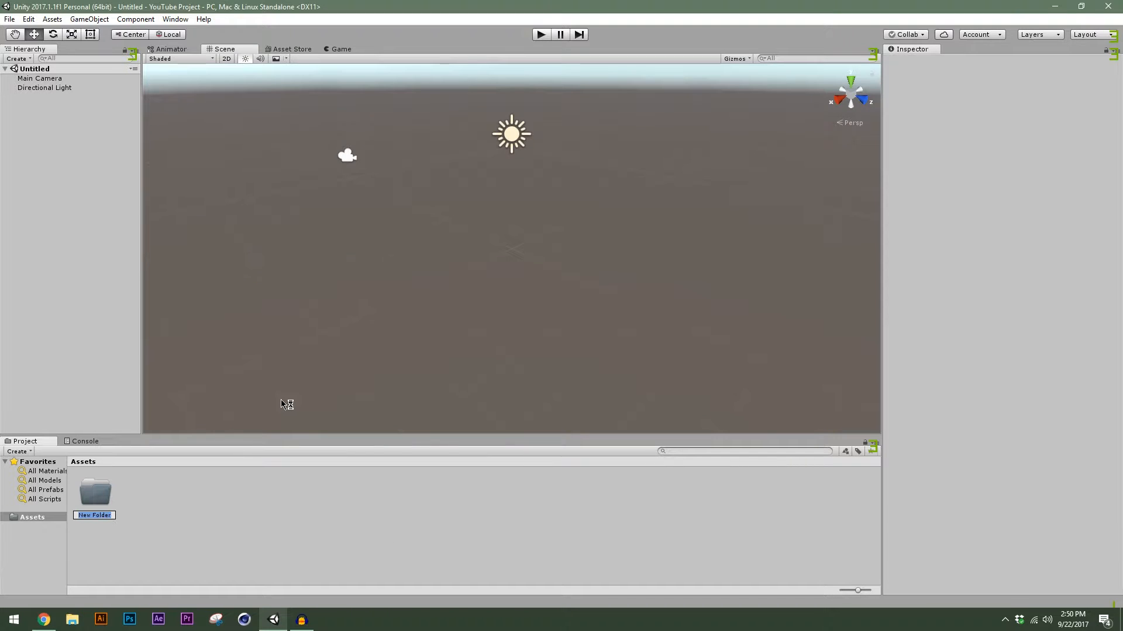
text(My Assets)
key(Return)
click(124, 508)
Create a subfolder named 3D Models inside the My Assets folder
double_click(94, 494)
right_click(114, 493)
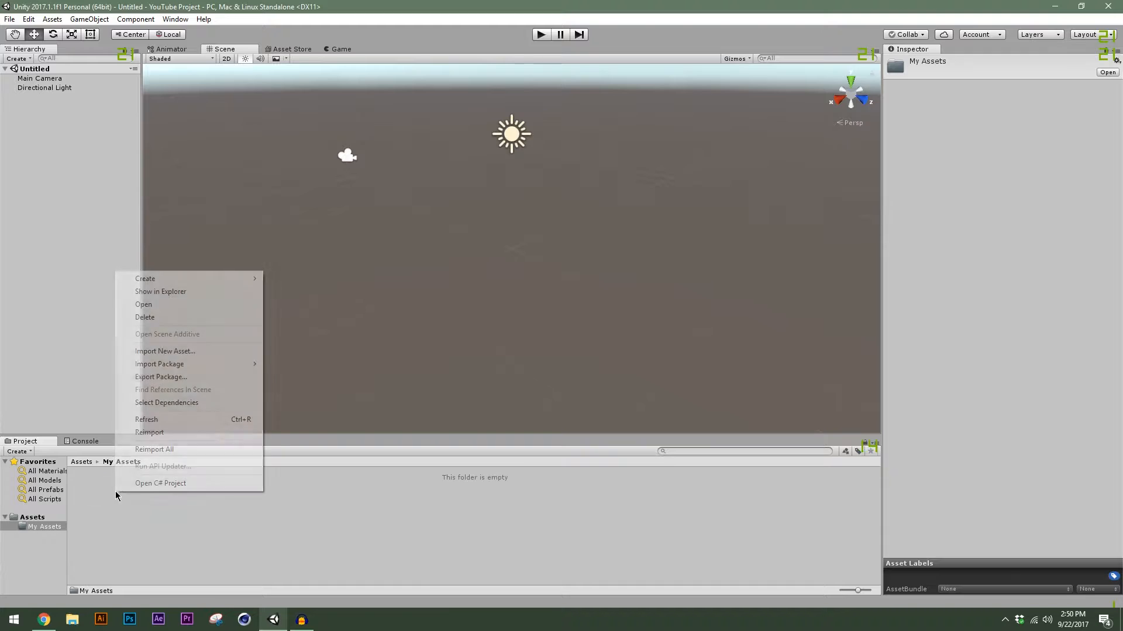
mouse_move(227, 279)
click(286, 260)
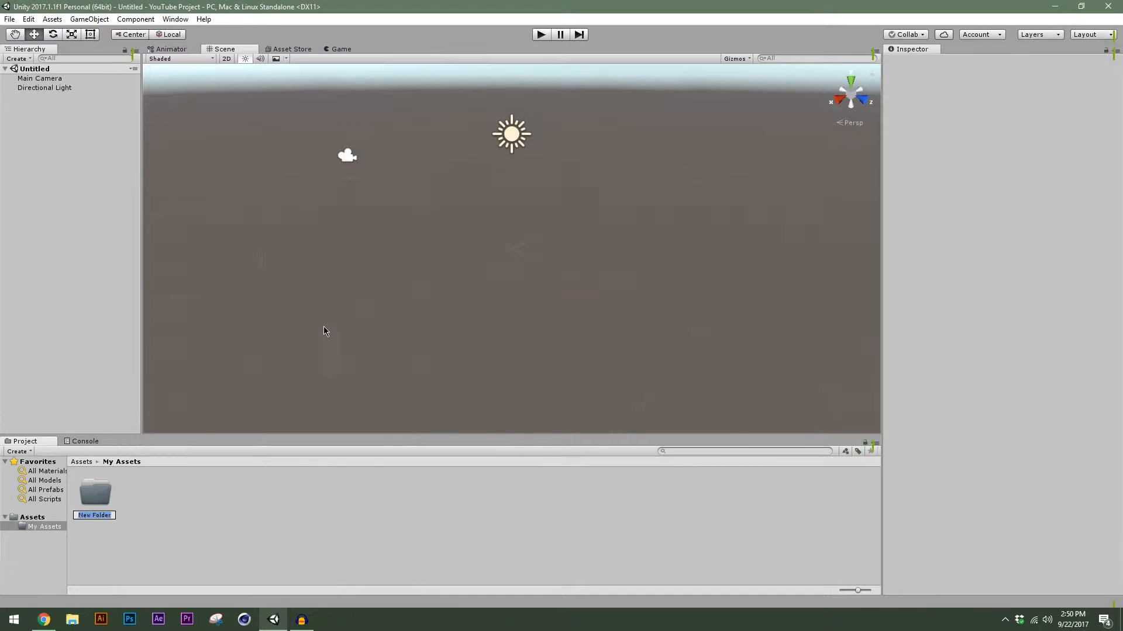
text(3D Models)
key(Return)
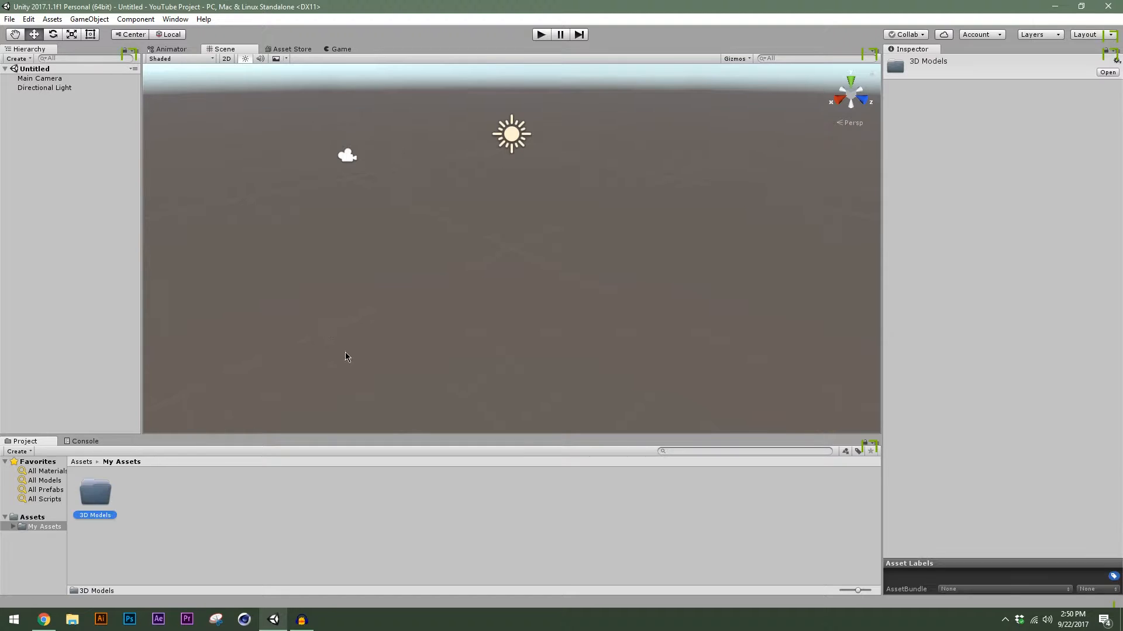
Import the Glock.fbx model from the desktop into the 3D Models folder
double_click(79, 496)
double_click(283, 6)
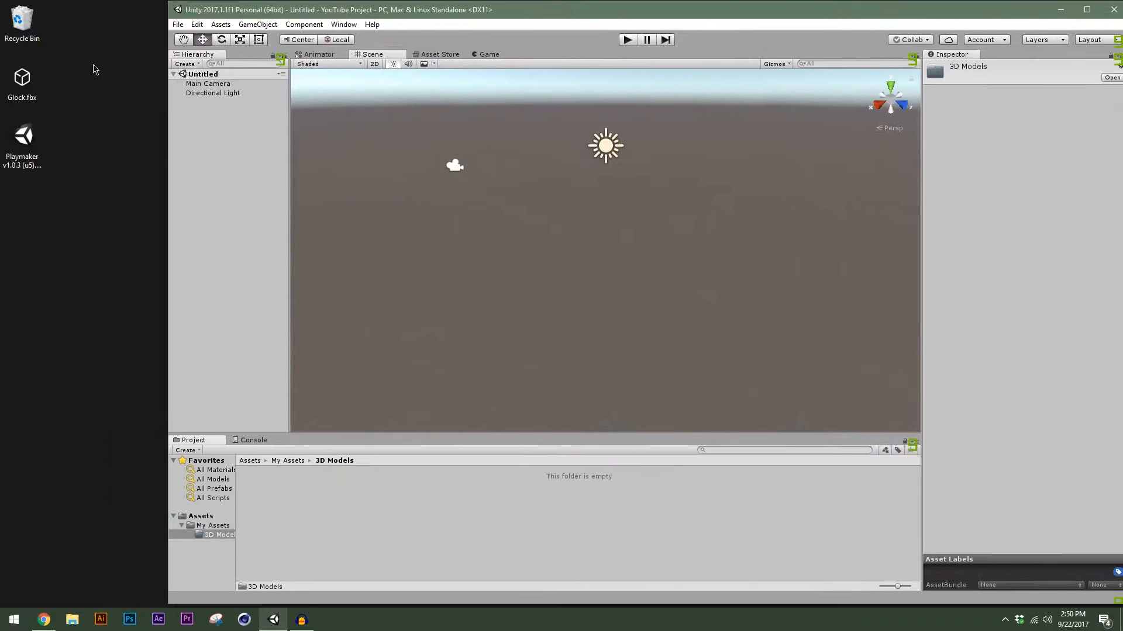
drag(26, 83, 374, 529)
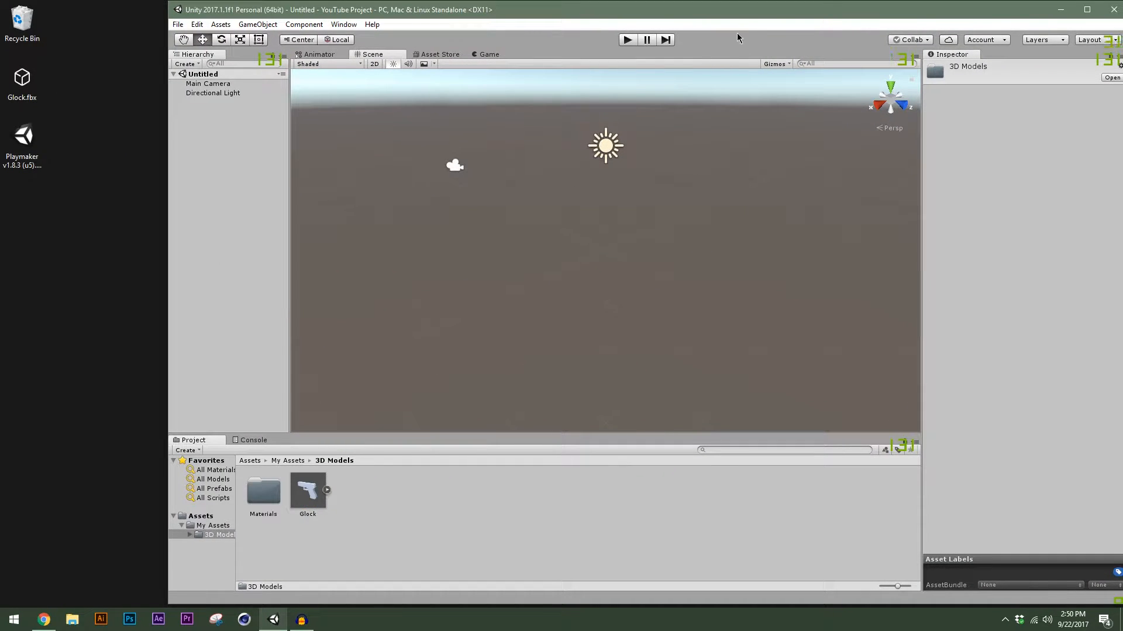
drag(922, 17, 840, 17)
click(1005, 9)
Return to the top-level Assets folder and import all files of the desktop's Playmaker v1.8.3 (u5) package
click(76, 462)
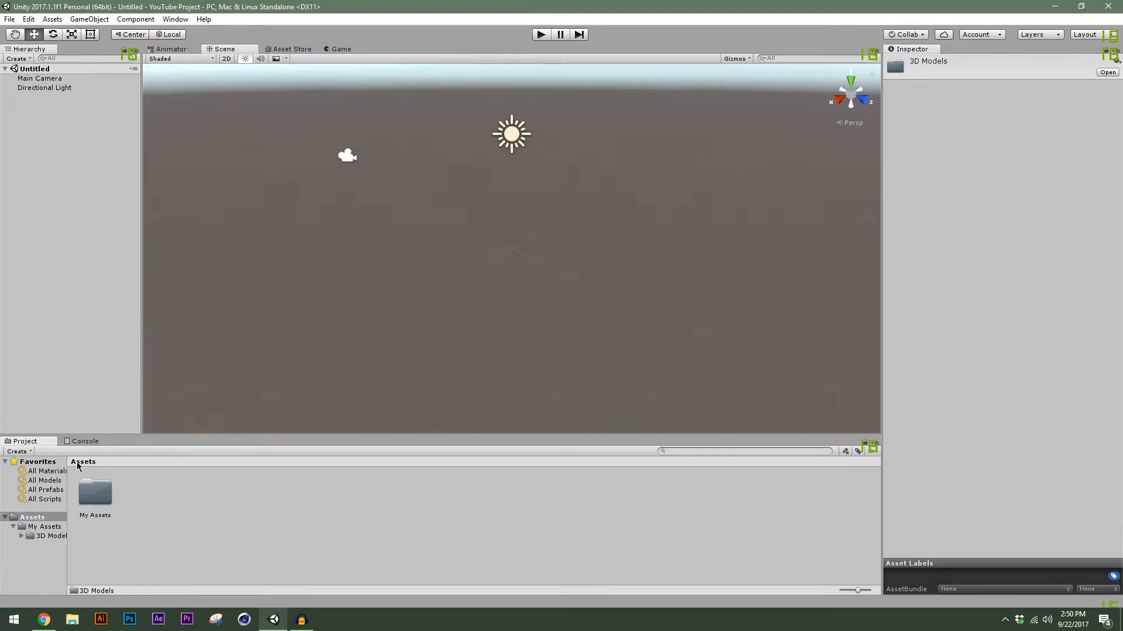
double_click(248, 5)
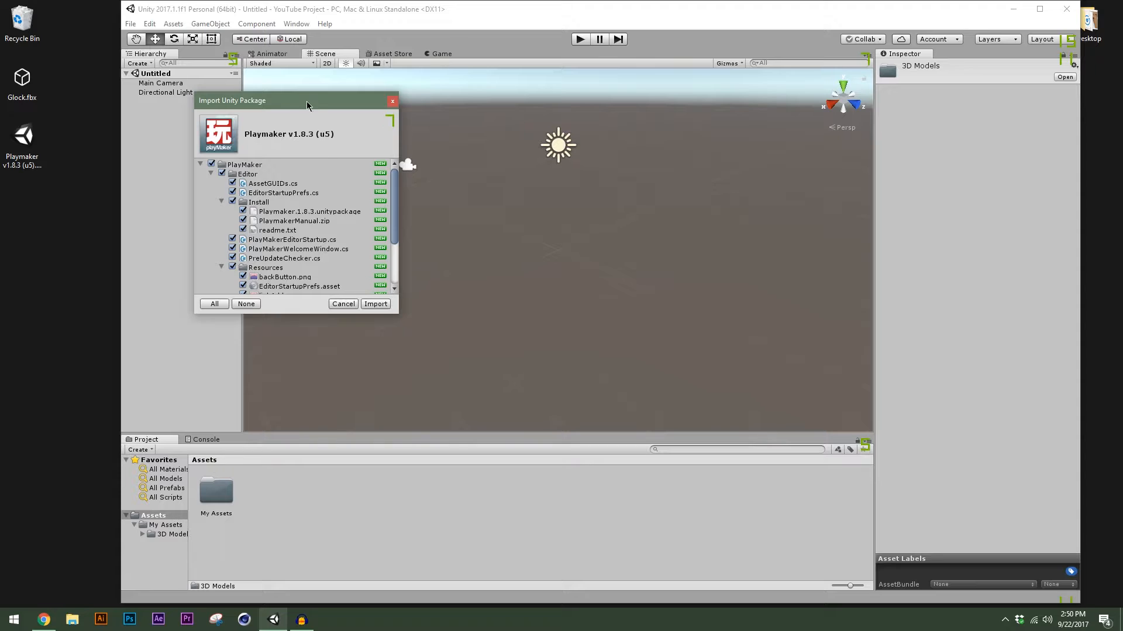
click(1043, 6)
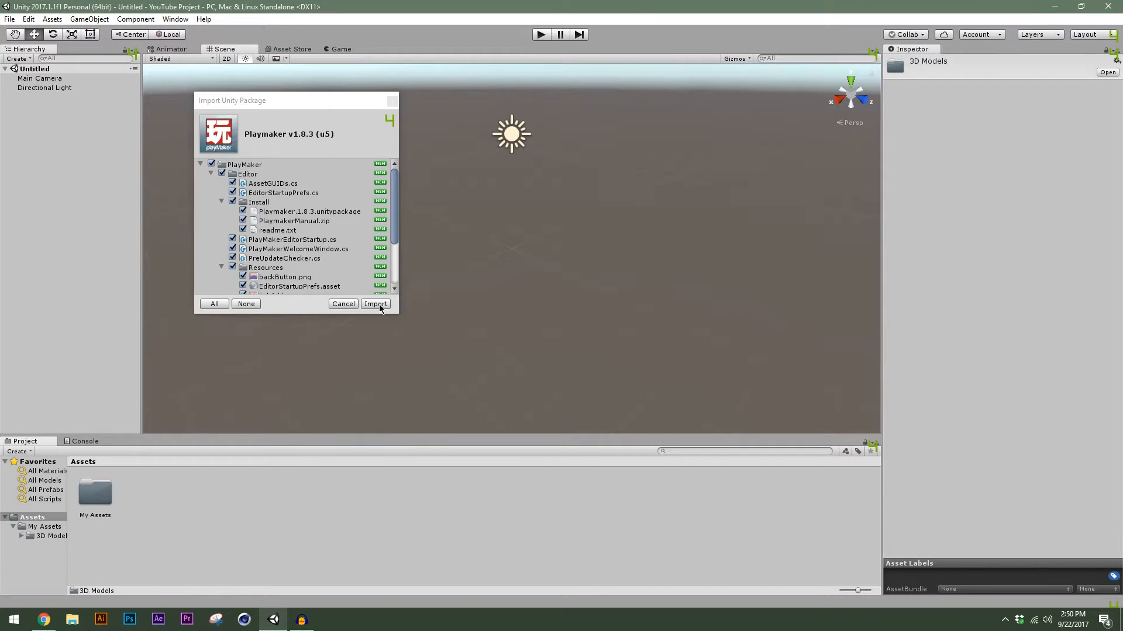
click(375, 304)
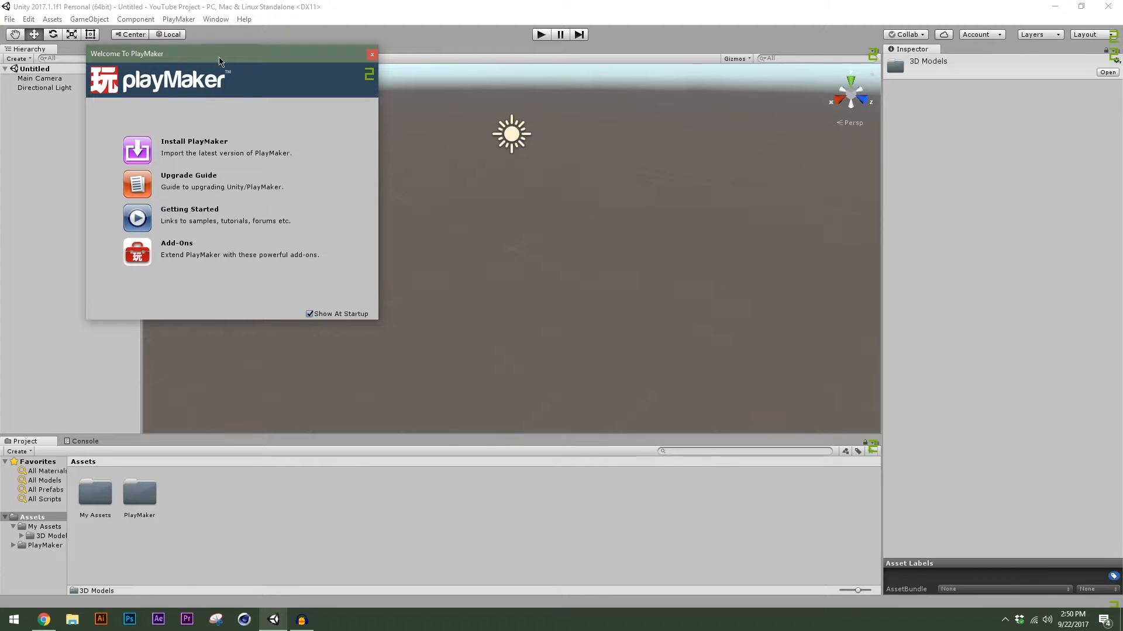
Turn off Show At Startup for the PlayMaker welcome window and open its Install PlayMaker page
drag(226, 55, 336, 114)
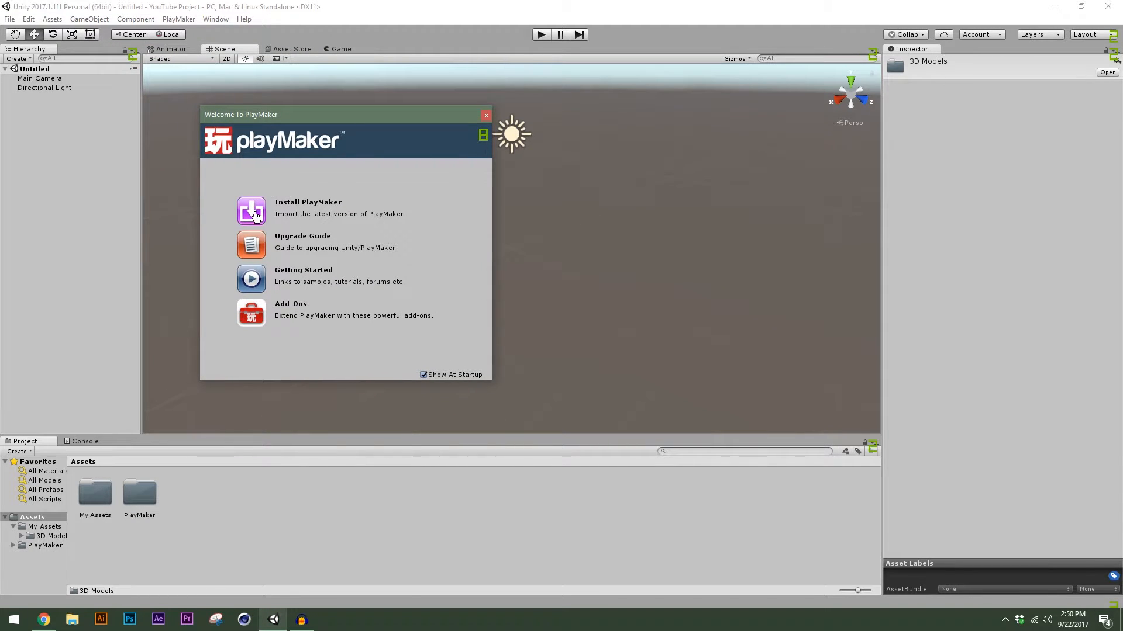
click(423, 375)
click(251, 211)
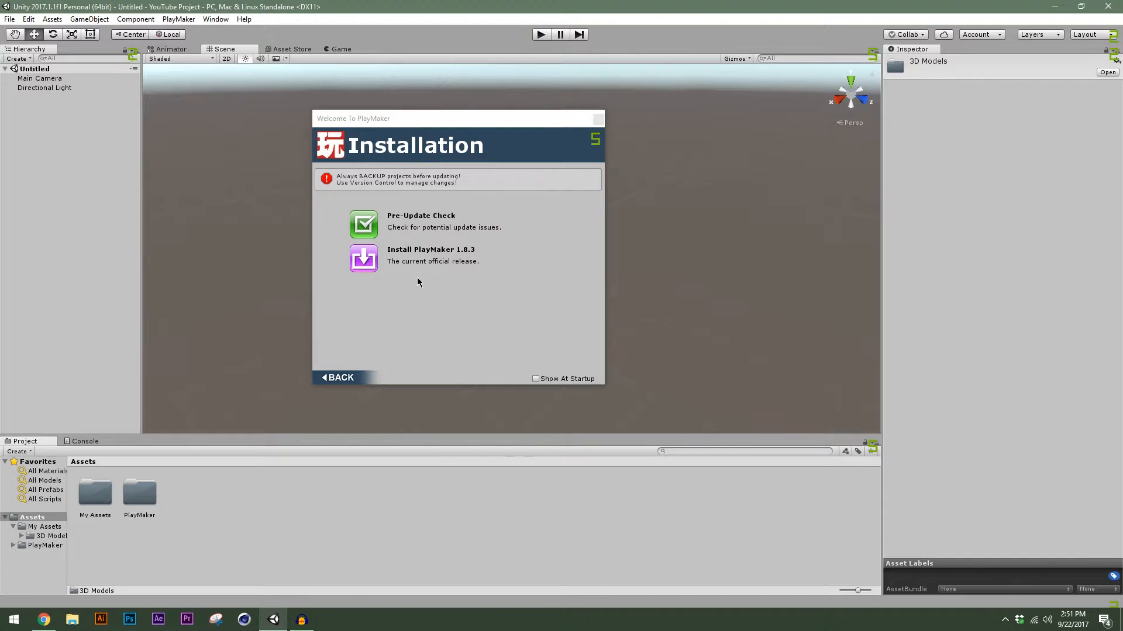
Install PlayMaker 1.8.3, agreeing to the backup and API update prompts, and close the welcome window
click(405, 257)
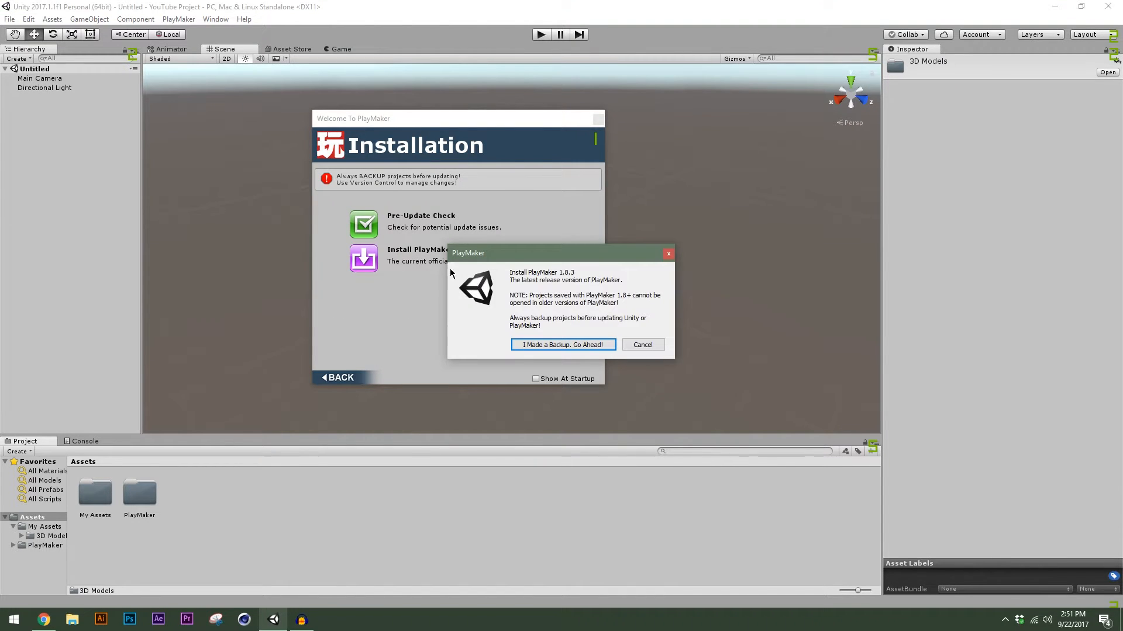
click(575, 345)
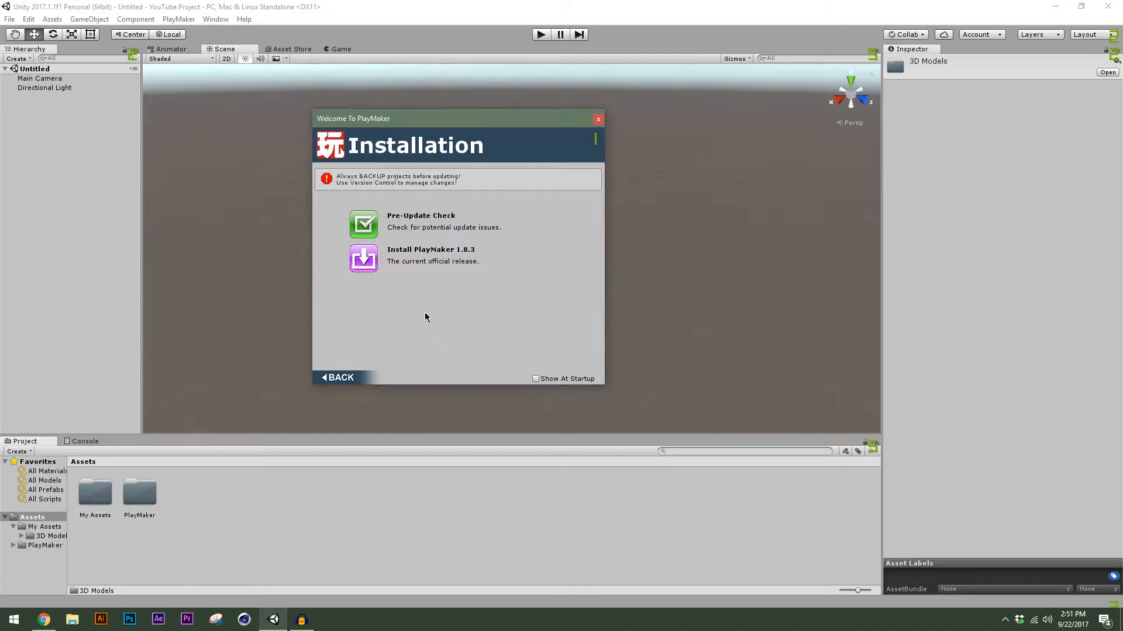
click(385, 305)
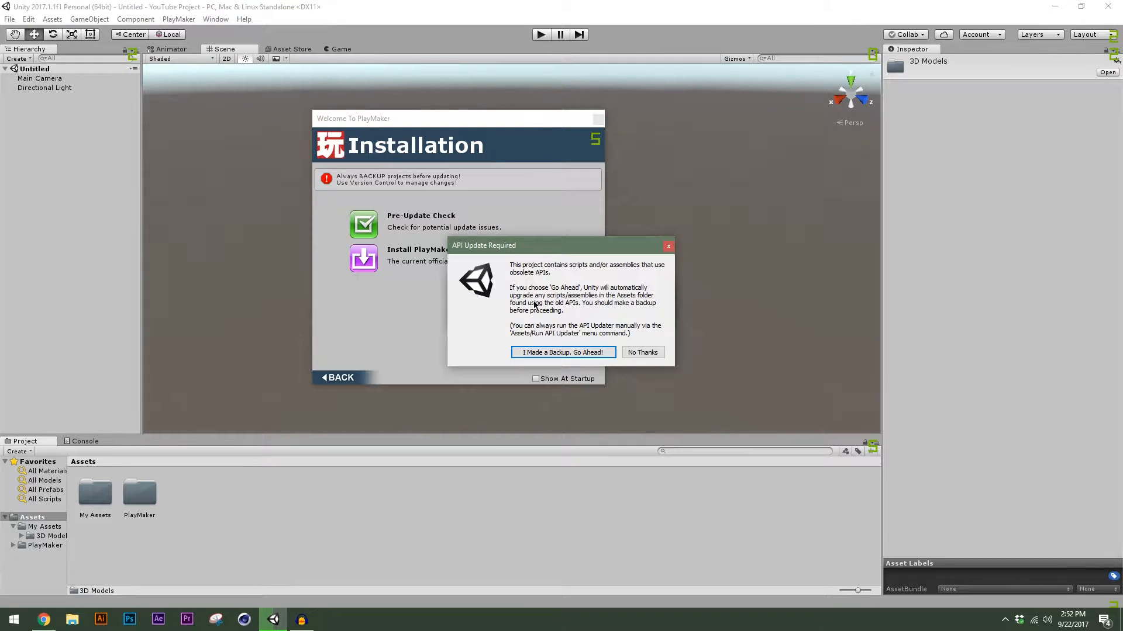
click(567, 353)
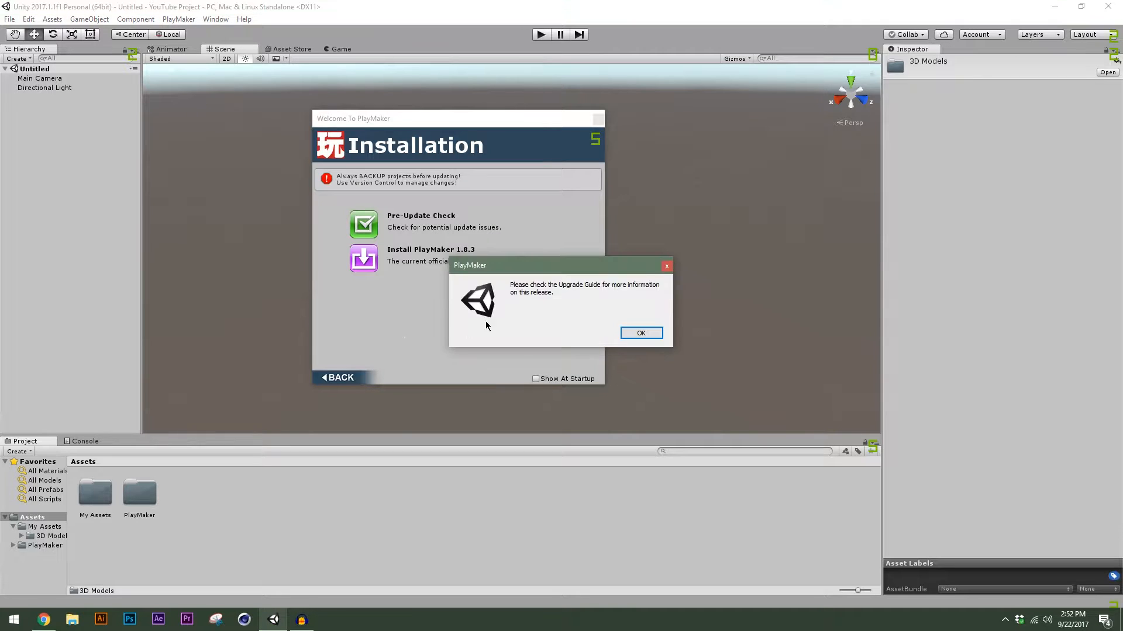
click(641, 333)
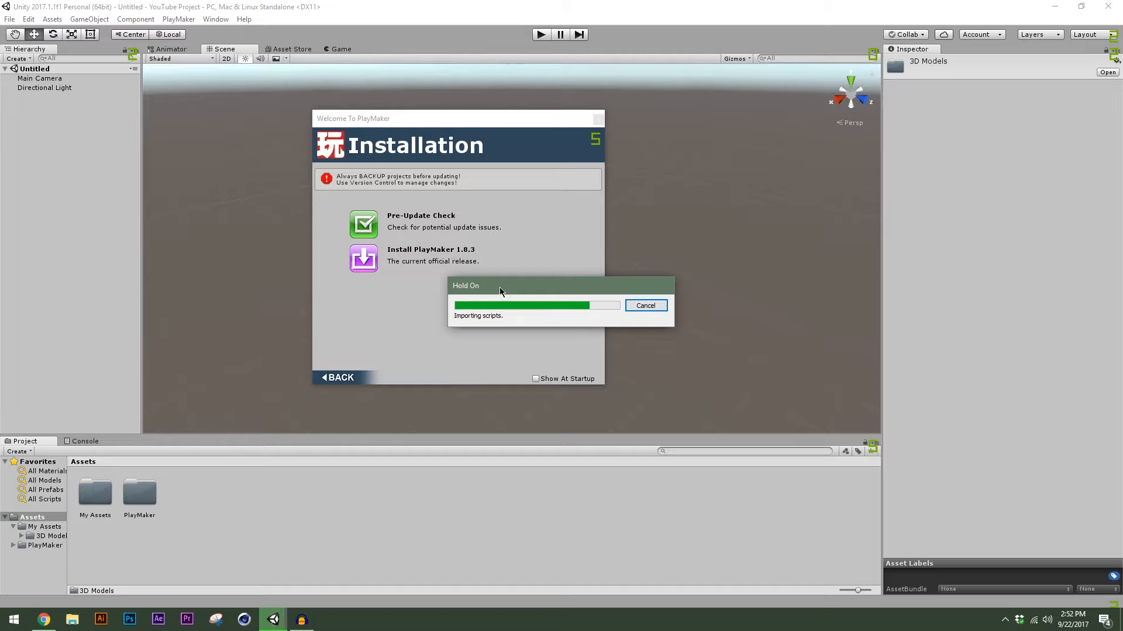
click(597, 118)
Import Unity's Standard Assets packages into the project and return to the top-level Assets folder
right_click(326, 494)
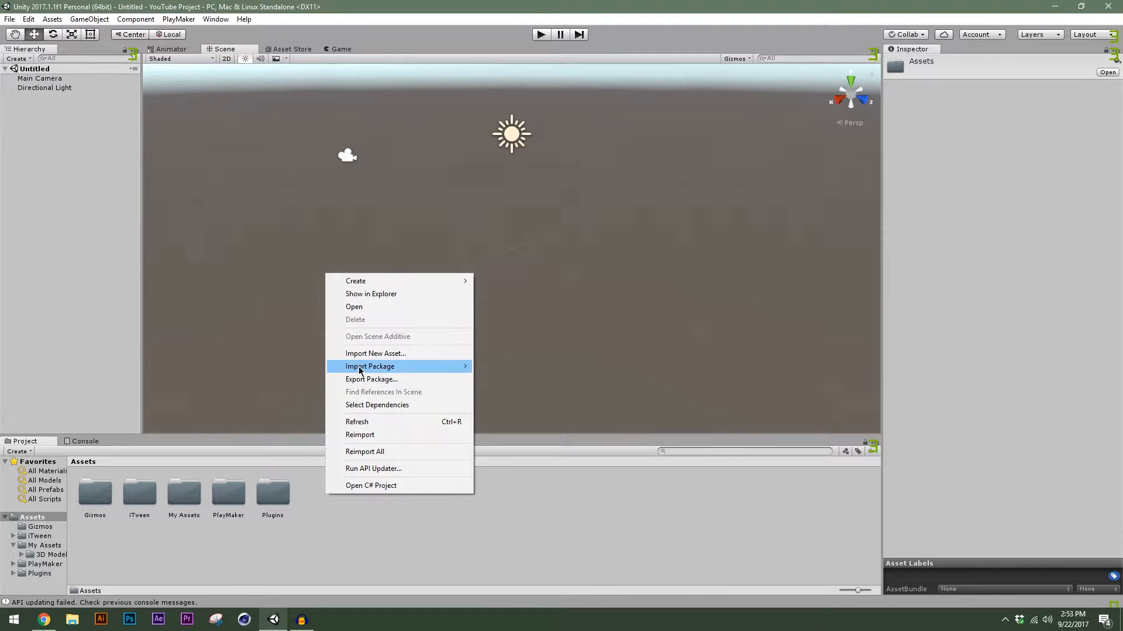
mouse_move(359, 368)
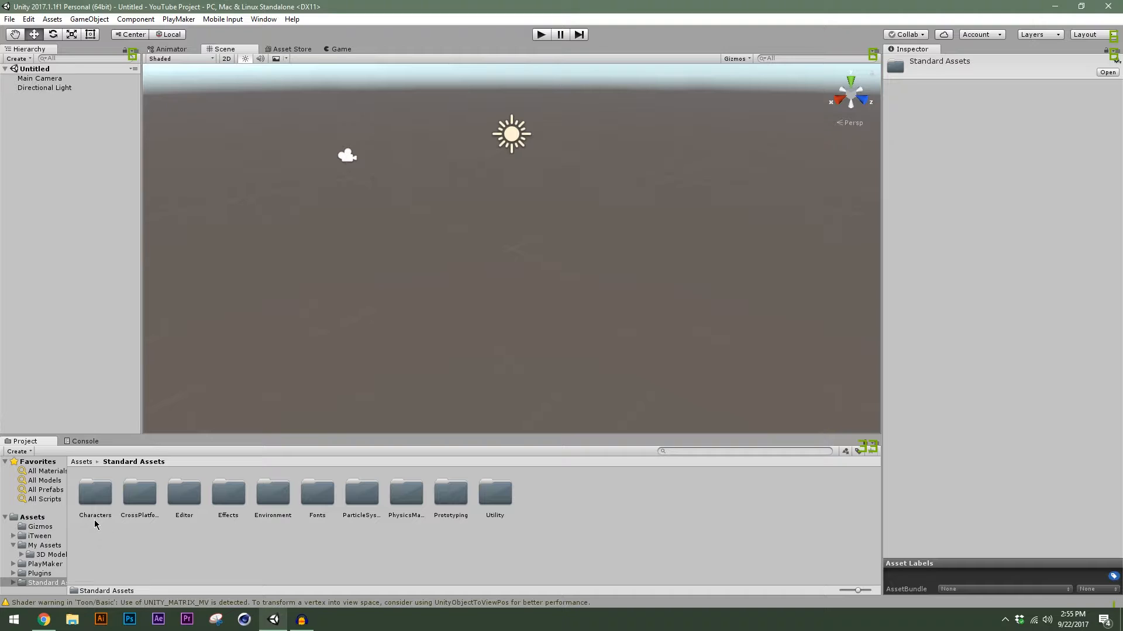
click(81, 462)
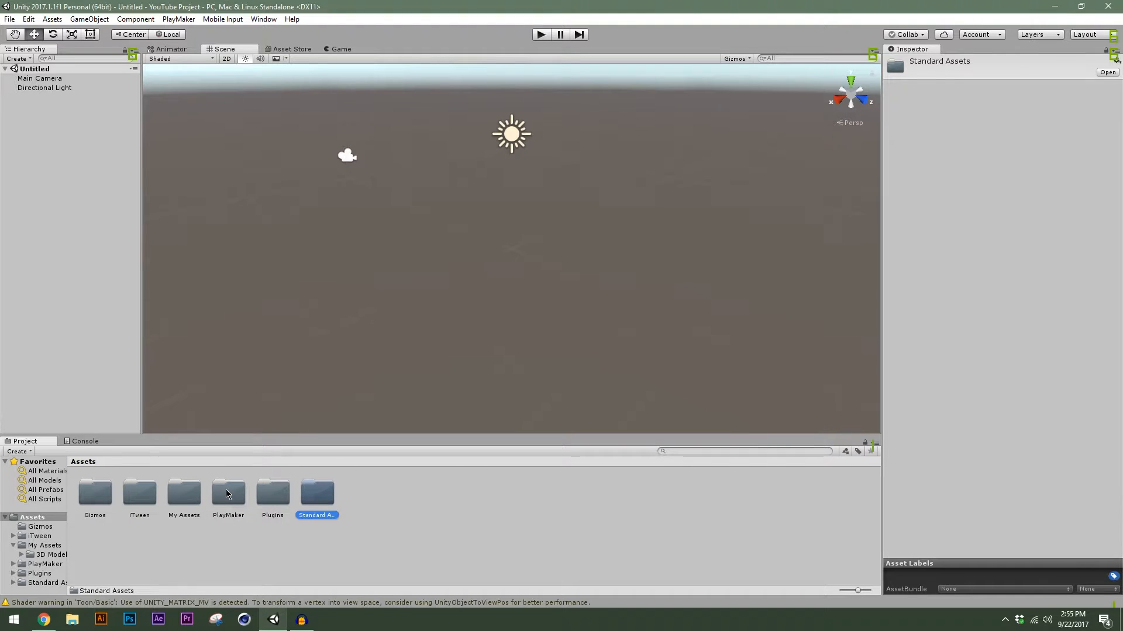
double_click(176, 495)
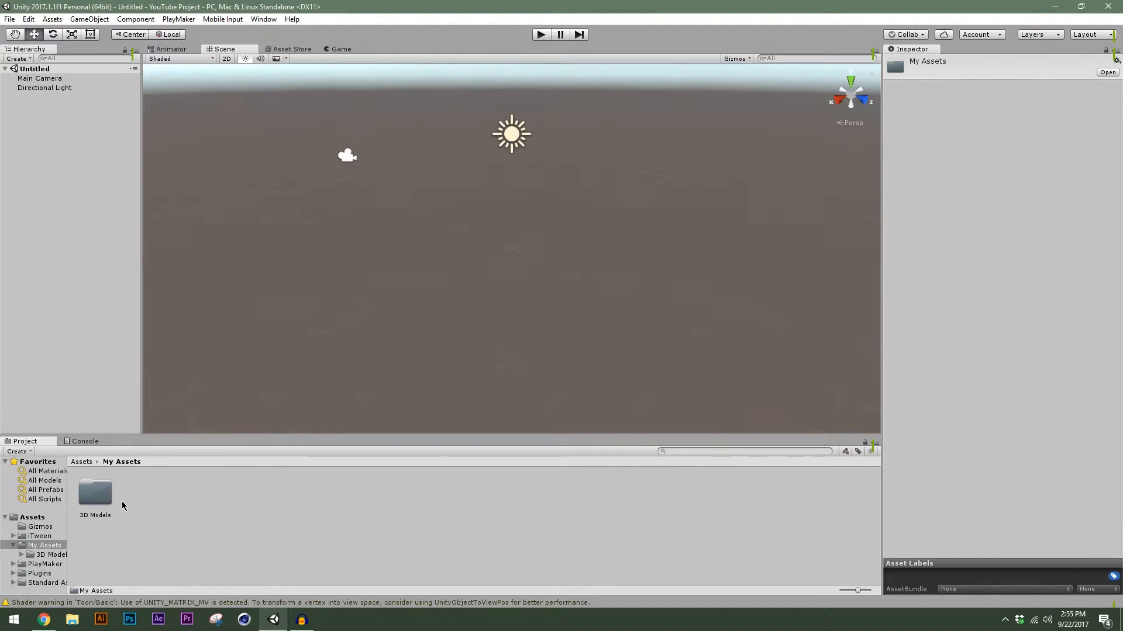
click(81, 462)
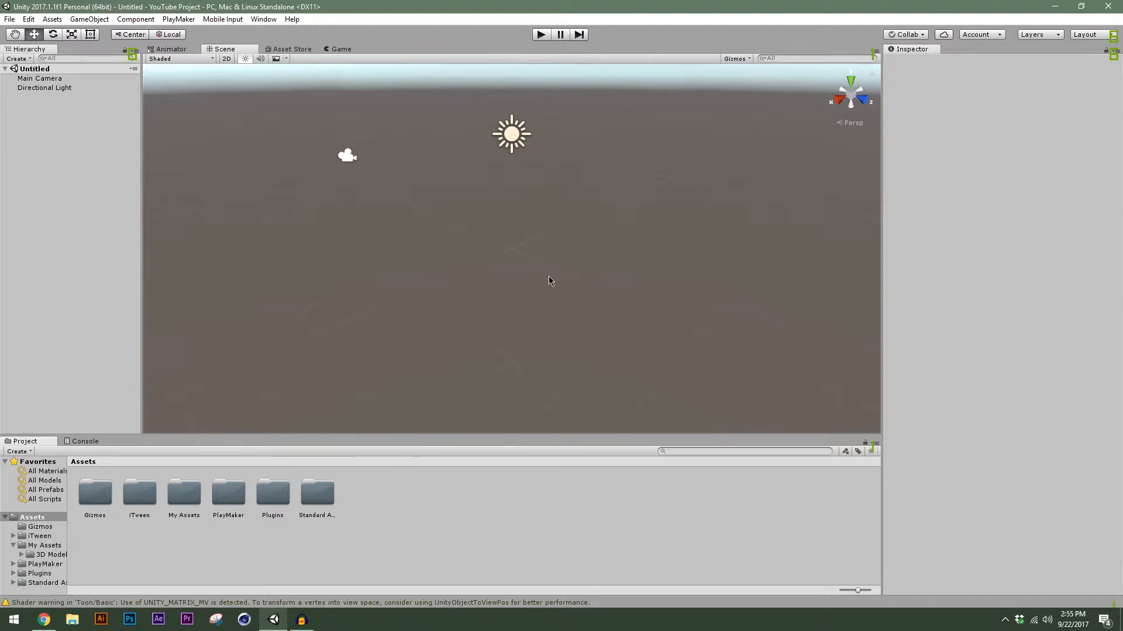
Add a 3D cube to the scene
alt+drag(540, 224, 516, 308)
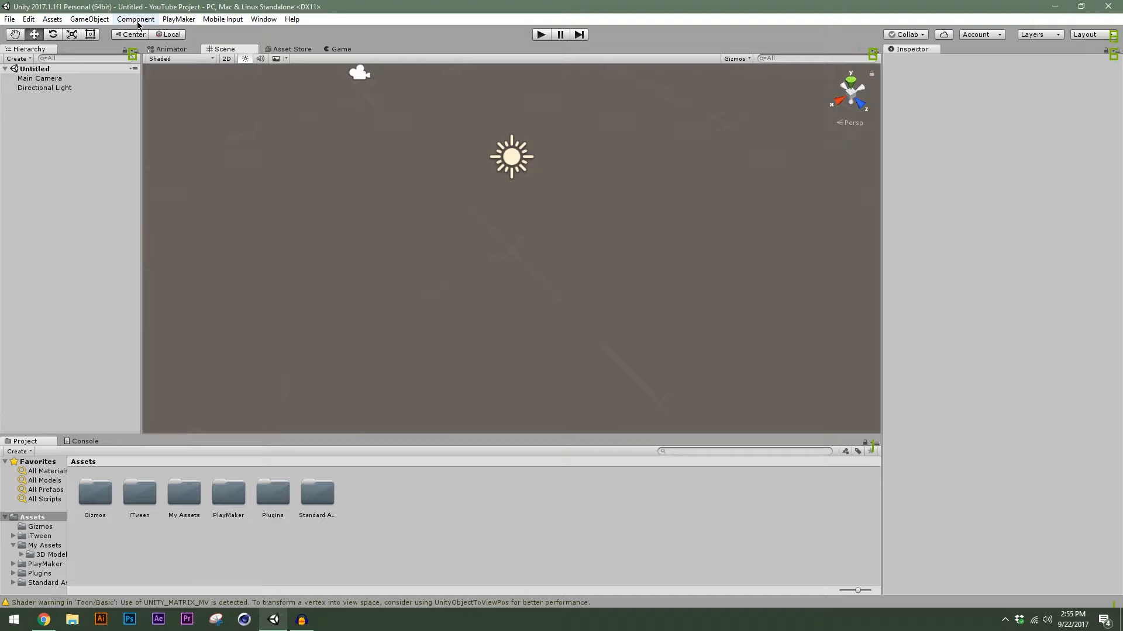
click(89, 19)
mouse_move(73, 58)
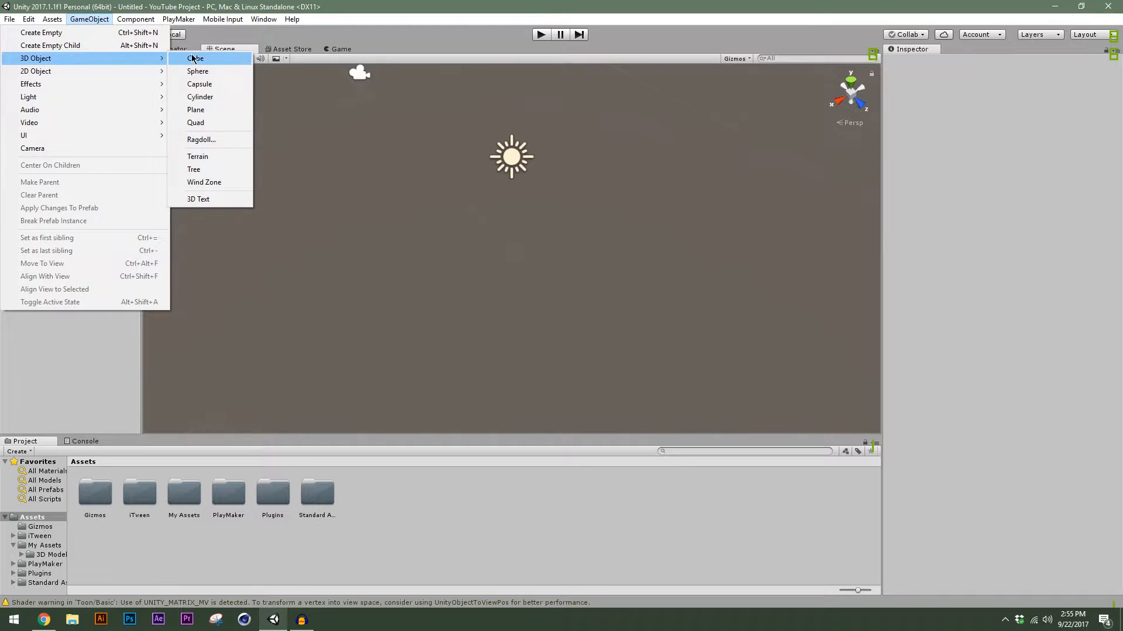
click(193, 58)
scroll(520, 224, up, 3)
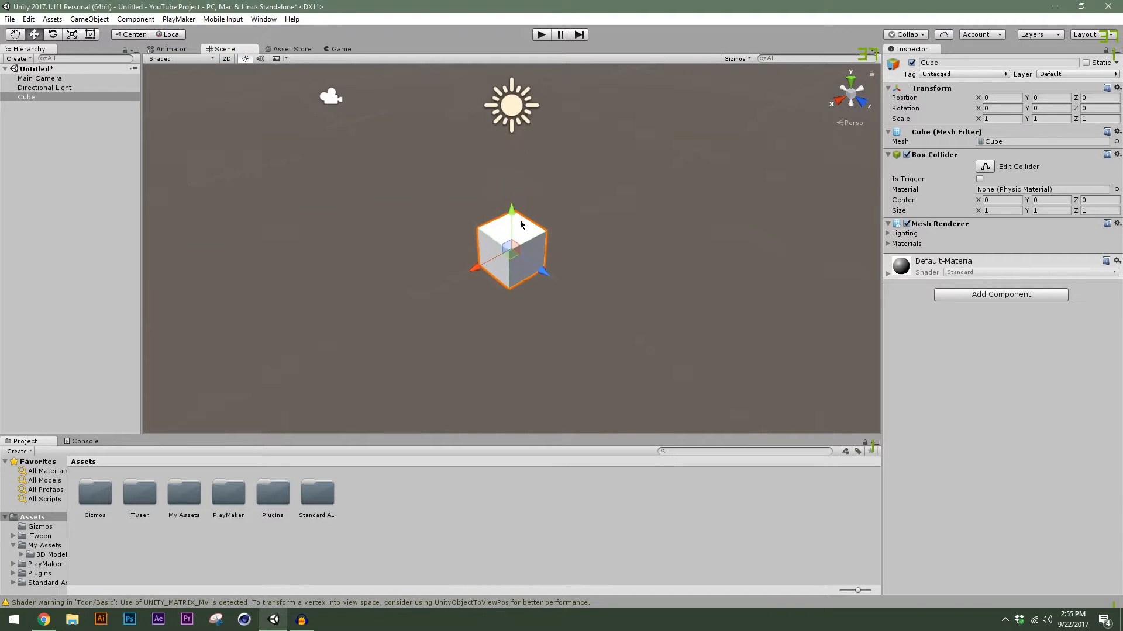
scroll(520, 225, up, 4)
Set the cube's scale to X 20, Y 0.5 and Z 20 to form a flat floor
click(999, 117)
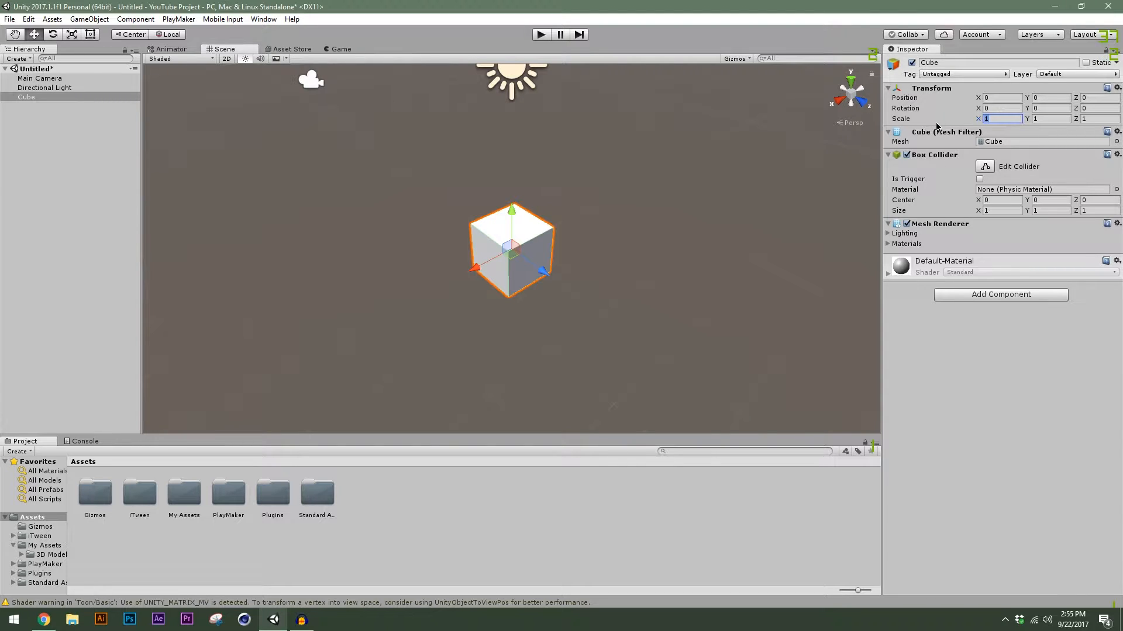
text(20)
key(Tab)
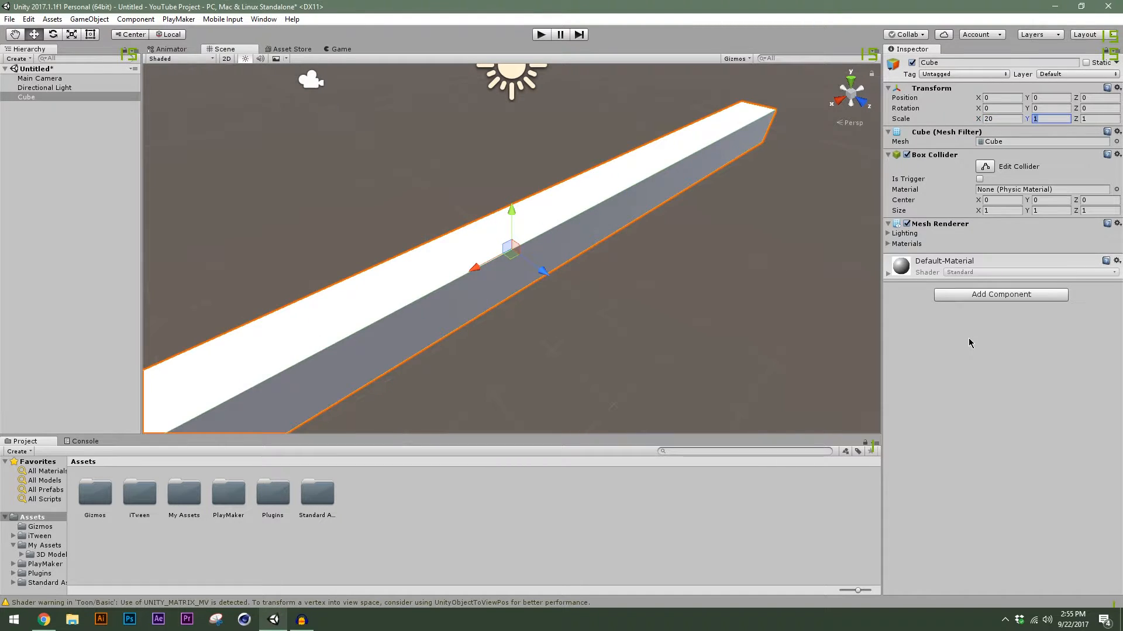
text(2)
key(BackSpace)
text(0)
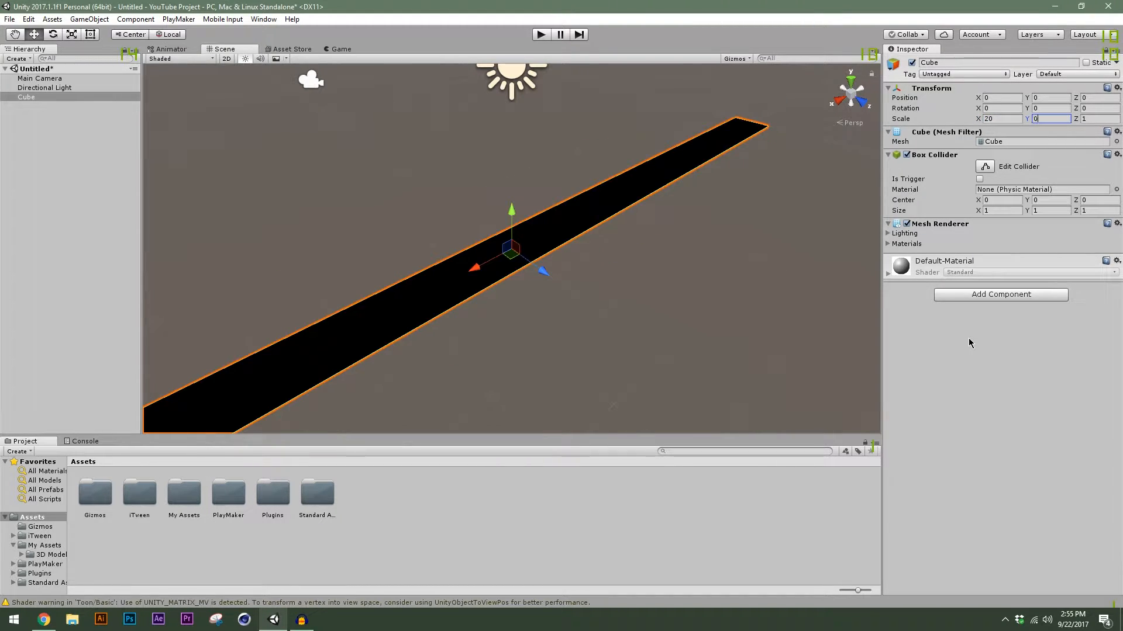
text(.5)
key(Tab)
text(20)
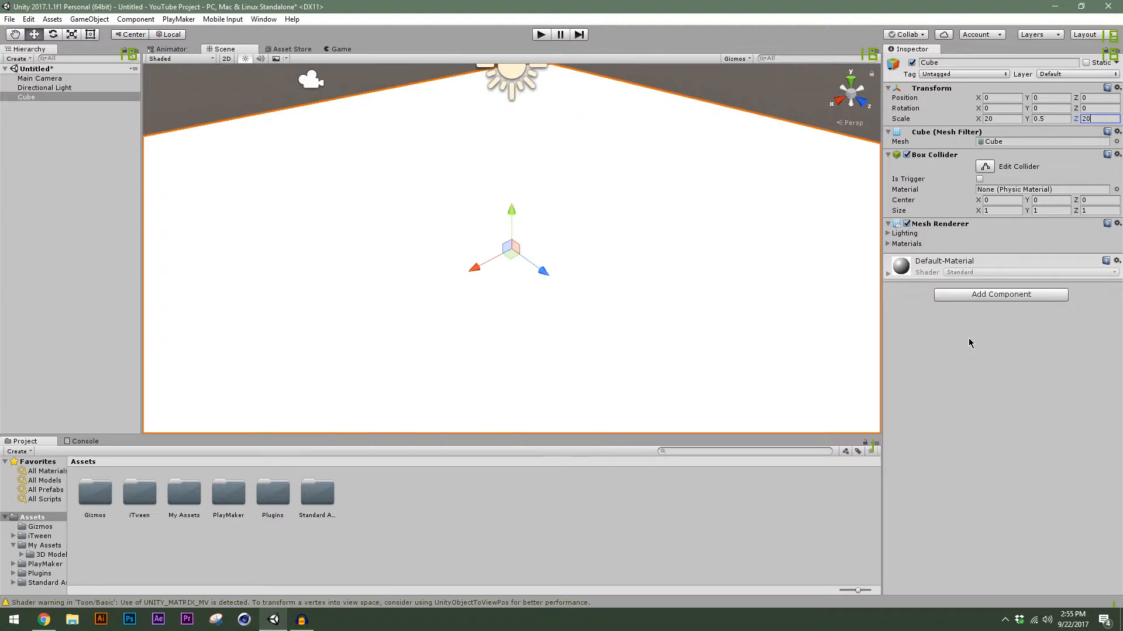
Create a new folder named Env inside the My Assets folder
click(170, 545)
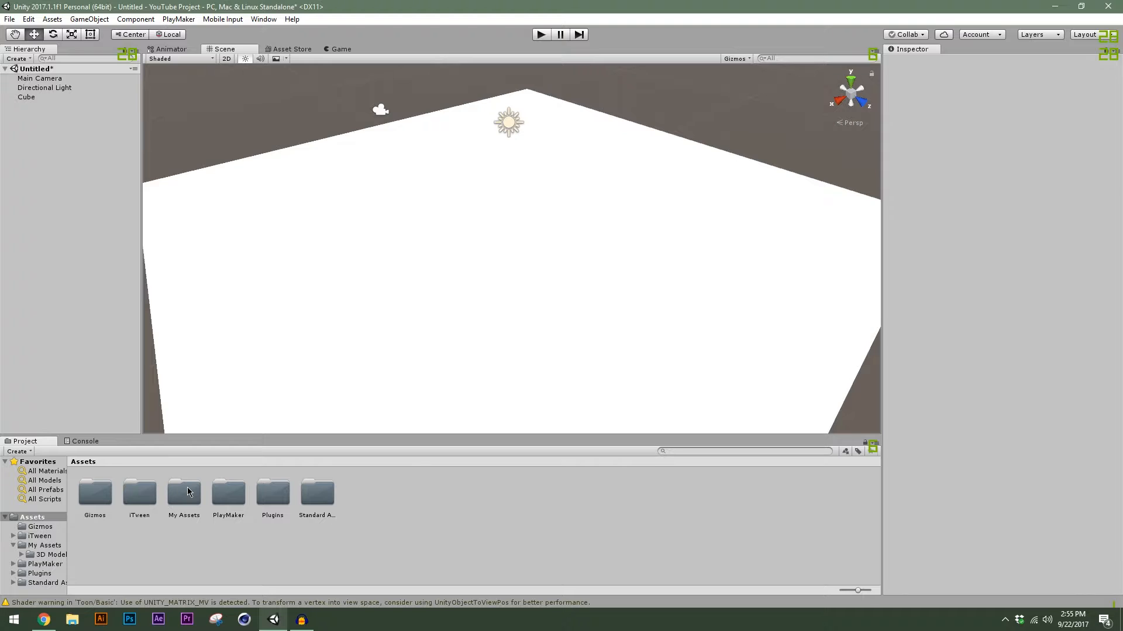
double_click(186, 496)
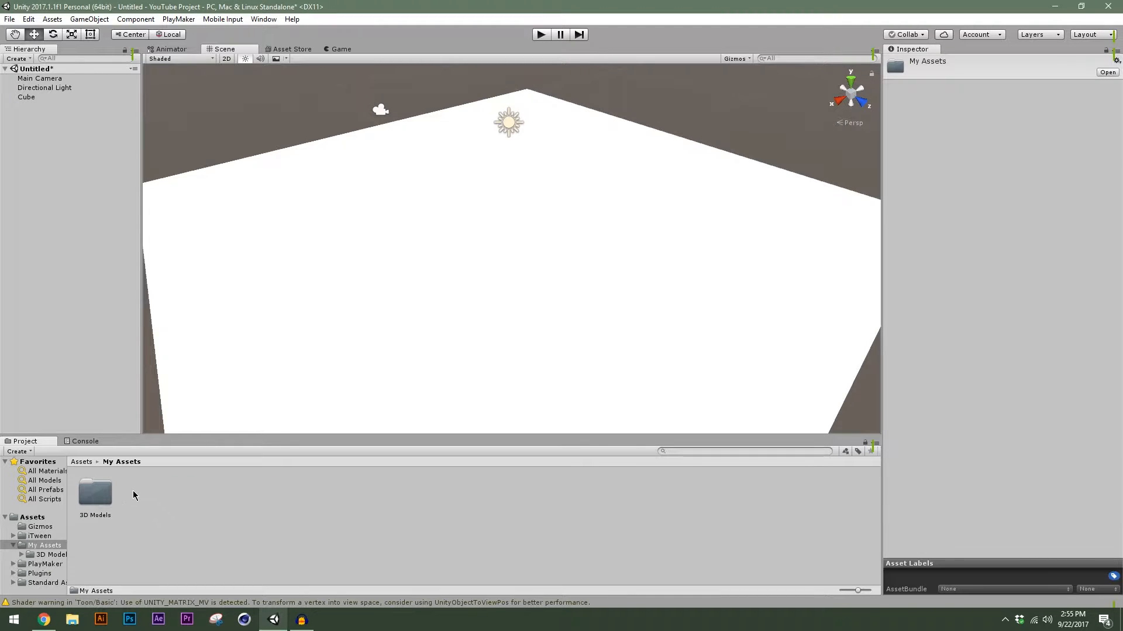
right_click(133, 495)
mouse_move(206, 277)
click(310, 260)
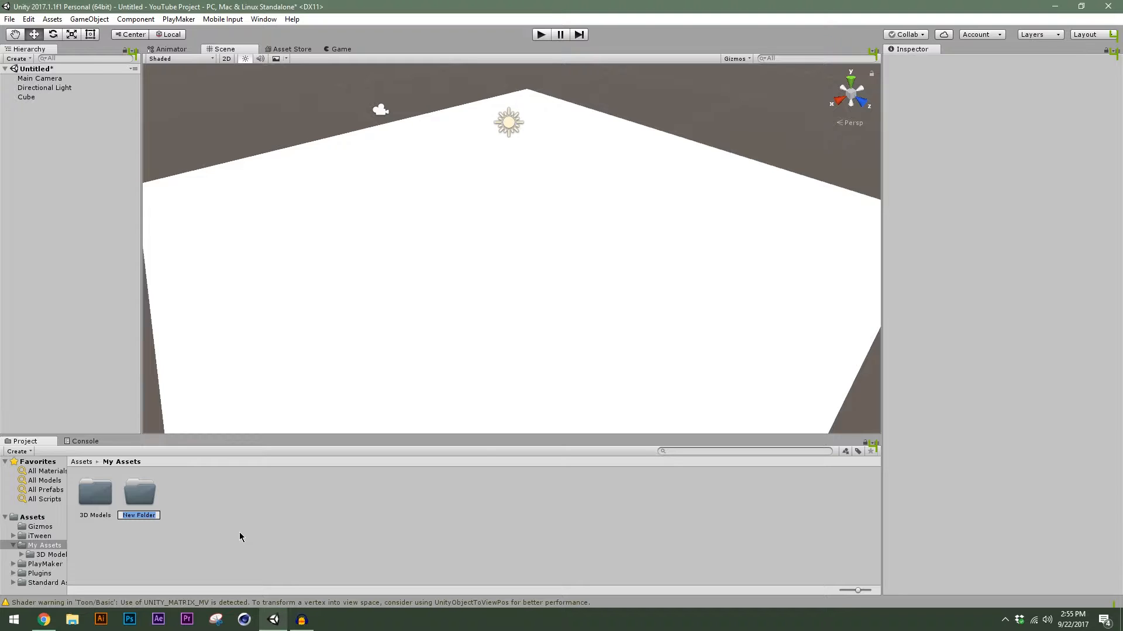
text(Env)
key(Return)
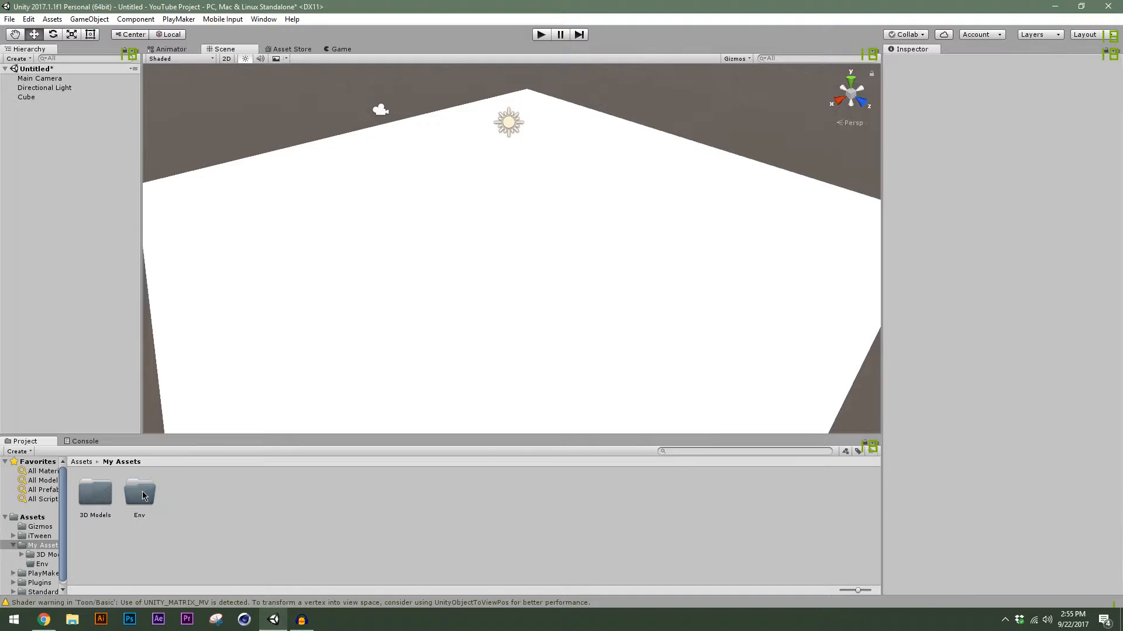
Create a subfolder named Materials inside the Env folder
double_click(145, 496)
right_click(145, 496)
mouse_move(274, 286)
click(318, 259)
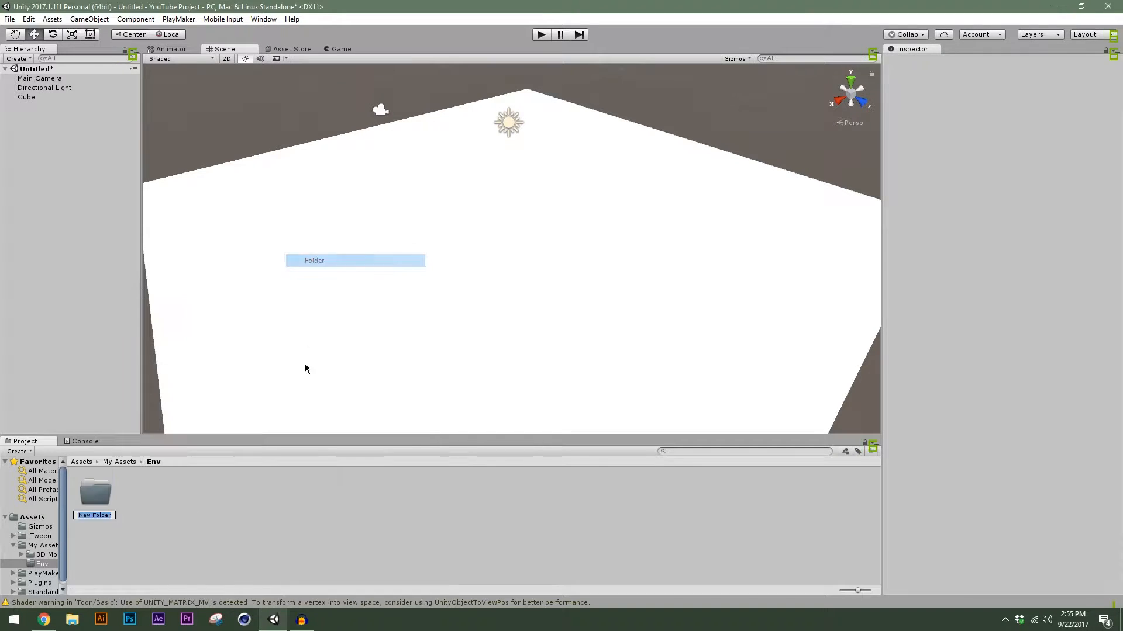
text(Materials)
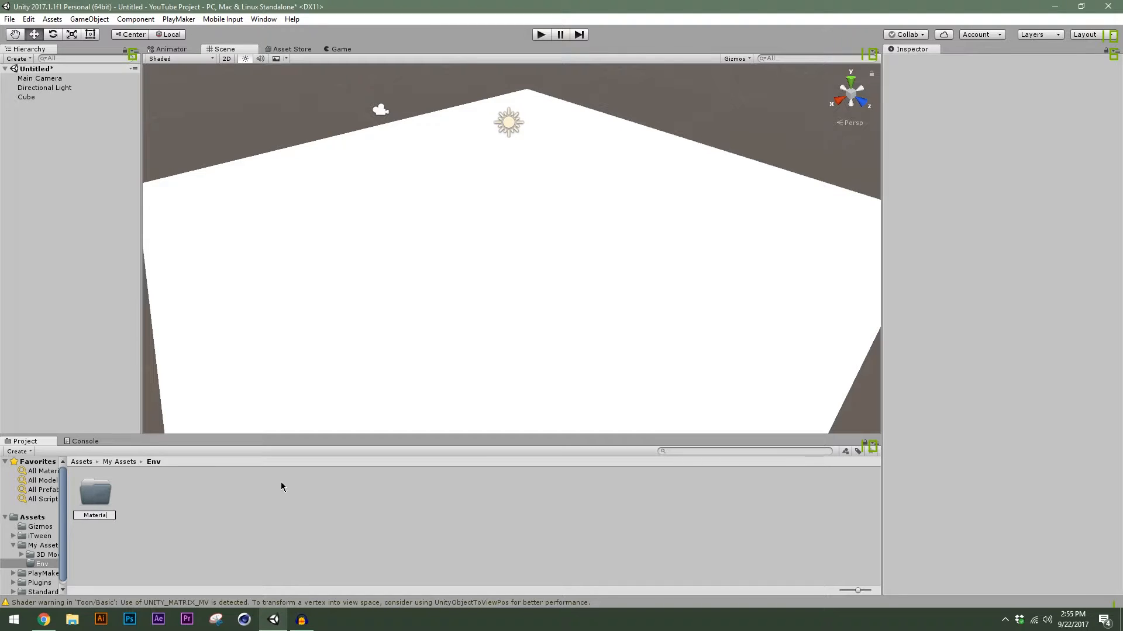
key(Return)
Create a new material named Floor in the Materials folder
double_click(87, 496)
right_click(168, 495)
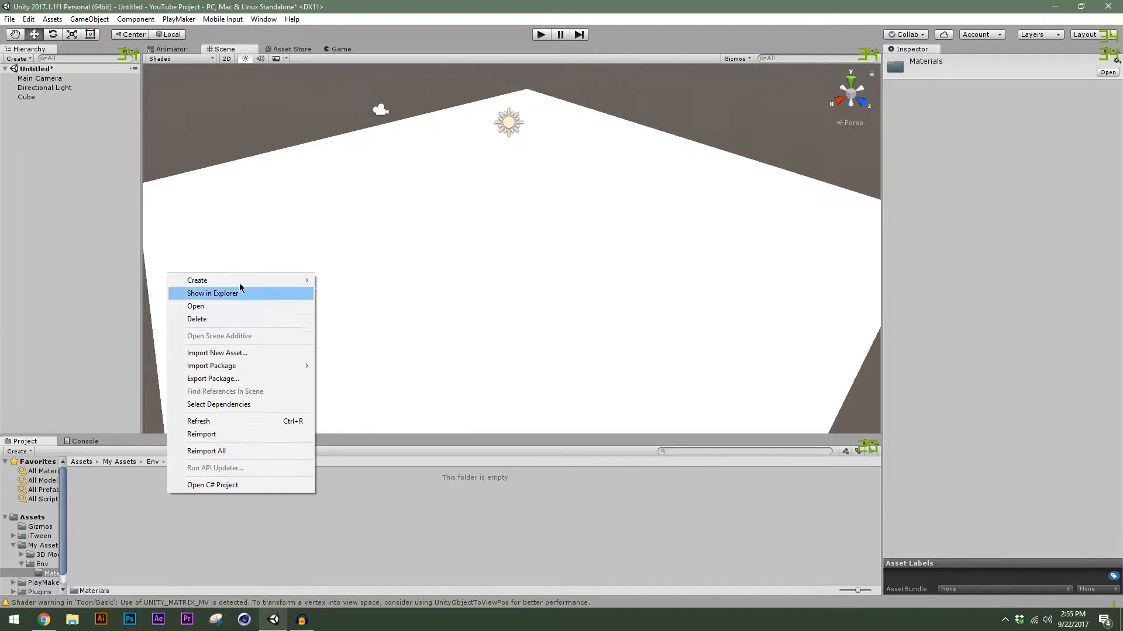
mouse_move(240, 281)
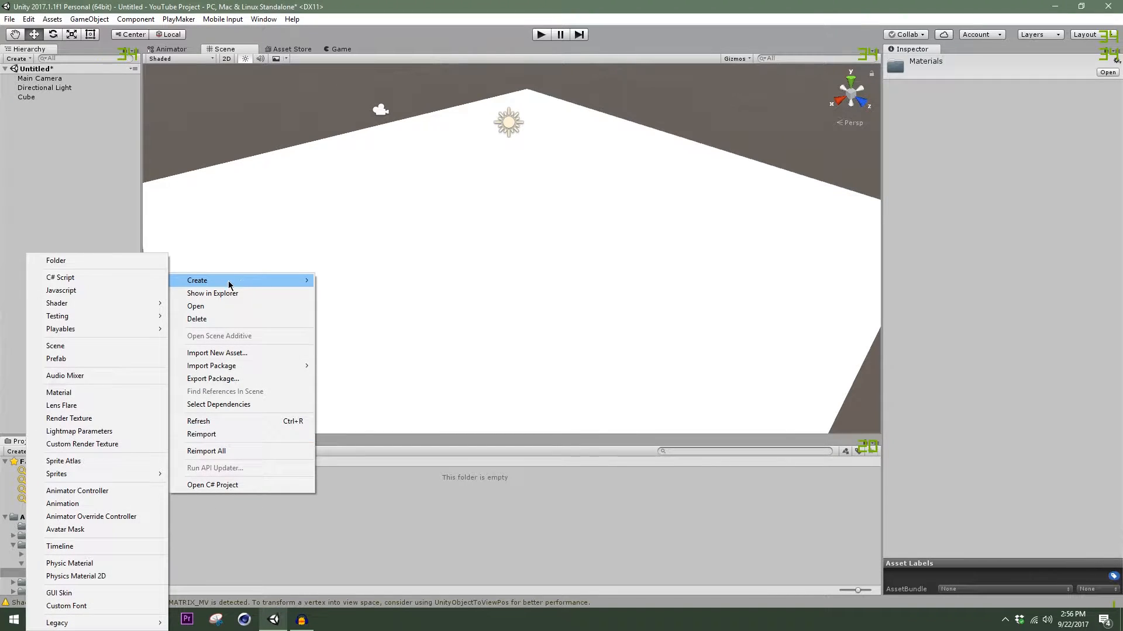
click(66, 393)
text(Floor)
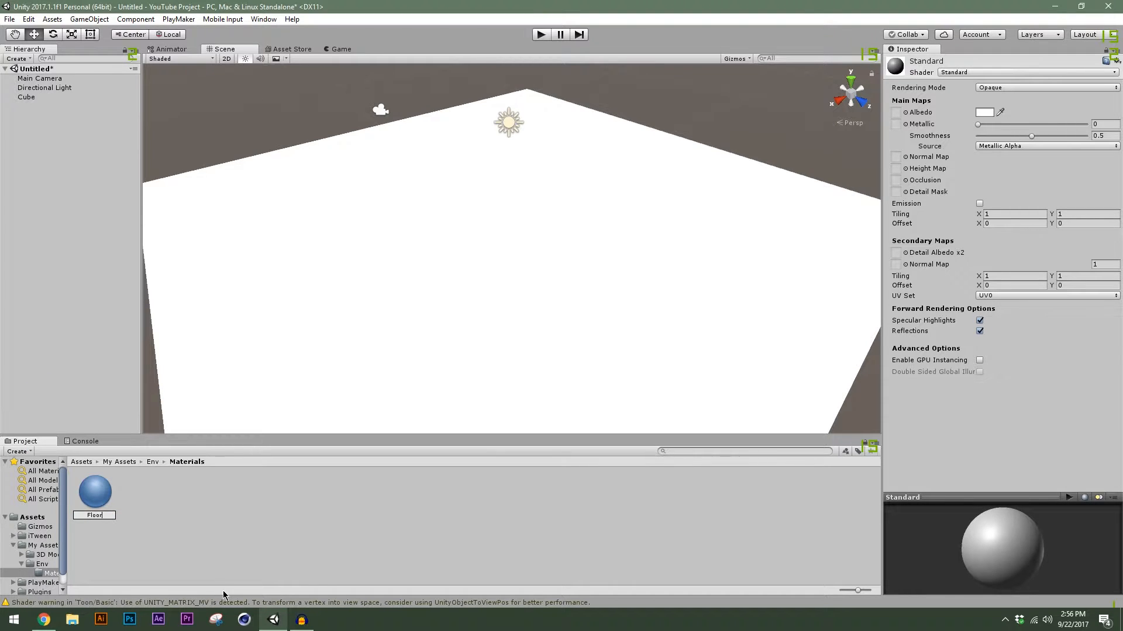
key(Return)
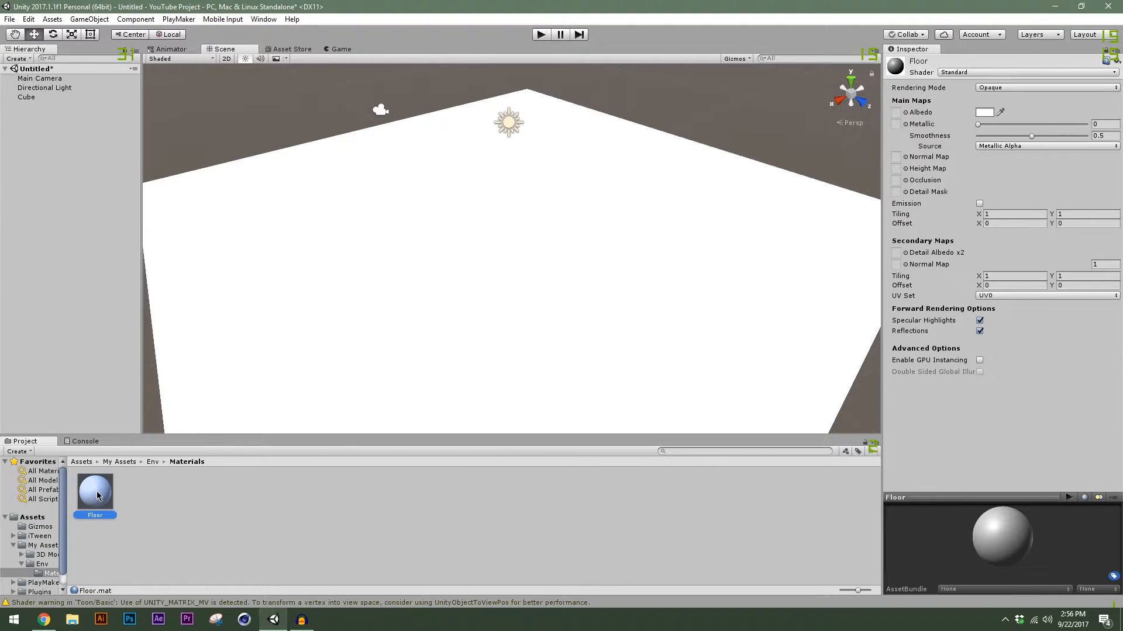
Search the textures for "nav" and assign the dark navy one as the Floor material's albedo map
click(906, 113)
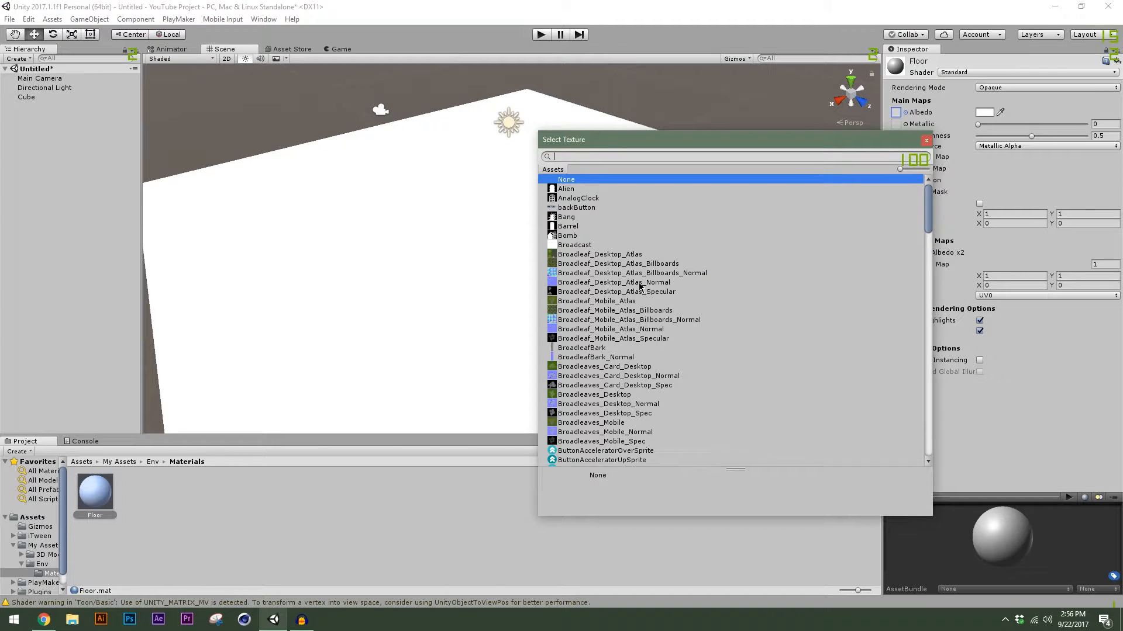
text(nav)
double_click(613, 197)
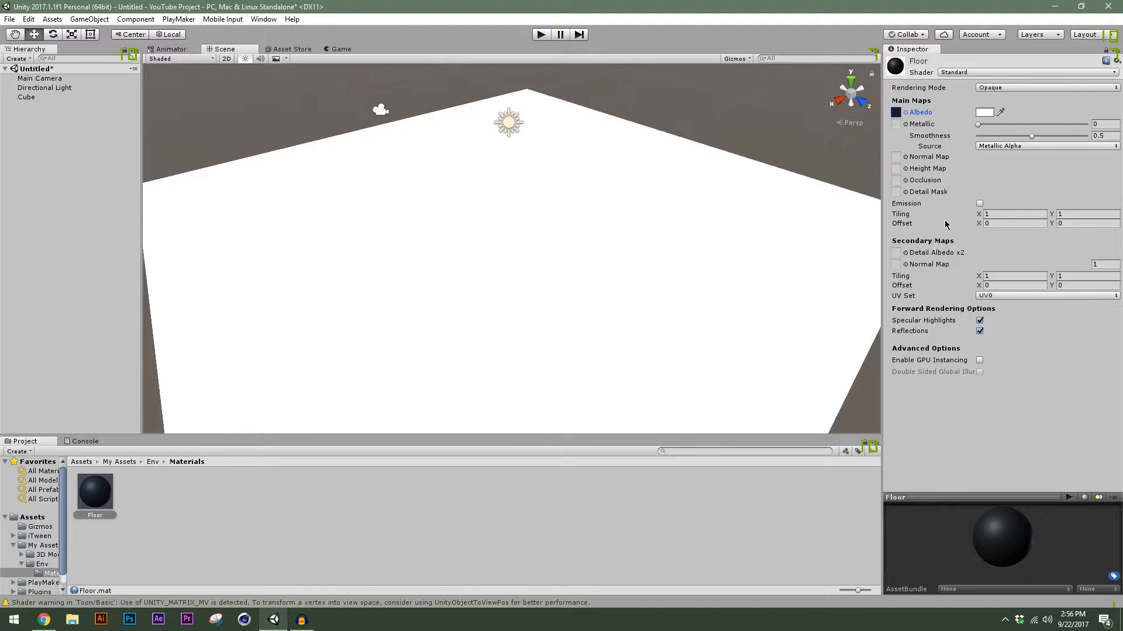
Enable emission on the Floor material with the GridEmissive texture and apply the material to the floor cube
click(979, 204)
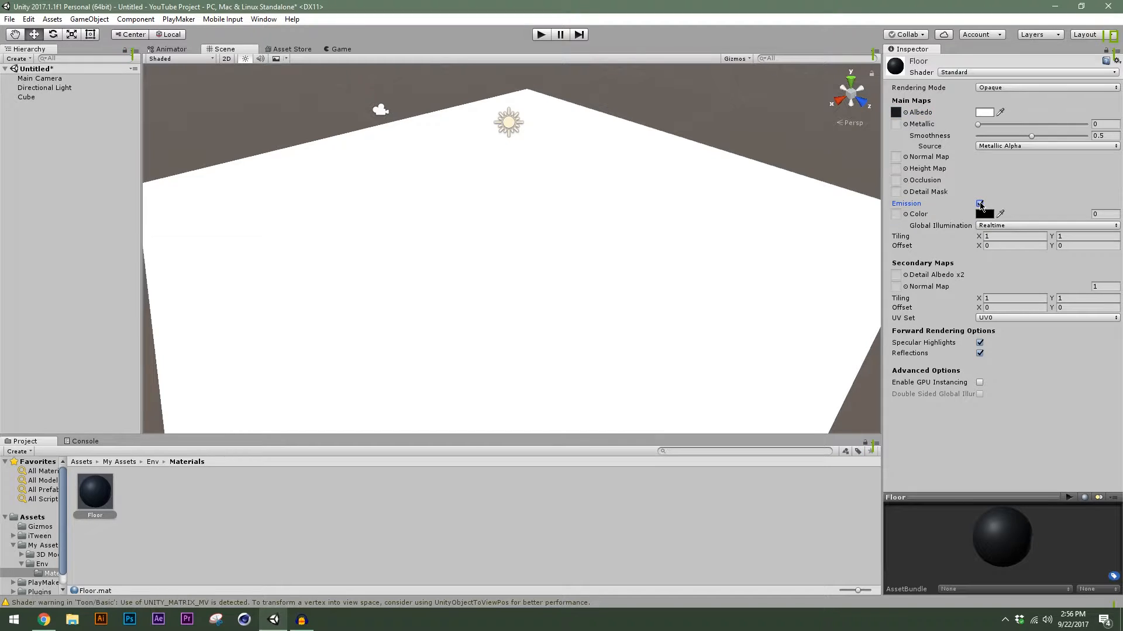
click(906, 215)
text(gri)
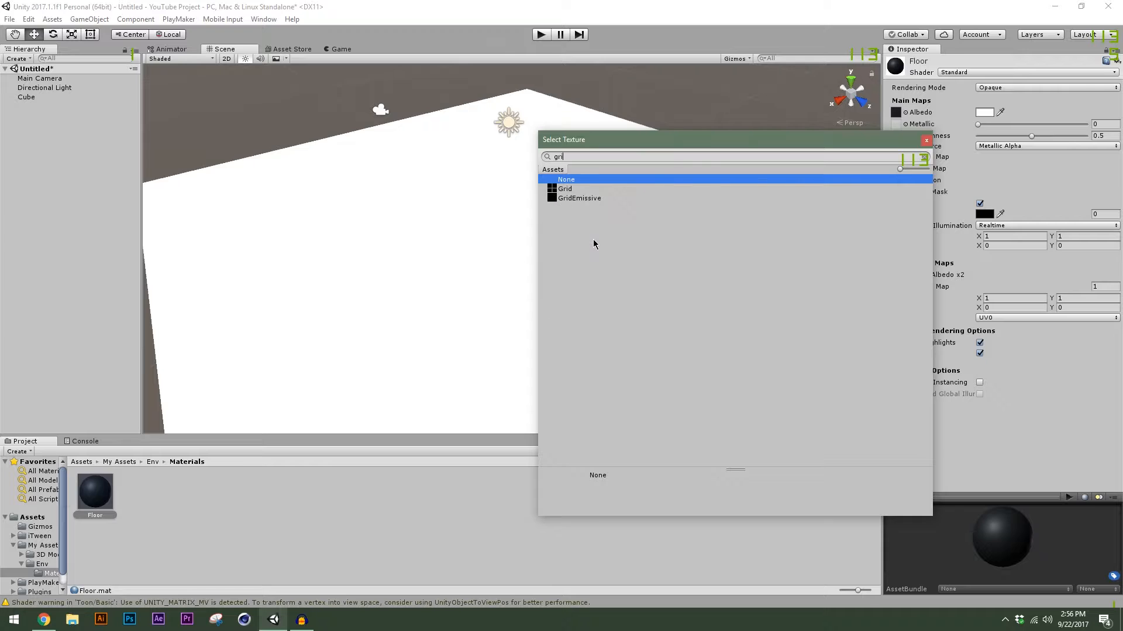
double_click(582, 199)
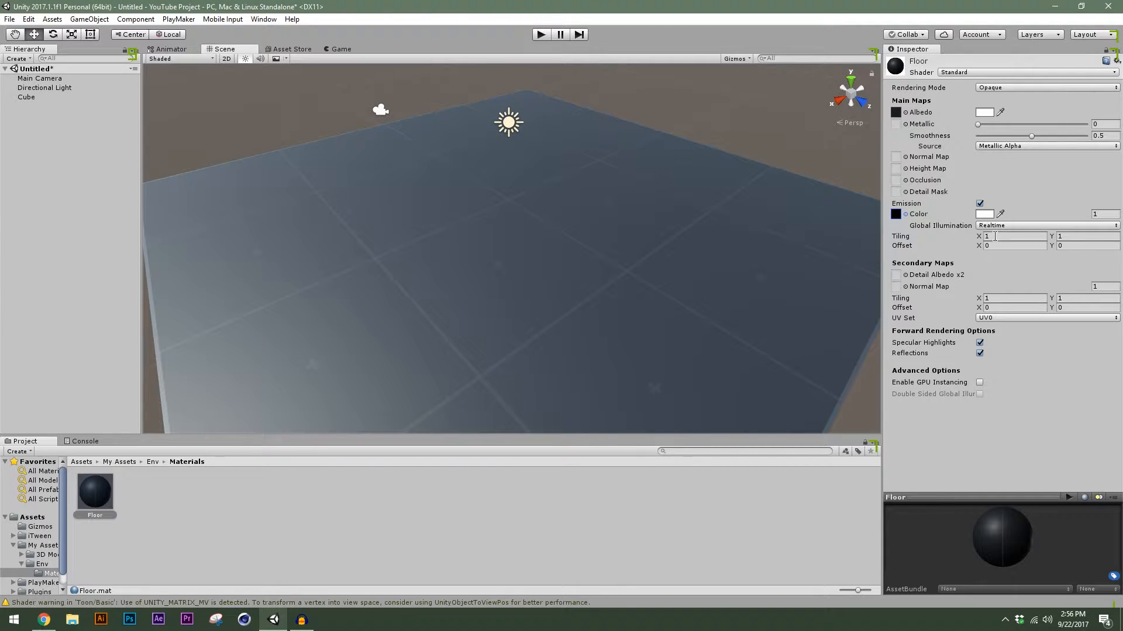
Set the Floor material's main tiling to X 15 and Y 15
click(994, 236)
text(15)
key(Tab)
text(15)
click(979, 432)
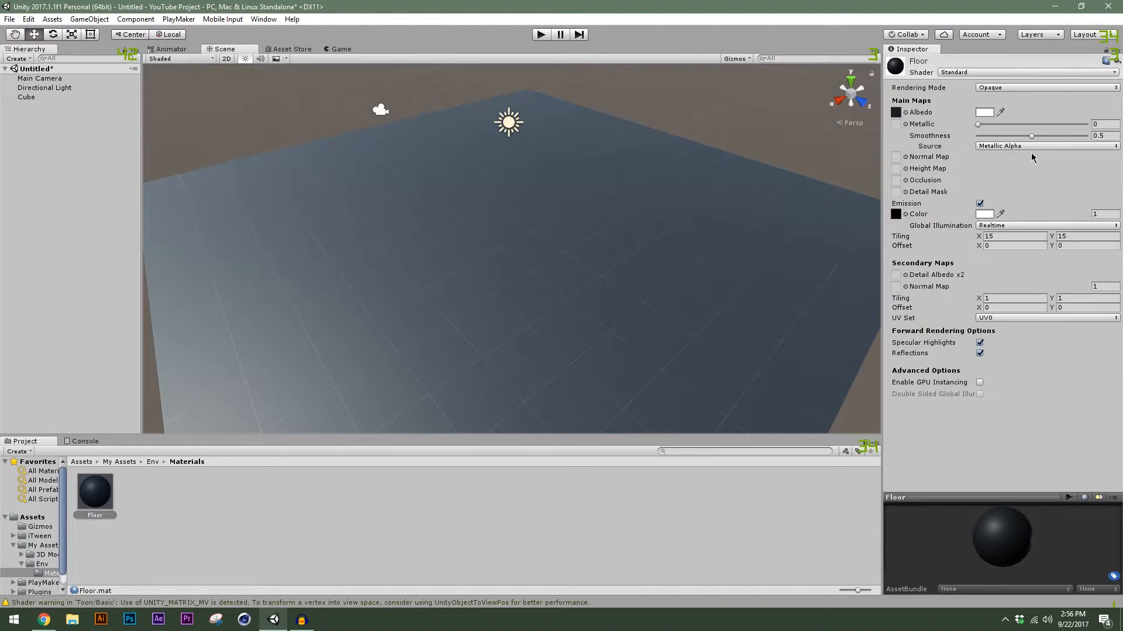
Set the Floor material's metallic value to 0.2 and its smoothness to 0.6
click(1108, 124)
text(0.2)
key(Tab)
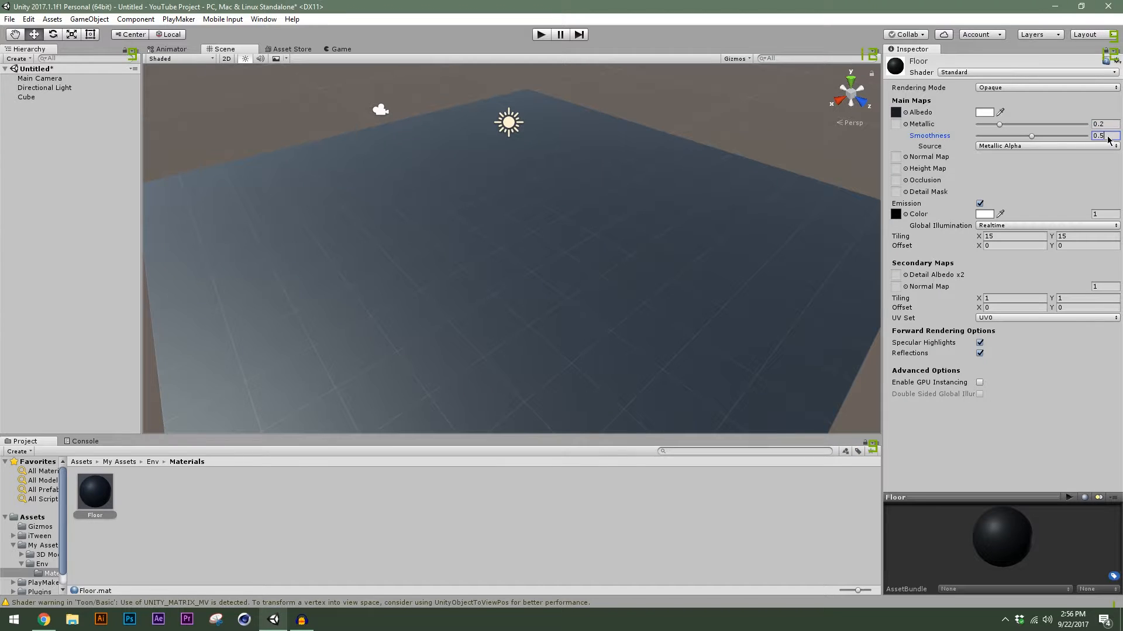
key(BackSpace)
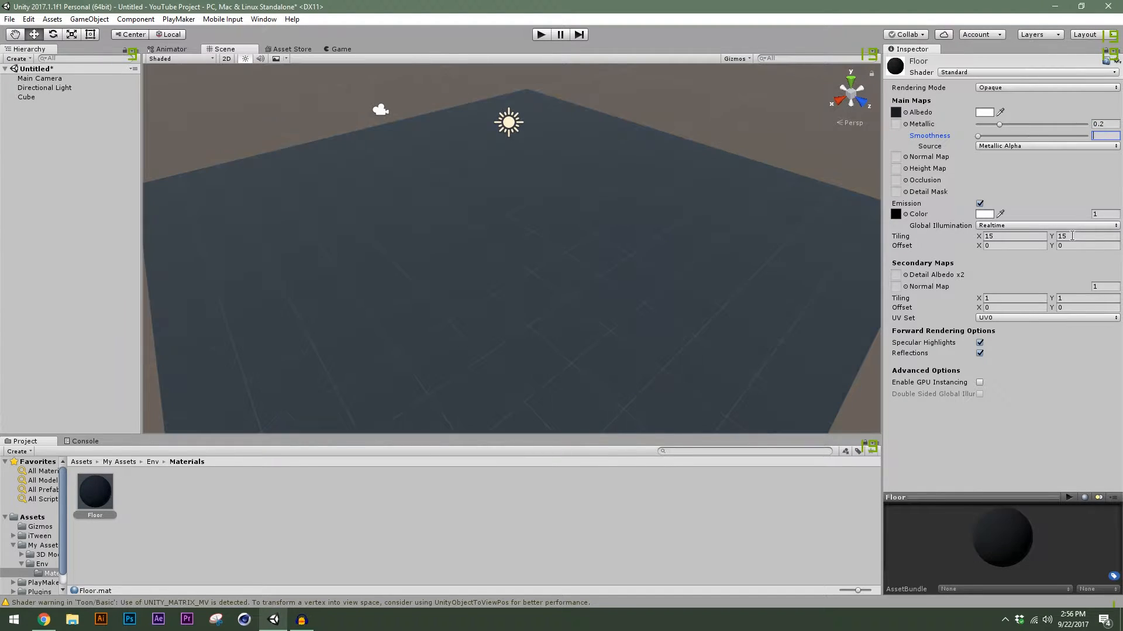
text(0.6)
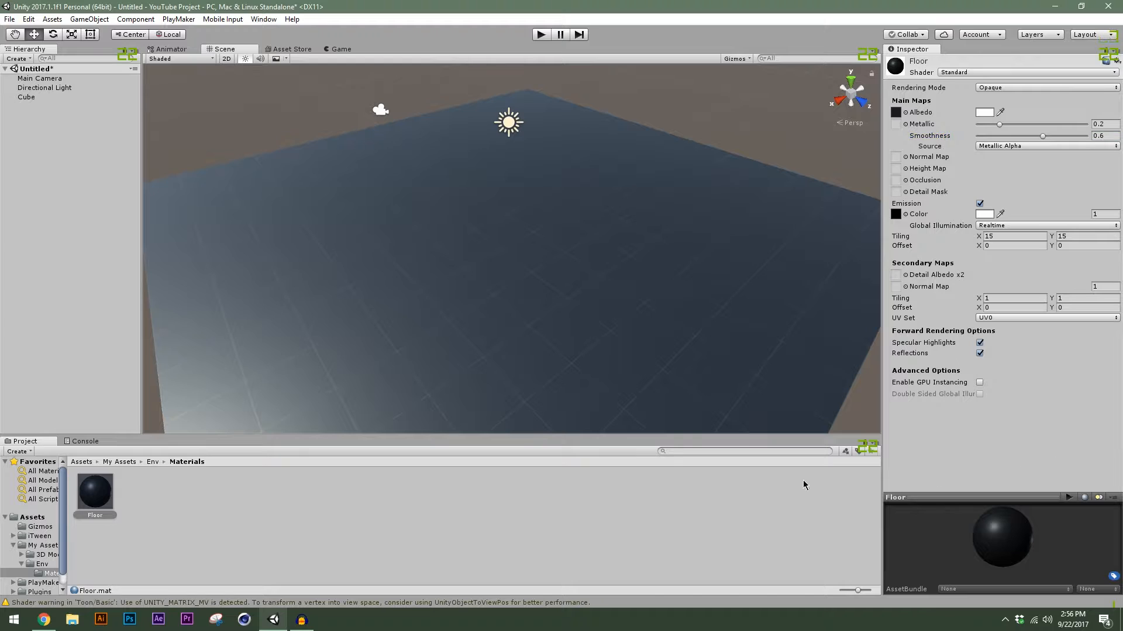
click(299, 510)
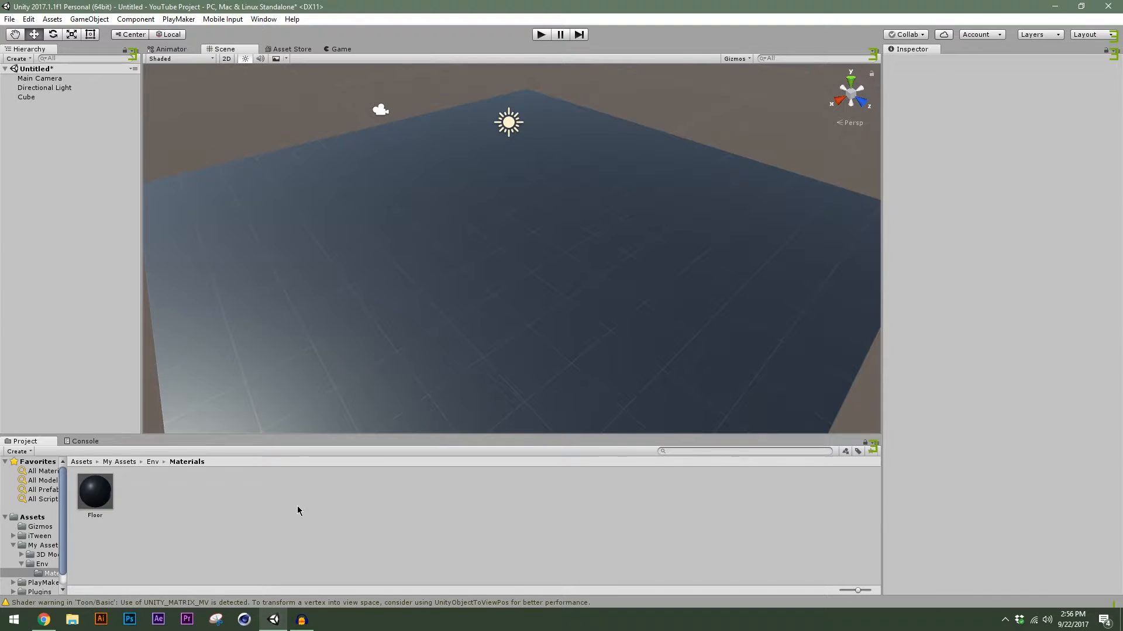
Open the Prefabs folder of FirstPersonCharacter under Standard Assets > Characters
click(114, 462)
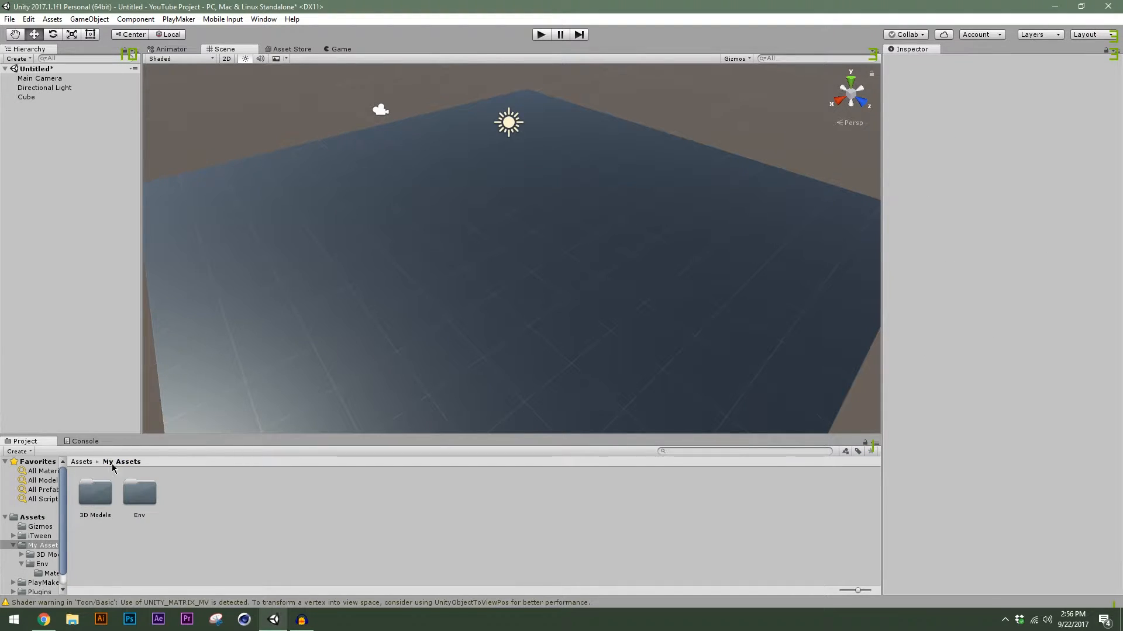
click(82, 462)
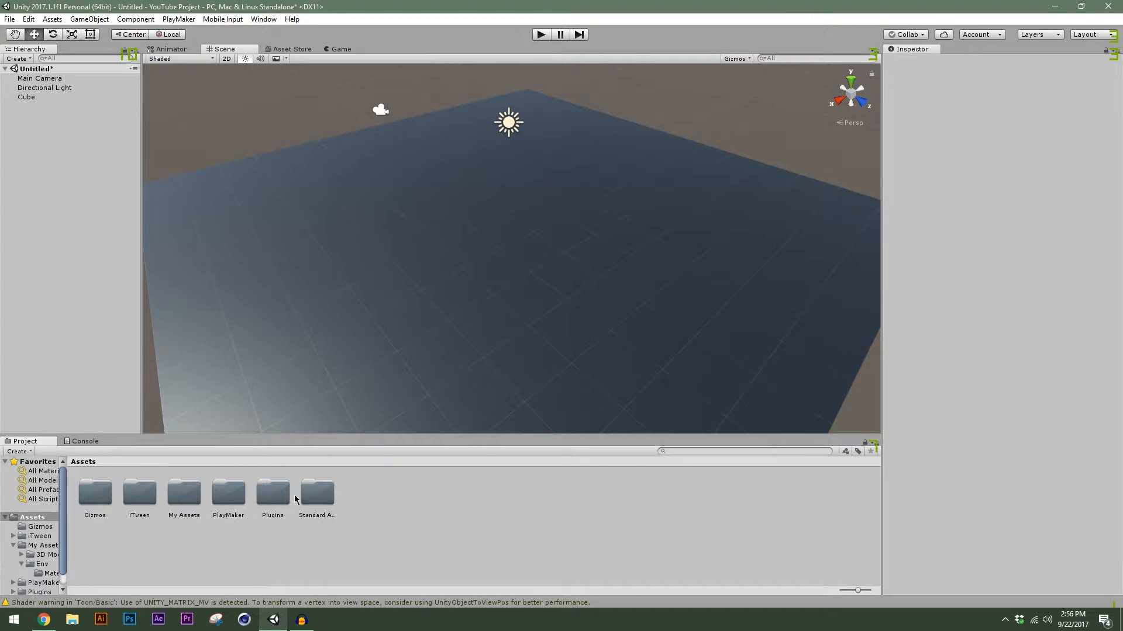
double_click(311, 495)
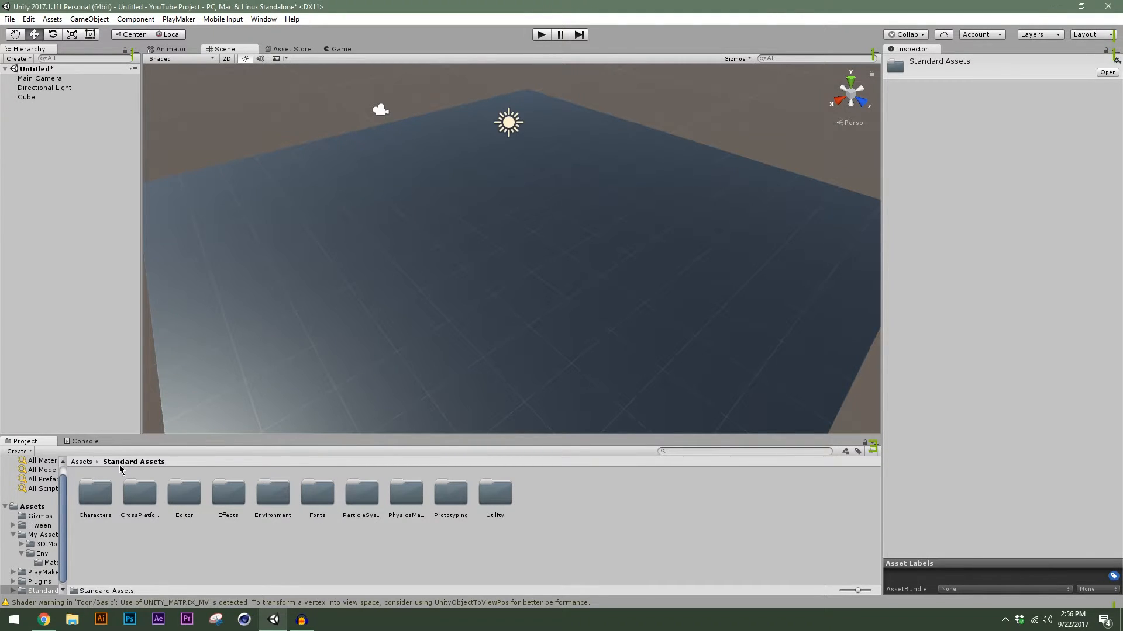
double_click(97, 496)
double_click(97, 496)
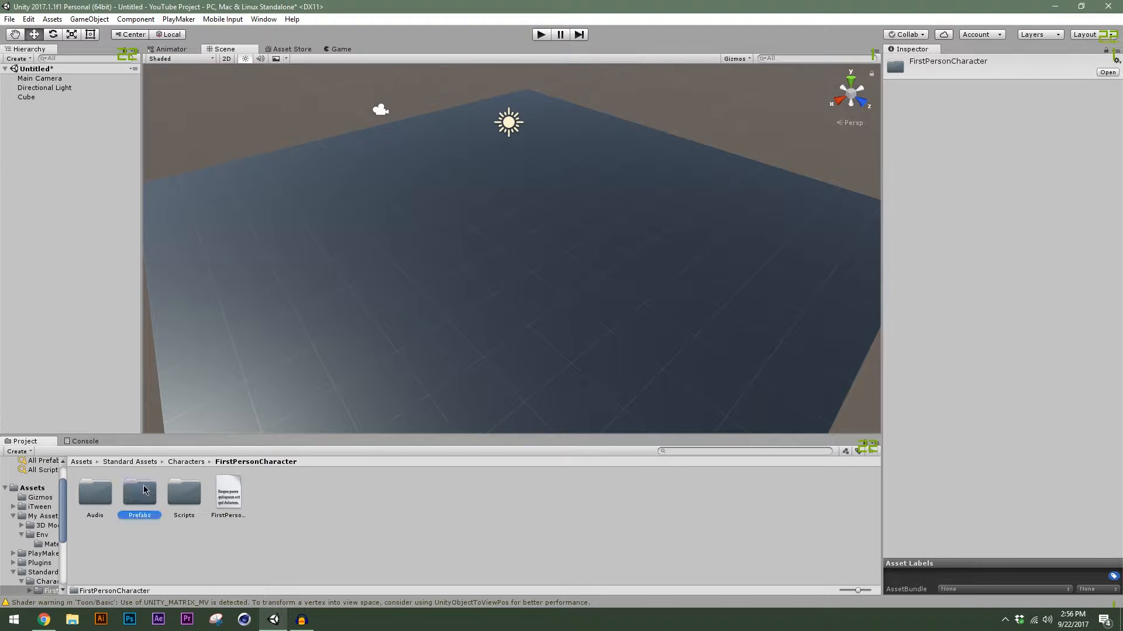
double_click(143, 492)
Place the FPSController prefab on the floor in the scene, near its centre
click(101, 497)
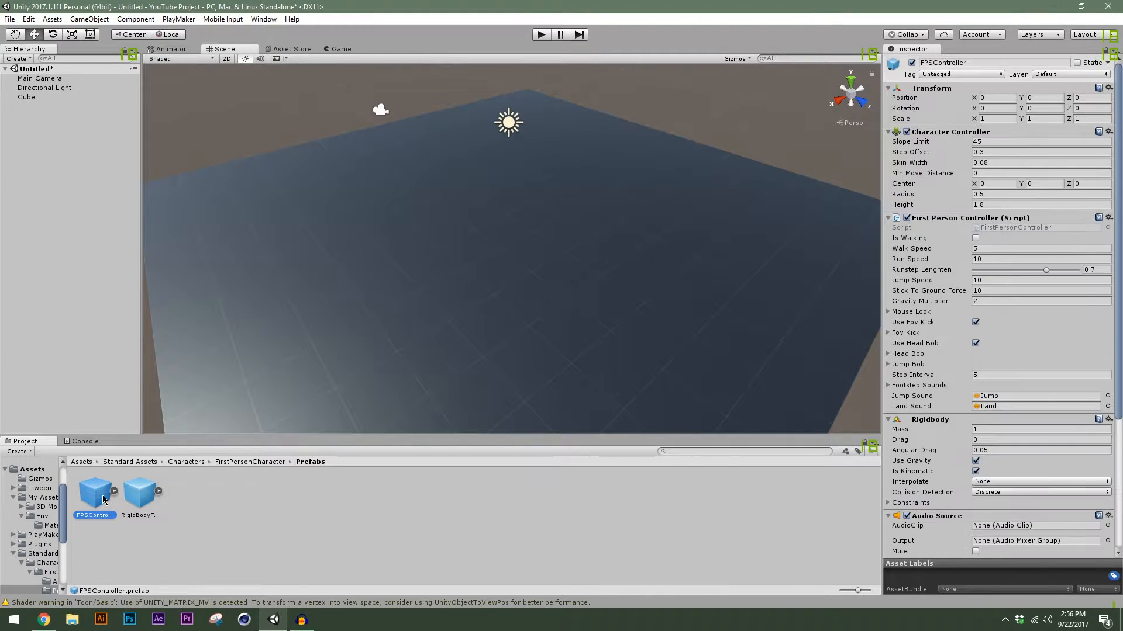
drag(101, 496, 501, 213)
scroll(485, 151, up, 5)
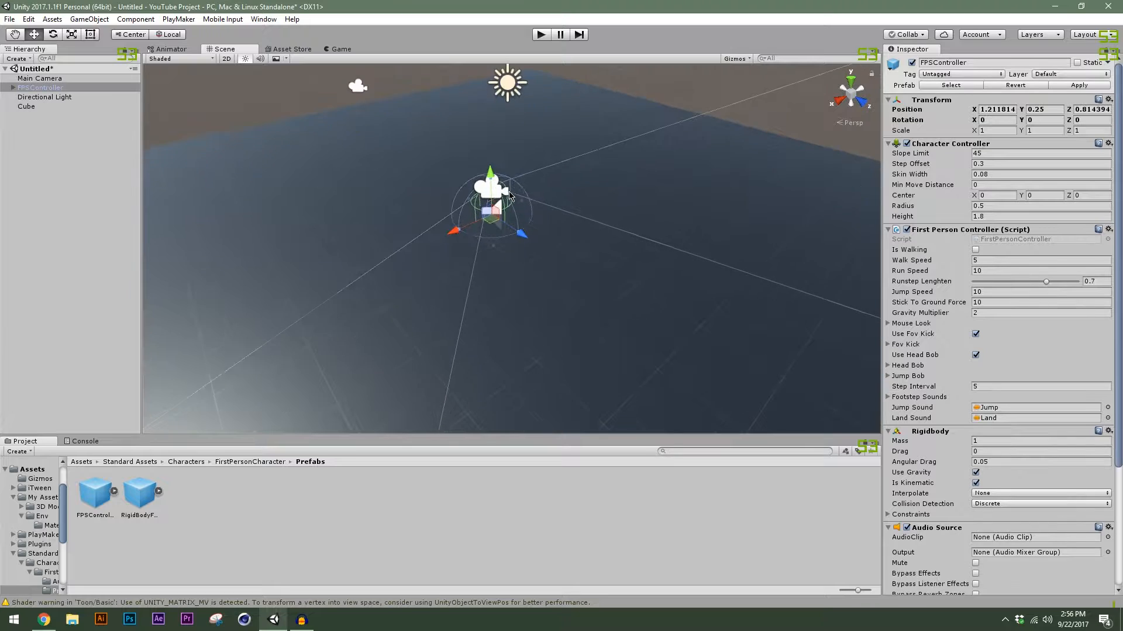
Set the FPSController's position to X 0, Y 1.2 and Z 0 and frame it in the scene
click(997, 109)
text(0)
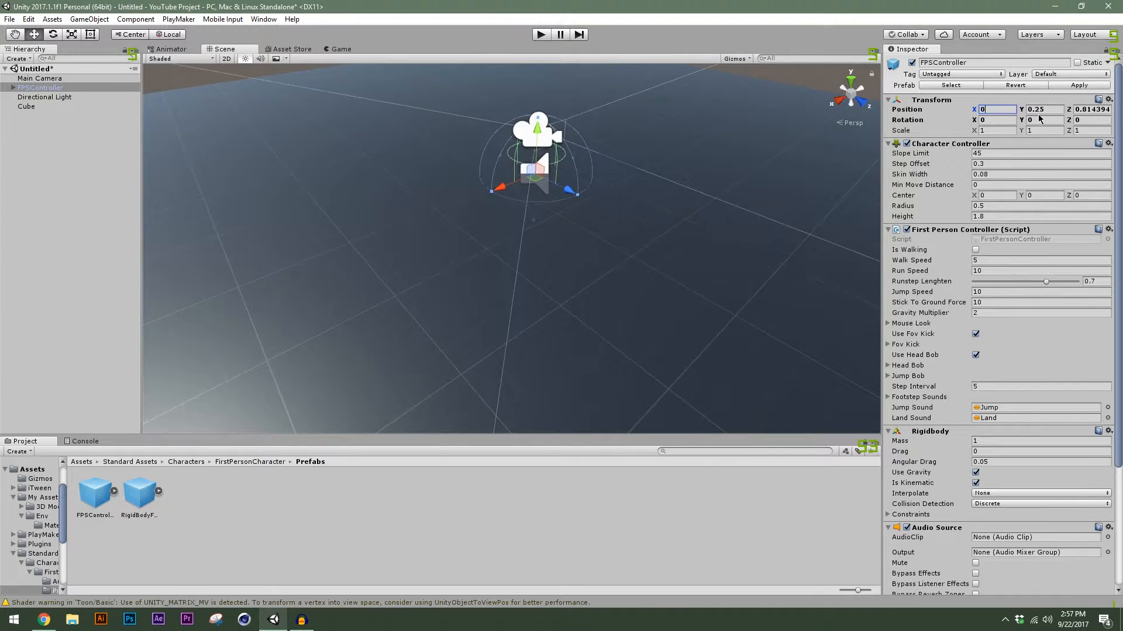
key(Tab)
text(0)
click(1079, 110)
text(0)
scroll(538, 116, up, 2)
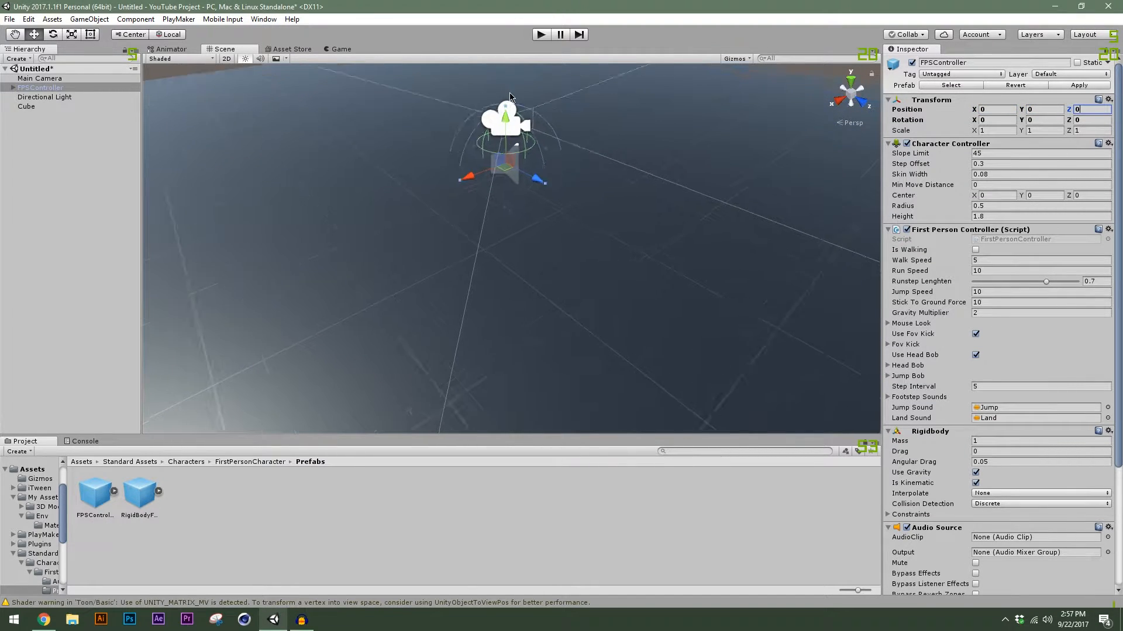
click(1035, 112)
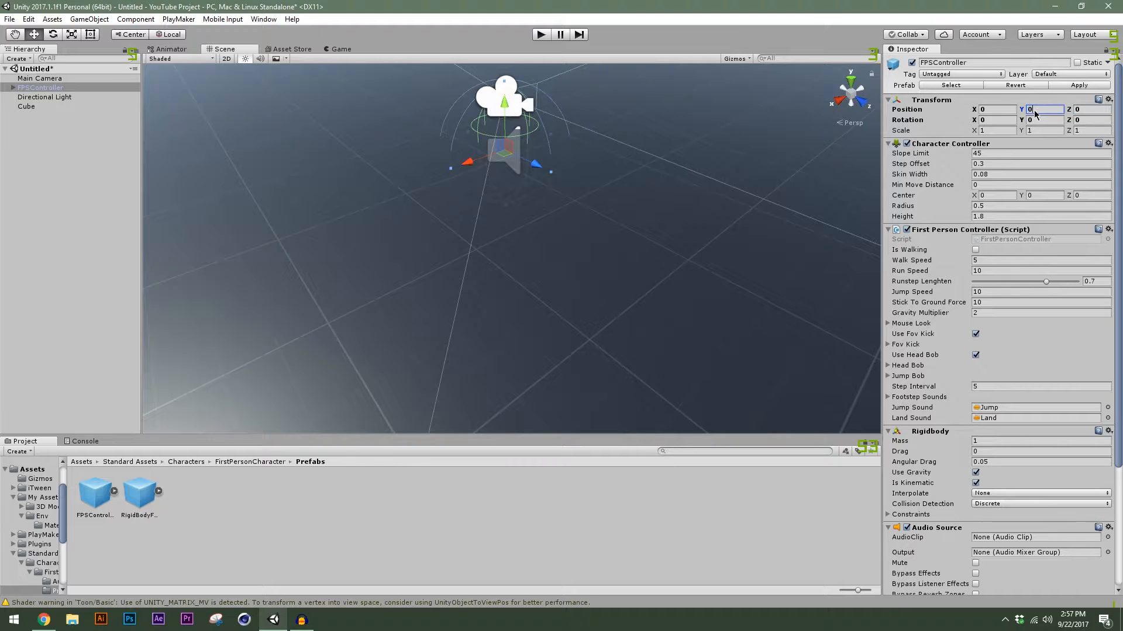
text(1)
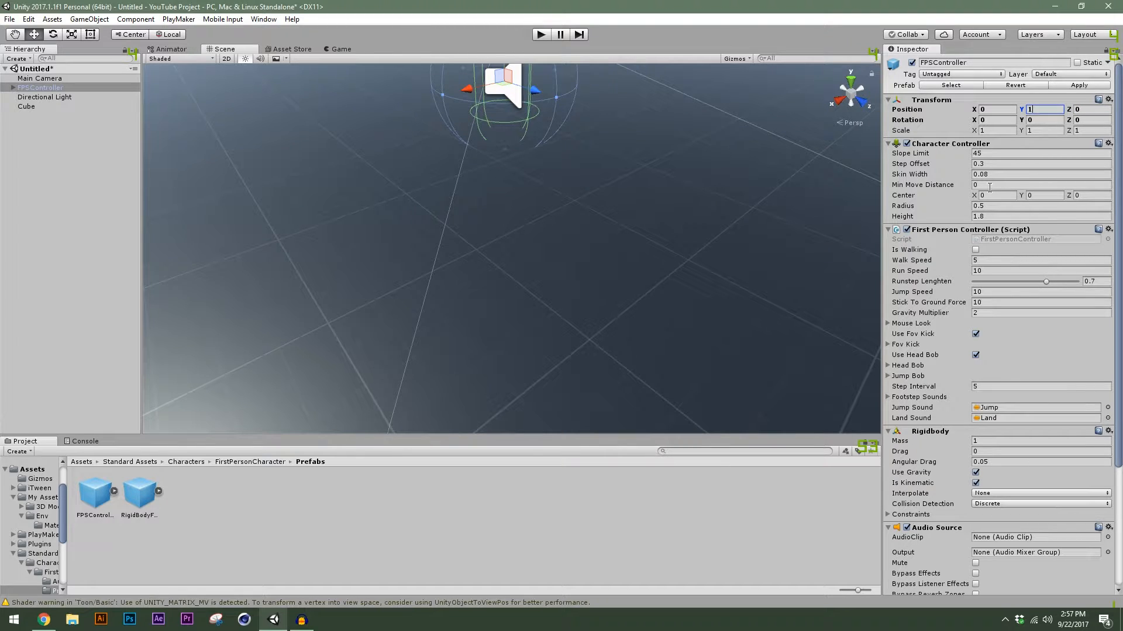
text(.2)
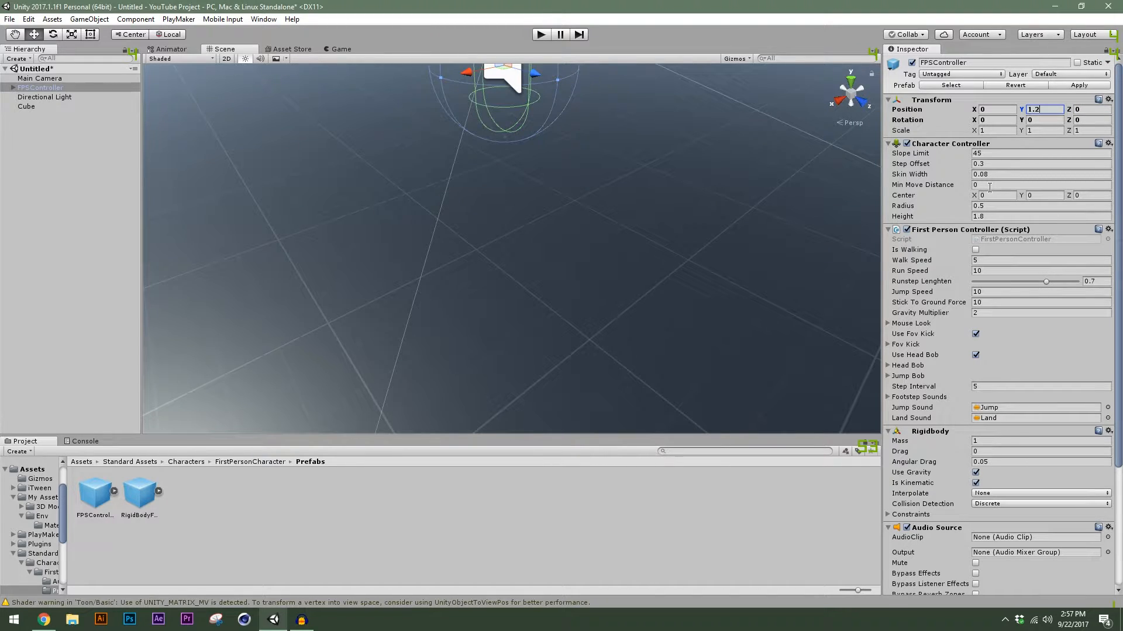
text(f)
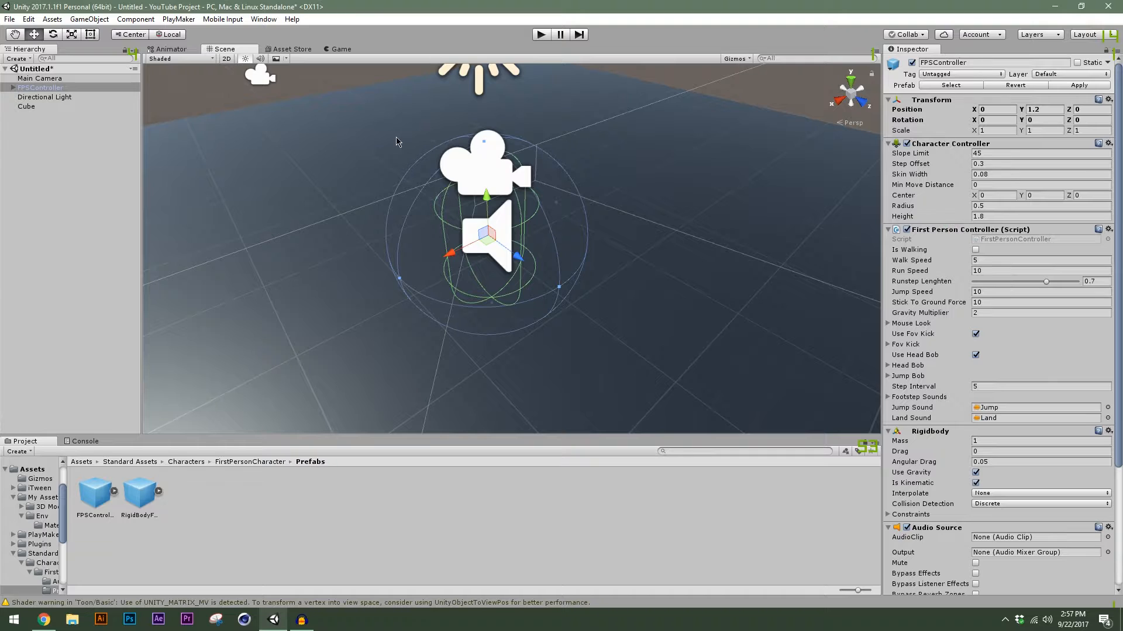
Set the FirstPersonCharacter camera's field of view to 80 and its near clipping plane to 0.03
click(13, 87)
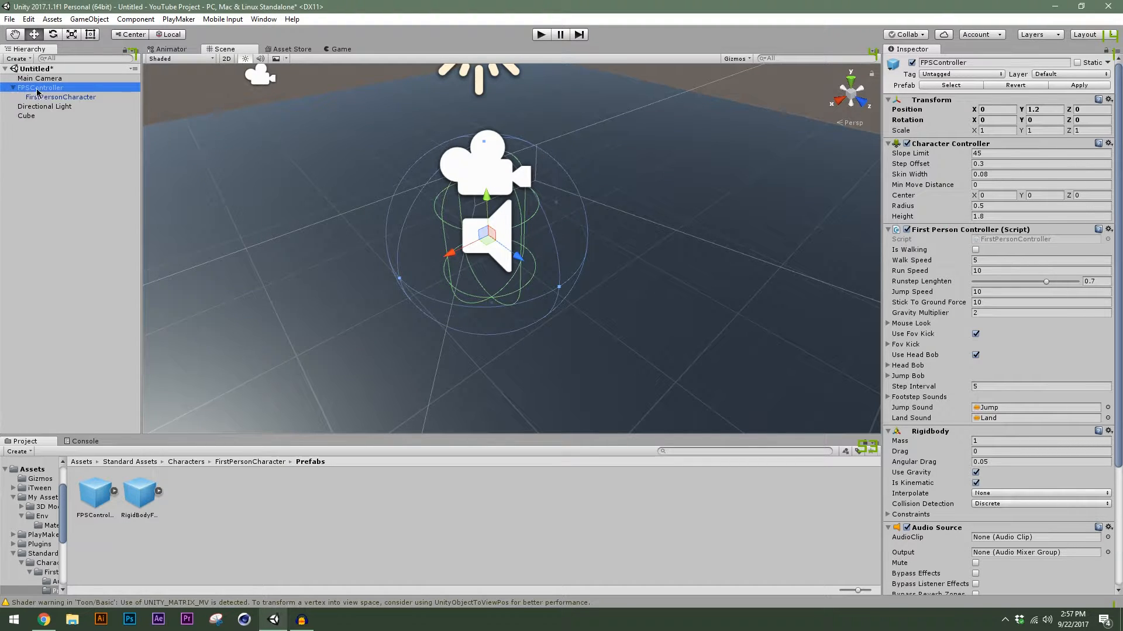
click(60, 97)
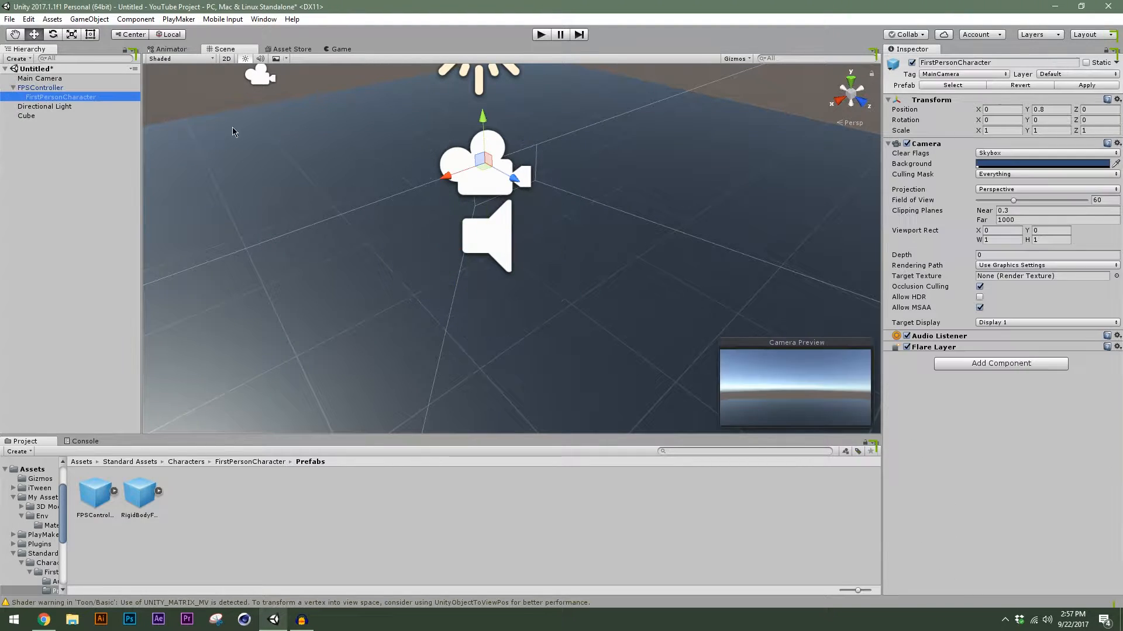
click(1103, 200)
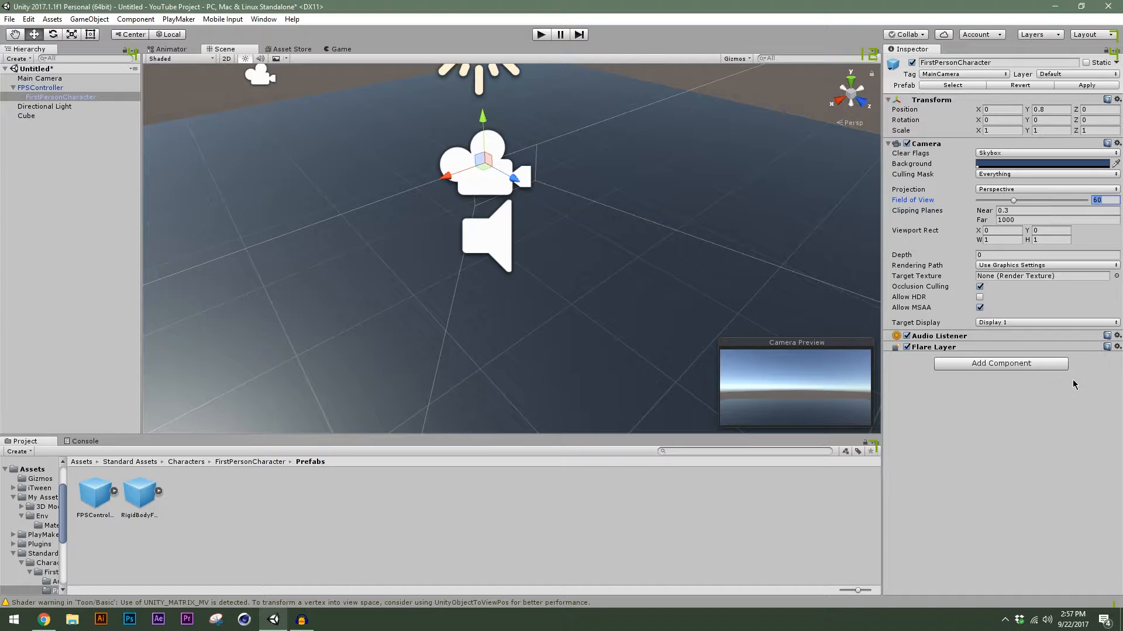
text(80)
key(Return)
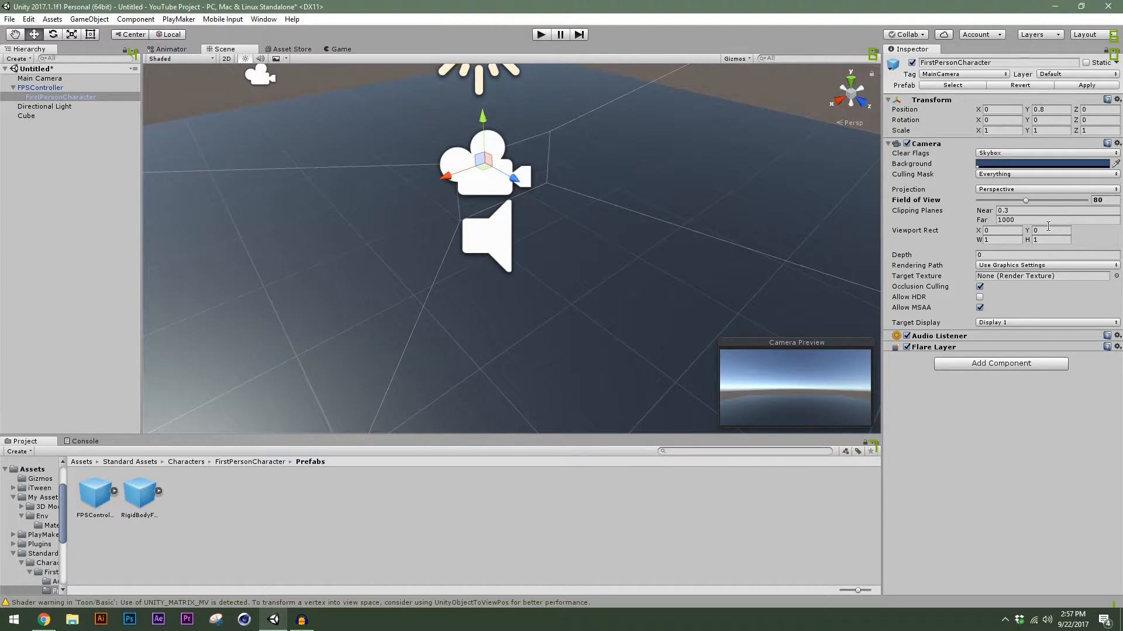
click(1016, 210)
text(0.03)
key(Return)
key(alt)
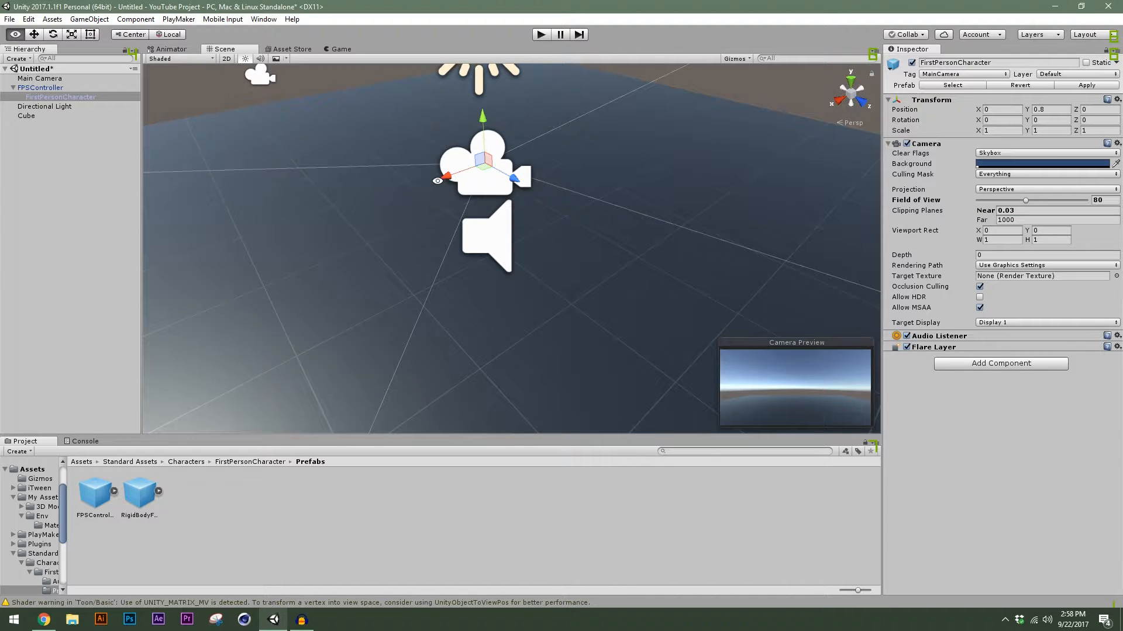
alt+drag(437, 181, 569, 213)
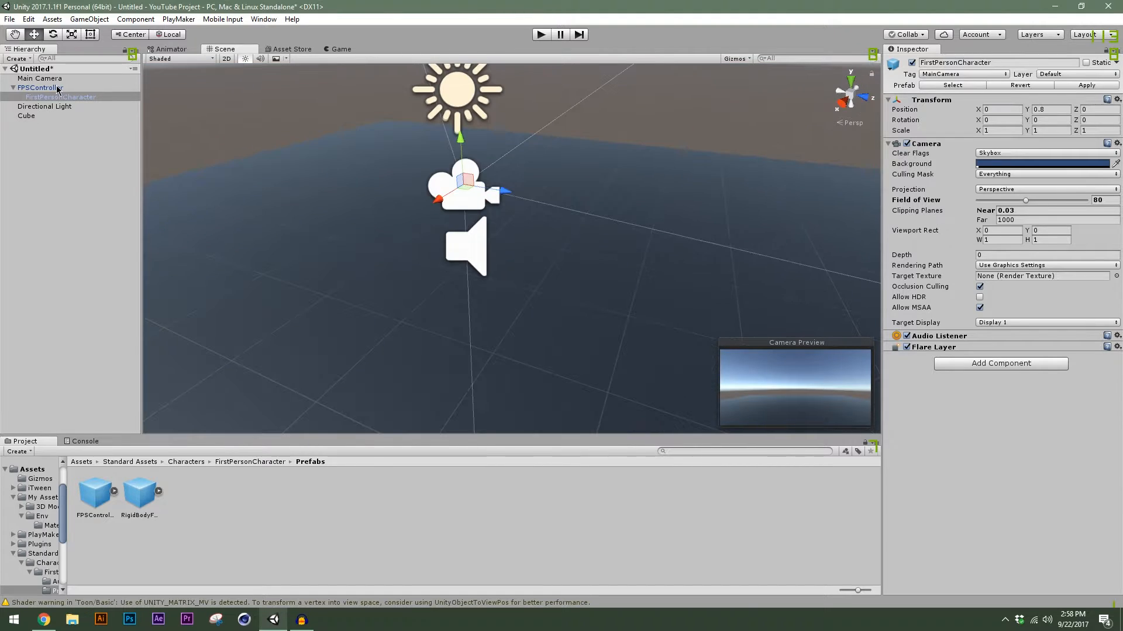
Set the FPSController's walk speed to 4 and its run speed to 7.5
click(58, 89)
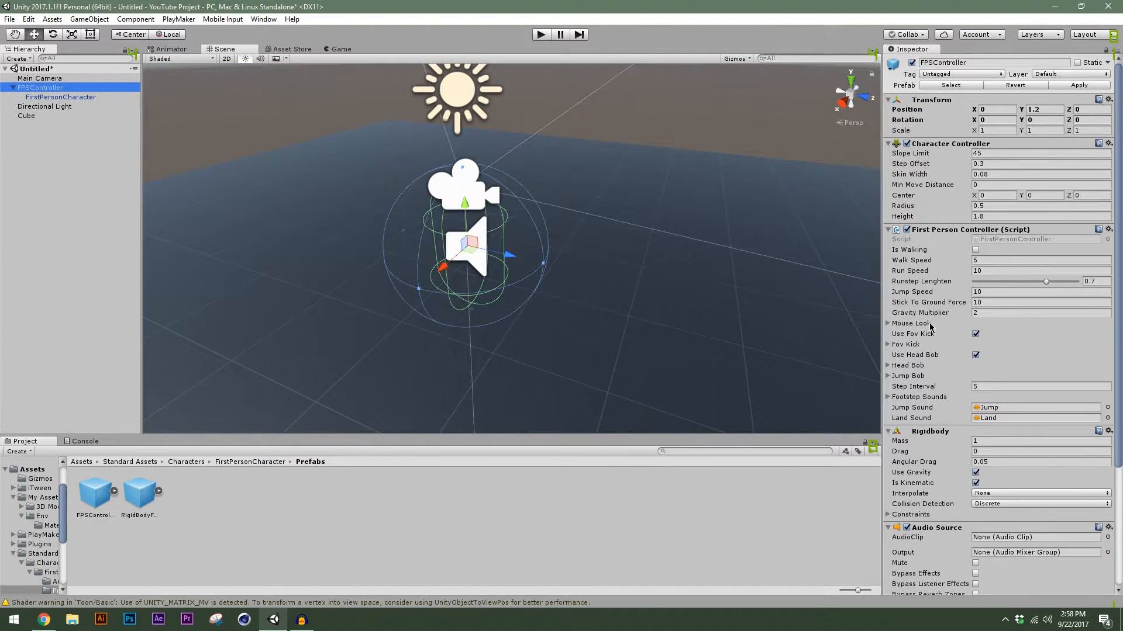
click(985, 262)
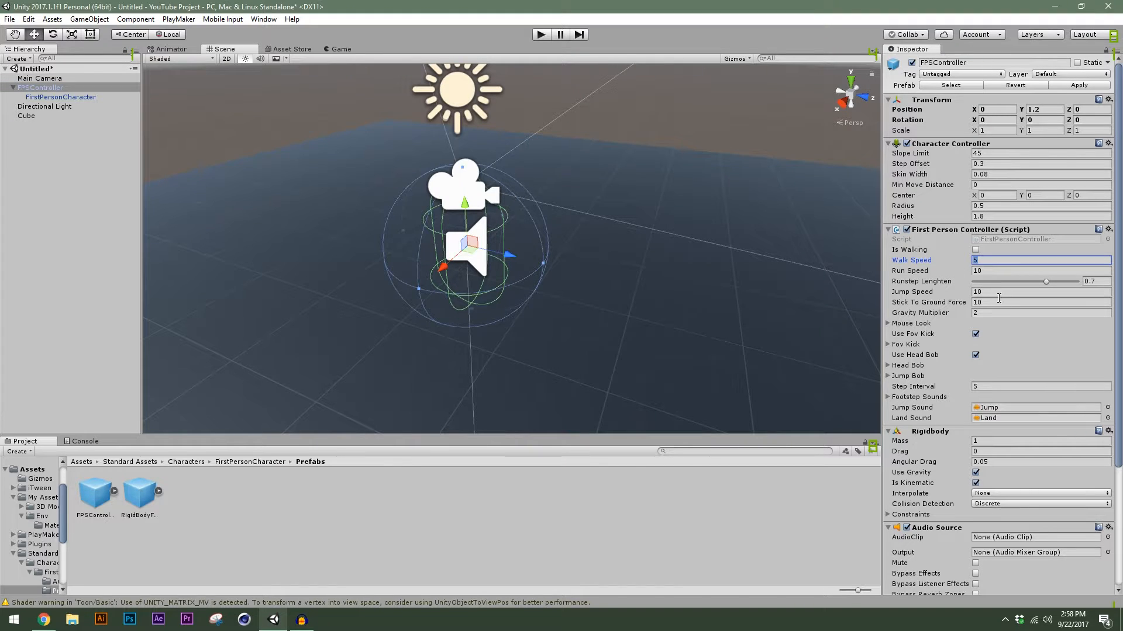
text(4)
click(947, 272)
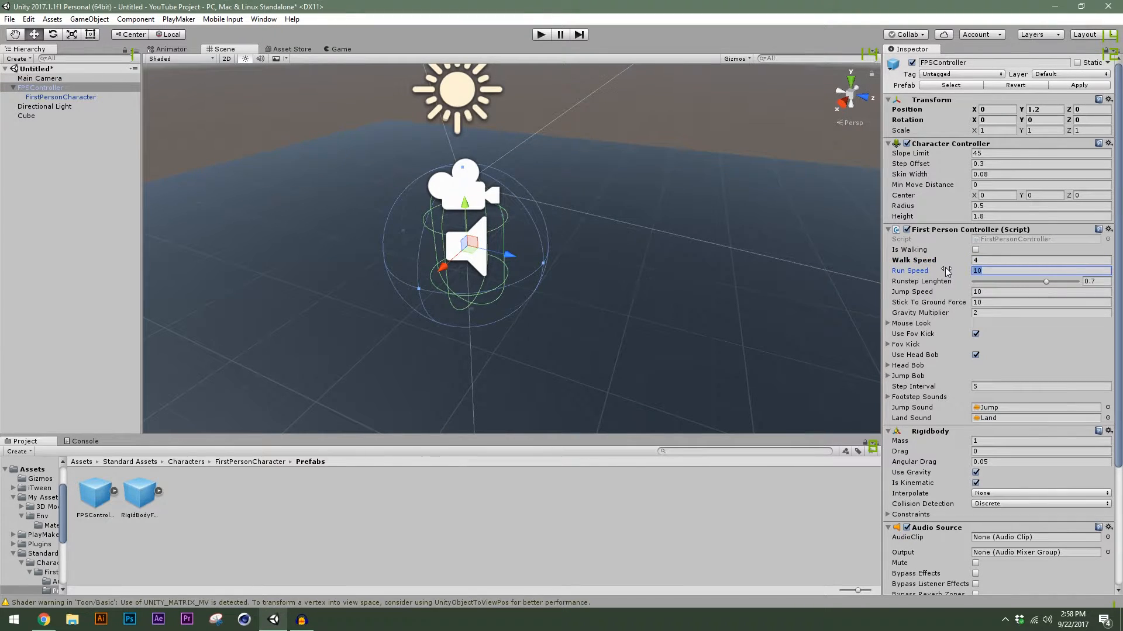
text(7.5)
Set the FPSController's jump speed to 5 and its stick-to-ground force to 15
scroll(969, 286, down, 3)
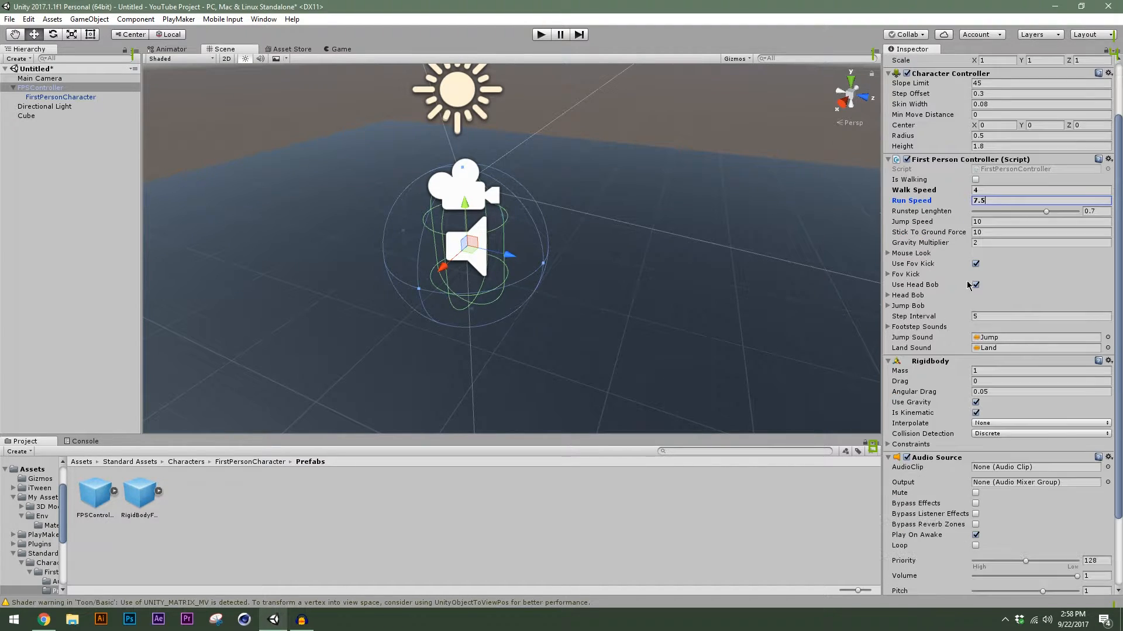
click(984, 221)
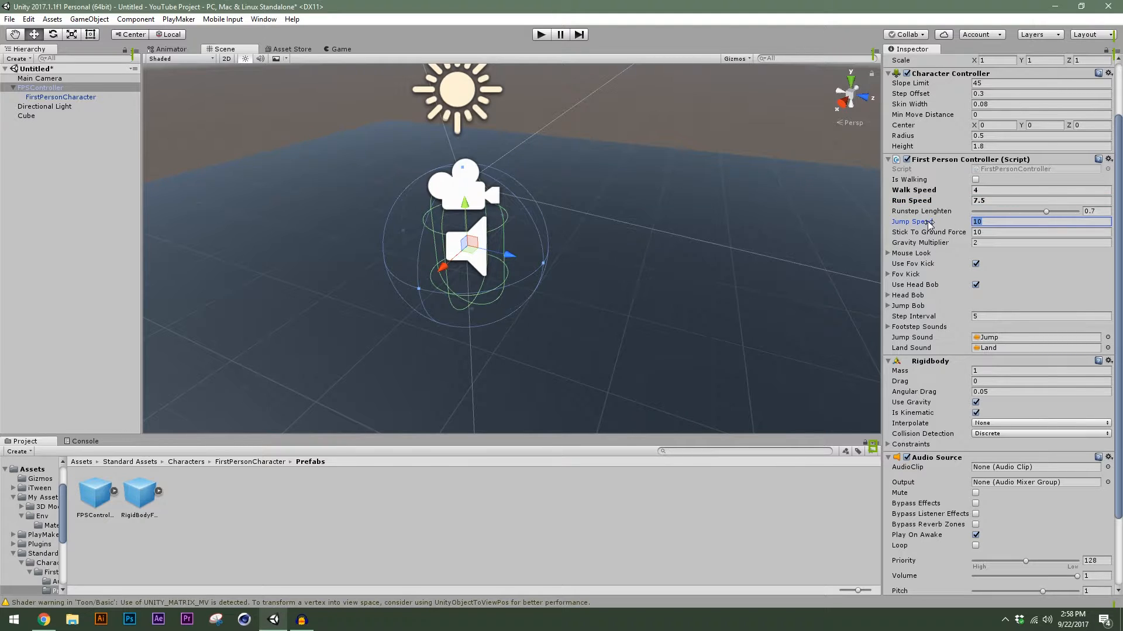
text(5)
click(991, 232)
text(15)
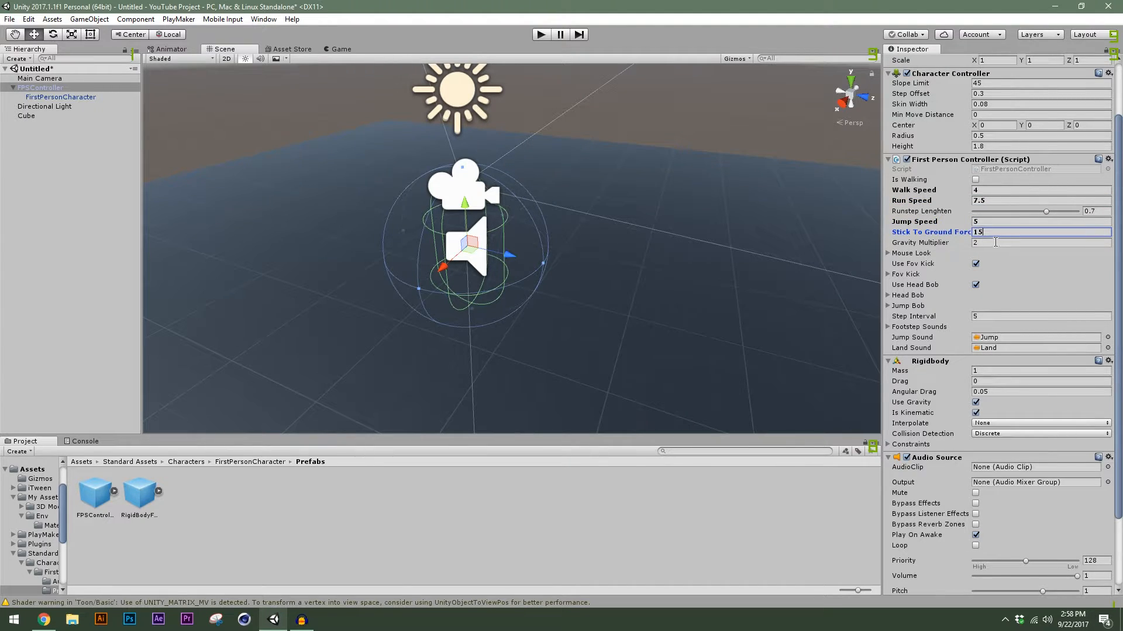
Set the FPSController's Mouse Look X and Y sensitivity to 1.5 and disable Use Fov Kick
scroll(948, 264, down, 3)
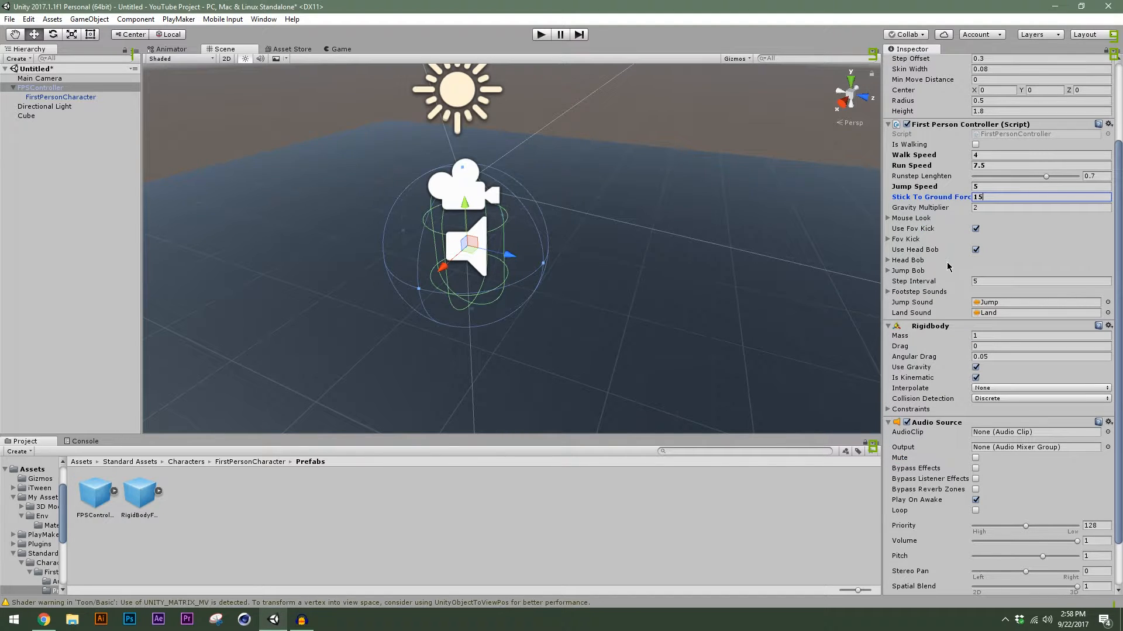
click(904, 218)
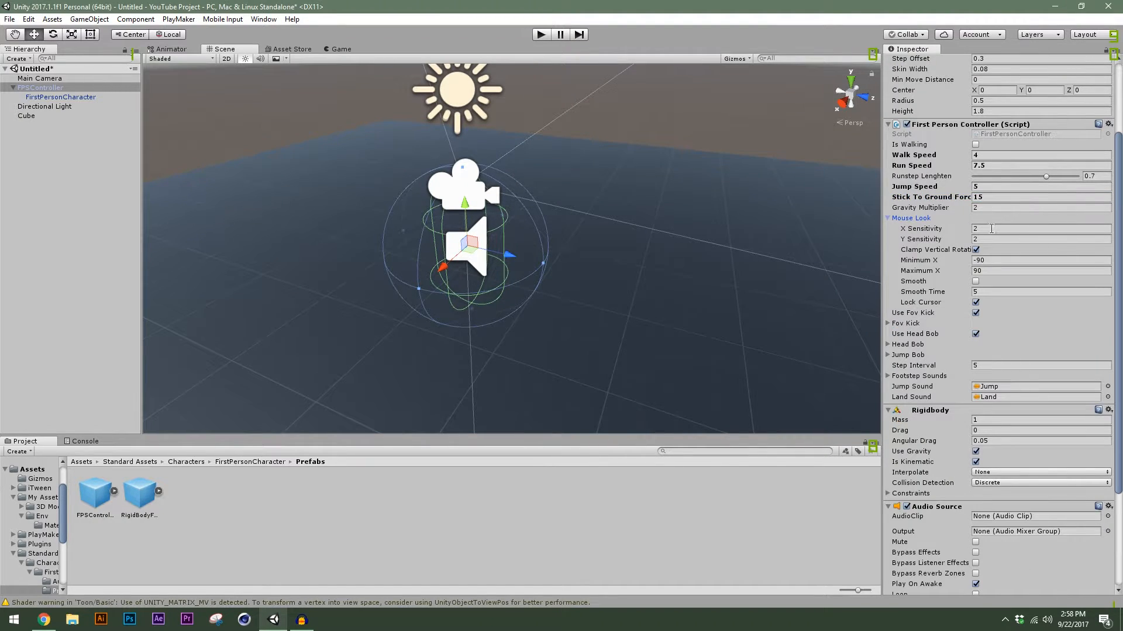
click(991, 229)
text(1.5)
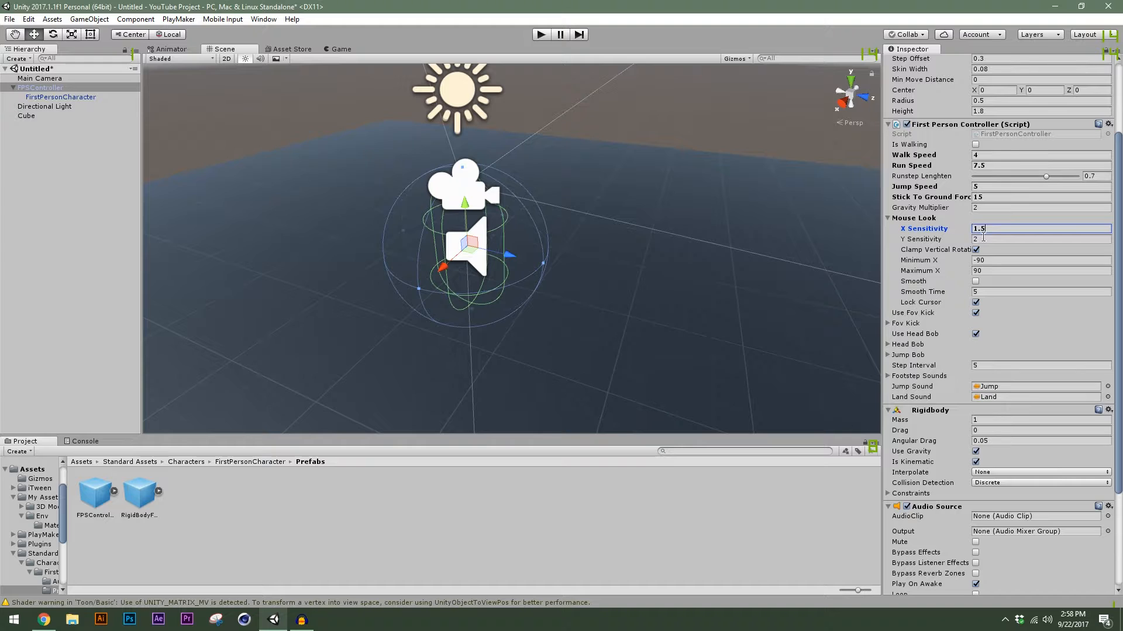
click(983, 238)
text(1.5)
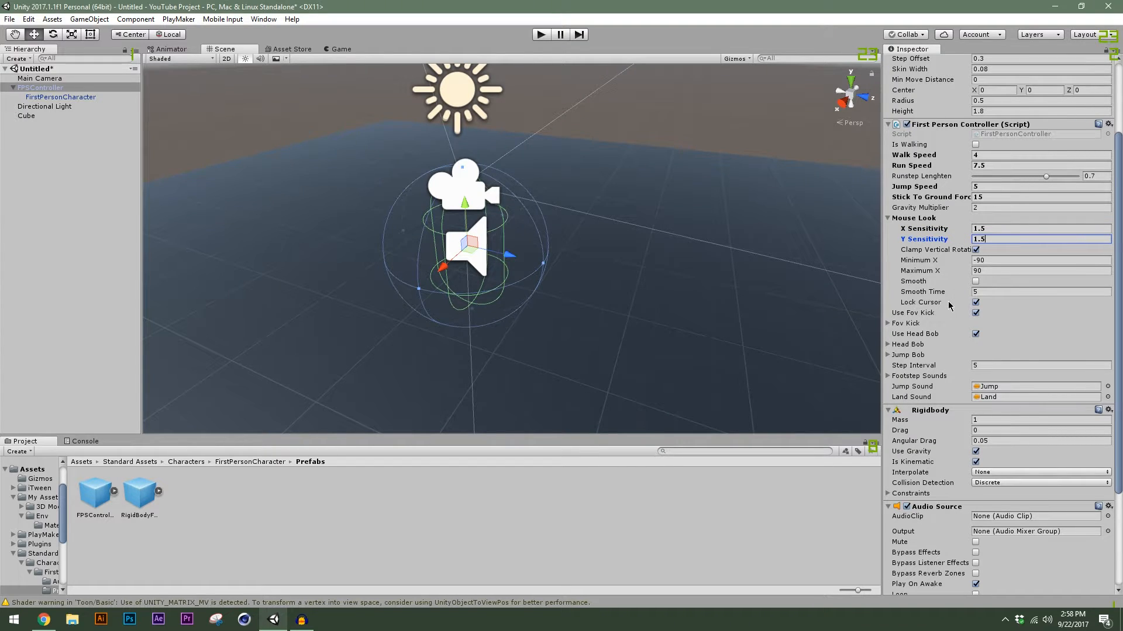
click(975, 314)
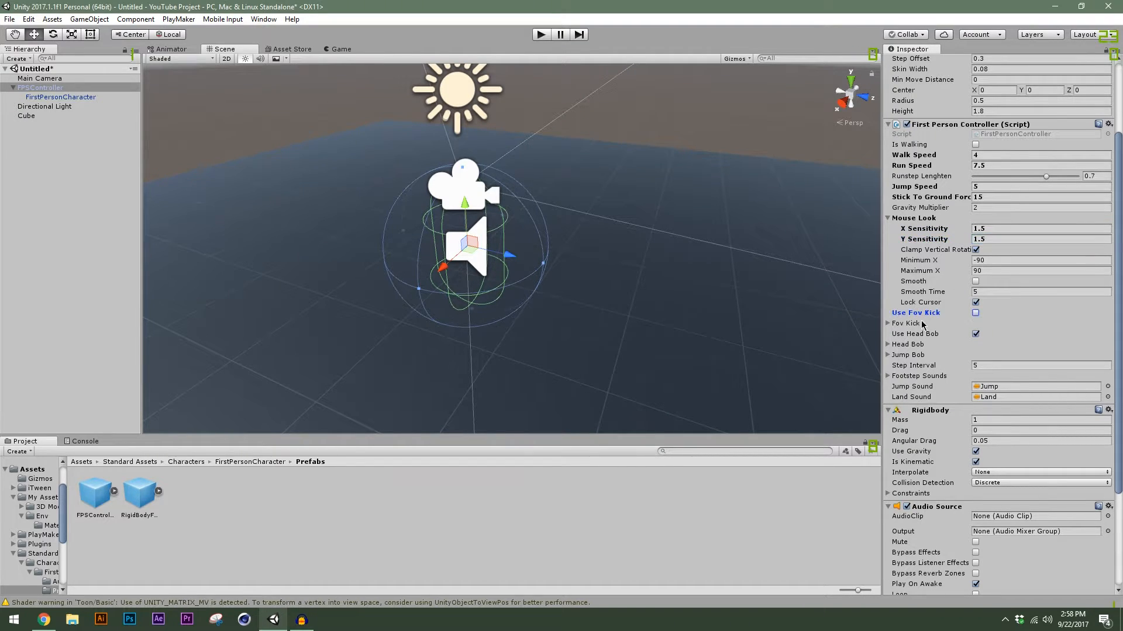
Expand the FPSController's Head Bob settings and view the shape of its Bobcurve
scroll(934, 336, down, 2)
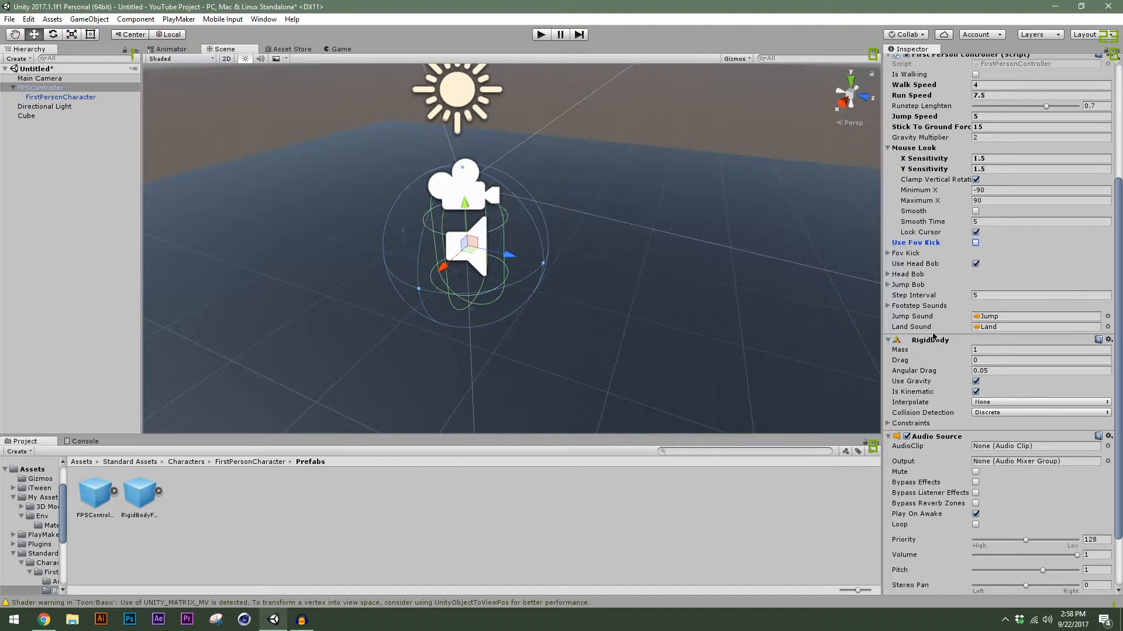
click(940, 274)
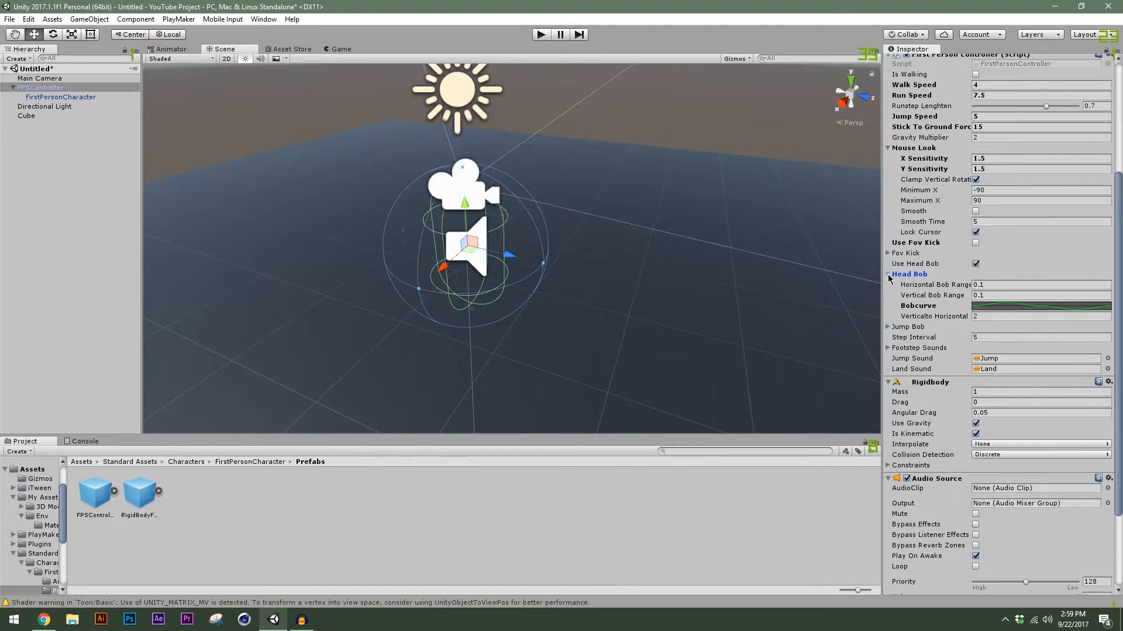
click(998, 306)
click(847, 113)
Run the scene, walk forward to check the head bob, and stop the game
click(540, 34)
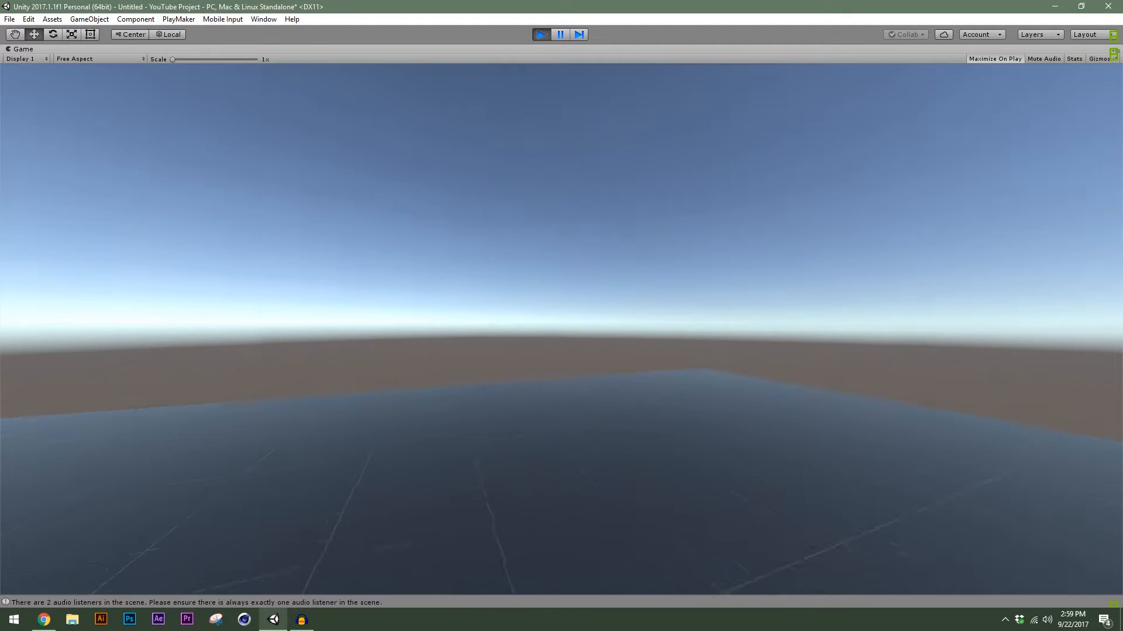
key(w)
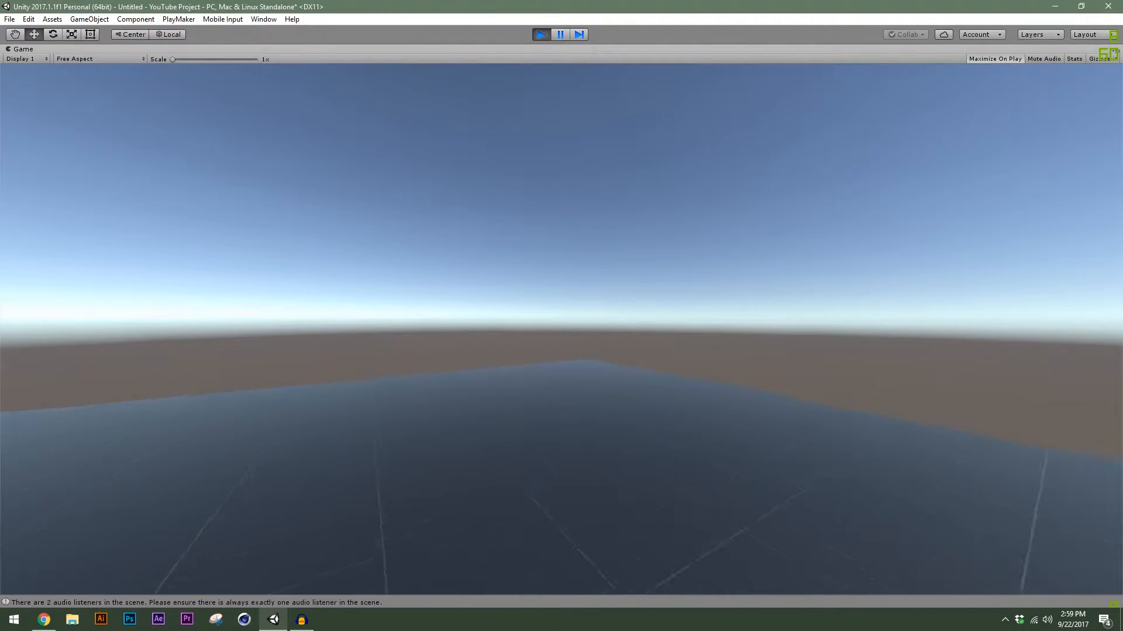
key(Escape)
click(536, 35)
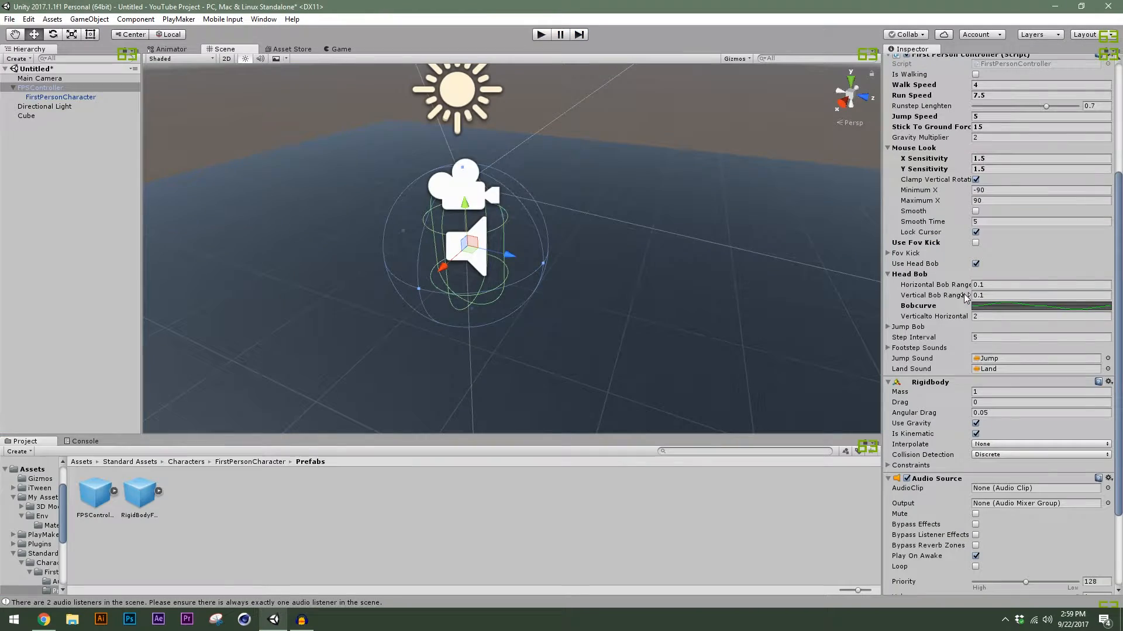
Flatten the Head Bob curve by raising its lowest key to about -0.4 and lowering its peak key to about 0.4
click(997, 306)
drag(678, 393, 679, 318)
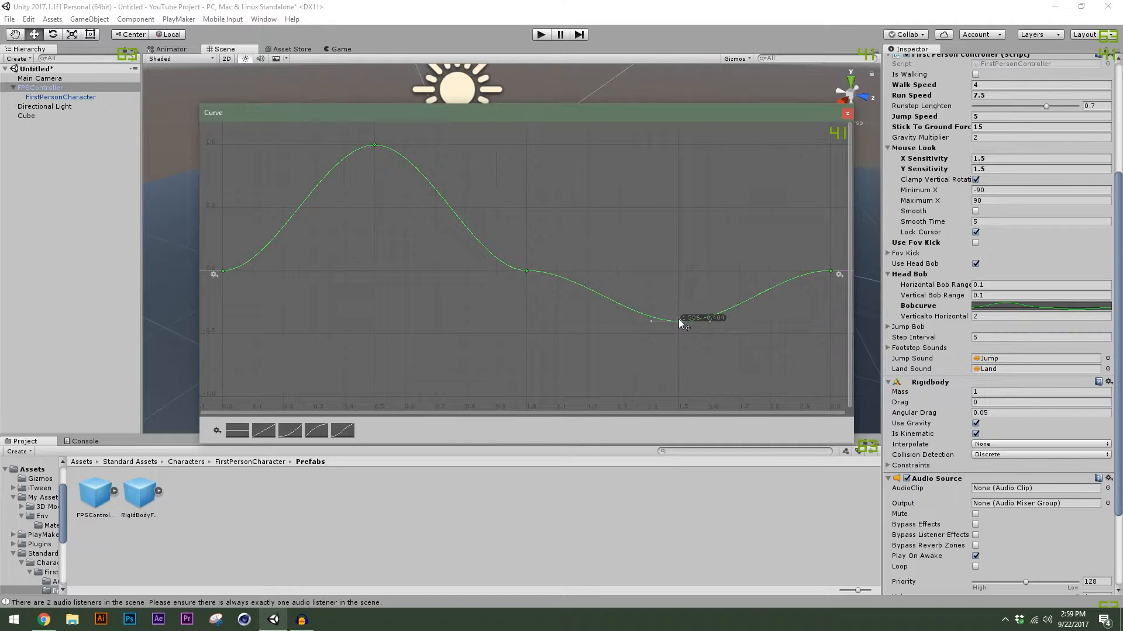
drag(375, 146, 374, 224)
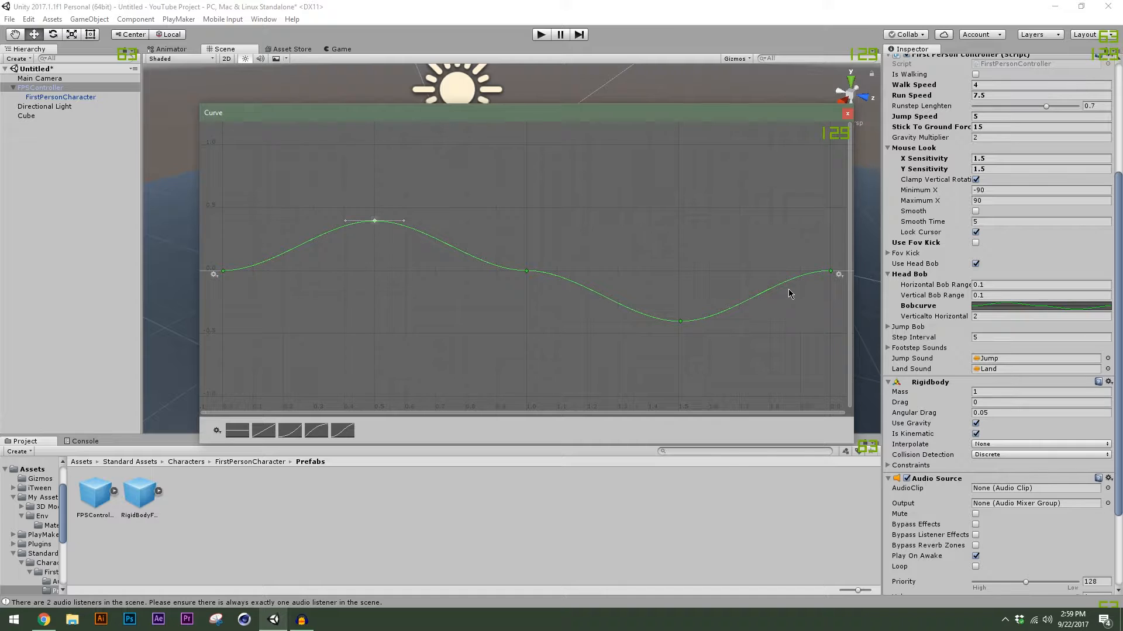
click(847, 115)
Set the First Person Controller's step interval to 3.5
scroll(959, 347, down, 2)
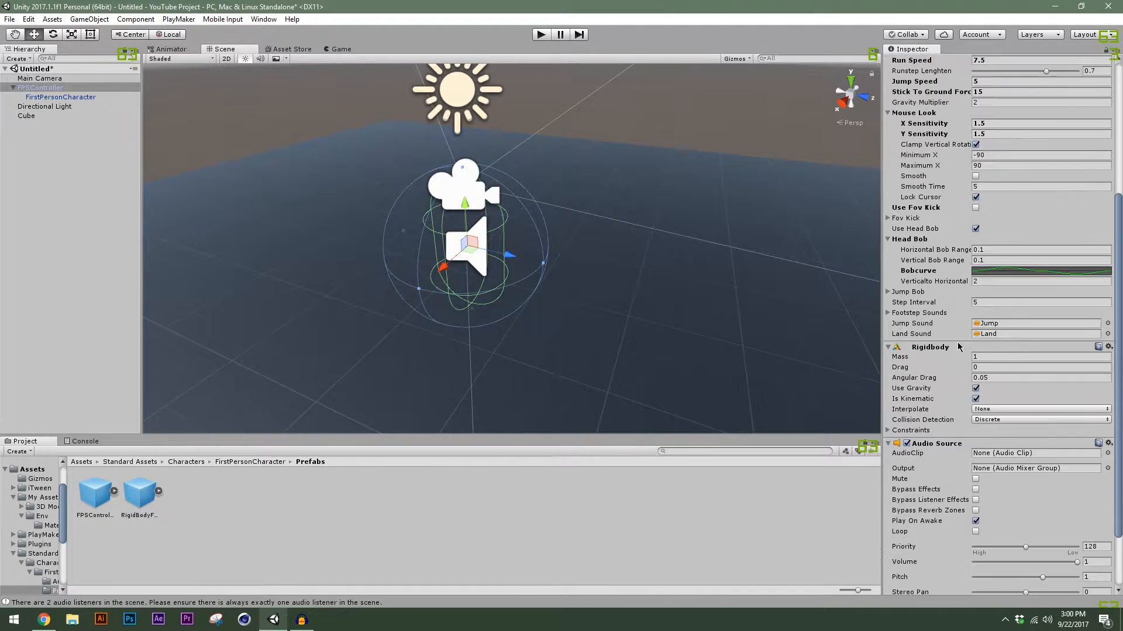
click(976, 299)
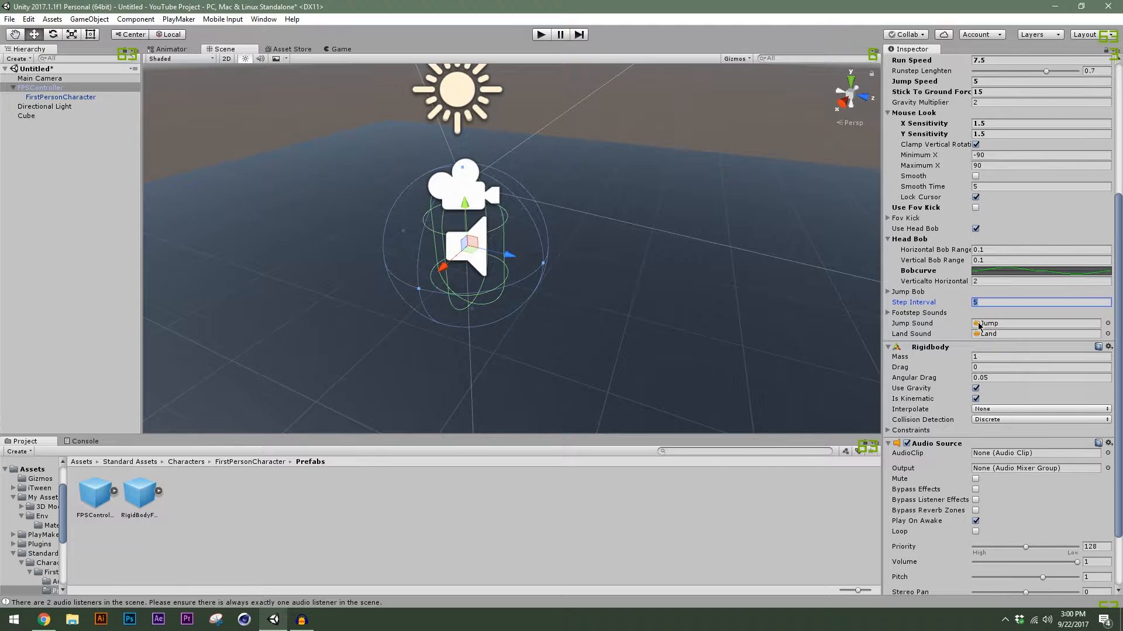
text(3.)
Play-test the controller with the flattened head bob and new step interval, and stop the game
click(541, 34)
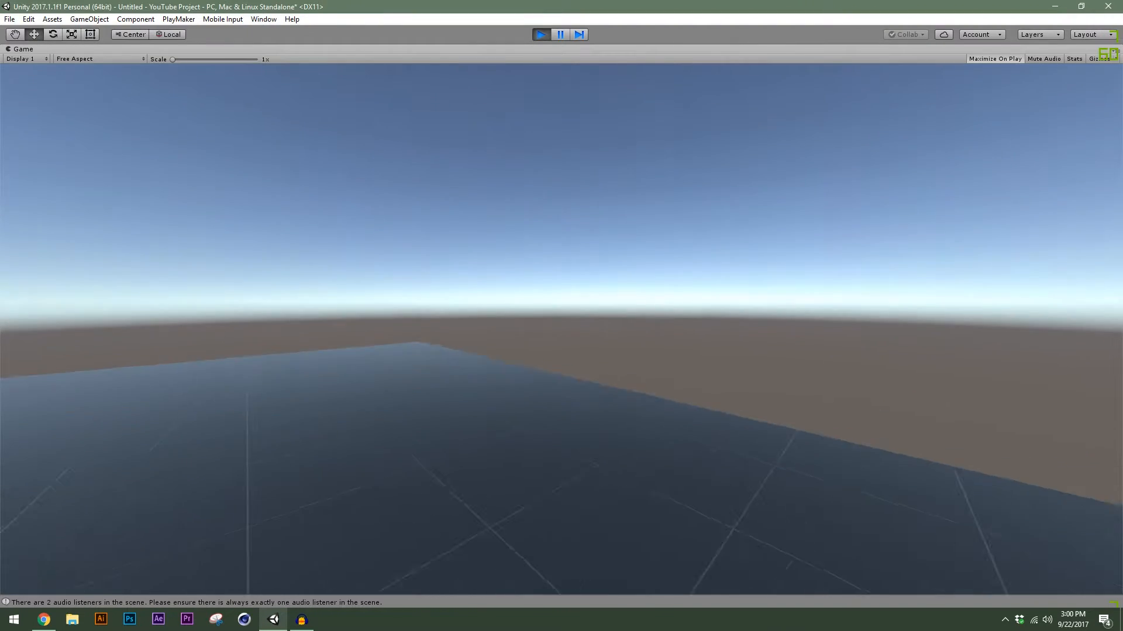
key(Escape)
click(541, 34)
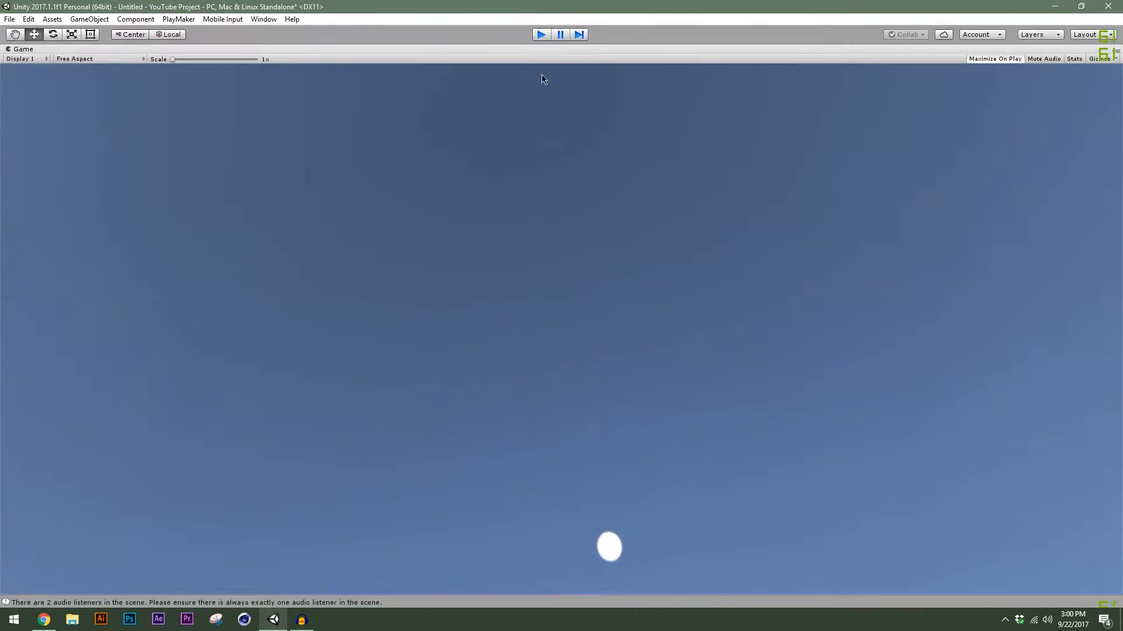
Set both Footstep Sounds elements of the First Person Controller to None
scroll(944, 421, down, 3)
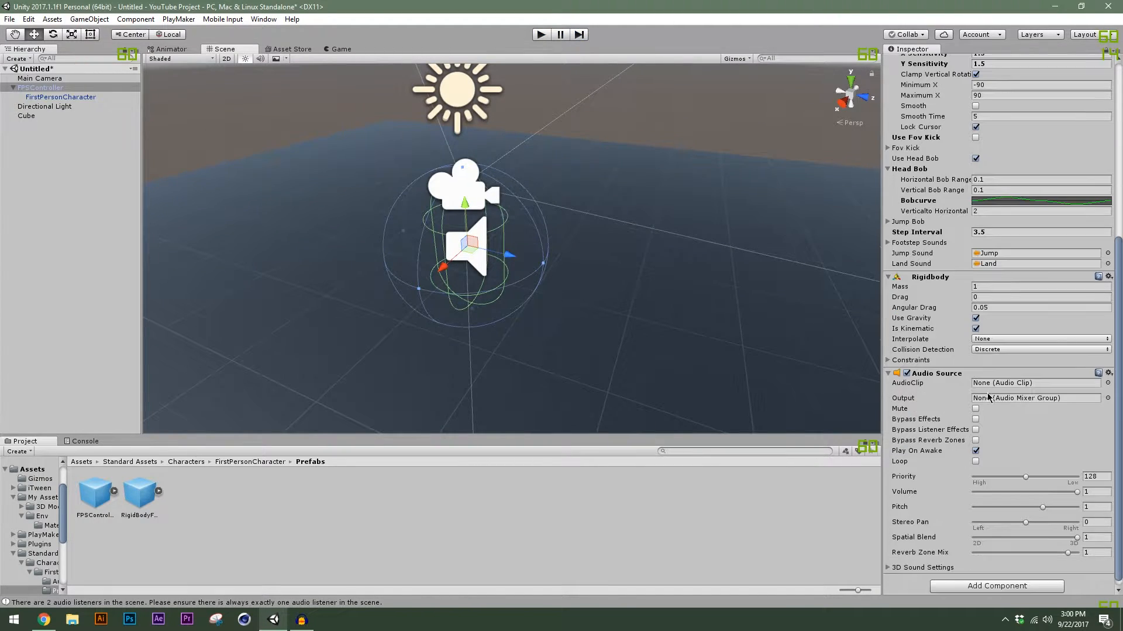
click(887, 243)
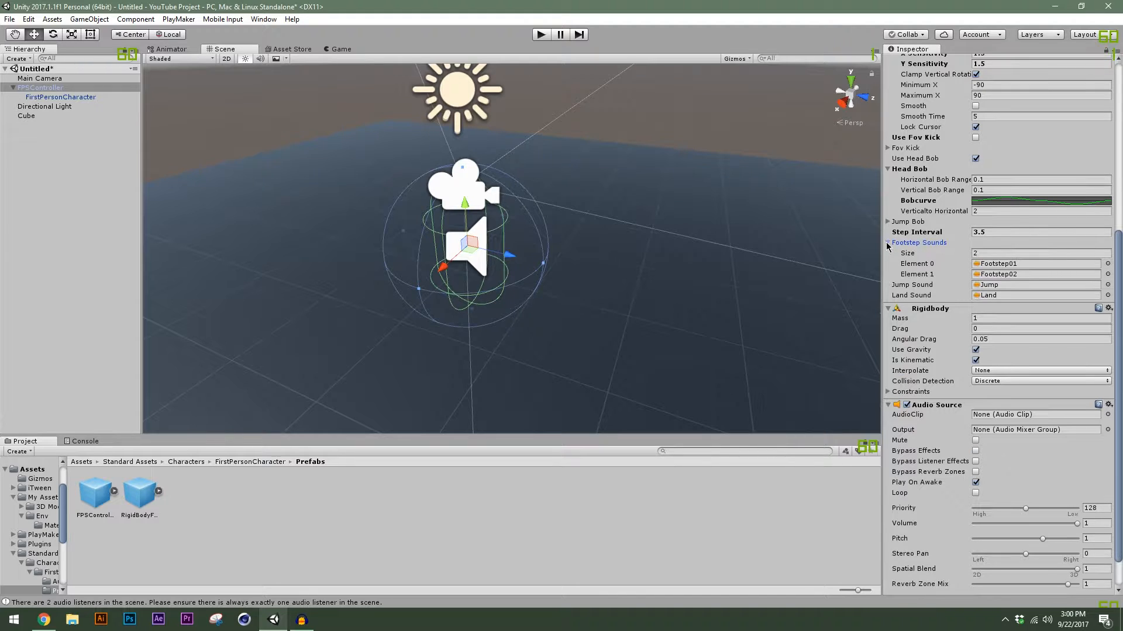
click(1107, 263)
double_click(579, 178)
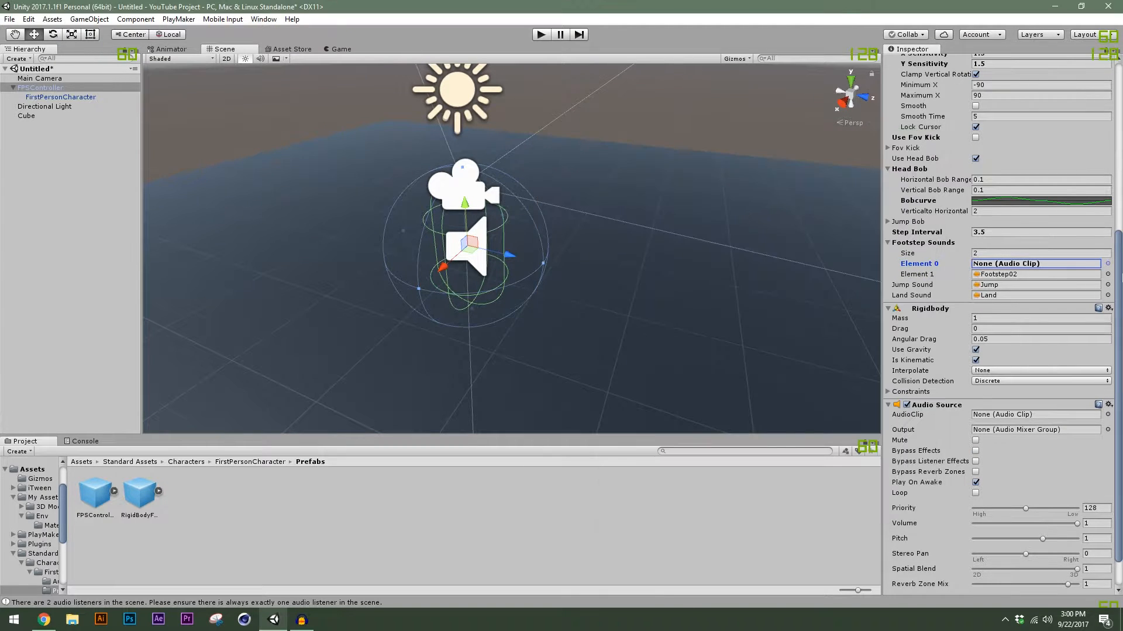
click(1107, 274)
double_click(608, 180)
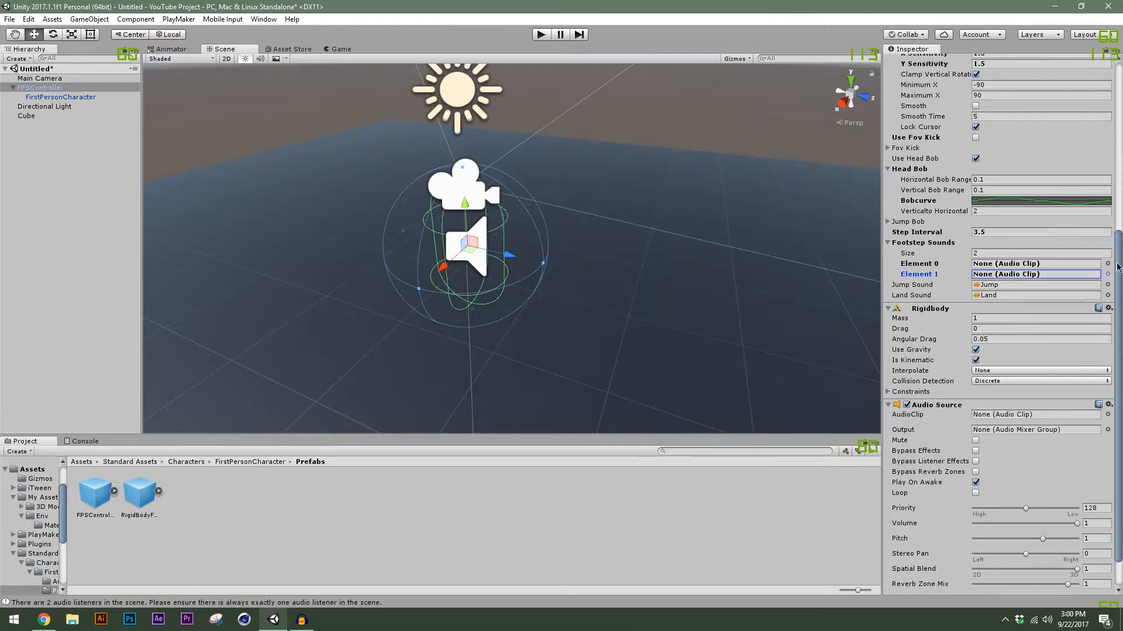
Set the First Person Controller's jump sound and land sound to None
click(1107, 285)
double_click(603, 180)
click(1107, 295)
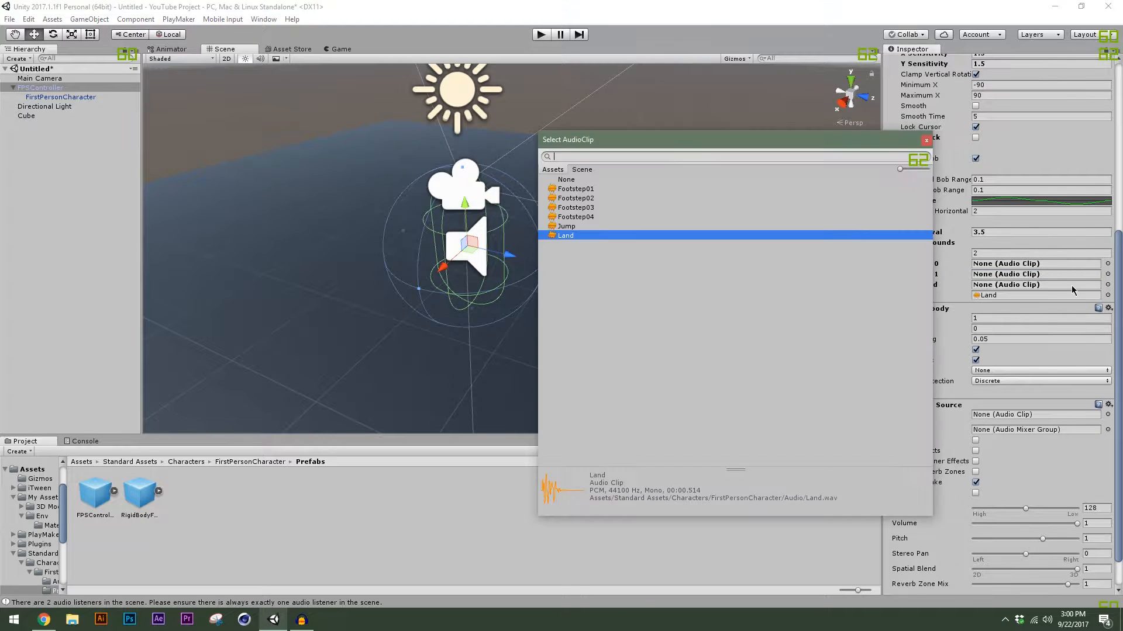
double_click(558, 180)
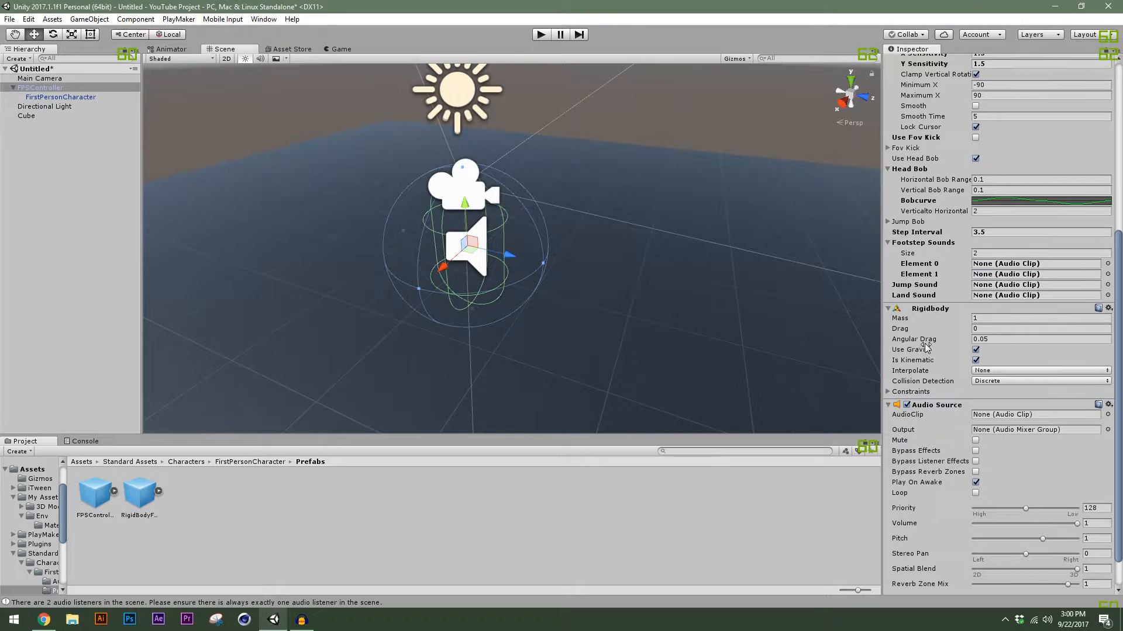
scroll(926, 349, up, 4)
scroll(915, 343, up, 7)
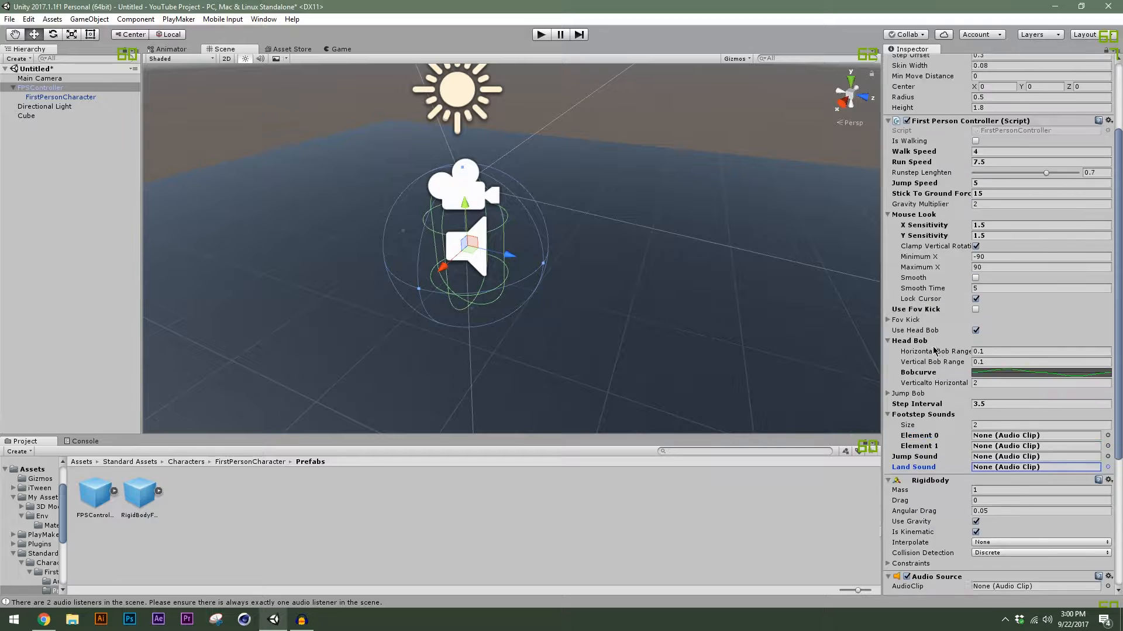
Play-test the controller without footstep, jump and land sounds, and stop the game
click(539, 34)
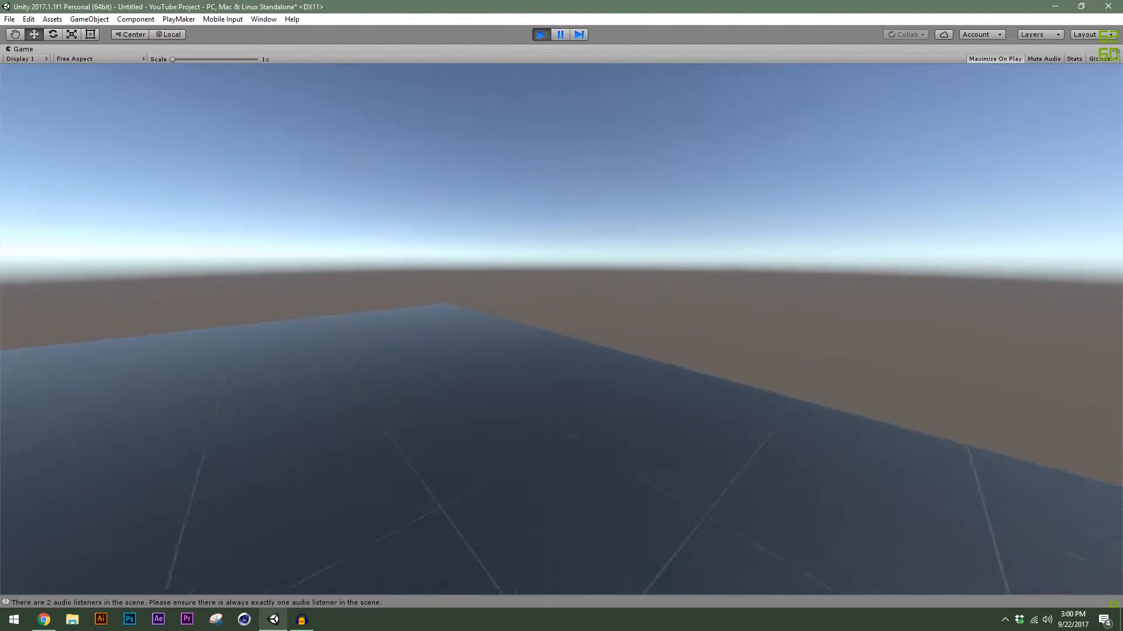
key(ctrl+p)
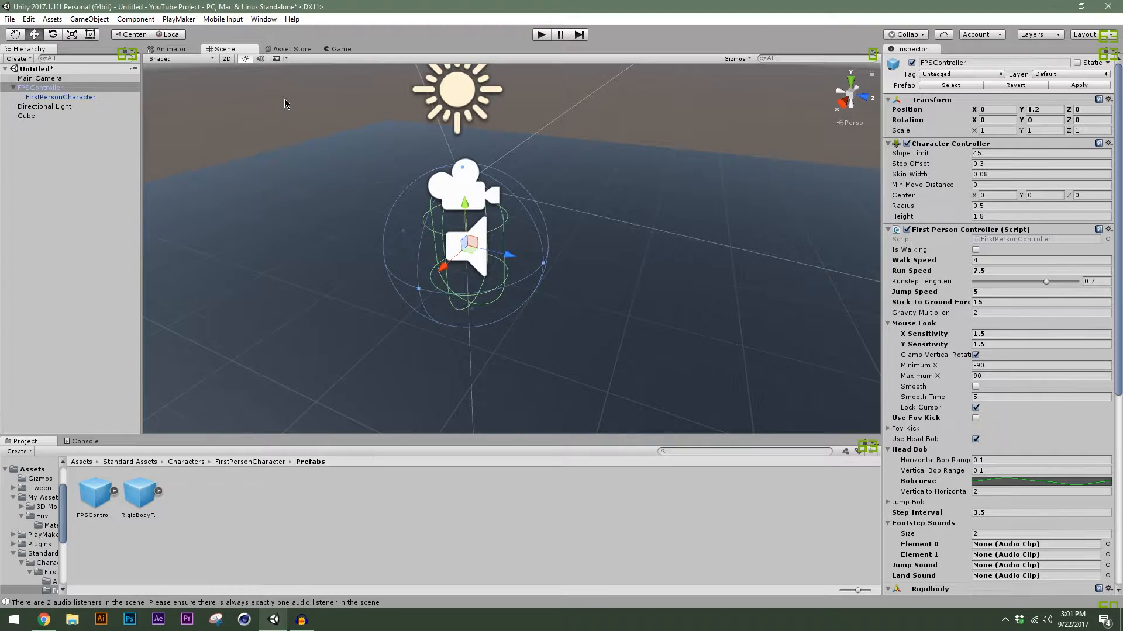
Add a UI Image to the scene and dock the Game view beside the Scene view, giving it the larger share
click(91, 22)
mouse_move(121, 136)
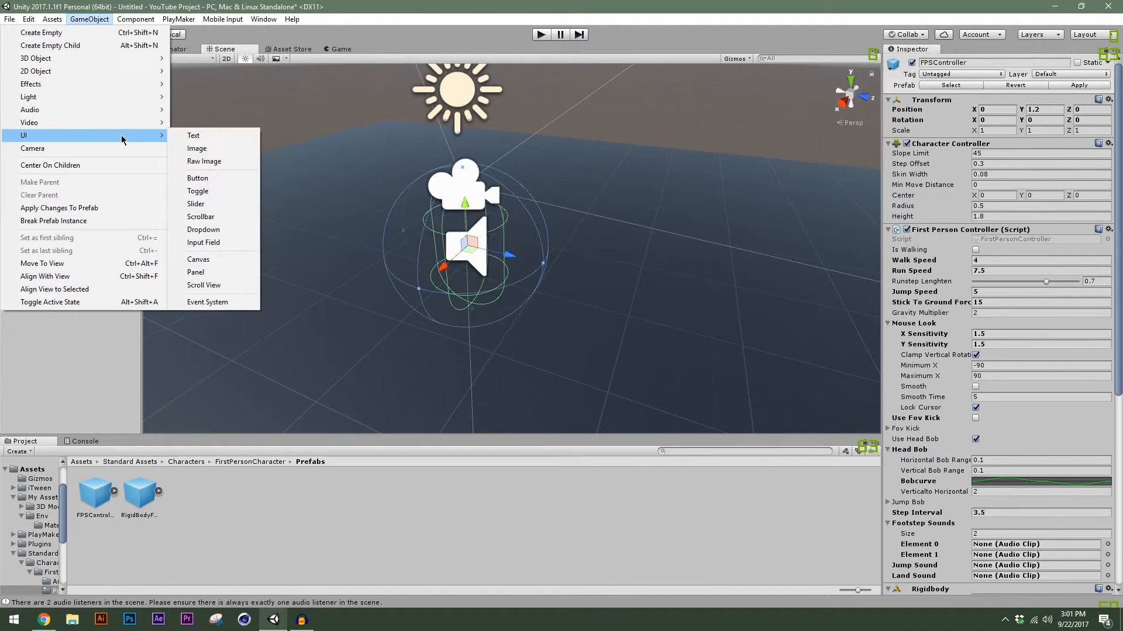
click(196, 148)
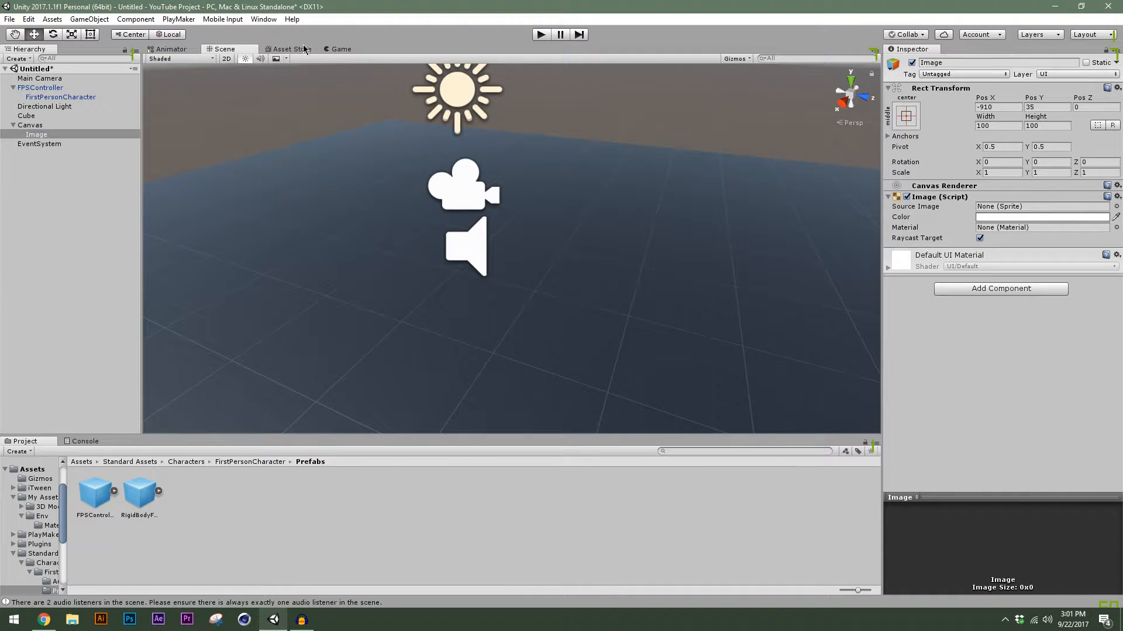
drag(341, 49, 735, 245)
drag(635, 210, 367, 226)
Centre the UI image at Pos X 0 and Pos Y 0, and set its source image to the Knob sprite
click(1004, 107)
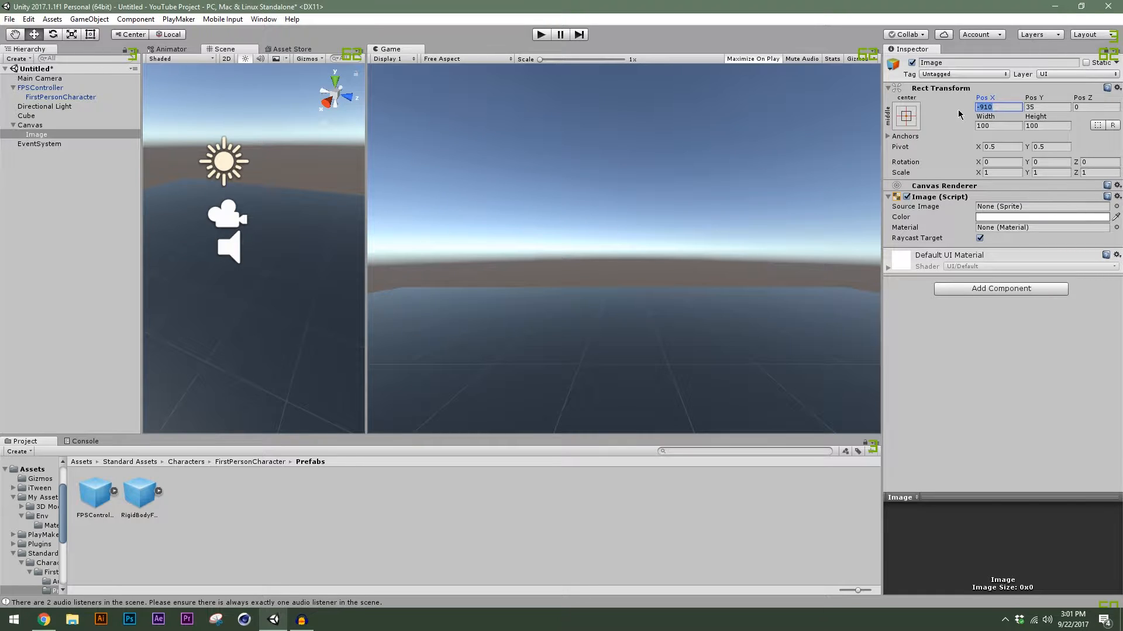
text(0)
click(1040, 107)
text(0)
click(1089, 107)
click(975, 204)
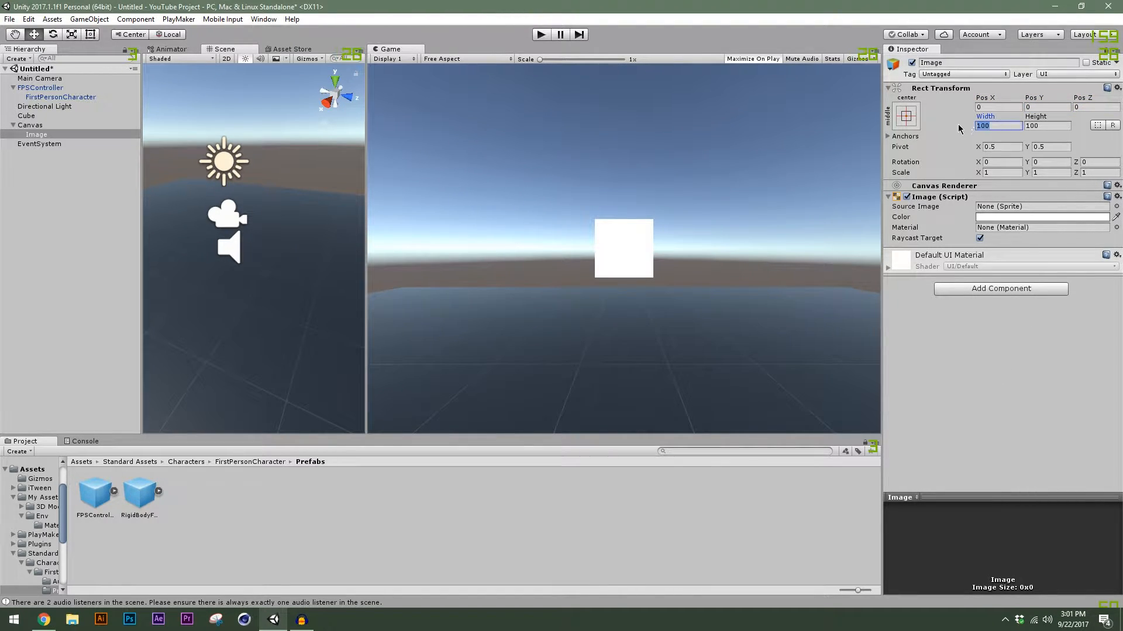
click(1115, 207)
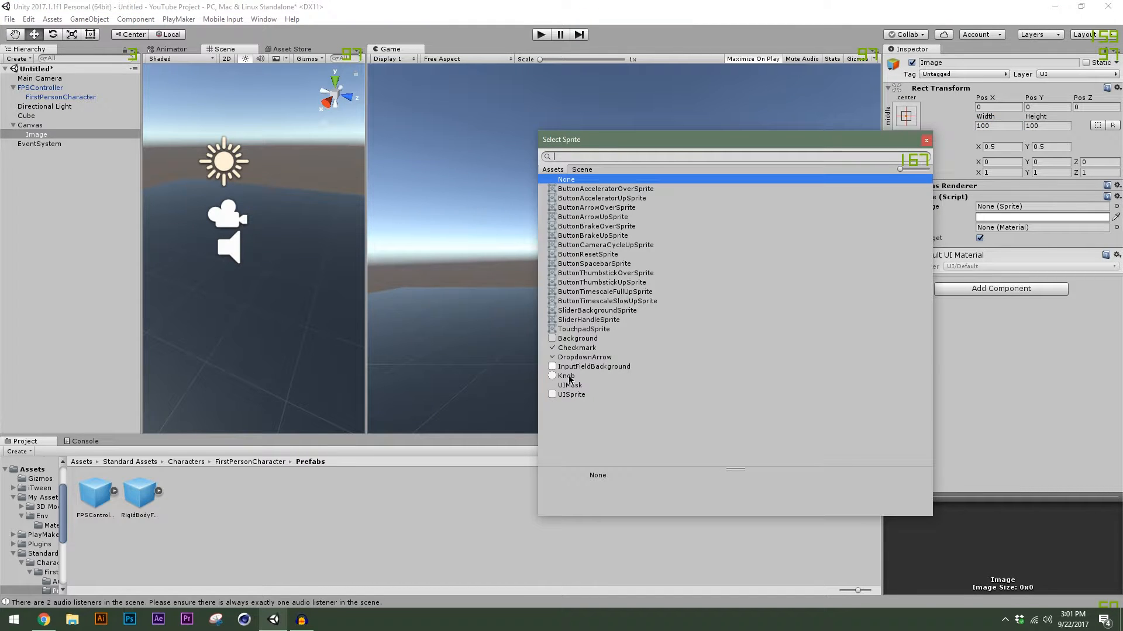
double_click(567, 376)
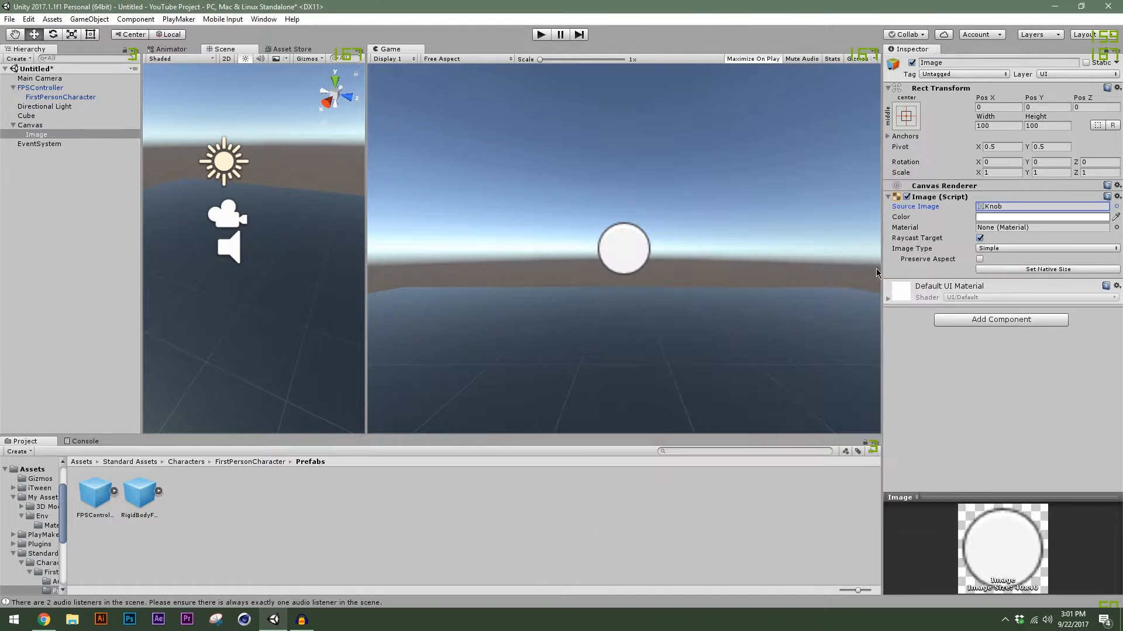
Set the UI image's width and height to 6 and play-test the resulting crosshair dot
click(998, 126)
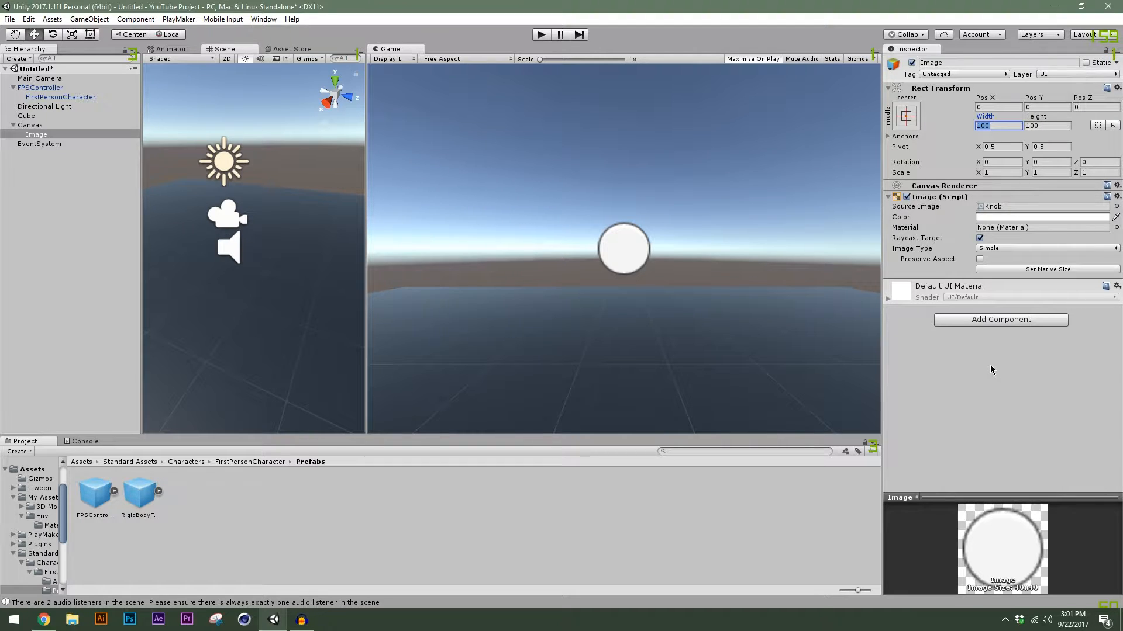
text(6)
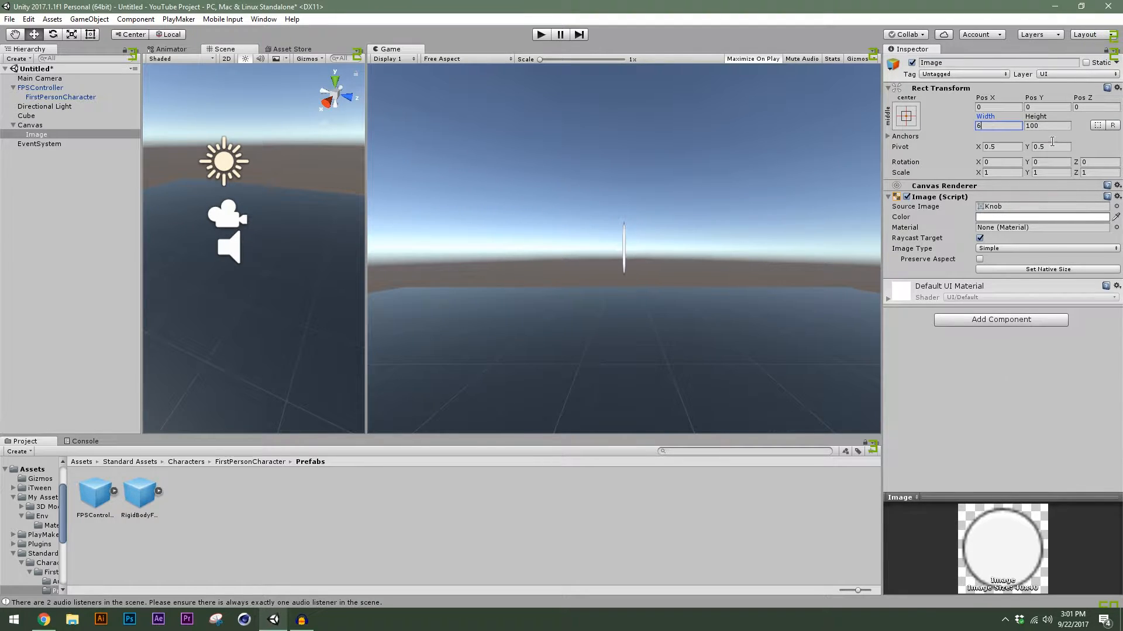
key(Tab)
text(6)
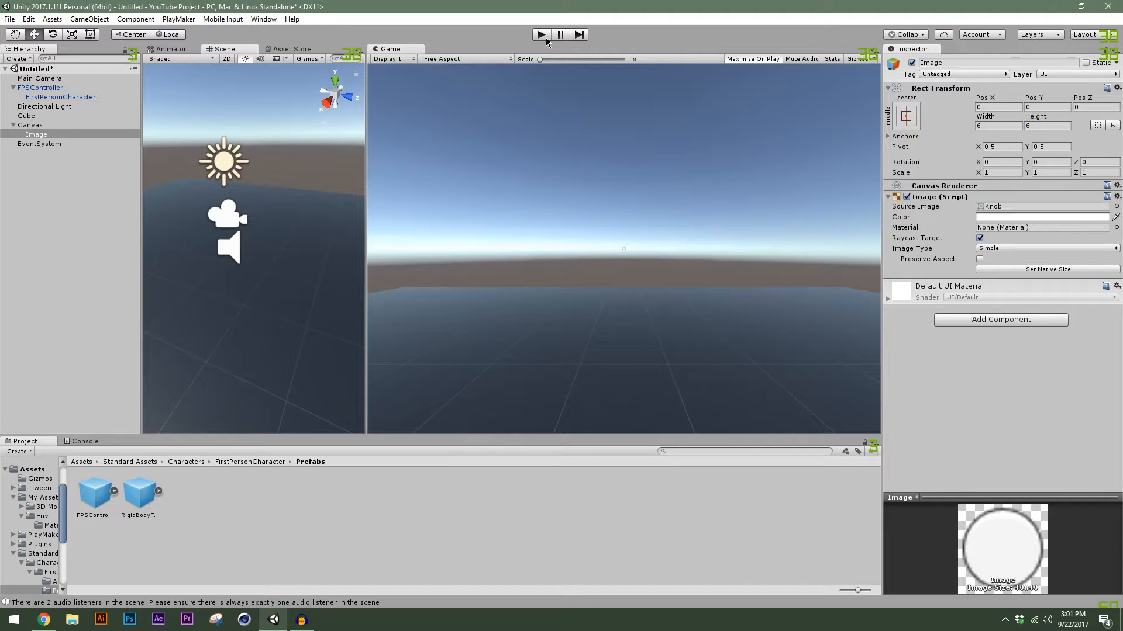
click(541, 34)
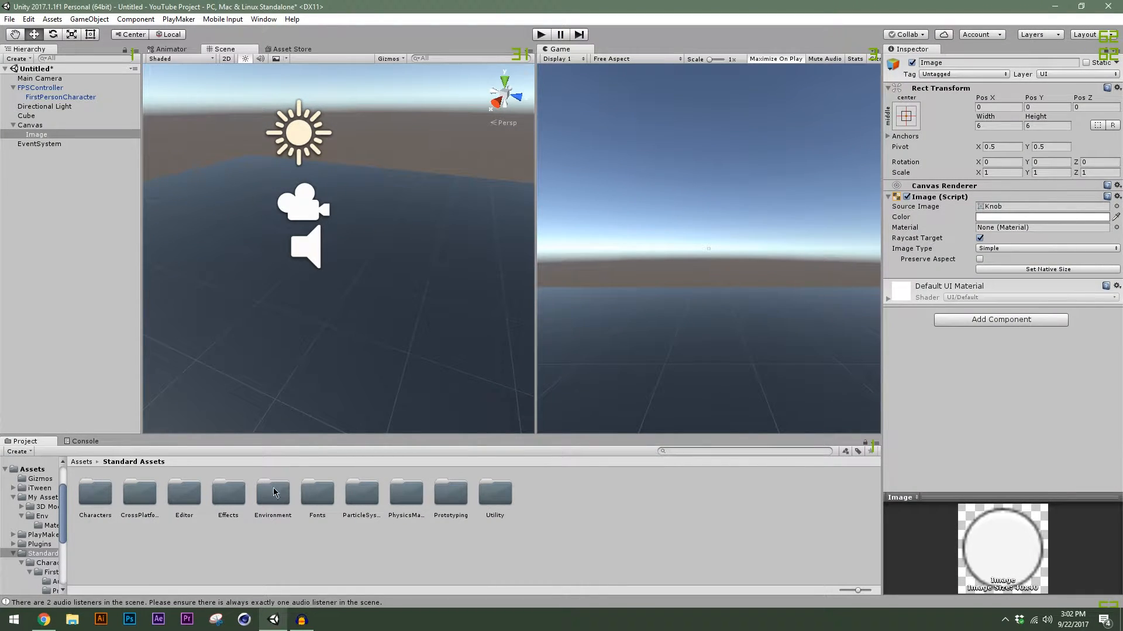
Place the Glock model from My Assets > 3D Models into the scene
click(81, 462)
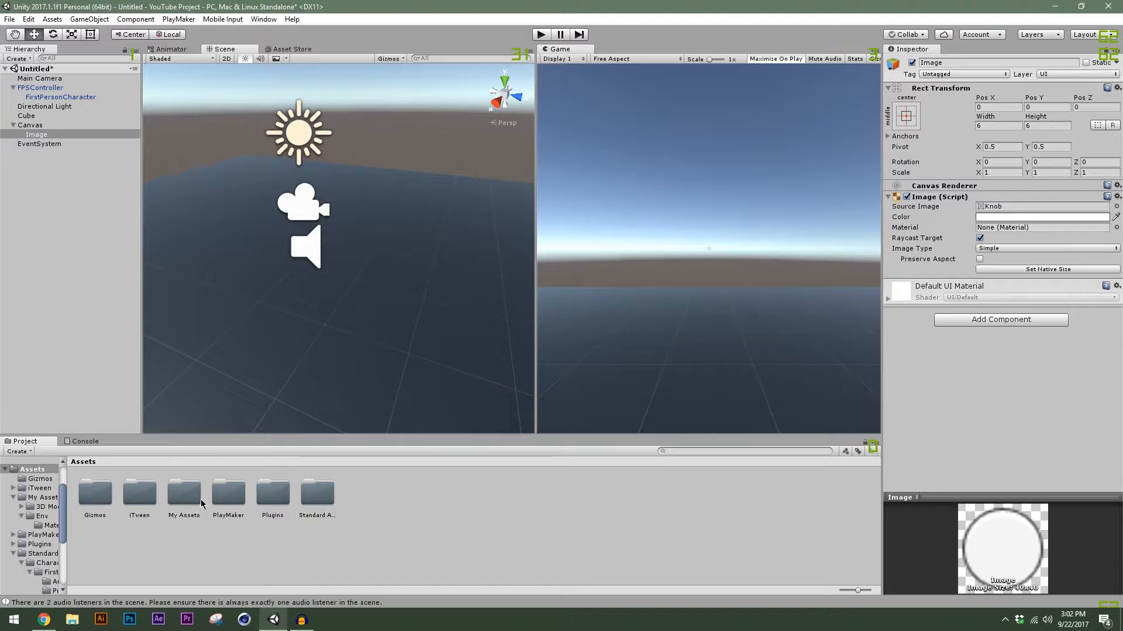
double_click(202, 504)
double_click(107, 500)
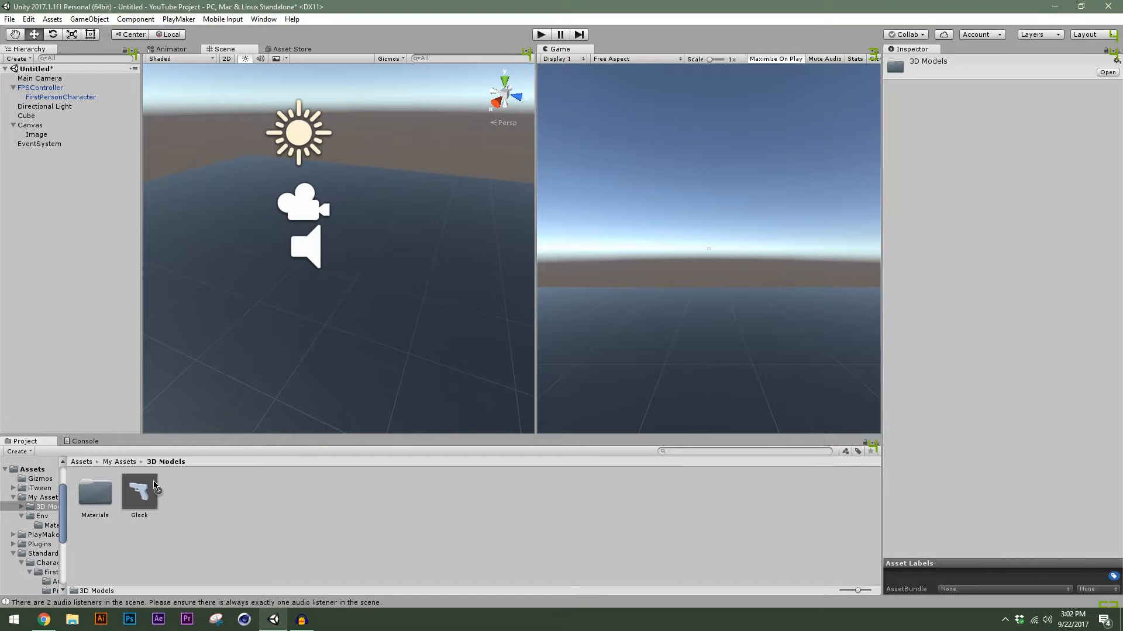
drag(155, 486, 363, 343)
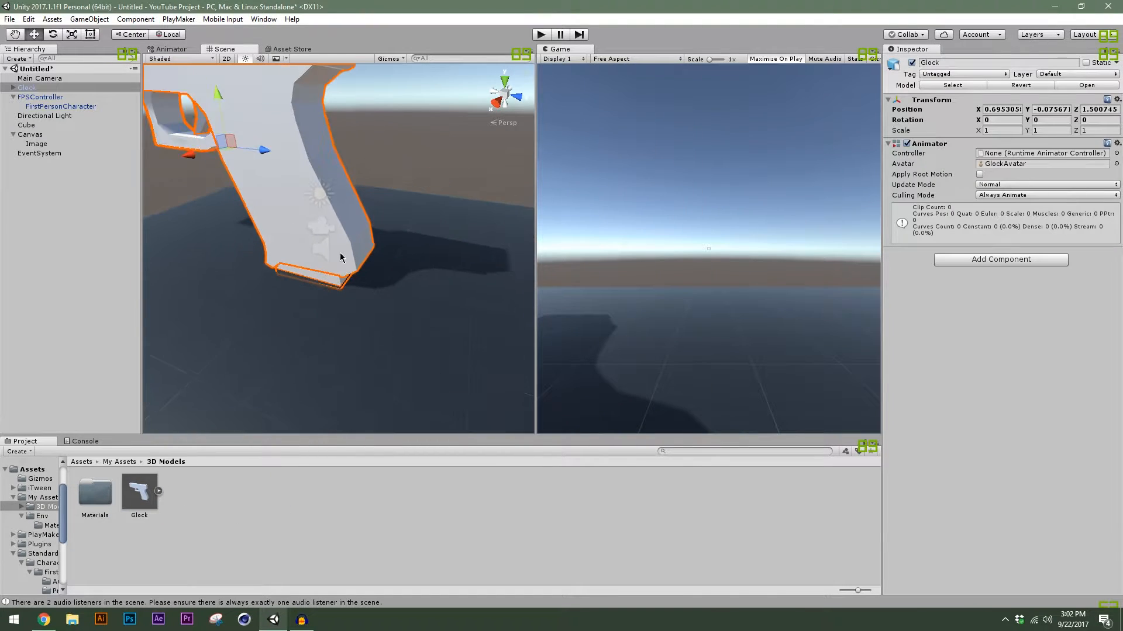
key(f)
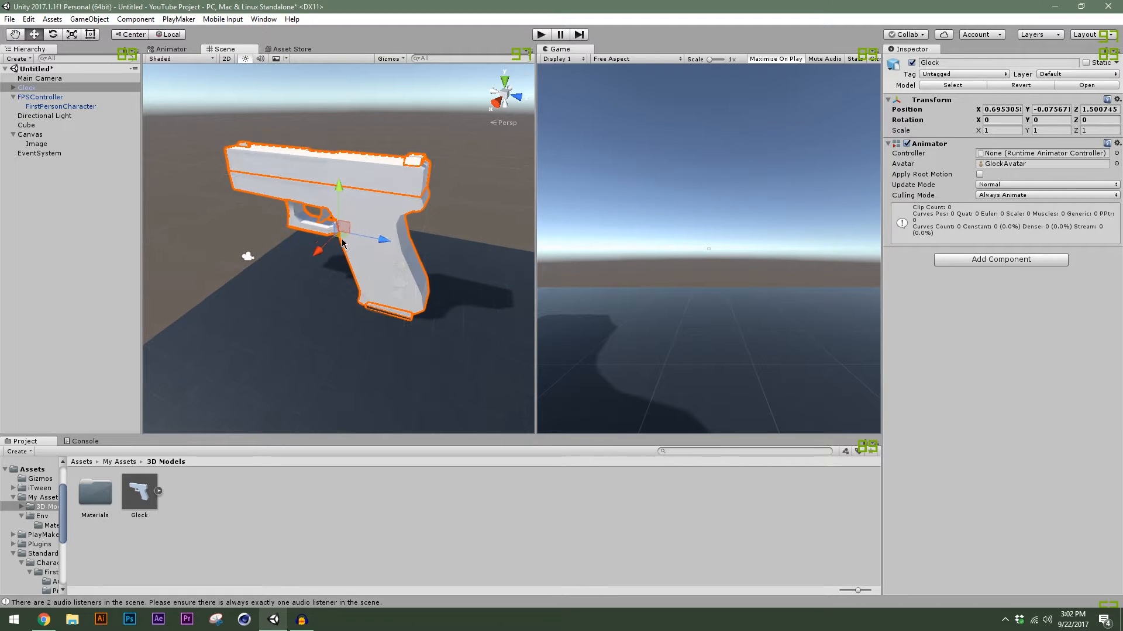
Set the Glock's Y rotation to 180
alt+drag(342, 243, 151, 208)
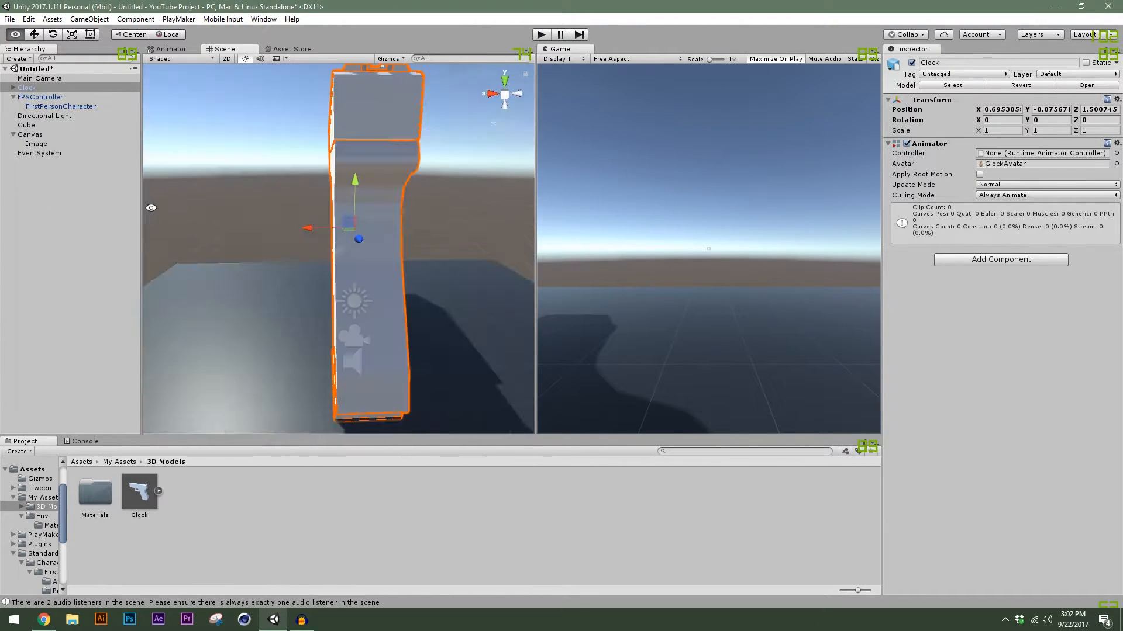
alt+drag(237, 213, 25, 240)
alt+drag(357, 273, 1085, 323)
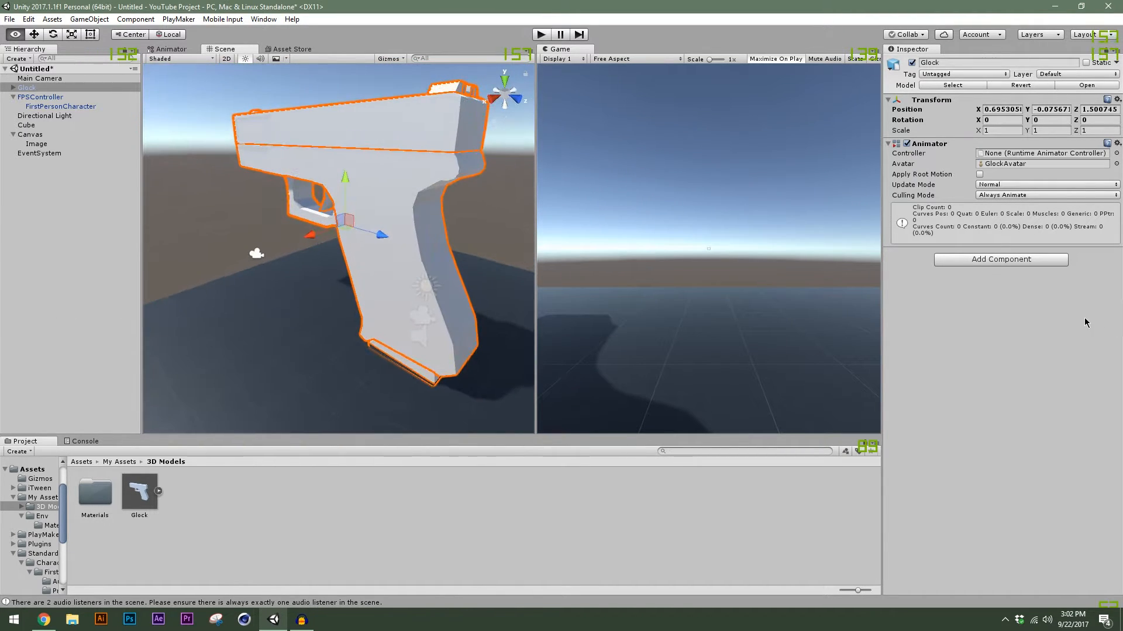
click(1037, 119)
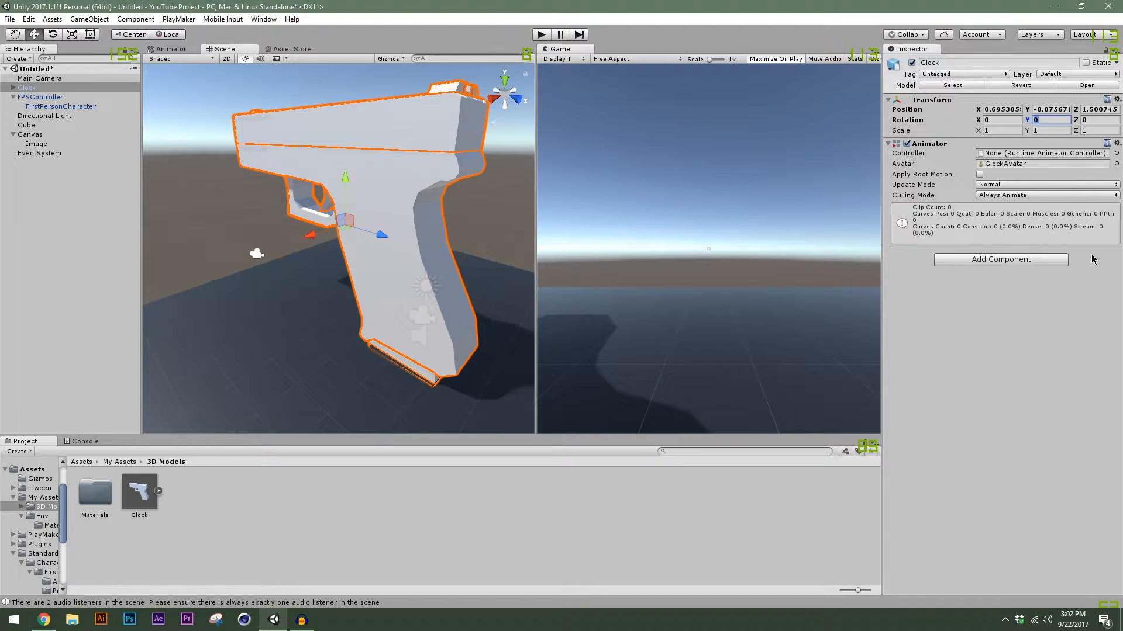
text(180)
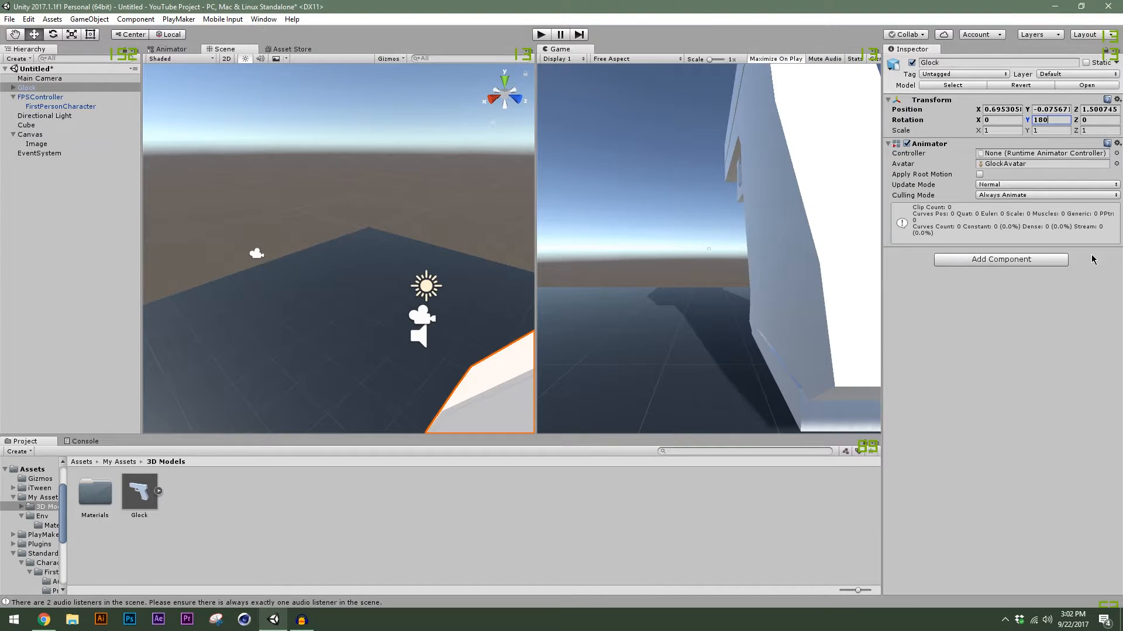
Scale the Glock down uniformly to about 0.124
scroll(408, 327, down, 8)
middle_drag(391, 301, 325, 281)
alt+drag(325, 281, 228, 258)
key(r)
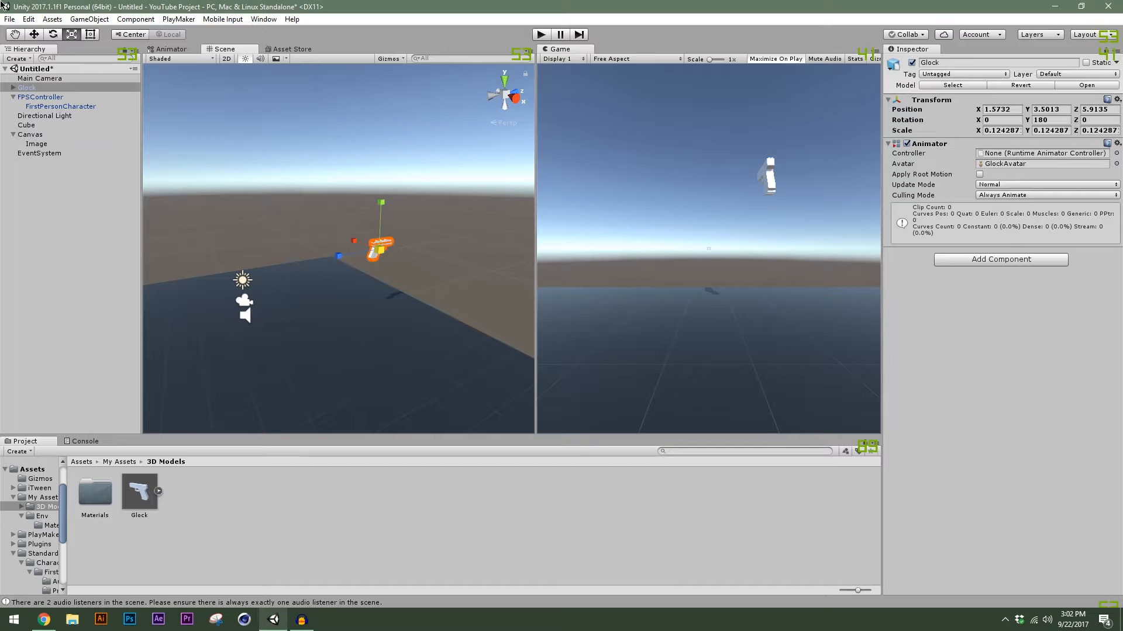
Move the Glock down and back beside the player camera, to about Y 1.5 and Z 0
scroll(288, 310, up, 6)
middle_drag(288, 314, 284, 241)
scroll(268, 248, up, 5)
key(w)
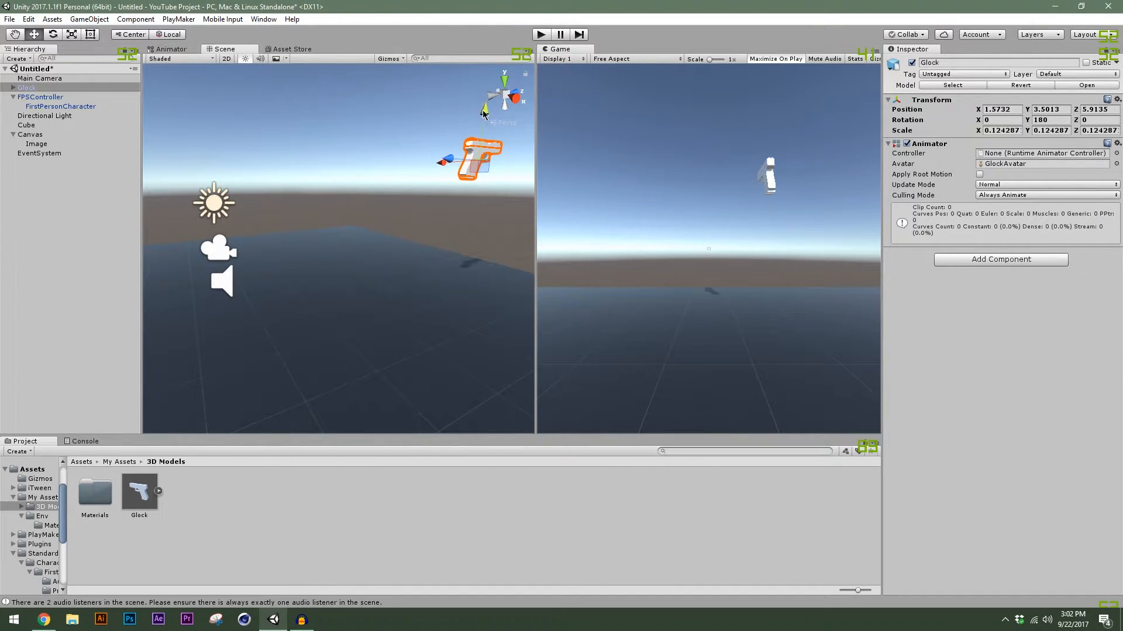
drag(483, 113, 472, 190)
drag(437, 246, 325, 280)
scroll(325, 280, up, 3)
middle_drag(258, 270, 342, 269)
alt+drag(455, 288, 640, 315)
middle_drag(418, 266, 324, 281)
scroll(347, 270, up, 5)
Scale the Glock down to about 0.039 and position it in the camera's view at about X 0.109, Y 1.596, Z 0.293
click(71, 34)
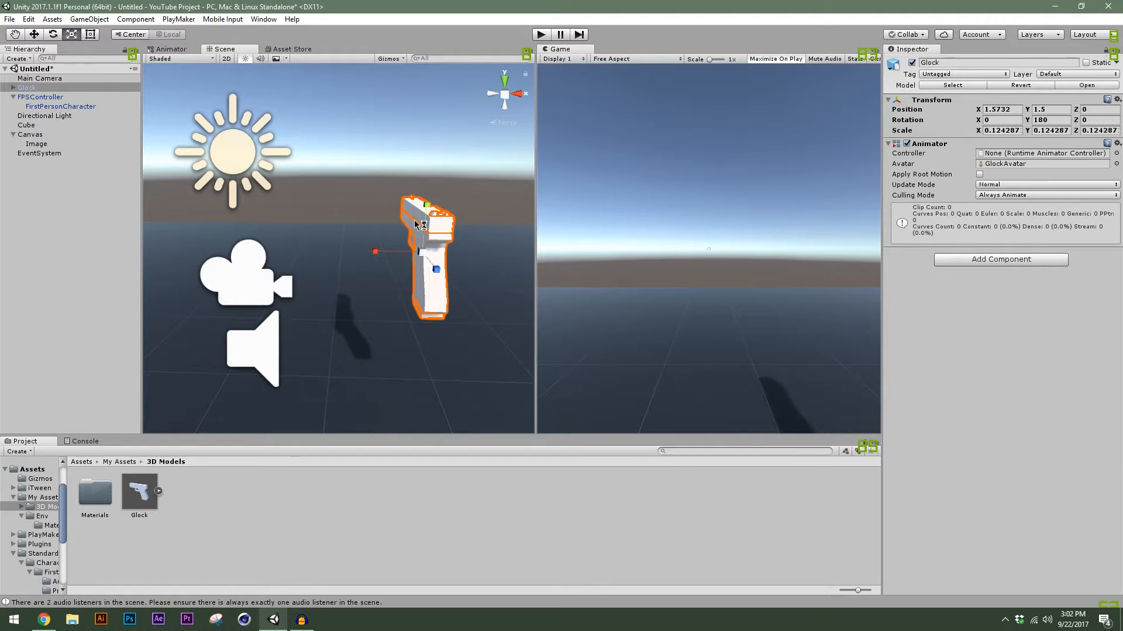
drag(422, 251, 234, 251)
key(w)
drag(274, 208, 267, 299)
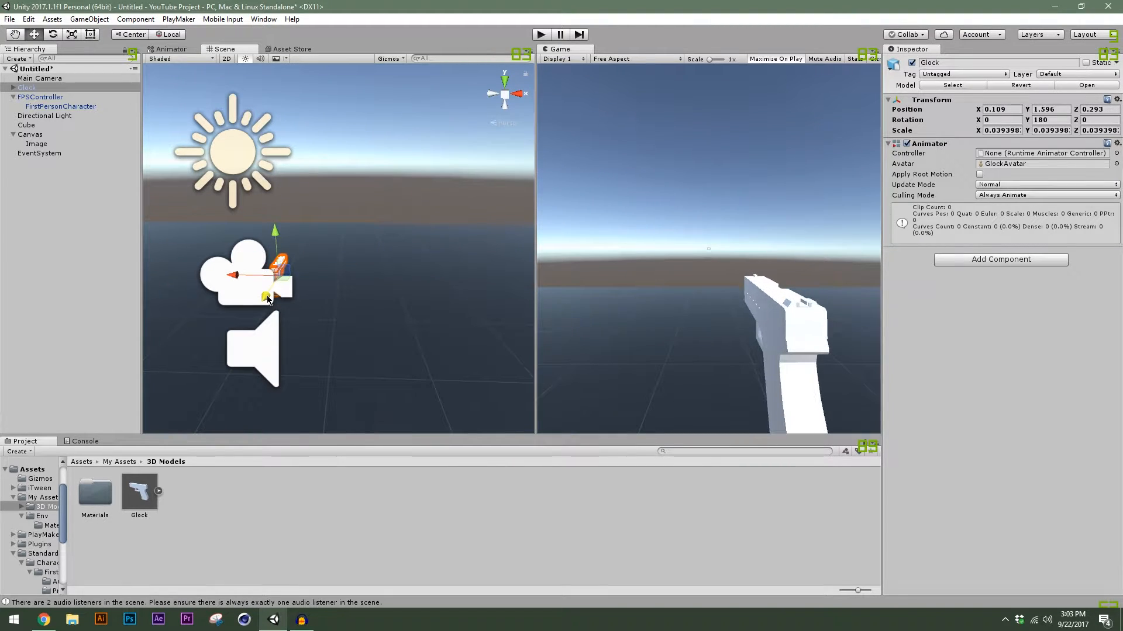
key(f)
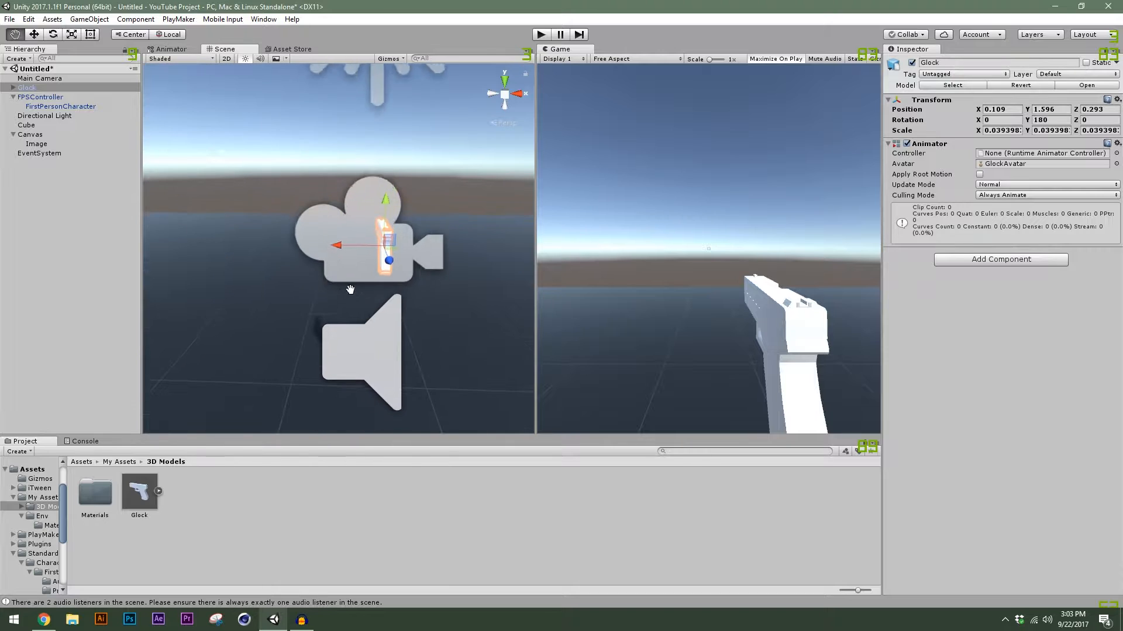
Switch to Chrome, look up a first-person reference image for "call of duty pistol", and move the browser window clear of the Game view
click(48, 624)
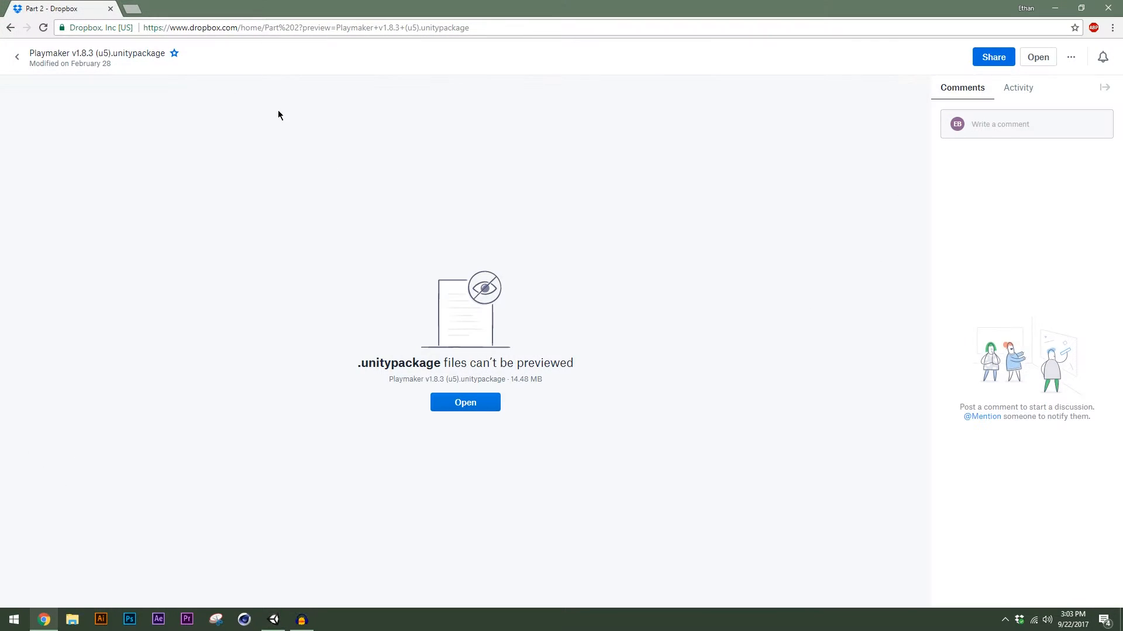
click(137, 12)
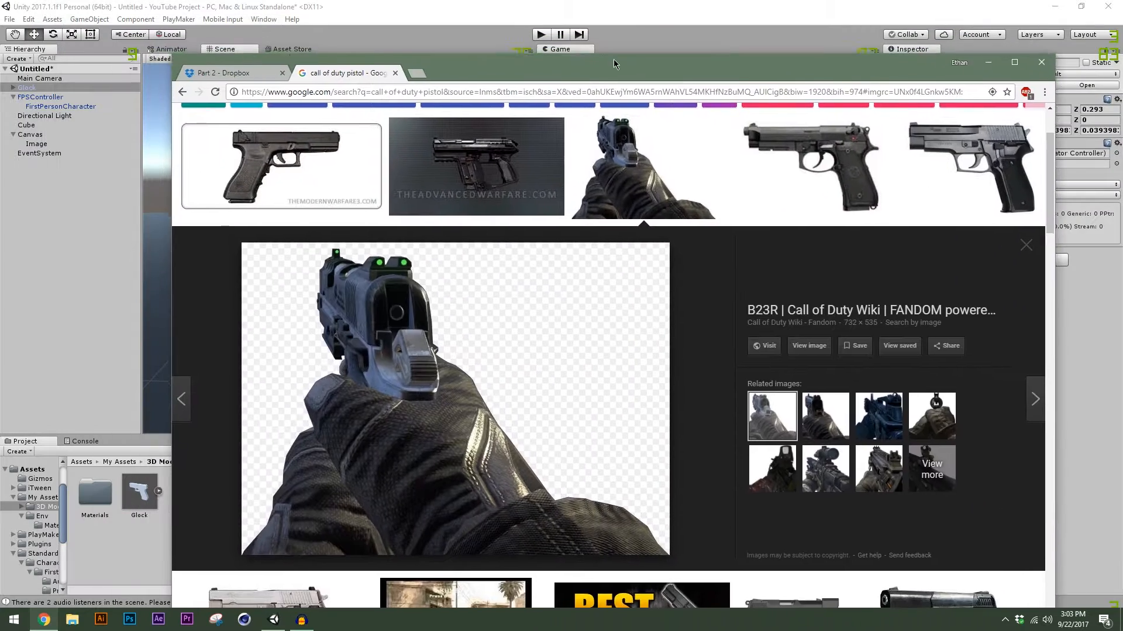
key(super+Right)
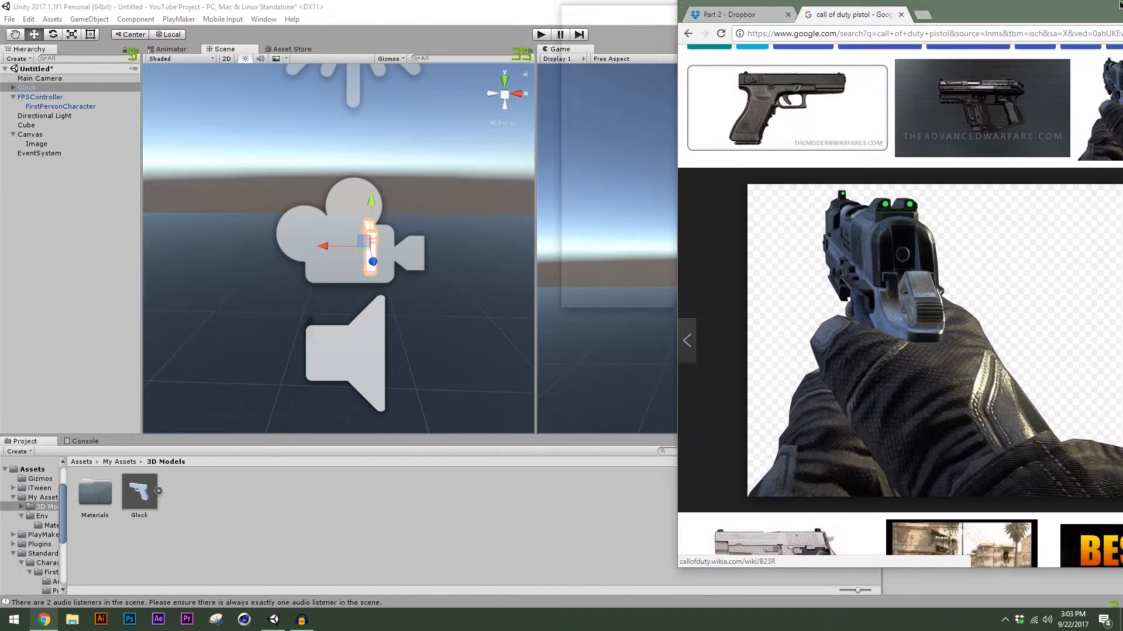
drag(1120, 2, 633, 311)
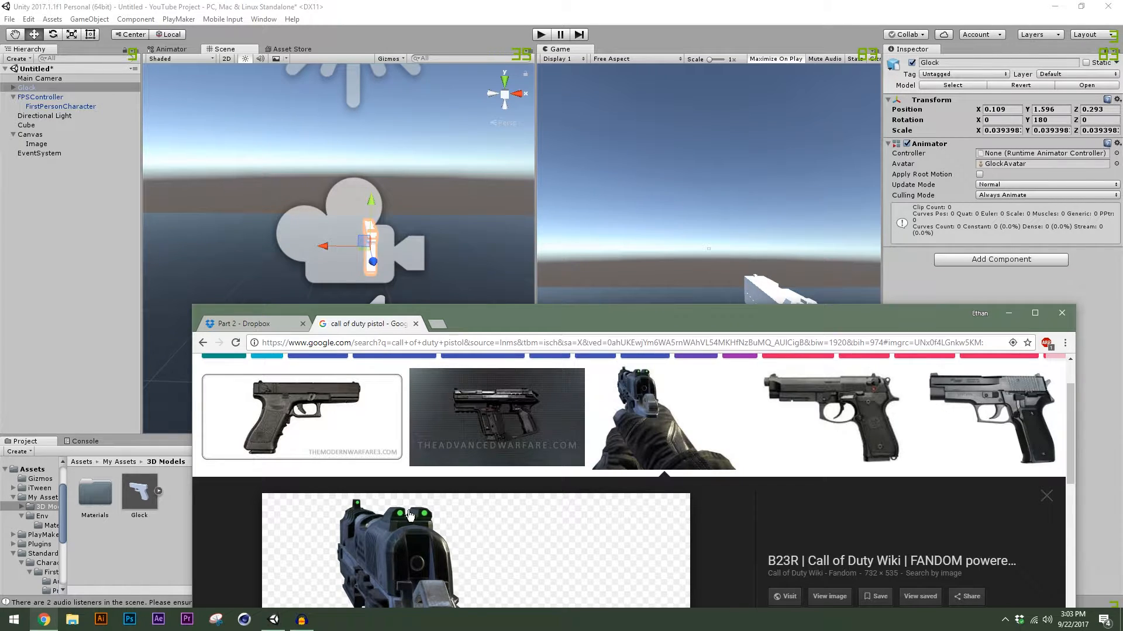
drag(534, 321, 582, 515)
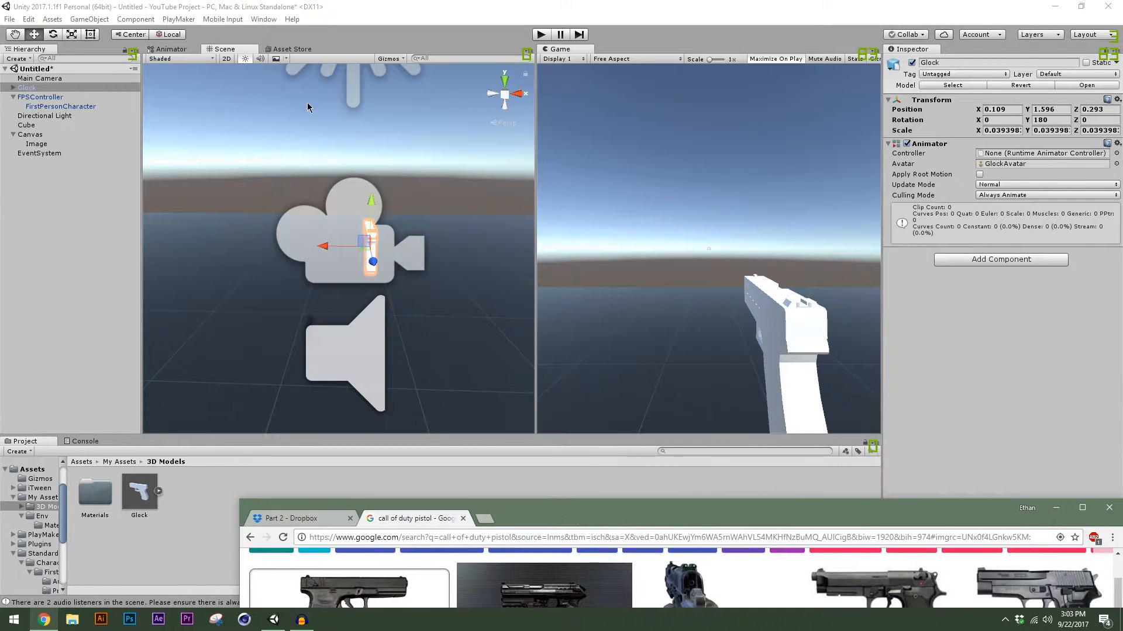
Adjust the Glock's position against the pistol reference image, to about X 0.056 and Y 1.654
drag(376, 203, 373, 195)
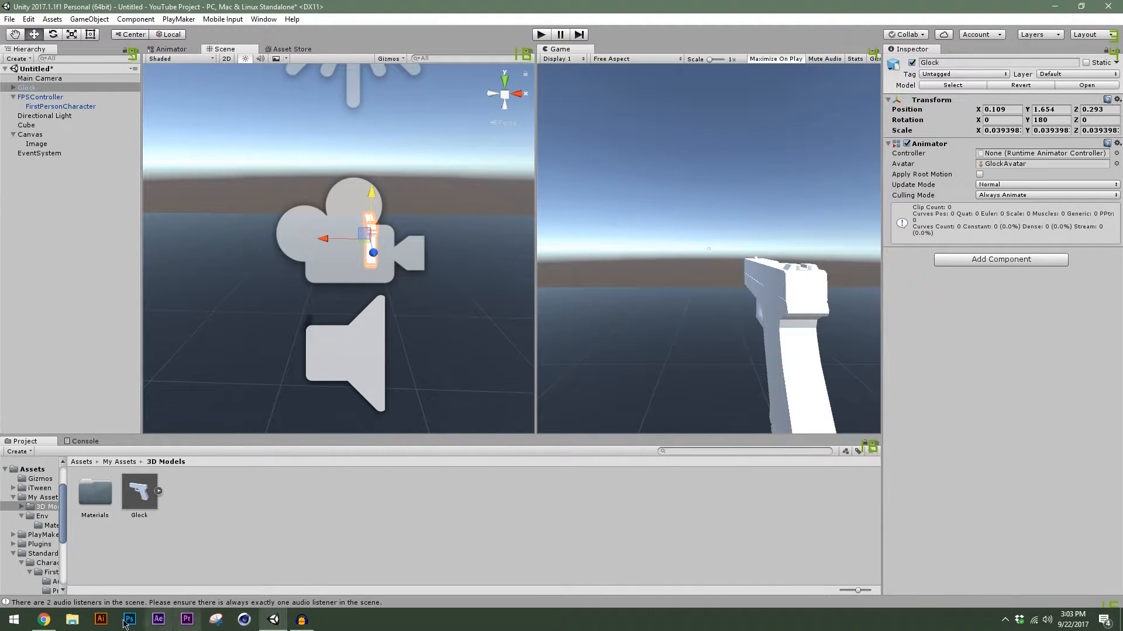
click(51, 620)
drag(536, 447, 524, 419)
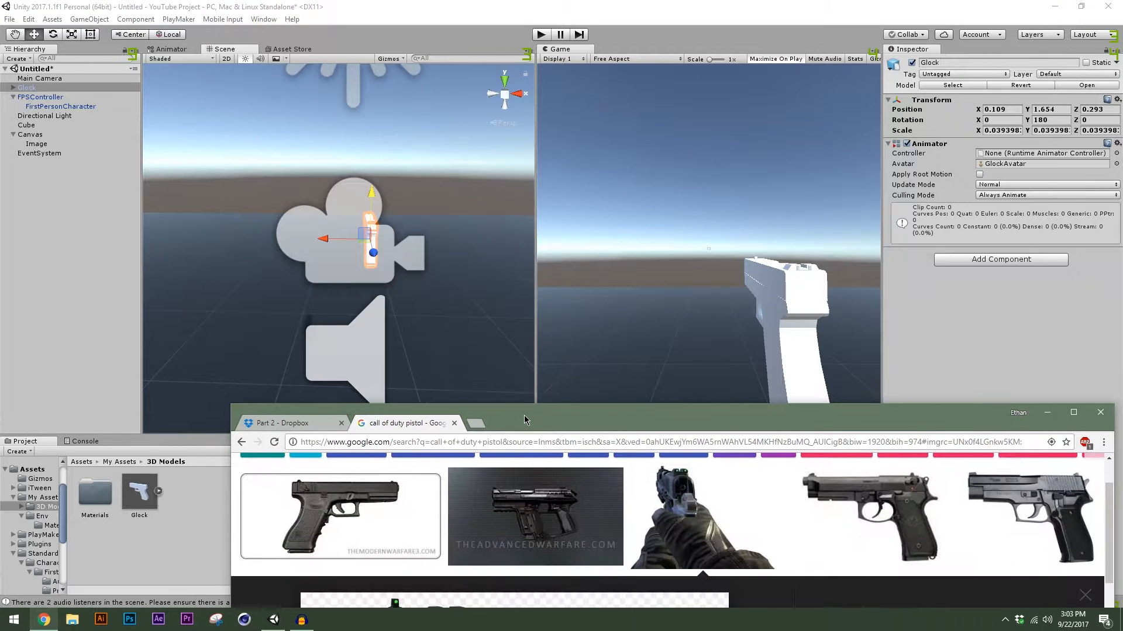
drag(664, 421, 653, 96)
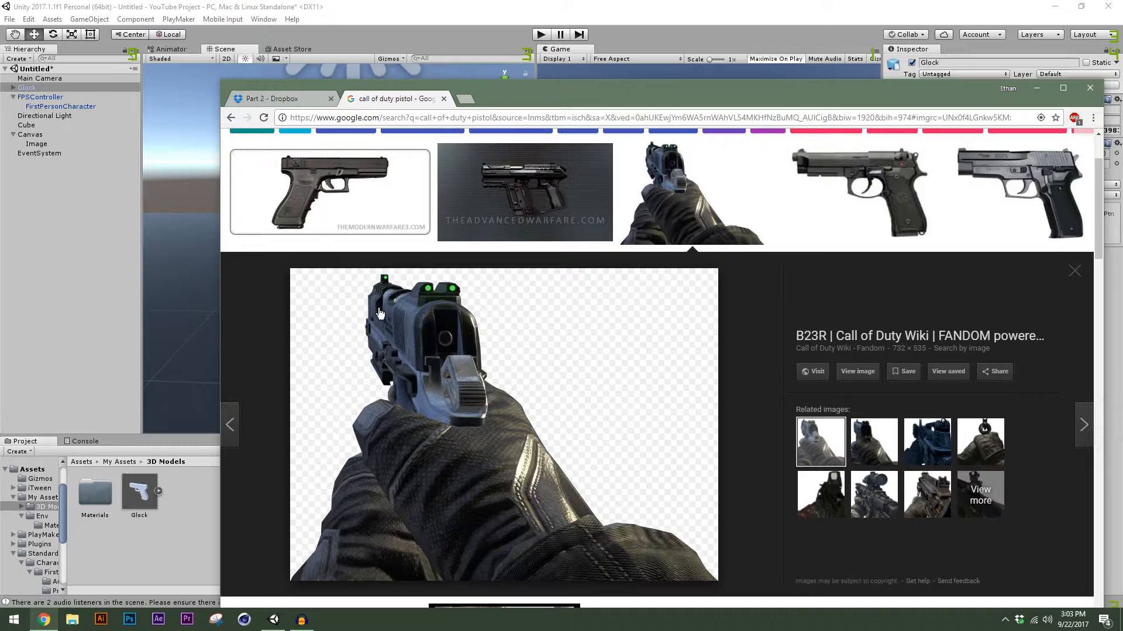
drag(520, 95, 550, 561)
click(244, 233)
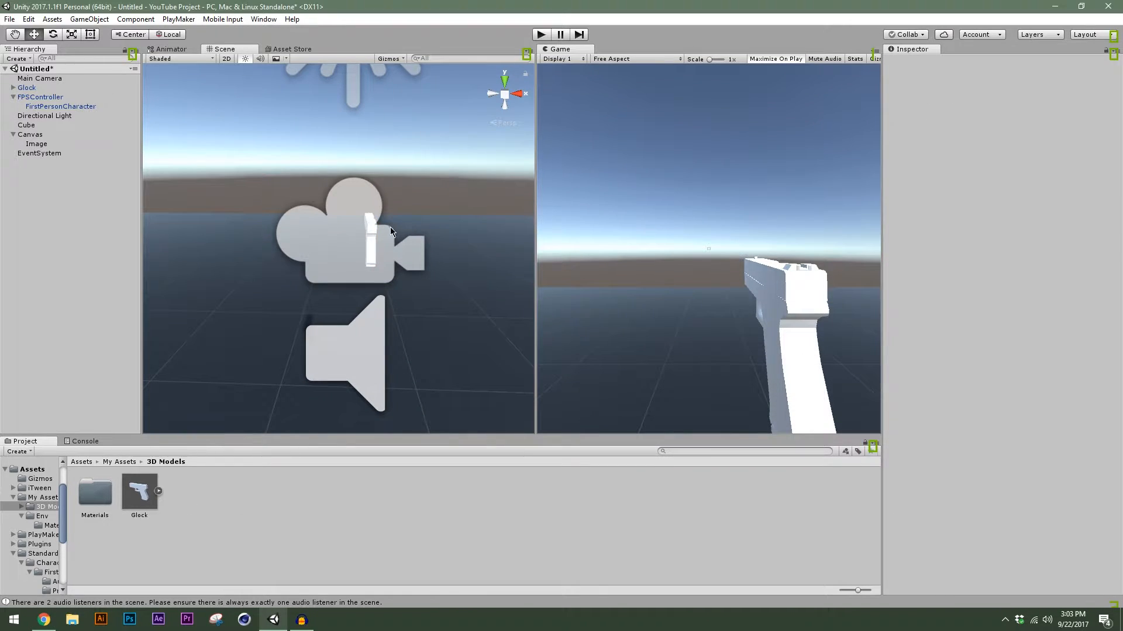
click(44, 89)
drag(329, 246, 320, 242)
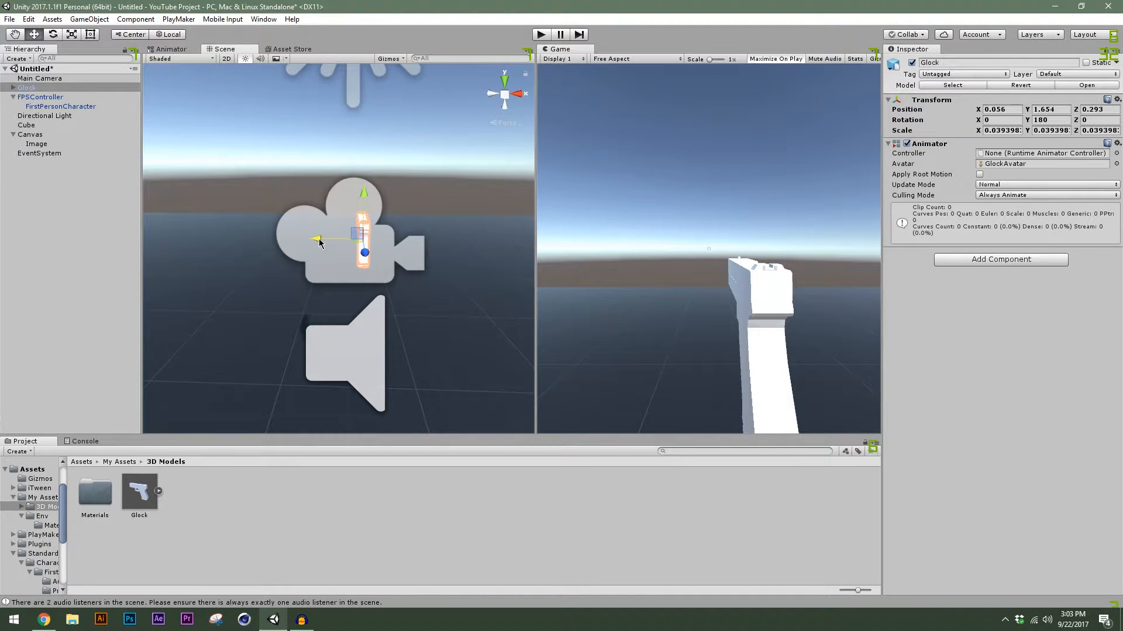
Switch to Chrome to check the call of duty pistol reference image once more, and close the browser
click(44, 619)
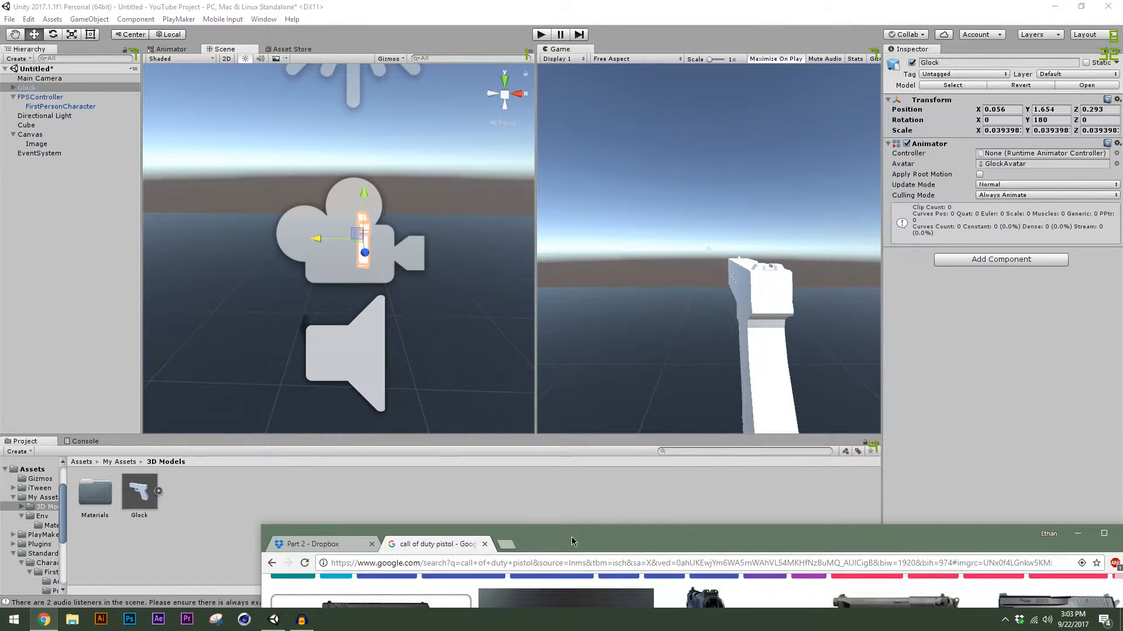
drag(571, 537, 388, 332)
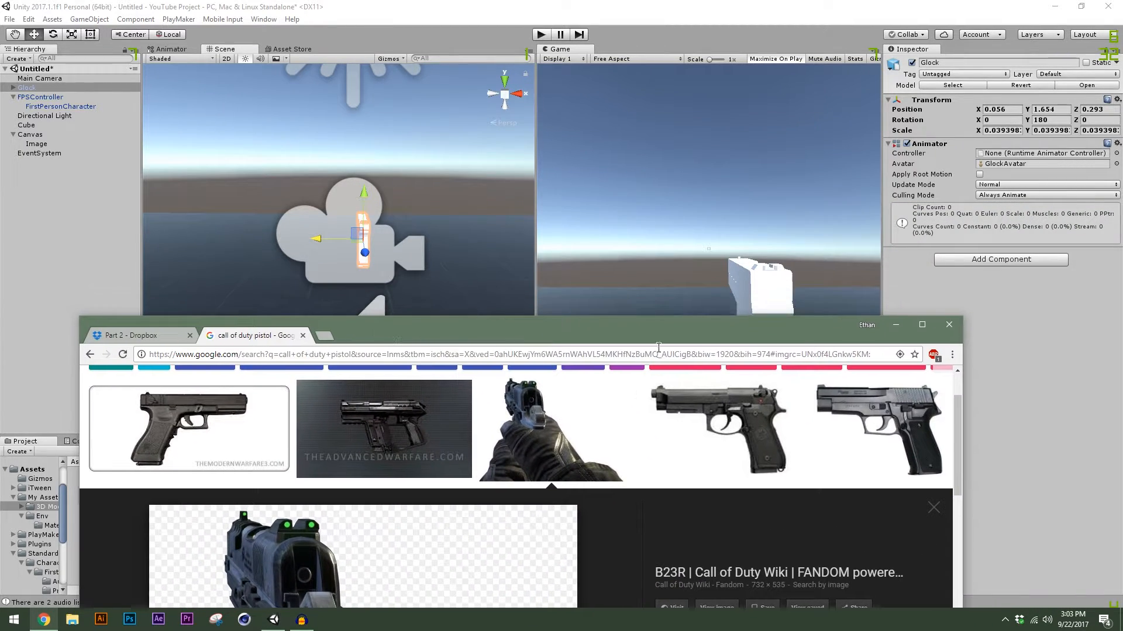
click(950, 325)
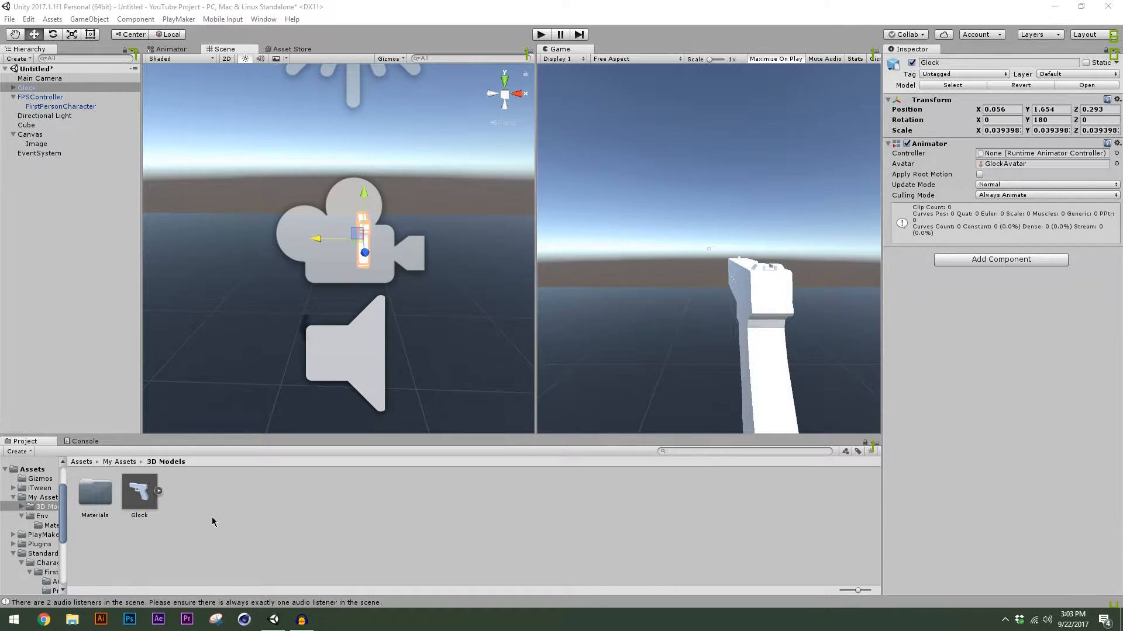
Make the Glock a child of FirstPersonCharacter in the FPSController hierarchy
alt+drag(272, 267, 643, 260)
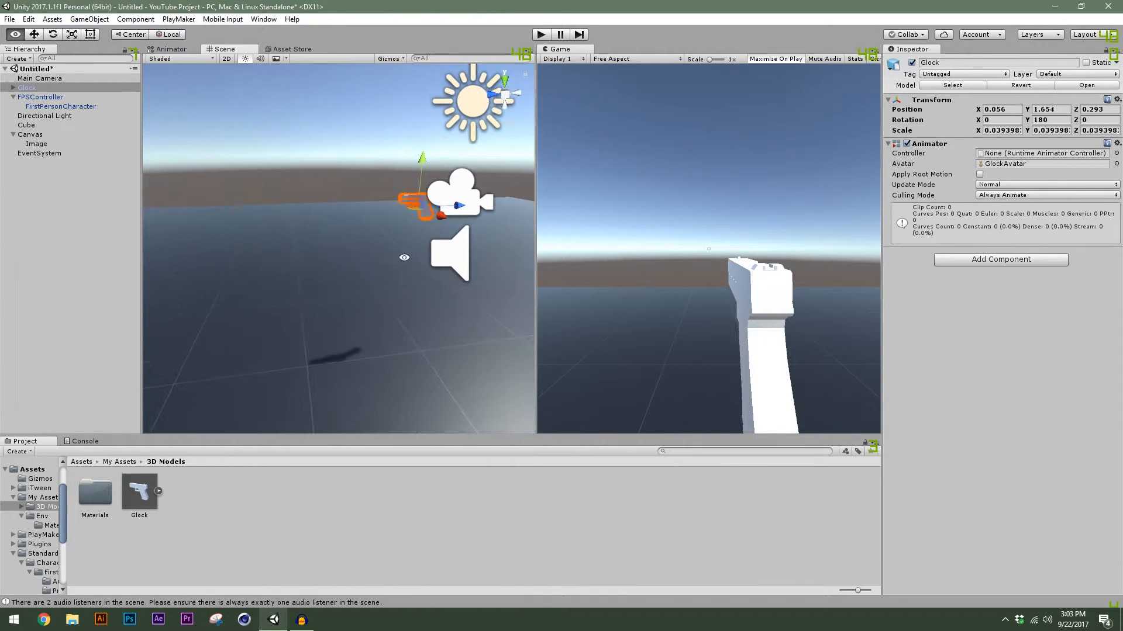
middle_drag(403, 253, 321, 263)
scroll(360, 217, up, 5)
scroll(361, 218, up, 4)
middle_drag(386, 207, 380, 219)
click(33, 90)
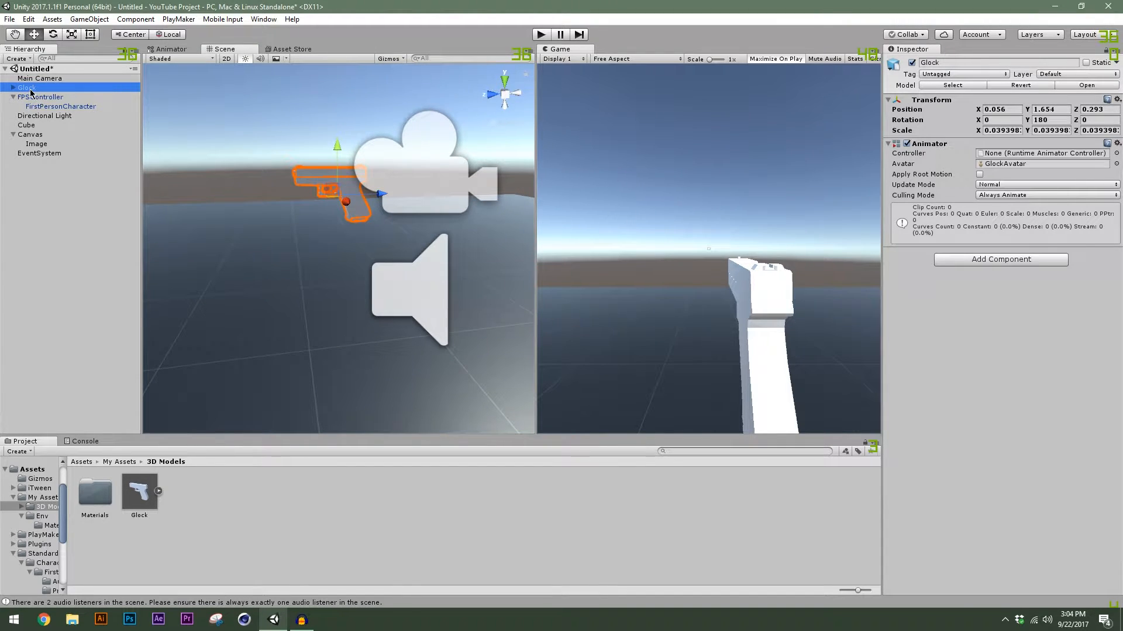
drag(32, 92, 63, 107)
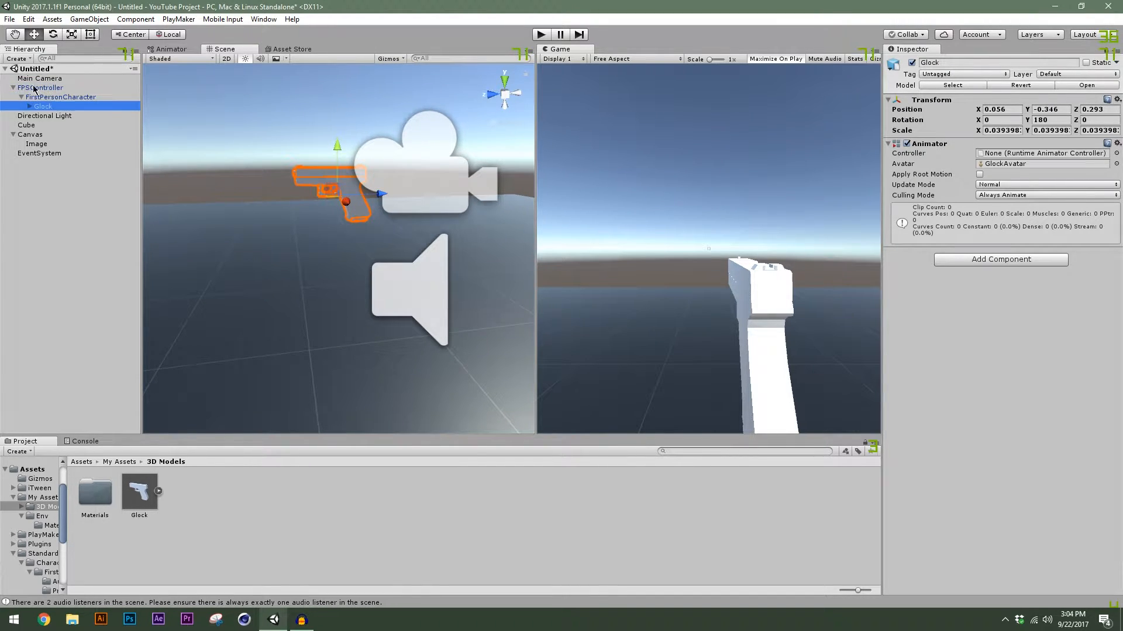
Inspect the FirstPersonCharacter camera and play-test the scene to check the Glock in the player's view
click(51, 97)
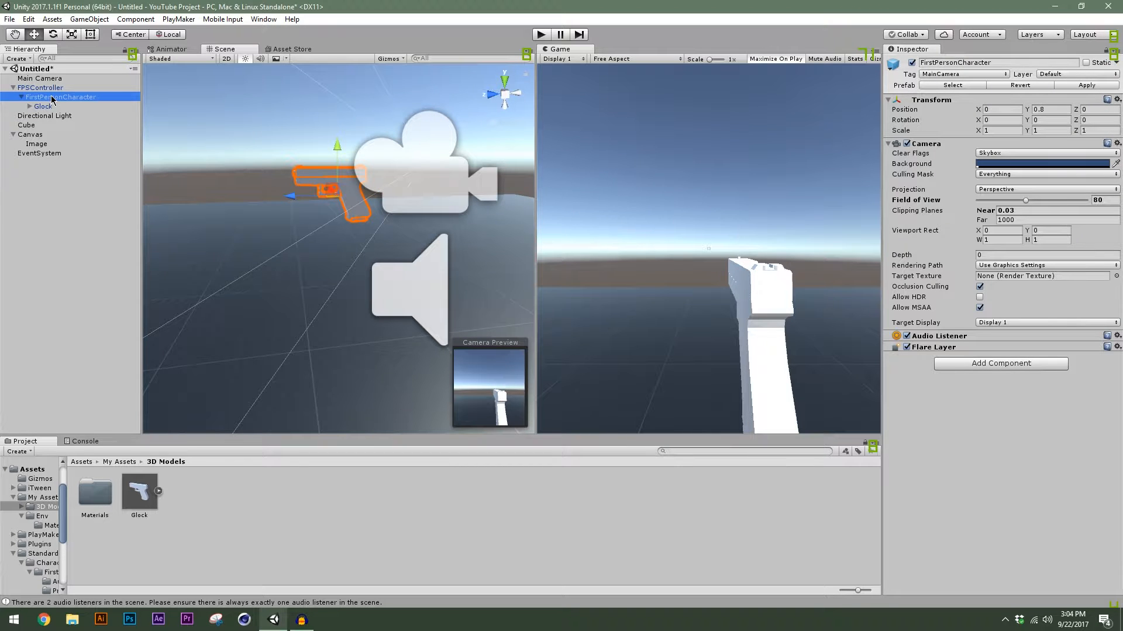
key(ctrl+p)
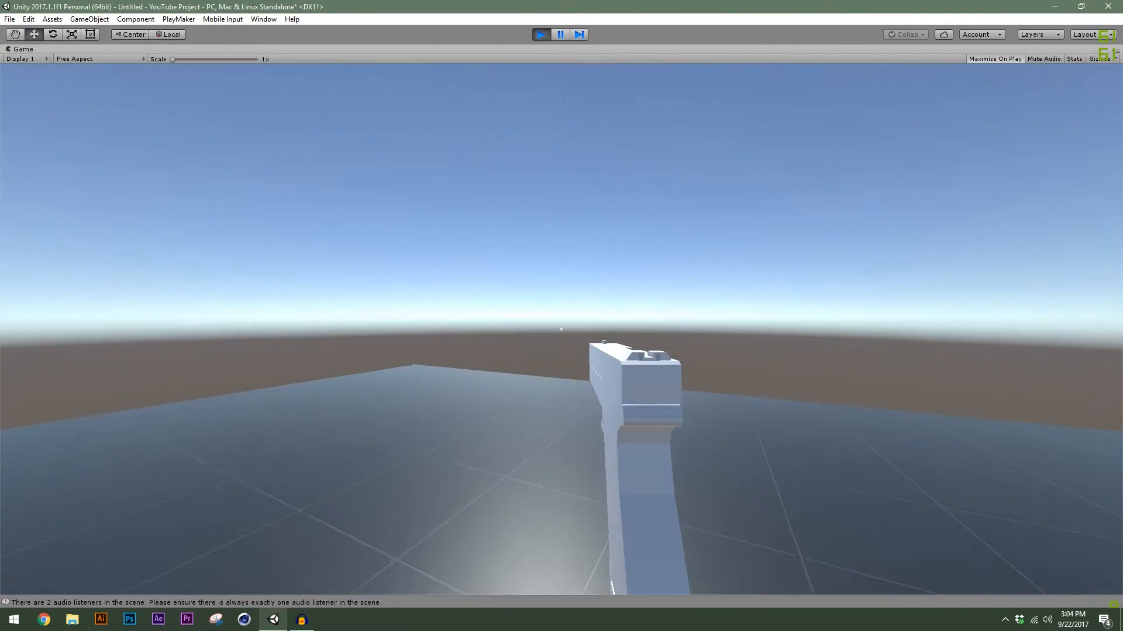
key(ctrl+p)
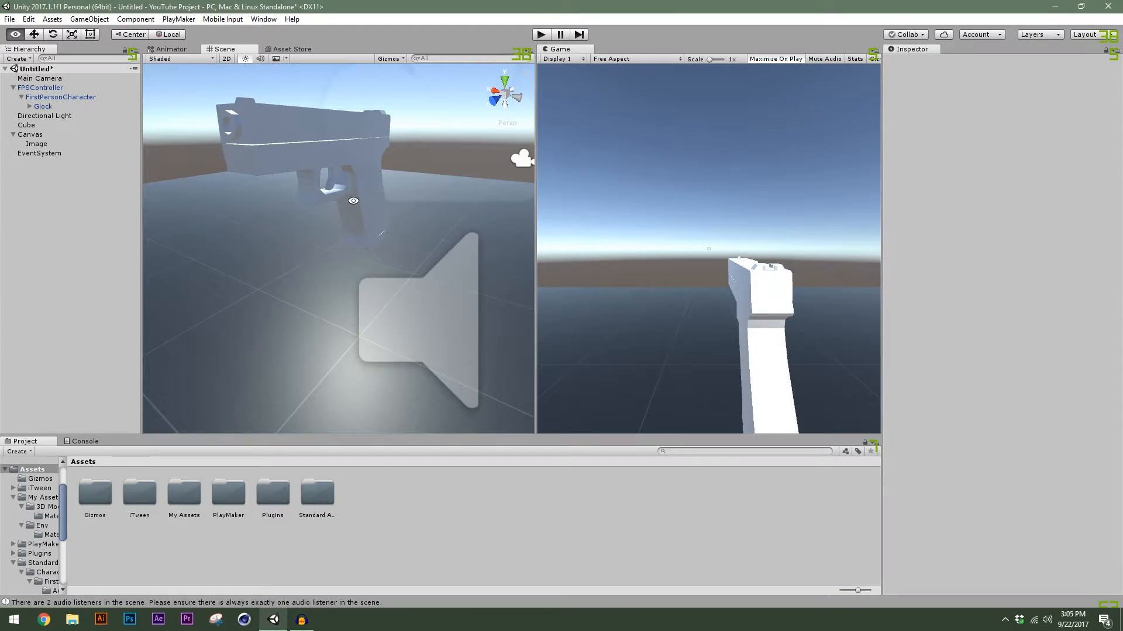
Create a new material named GunBody in the Materials folder under My Assets, 3D Models
alt+drag(354, 201, 355, 246)
middle_drag(355, 246, 391, 292)
alt+drag(391, 292, 283, 350)
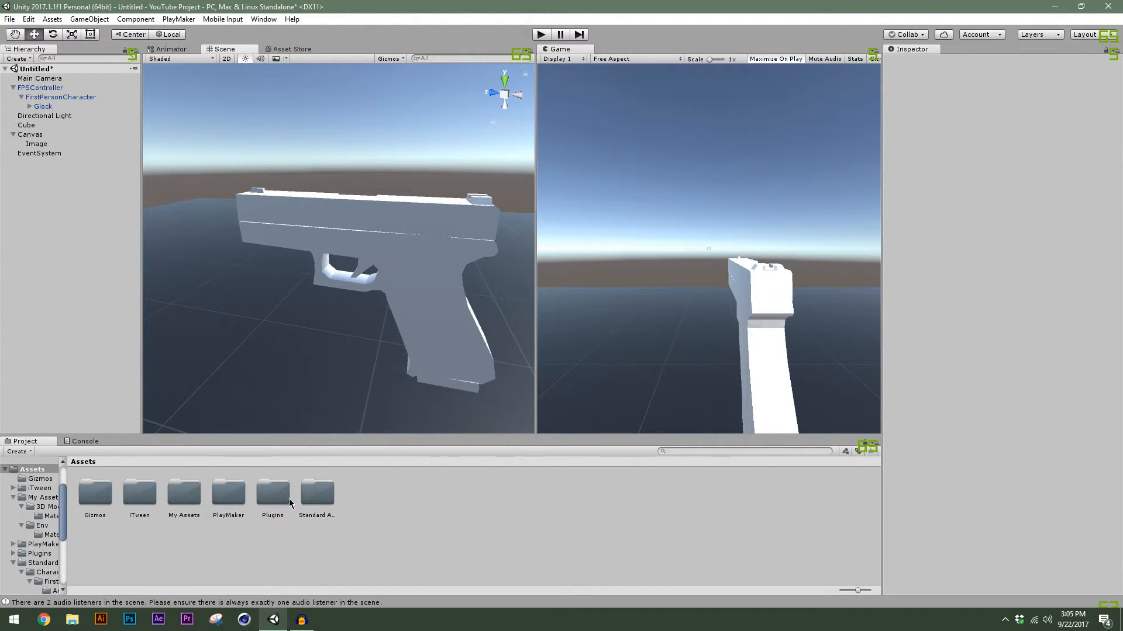
double_click(191, 490)
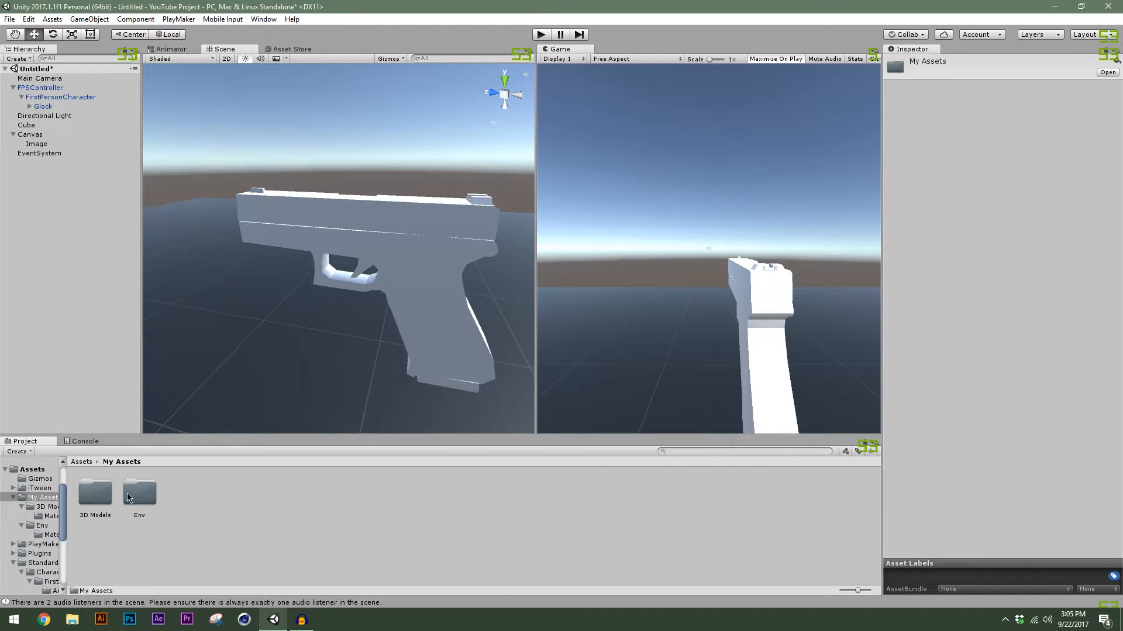
double_click(104, 496)
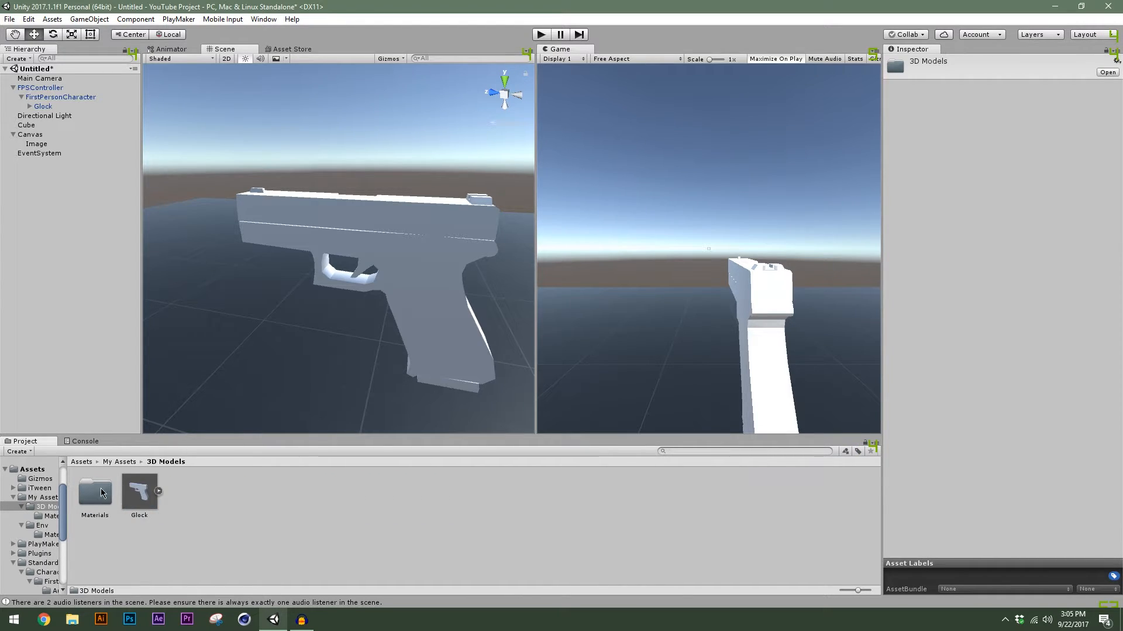
click(97, 494)
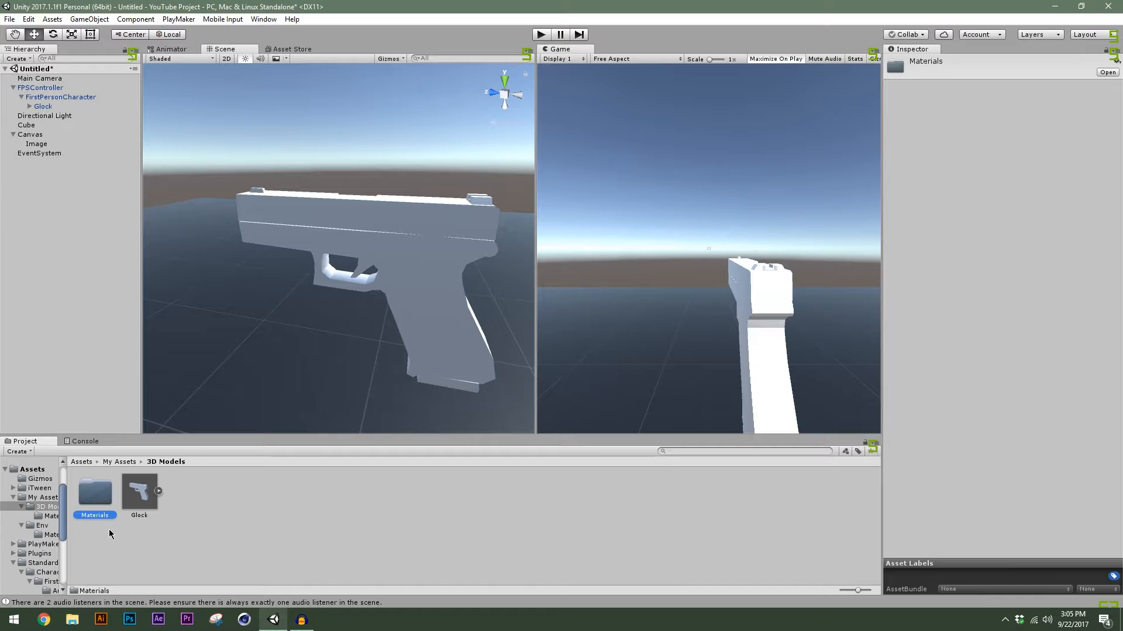
double_click(99, 497)
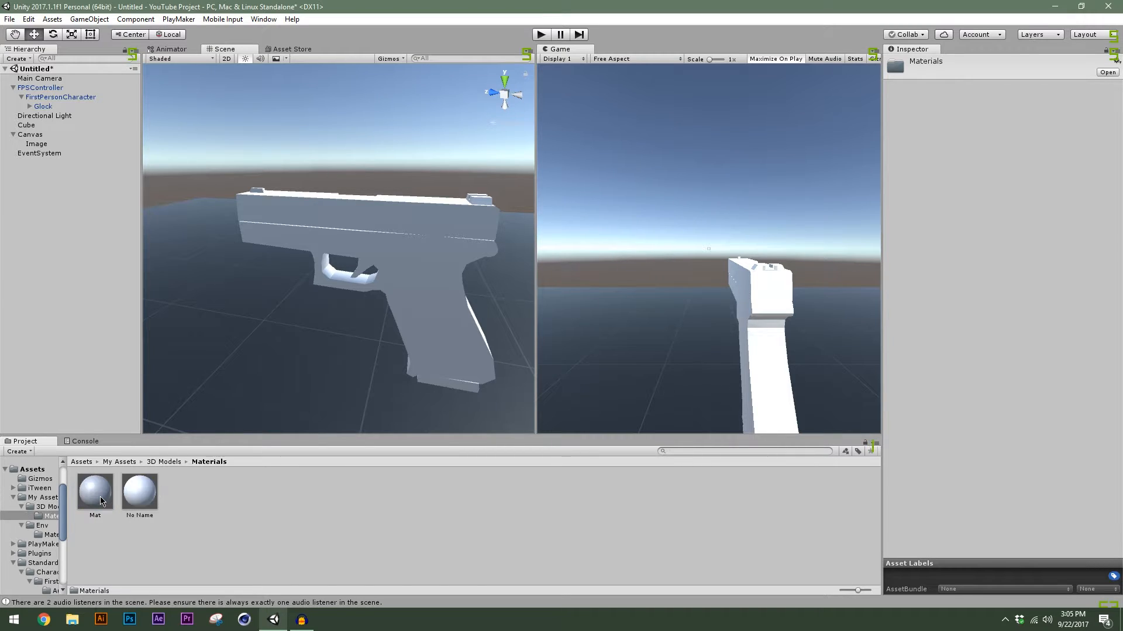
right_click(201, 488)
mouse_move(310, 274)
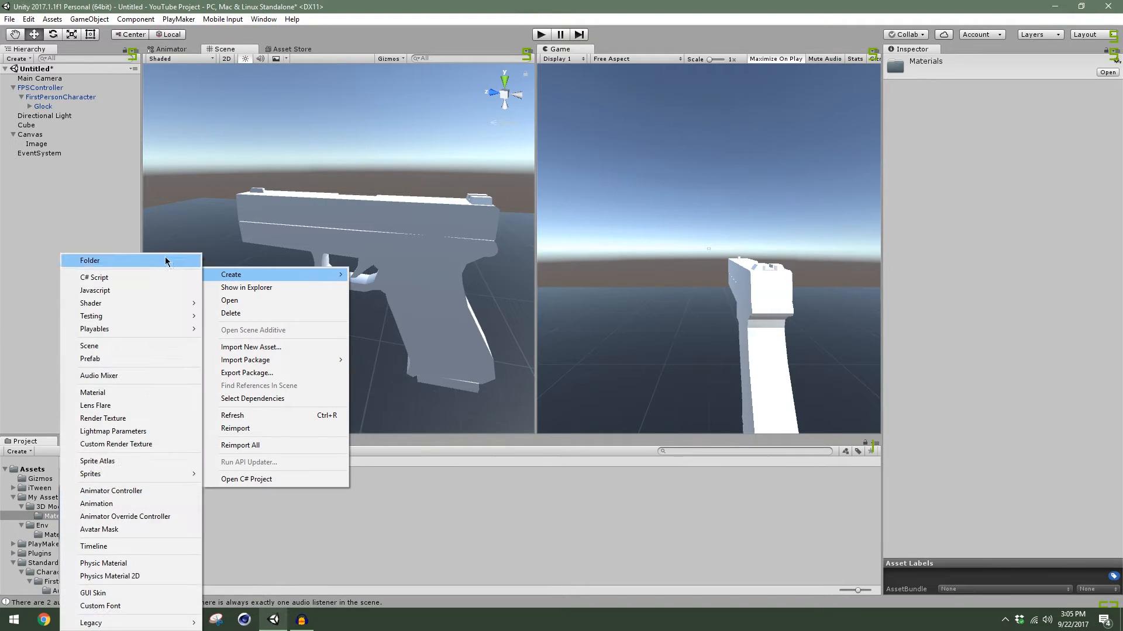
click(149, 392)
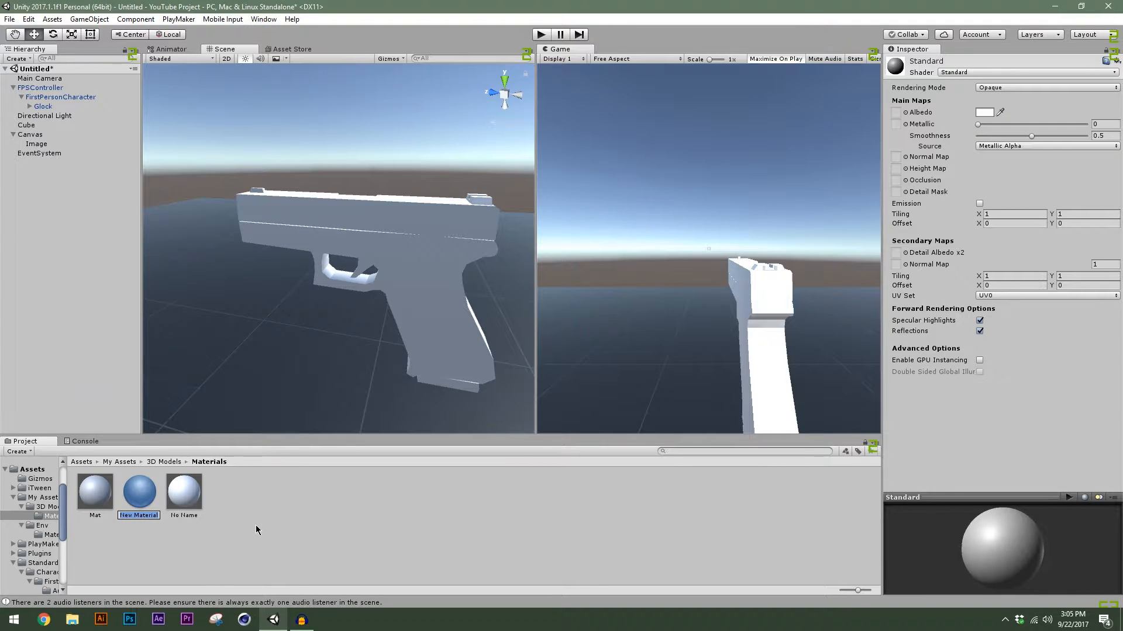
text(GunBody)
key(Return)
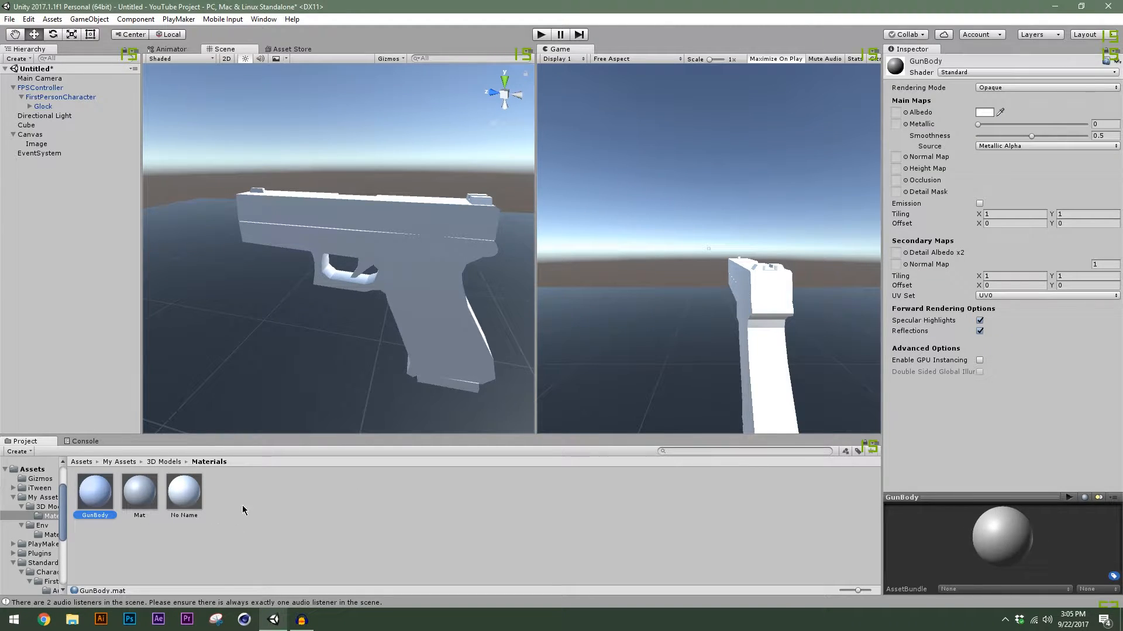
Open the Glock reference photo from the desktop and arrange it beside the Unity window
double_click(297, 13)
double_click(23, 198)
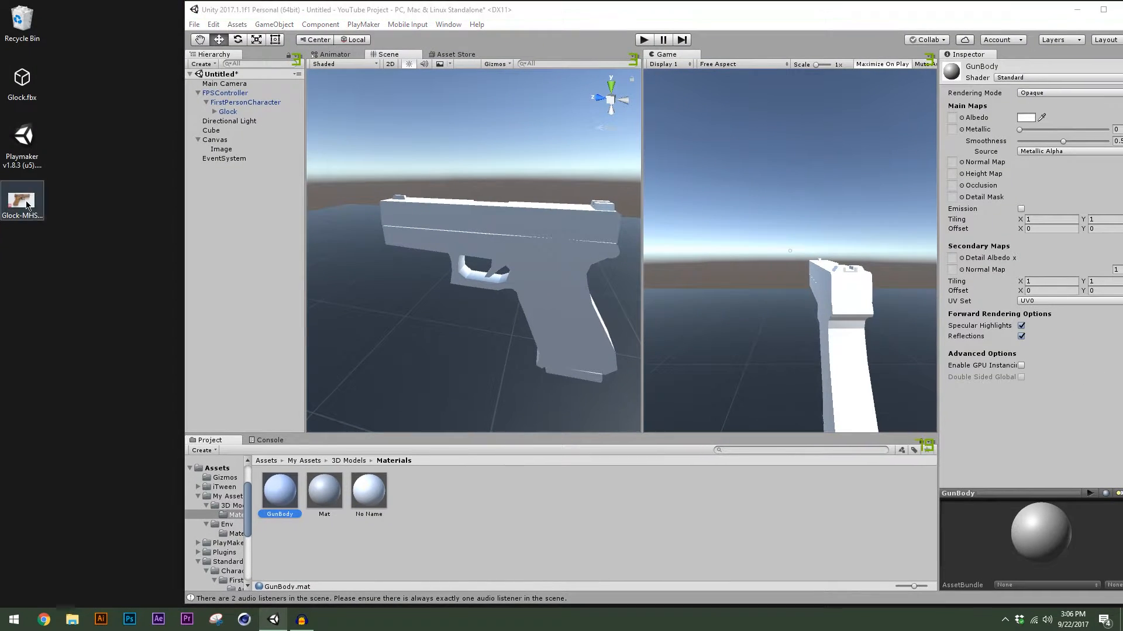
drag(513, 50, 414, 12)
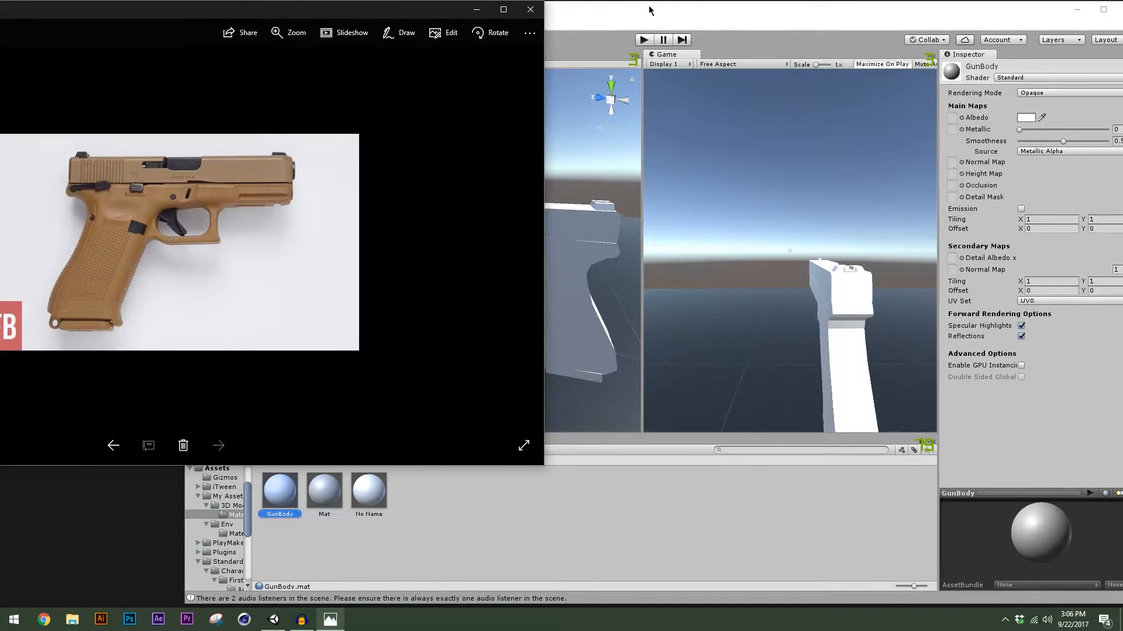
drag(651, 11, 706, 37)
drag(600, 13, 527, 15)
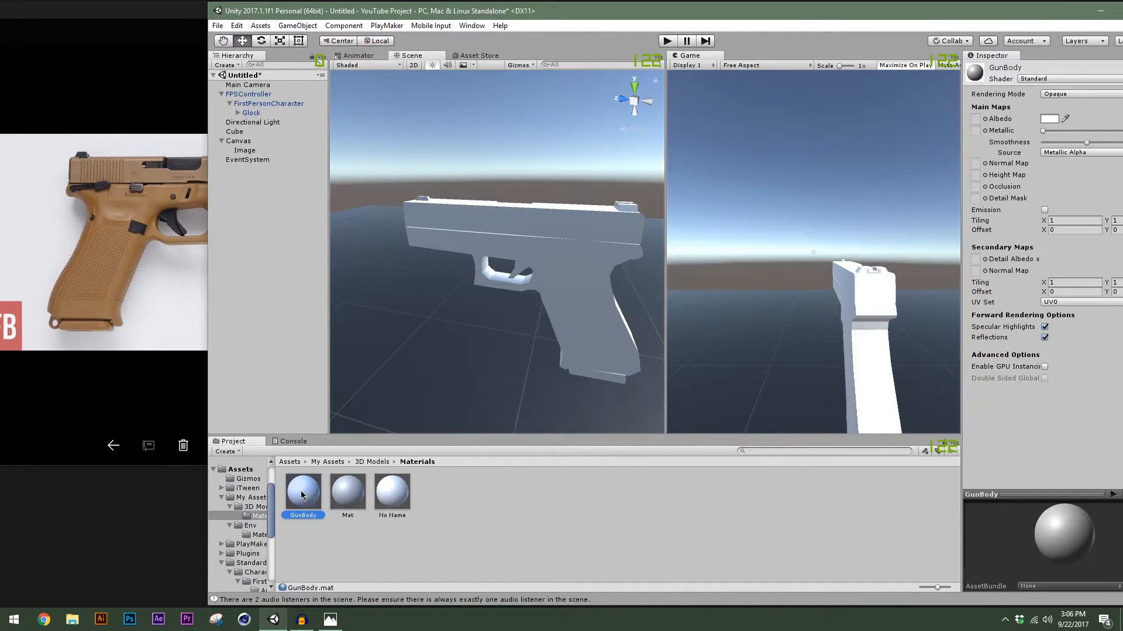
Apply GunBody to the Glock's lower frame and set its albedo to brown 7C5530, based on a colour sampled from the reference photo
drag(573, 282, 574, 260)
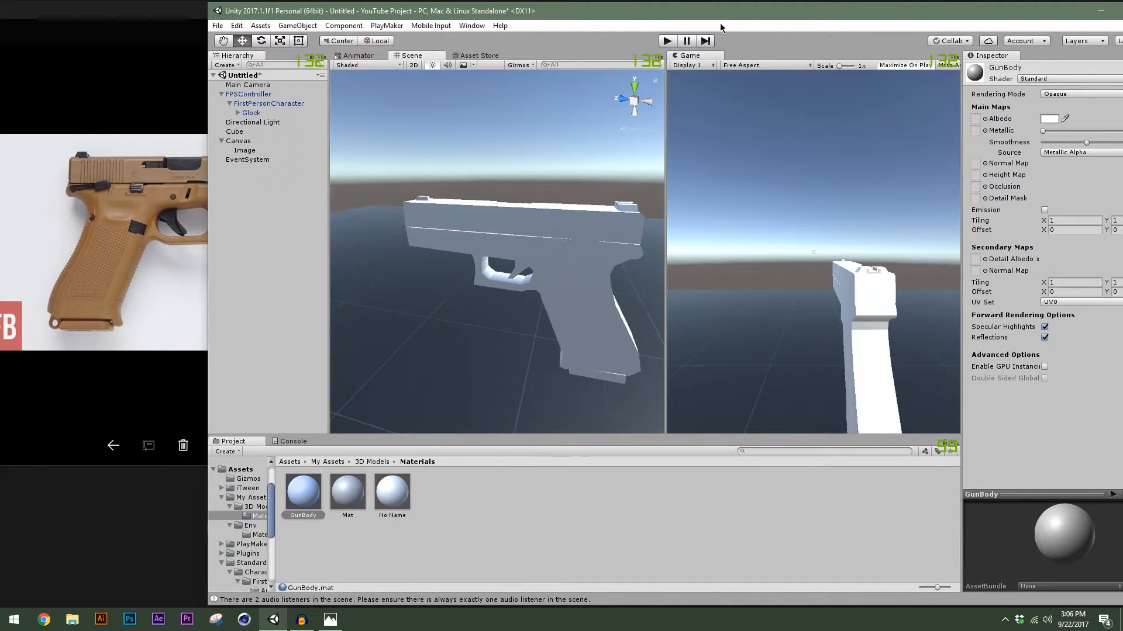
drag(725, 15, 687, 15)
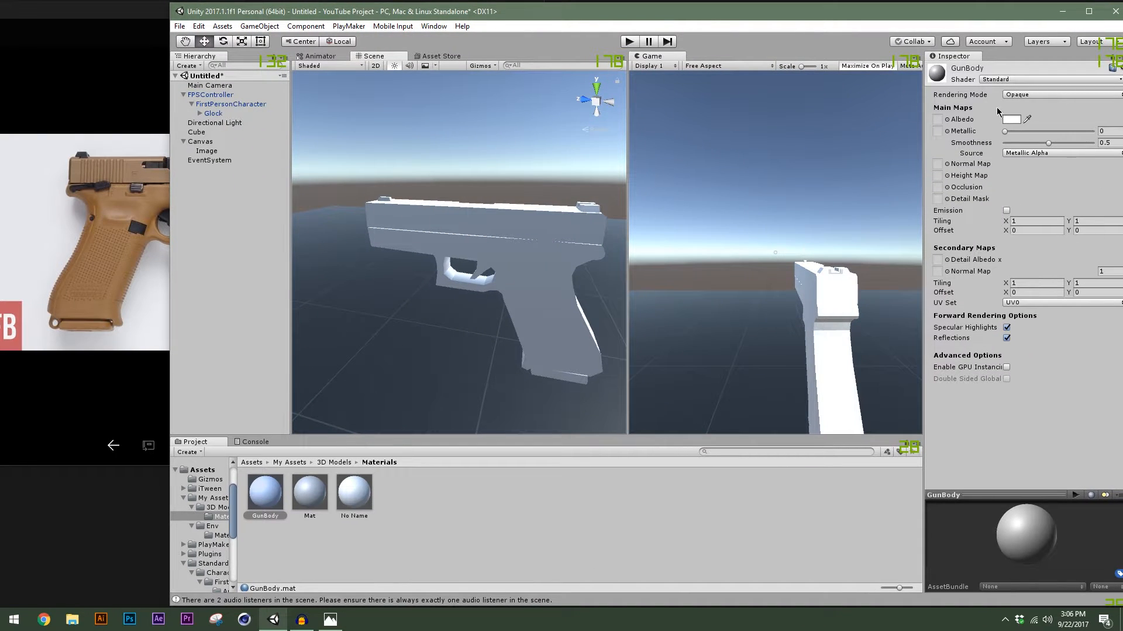
click(1012, 120)
drag(82, 7, 549, 64)
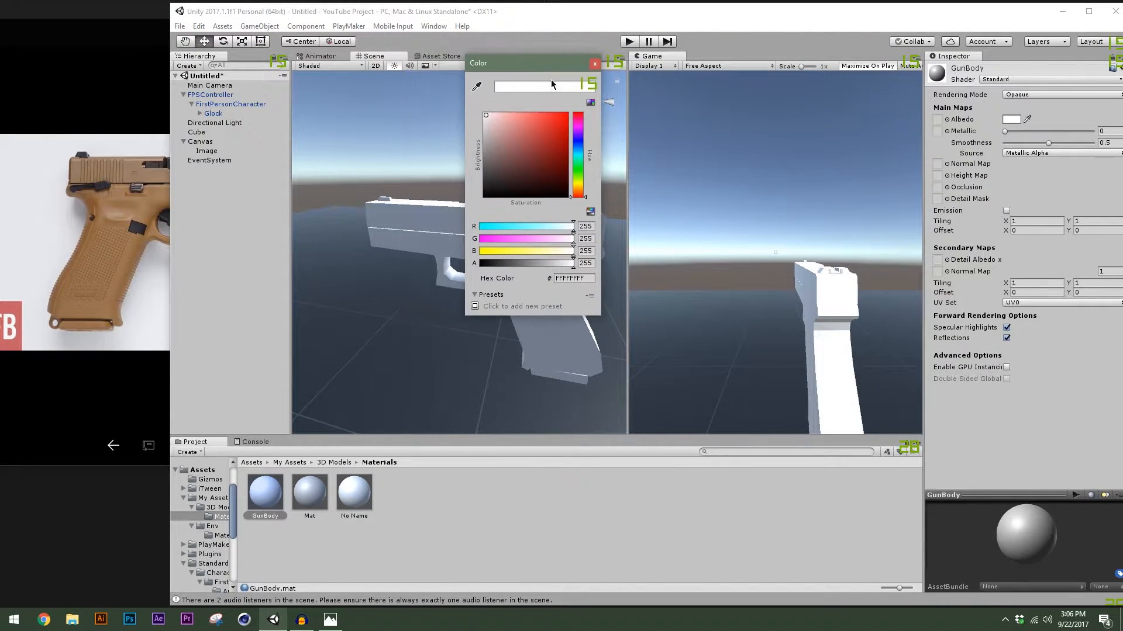
drag(581, 176, 579, 186)
click(537, 171)
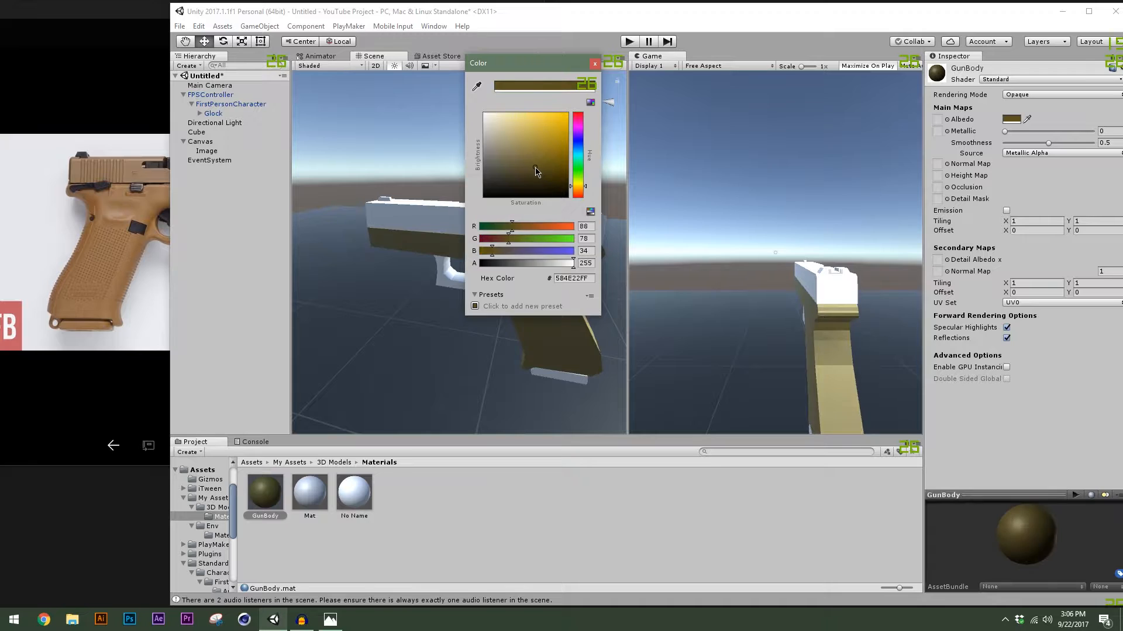
click(477, 87)
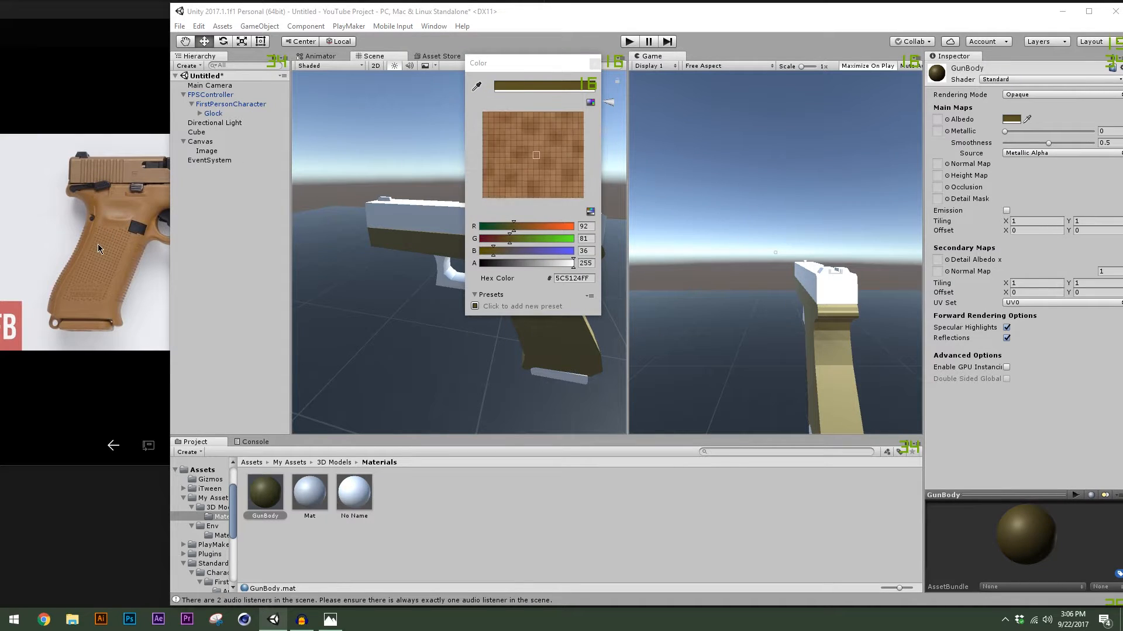
click(152, 203)
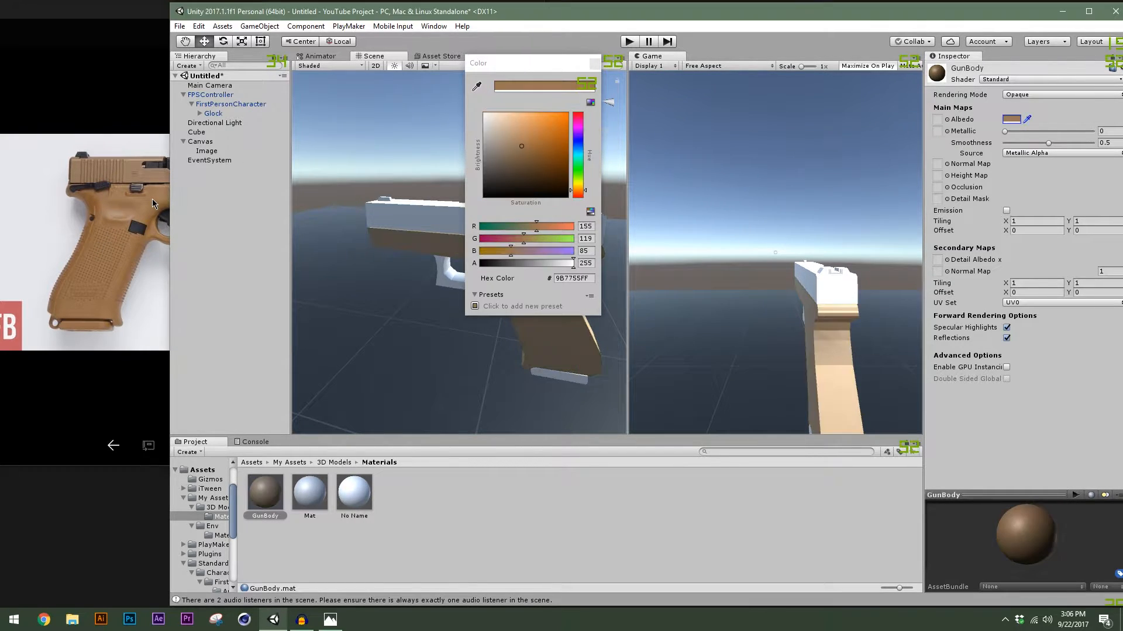
drag(562, 64, 676, 148)
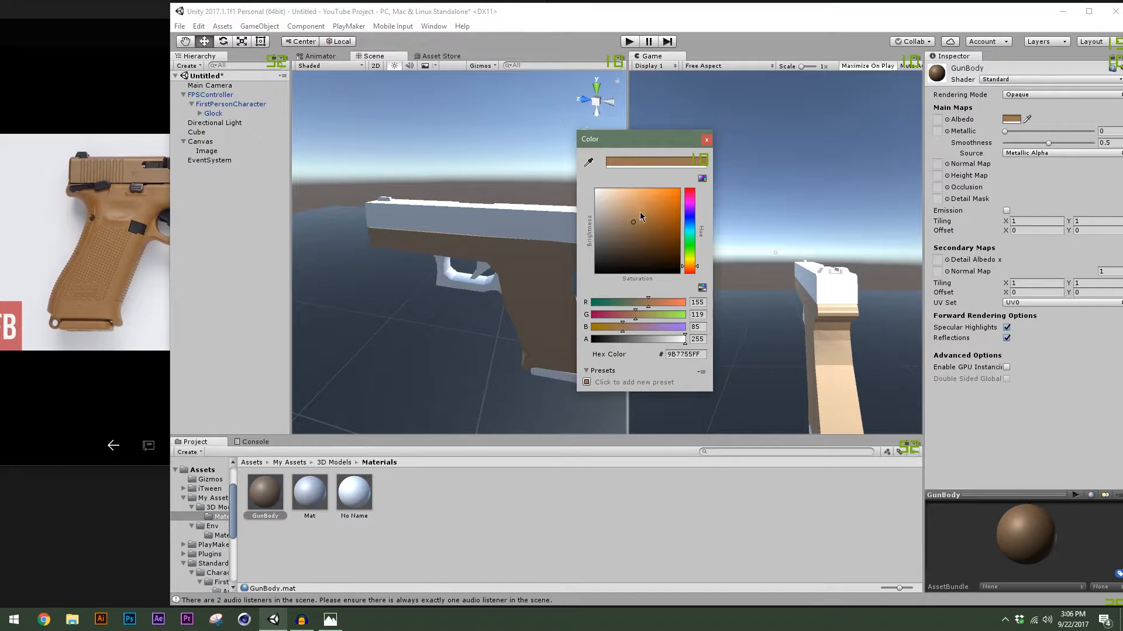
drag(634, 222, 646, 234)
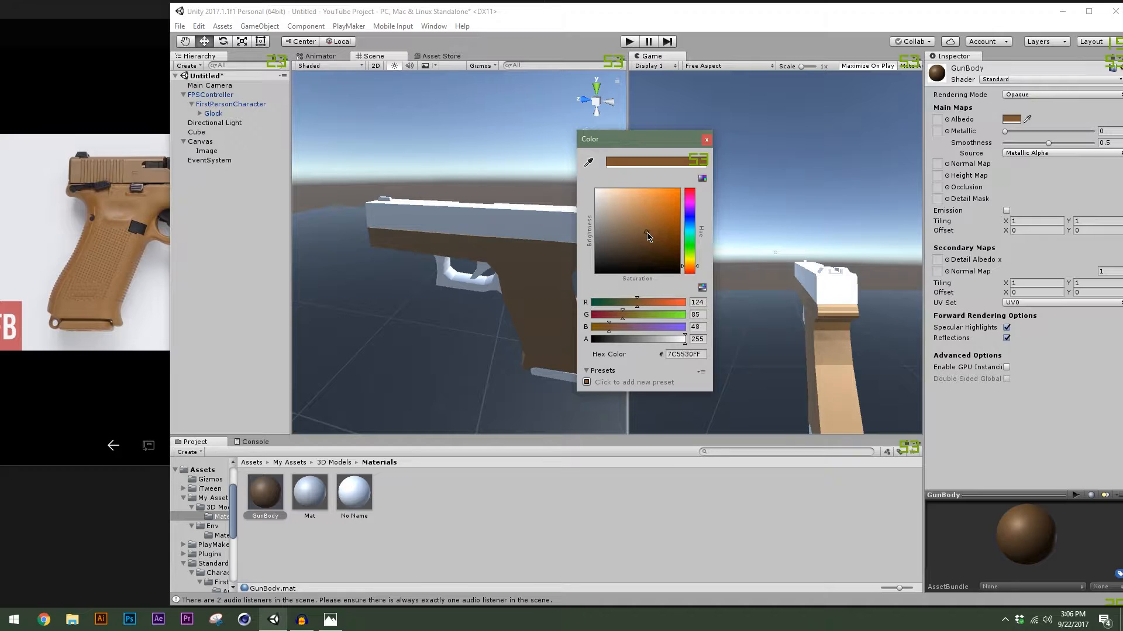
click(705, 141)
Set the GunBody material's Metallic to 0.6 and Smoothness to 0.3
drag(811, 13, 749, 18)
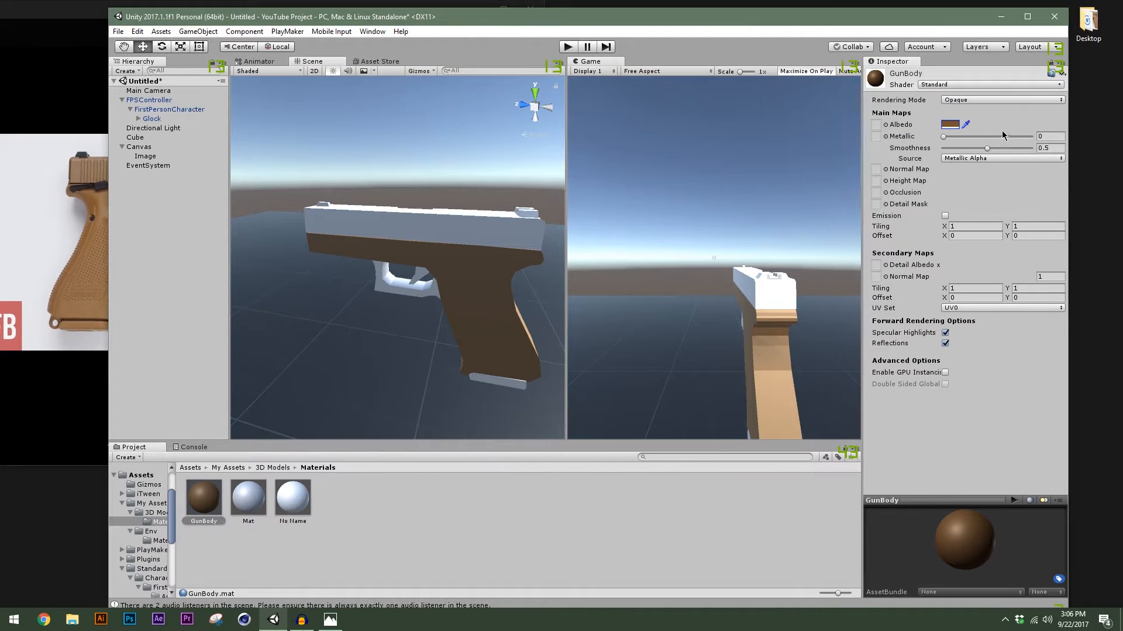
click(1049, 137)
text(.6)
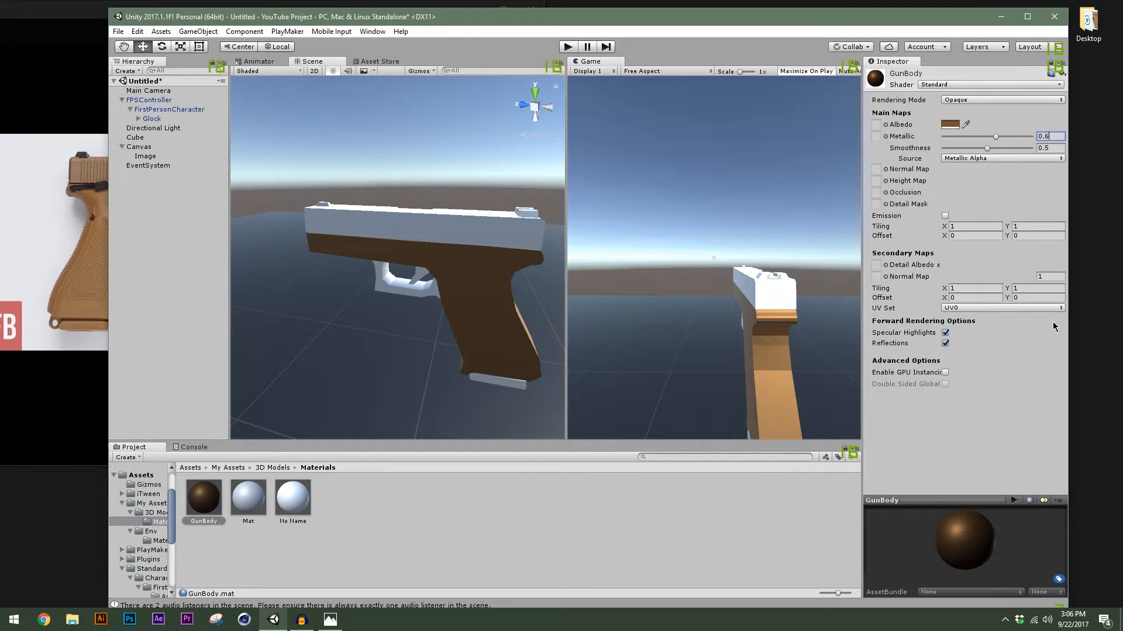
click(1051, 147)
text(0.3)
Apply the GunBody material to the Glock's slide and to the magazine base under the grip
drag(203, 497, 394, 258)
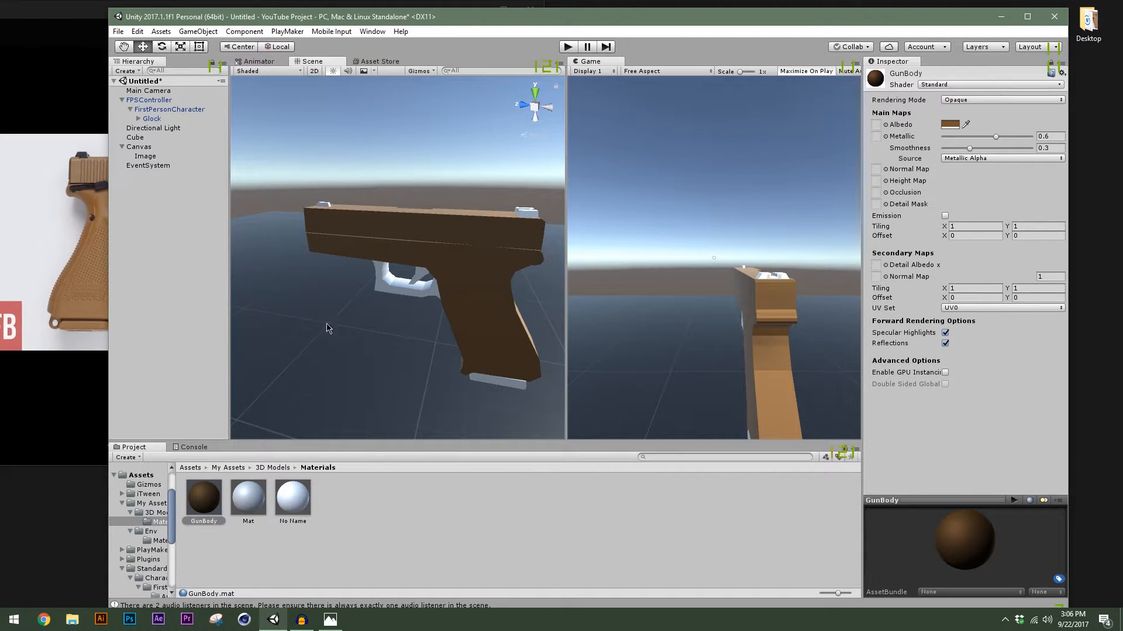
alt+drag(326, 328, 433, 263)
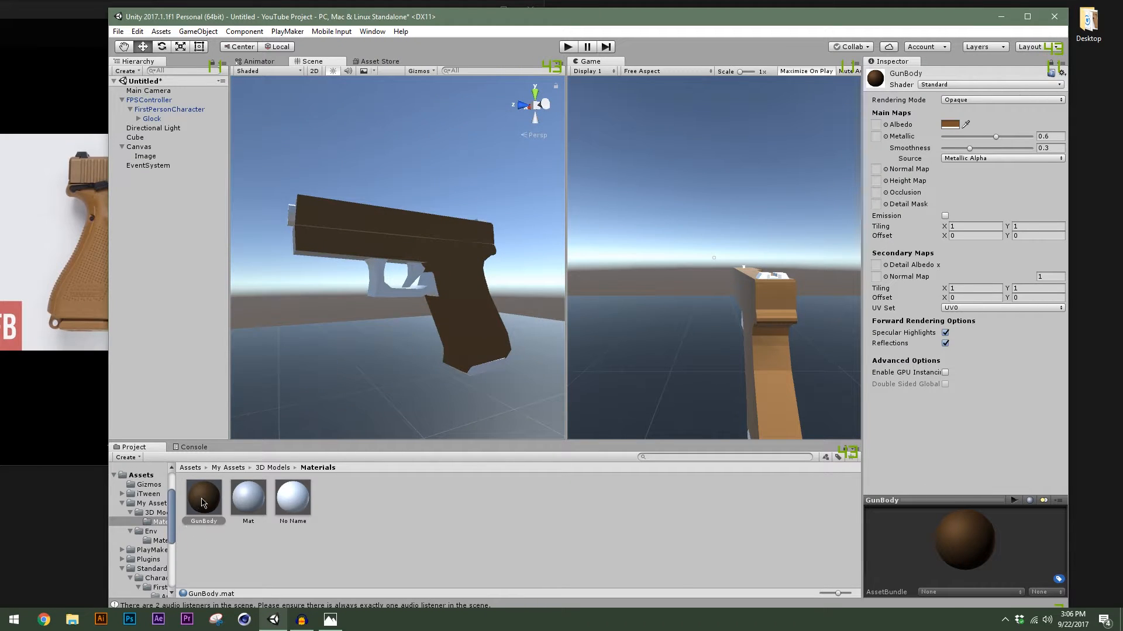
drag(202, 503, 484, 369)
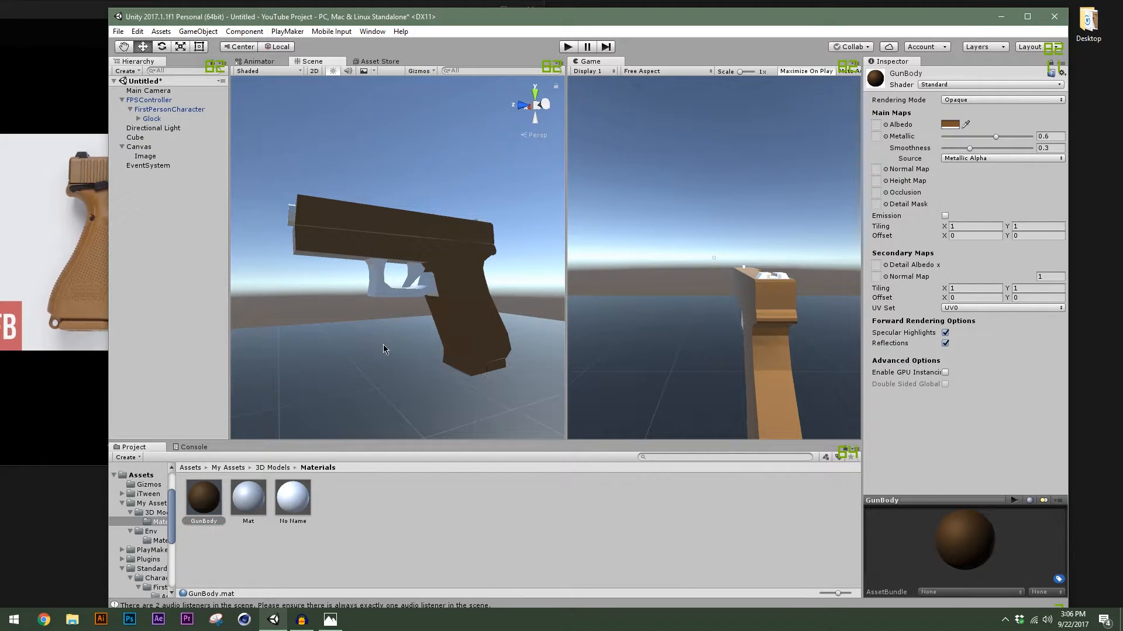
Create a new material named GunBlack in the Materials folder
alt+drag(384, 349, 208, 400)
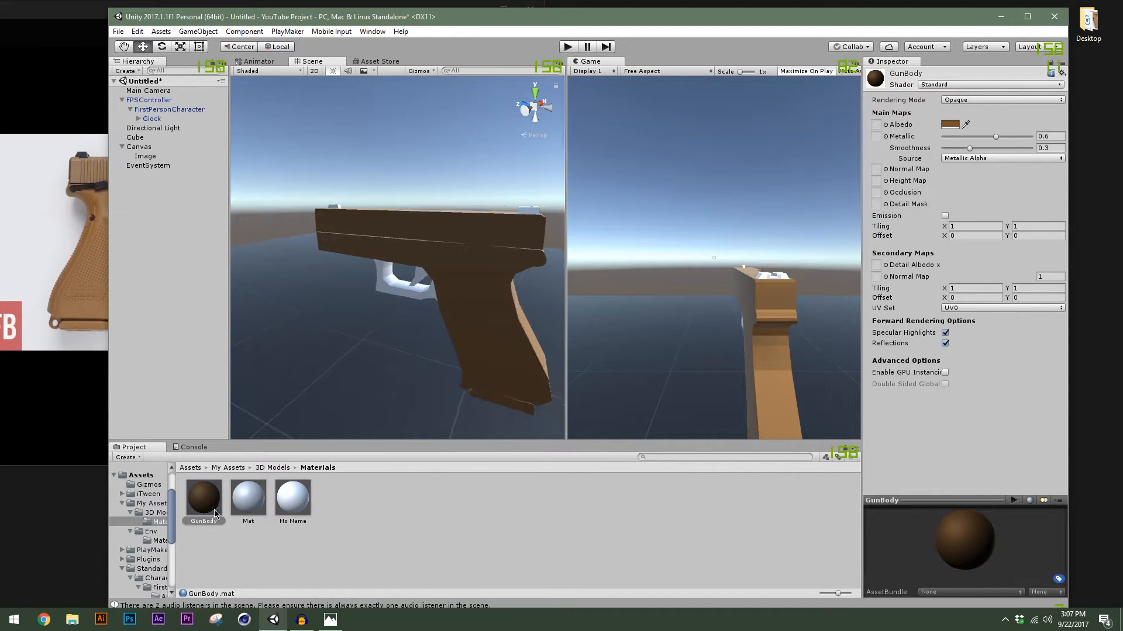
right_click(351, 510)
mouse_move(470, 289)
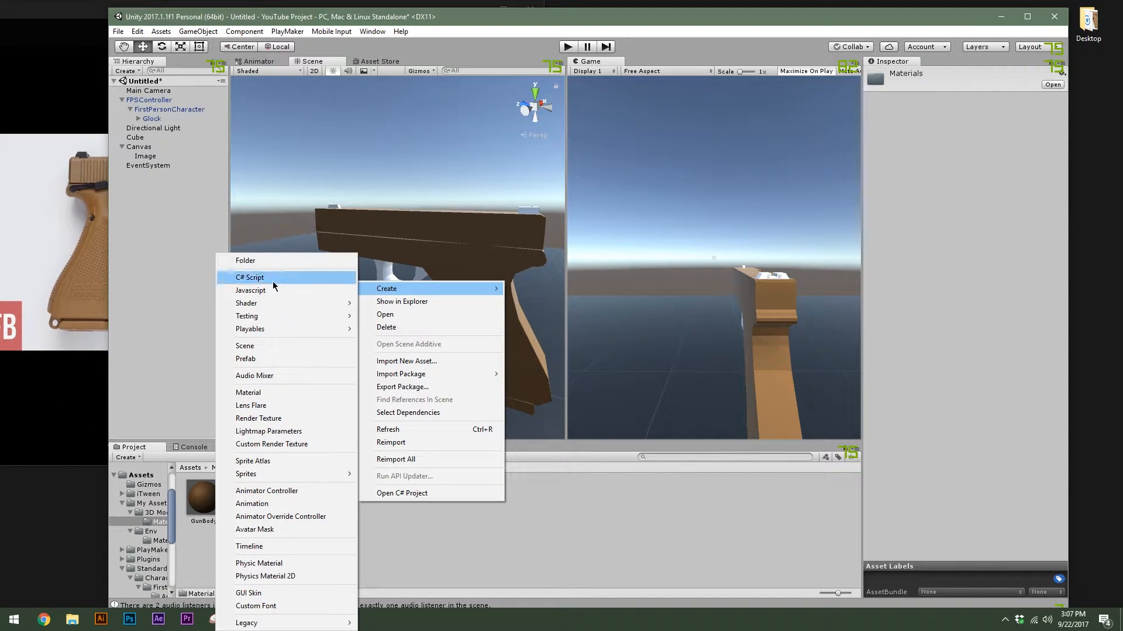
click(257, 393)
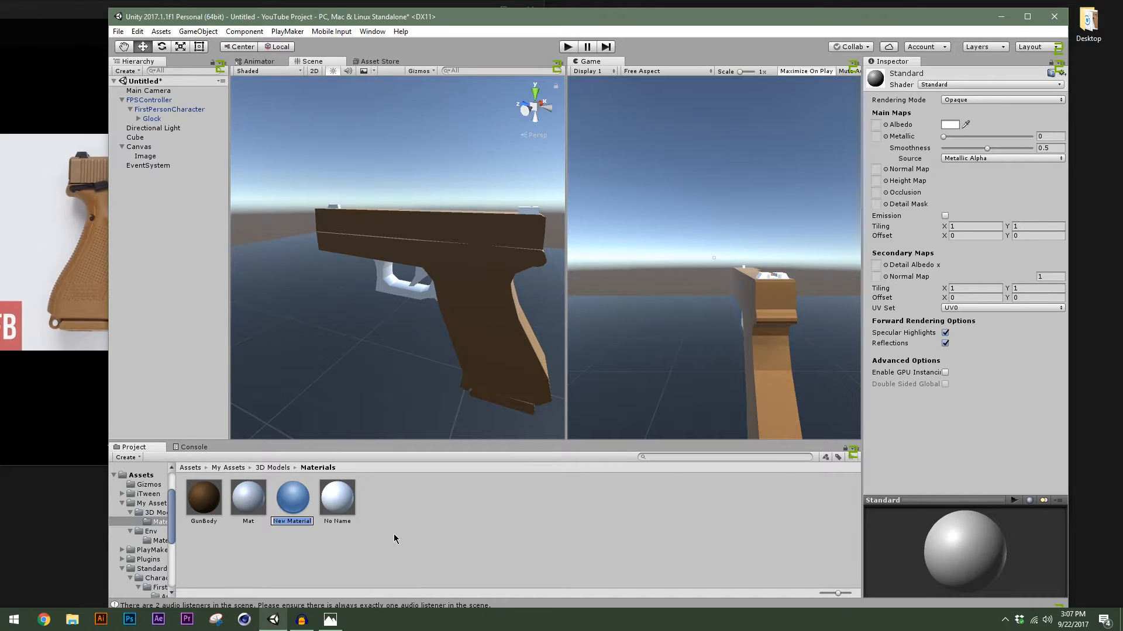
text(Bla)
key(BackSpace)
key(BackSpace)
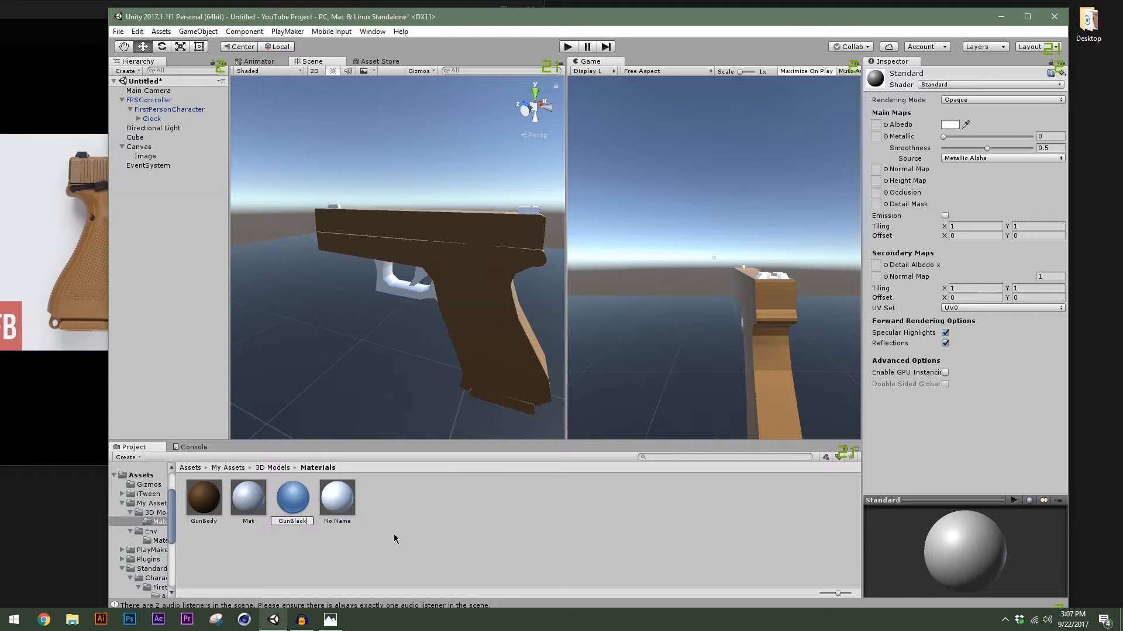
key(Return)
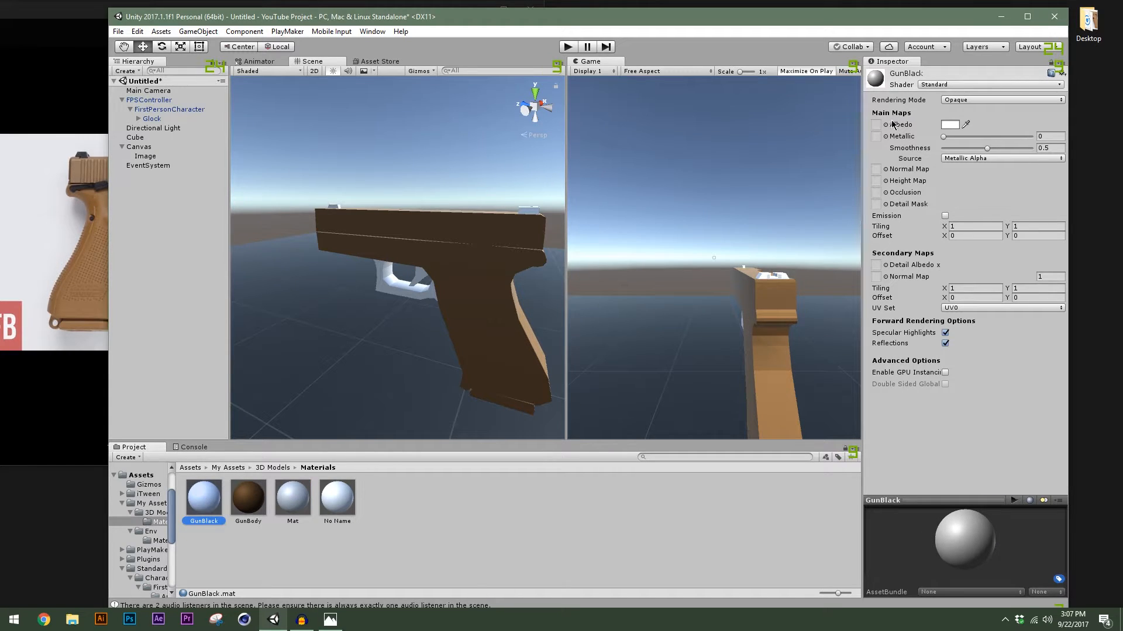
Set the GunBlack material's albedo to near-black 0F0F0F
click(950, 126)
drag(638, 249, 587, 270)
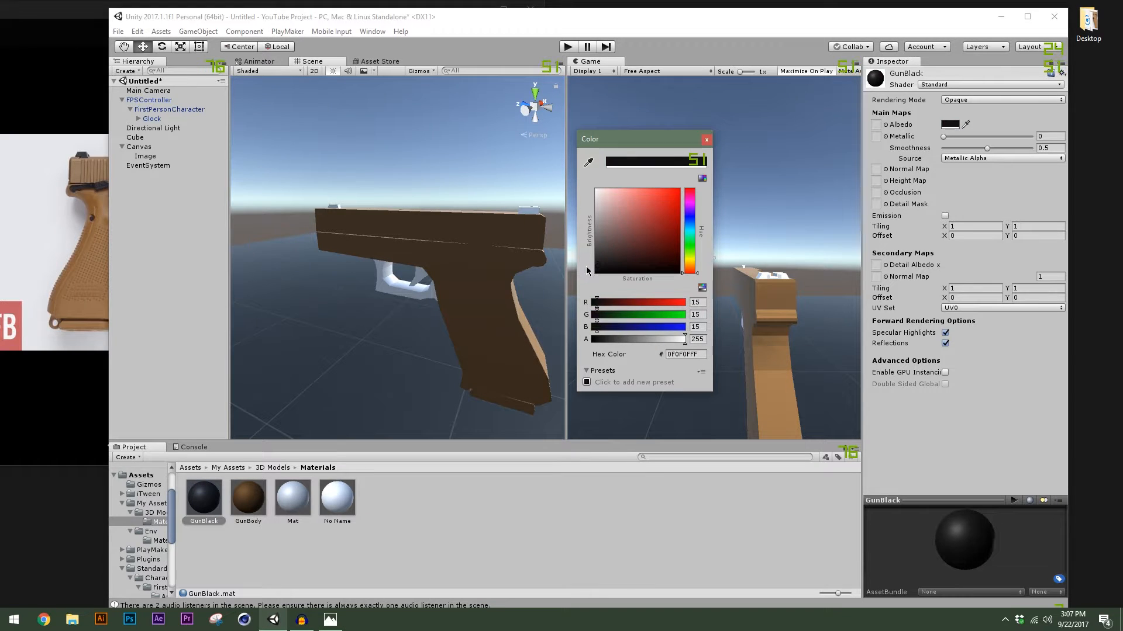
click(706, 140)
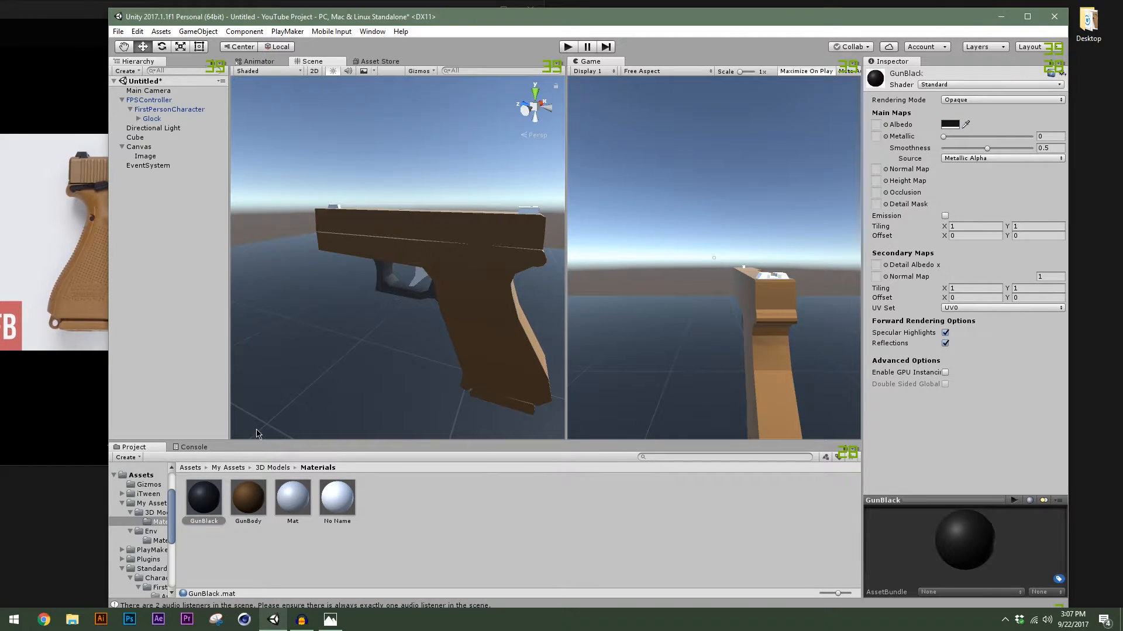
Apply the GunBlack material to the Glock's trigger, trigger guard, and front and rear sight housings
drag(214, 498, 416, 274)
drag(213, 506, 335, 208)
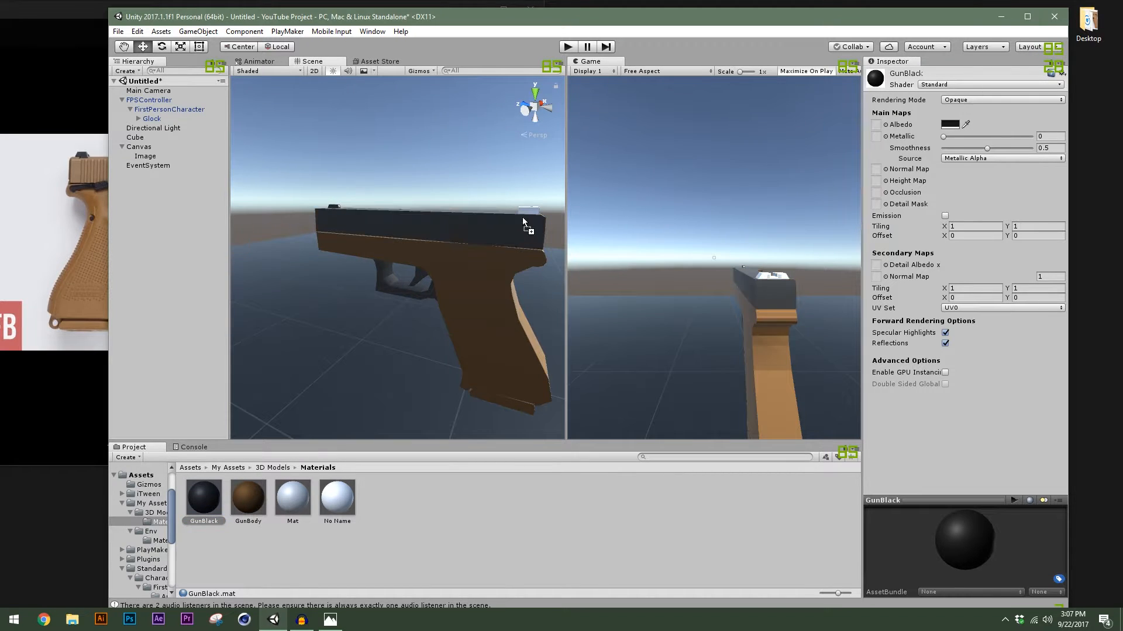
alt+drag(455, 306, 511, 365)
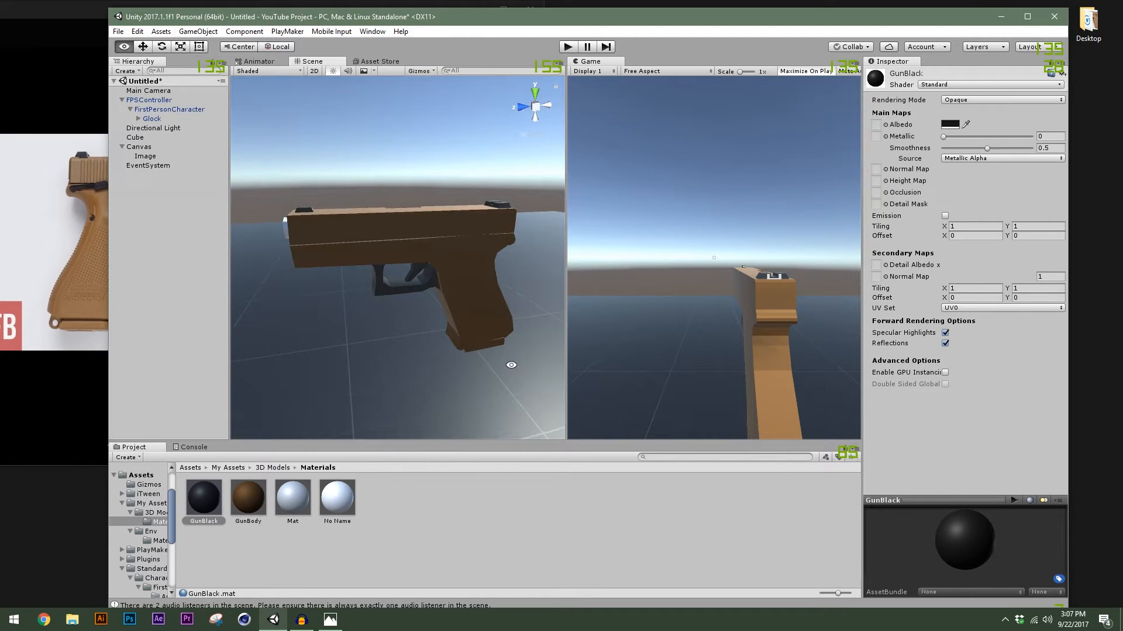
Apply the GunBlack material to the magazine's Cube_4_2 part and to the barrel at the muzzle
click(138, 118)
click(147, 138)
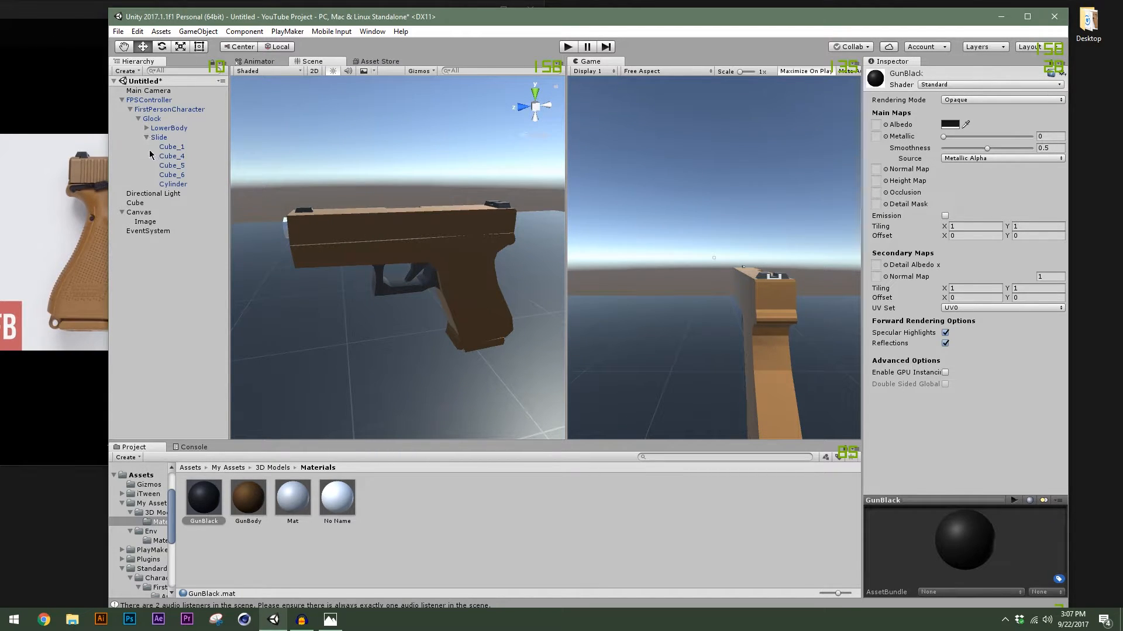
click(147, 128)
click(177, 146)
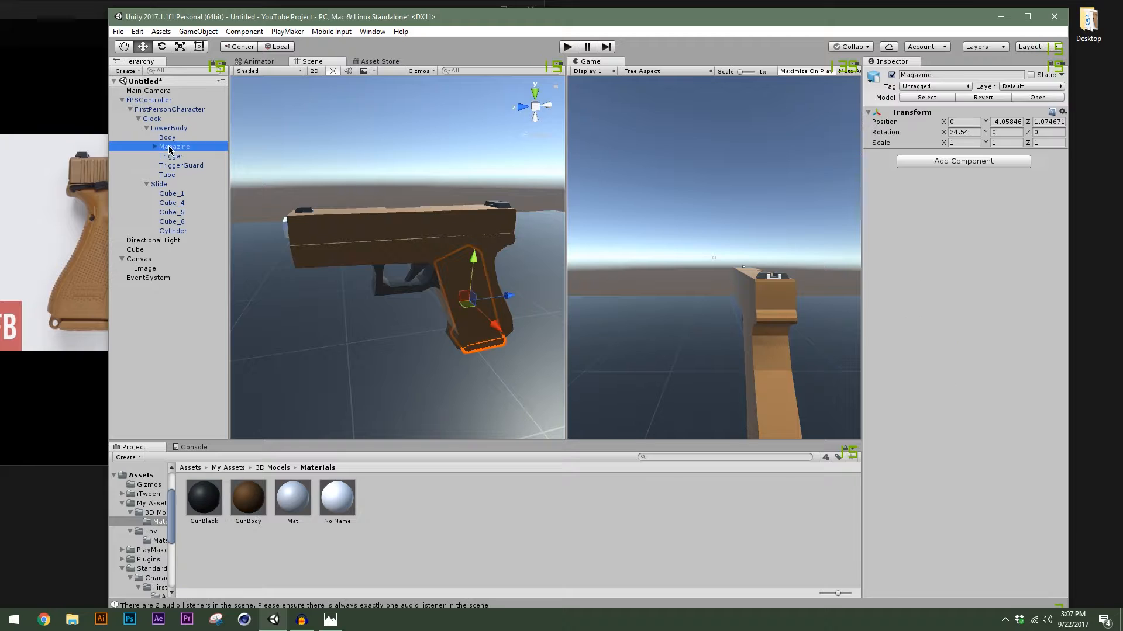
click(155, 147)
click(184, 156)
alt+drag(416, 316, 217, 232)
drag(212, 509, 185, 156)
alt+drag(503, 345, 472, 329)
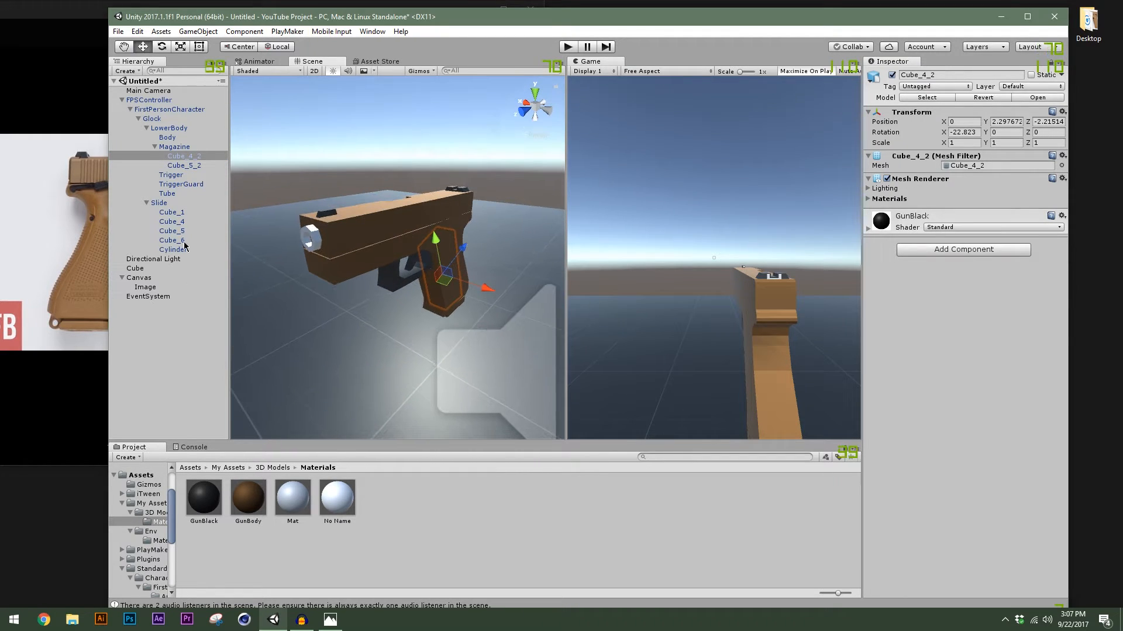
drag(211, 509, 314, 238)
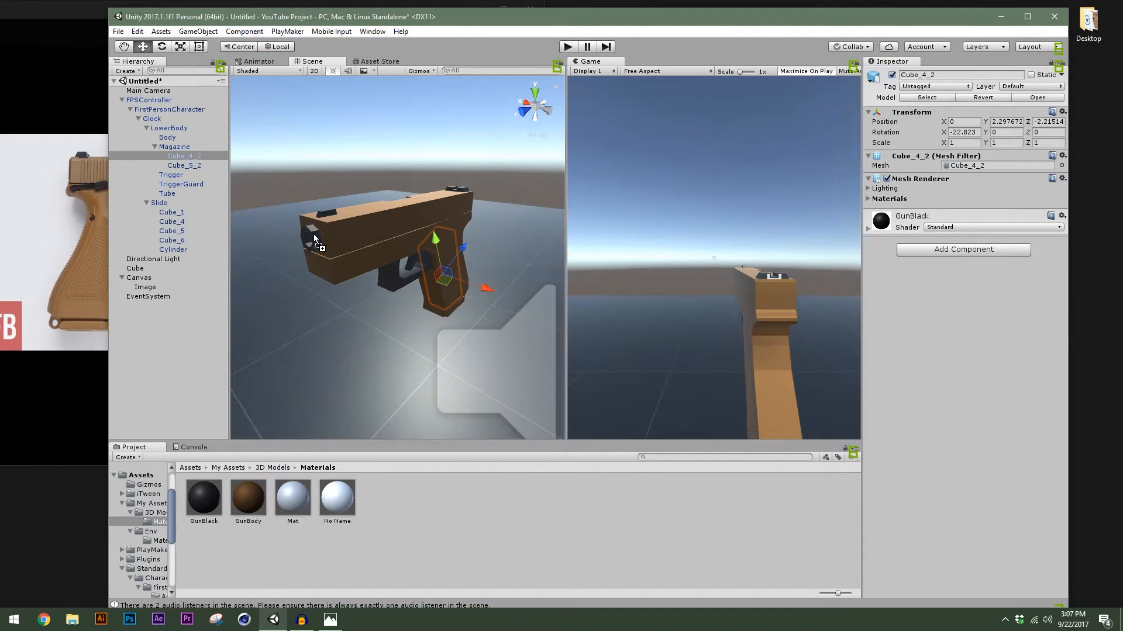
Create a new material named IronSights in the Materials folder
alt+drag(328, 280, 403, 297)
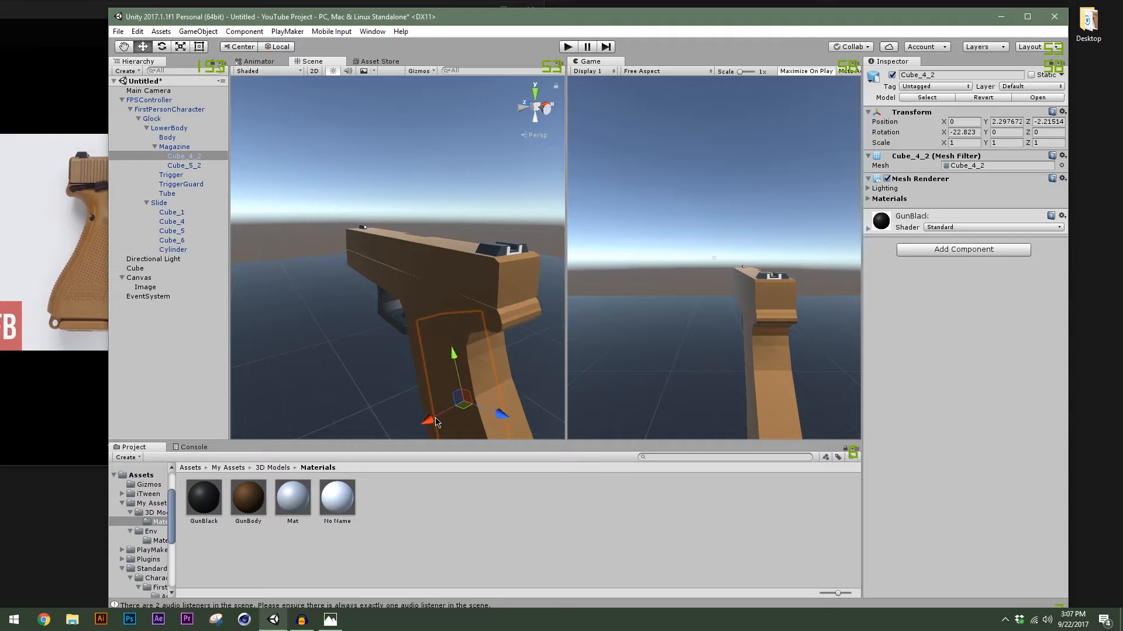
click(374, 519)
right_click(374, 520)
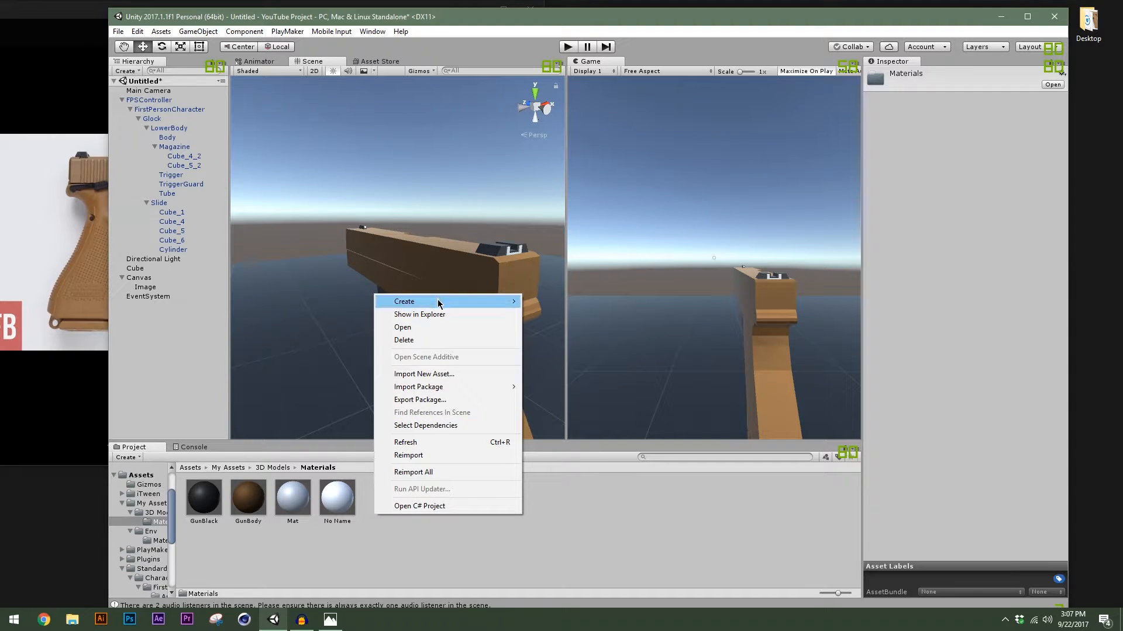
mouse_move(440, 301)
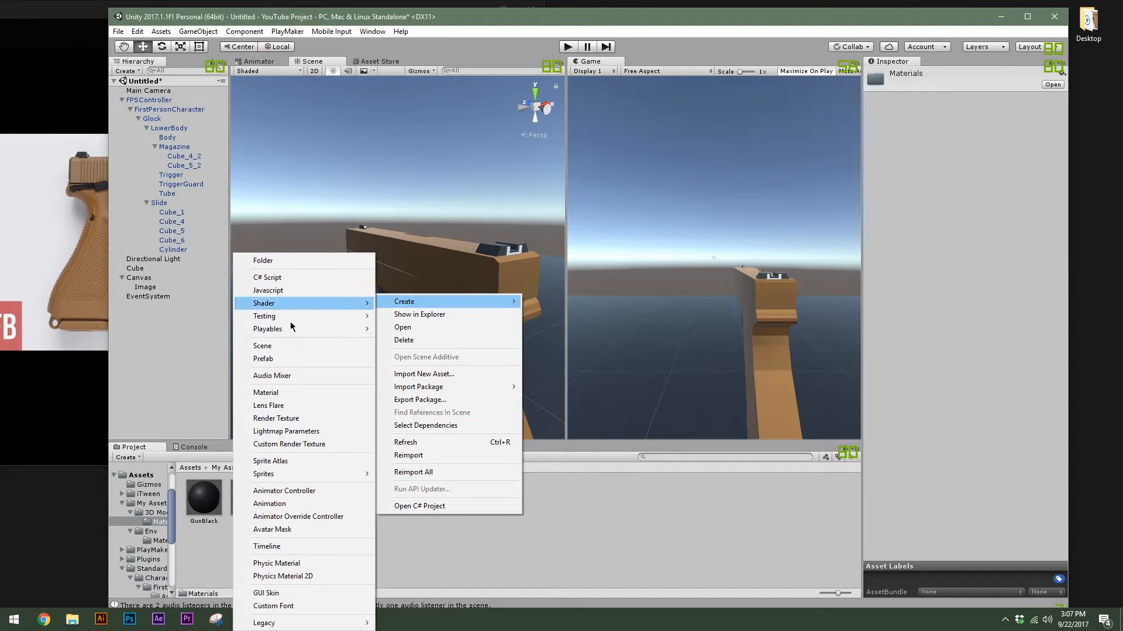
click(295, 393)
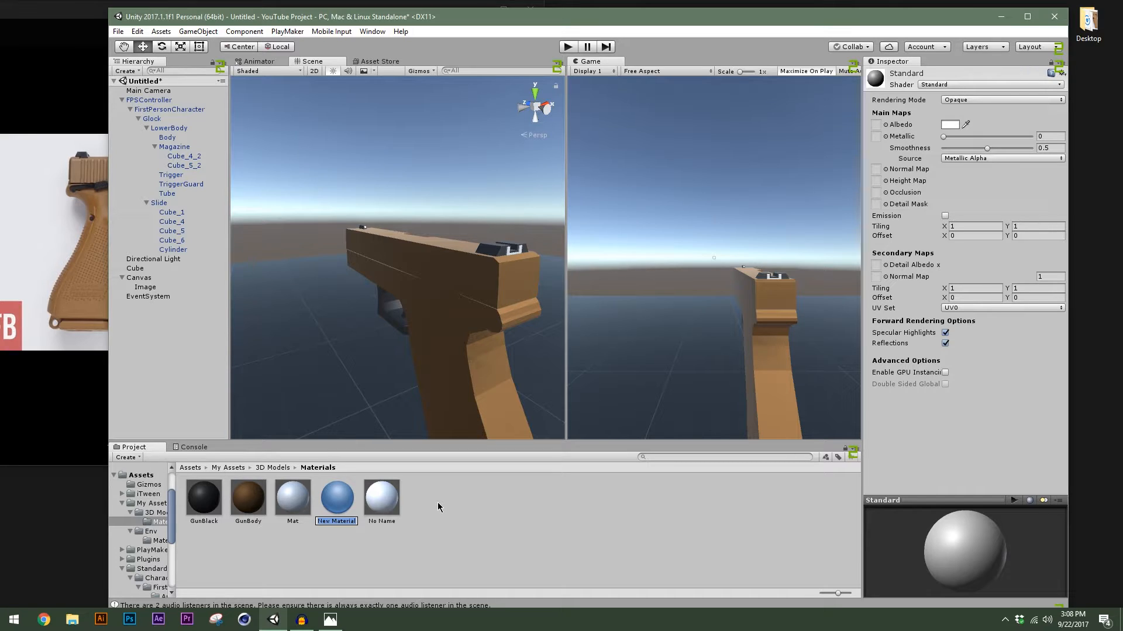
text(IronSights)
key(Return)
Apply the IronSights material to the rear sight's U-shaped mark and the front sight's dot
alt+drag(468, 287, 383, 281)
drag(295, 496, 429, 239)
scroll(434, 286, up, 3)
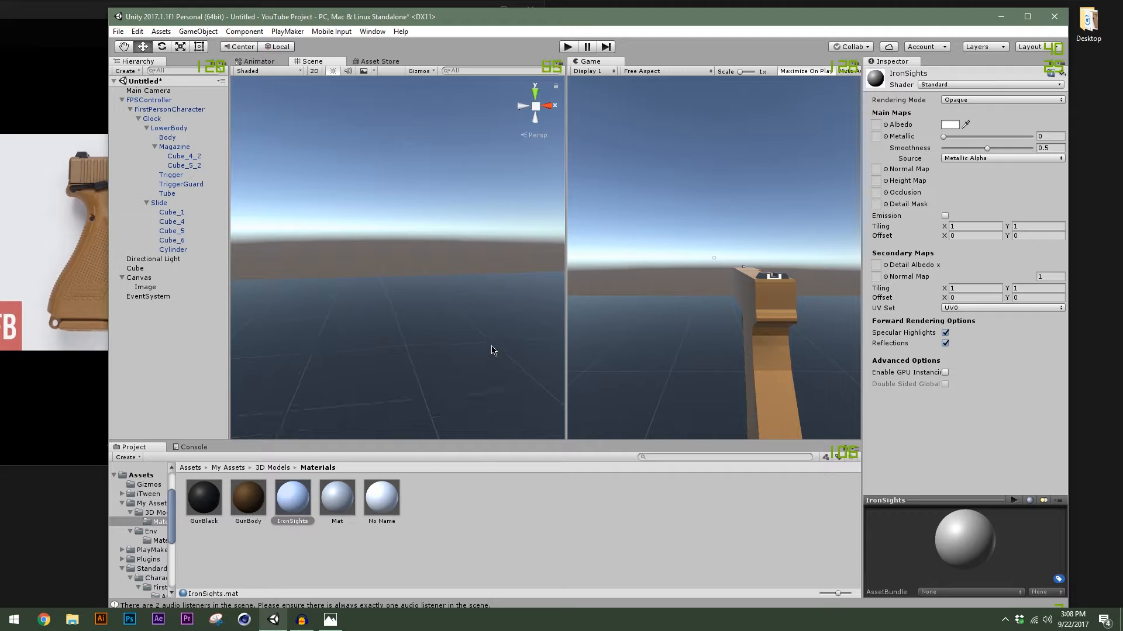
scroll(474, 339, down, 1)
alt+middle_drag(461, 331, 404, 326)
scroll(403, 326, up, 2)
scroll(402, 327, down, 1)
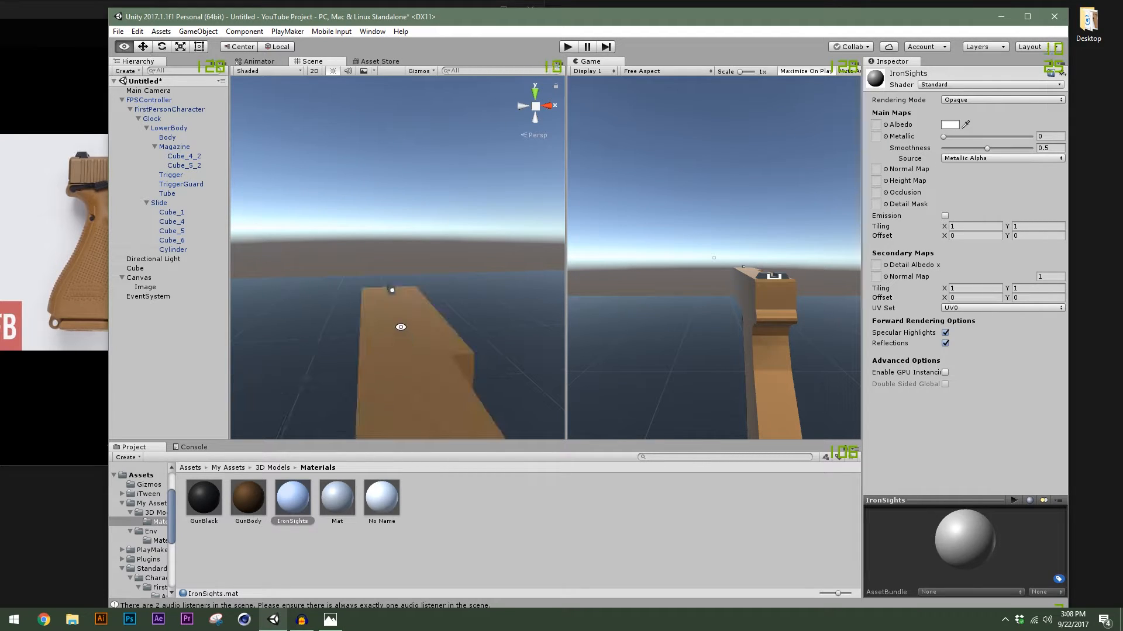
scroll(397, 316, up, 3)
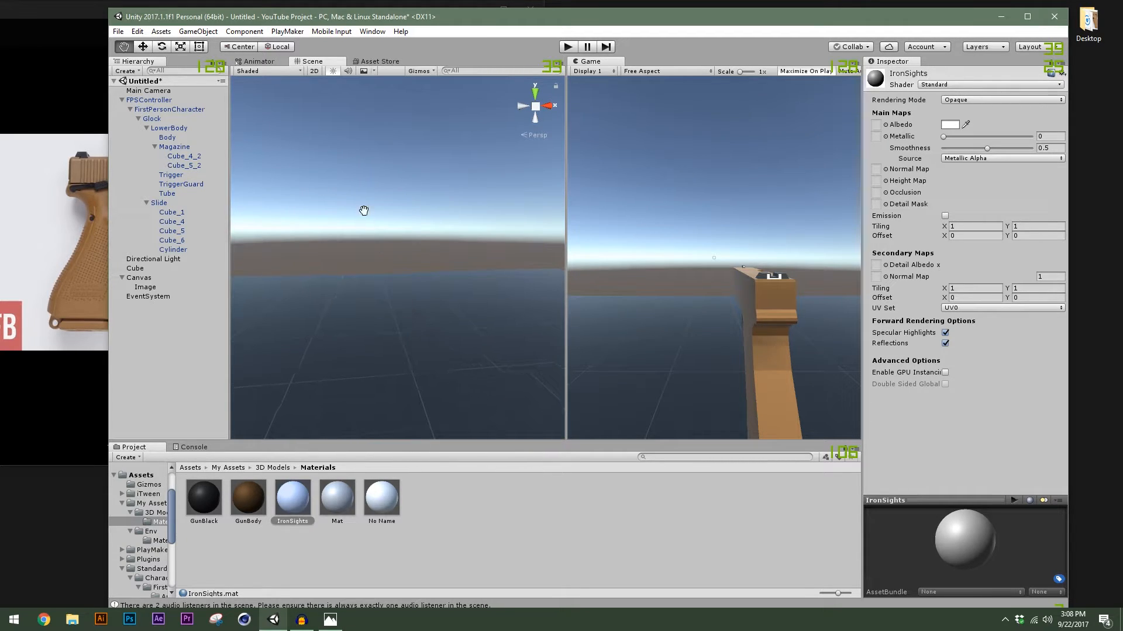
scroll(394, 313, down, 2)
scroll(394, 314, up, 2)
middle_drag(356, 224, 378, 256)
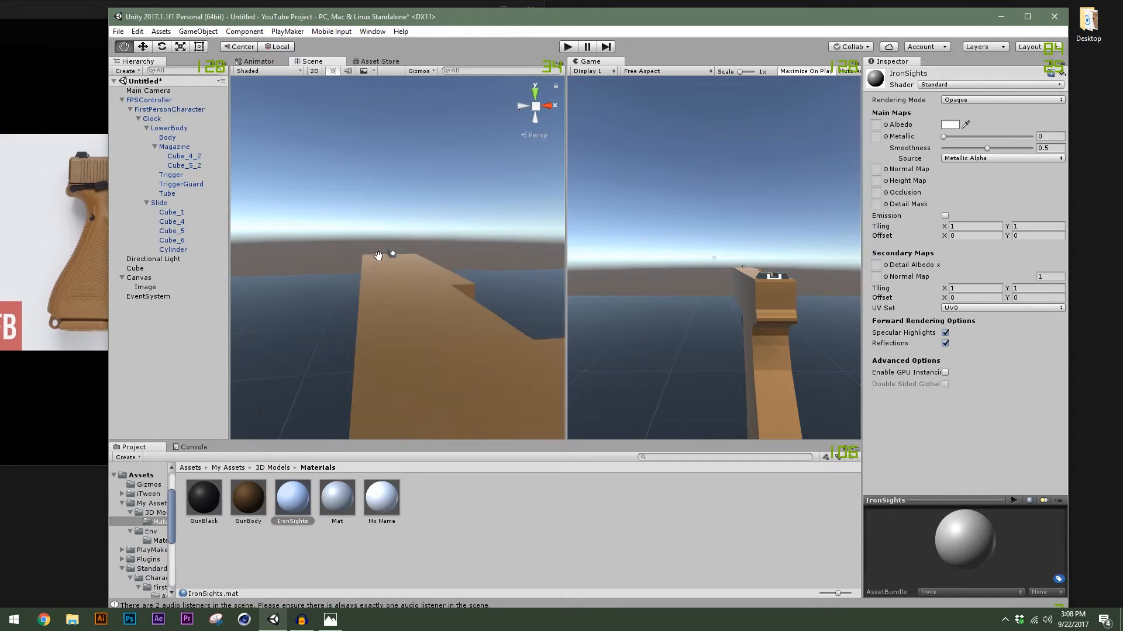
drag(292, 497, 391, 255)
Examine the Glock's sights and overall colouring from behind and from the side
scroll(409, 319, down, 4)
scroll(397, 301, up, 2)
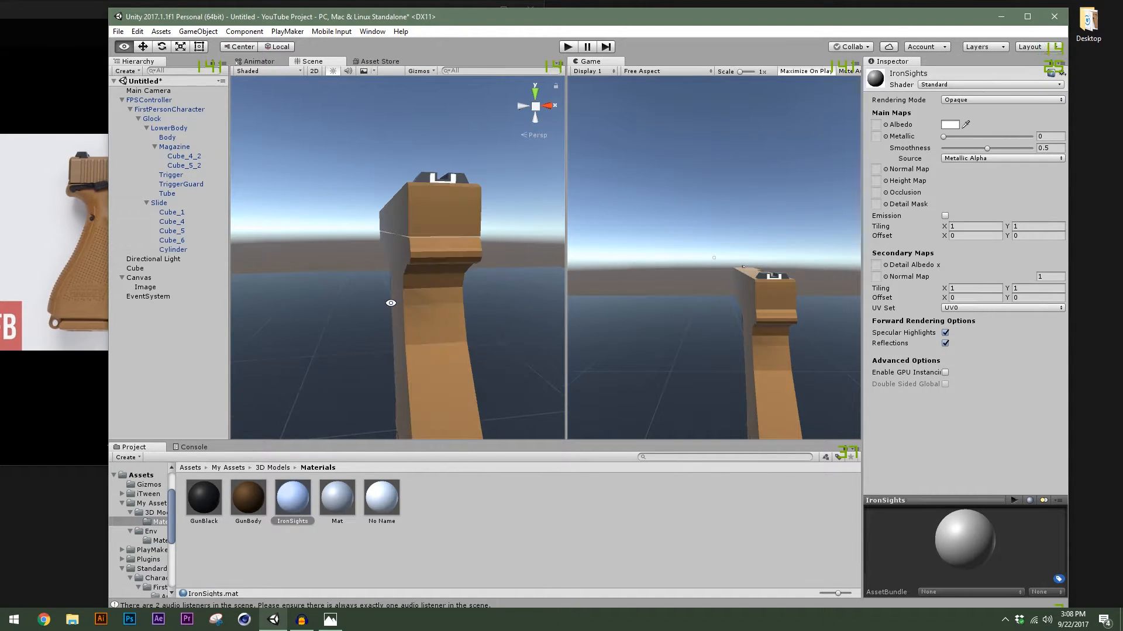
alt+drag(390, 303, 411, 328)
scroll(412, 329, down, 3)
middle_drag(404, 320, 430, 319)
alt+drag(430, 318, 568, 320)
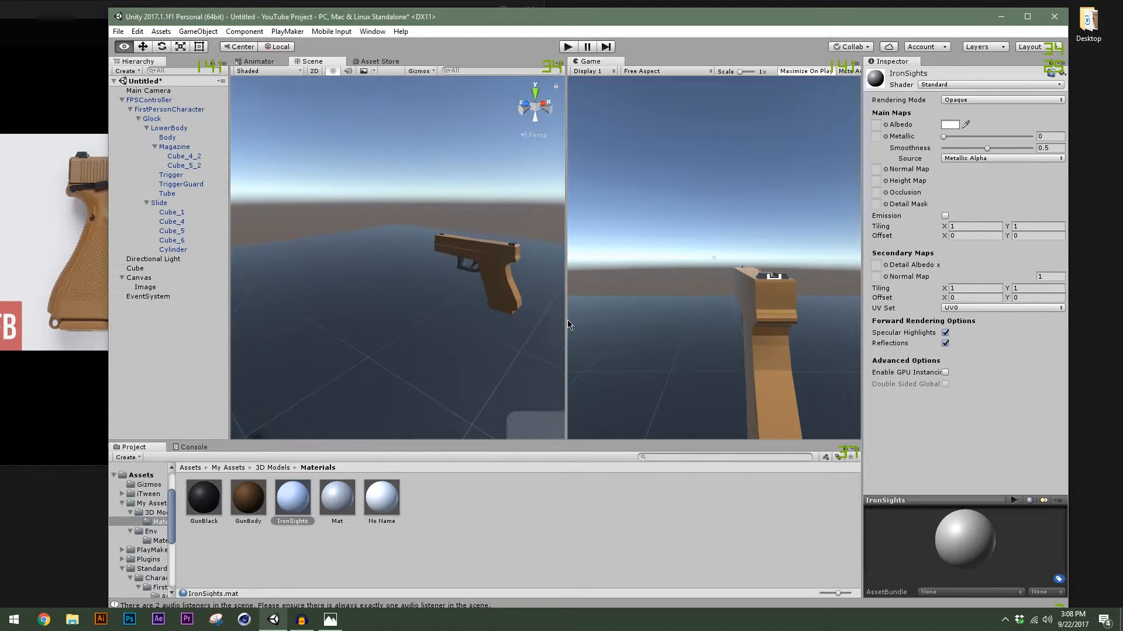
middle_drag(467, 301, 419, 310)
scroll(437, 298, up, 4)
alt+drag(453, 299, 291, 291)
Change the IronSights material's shader to Toon/Basic
click(974, 85)
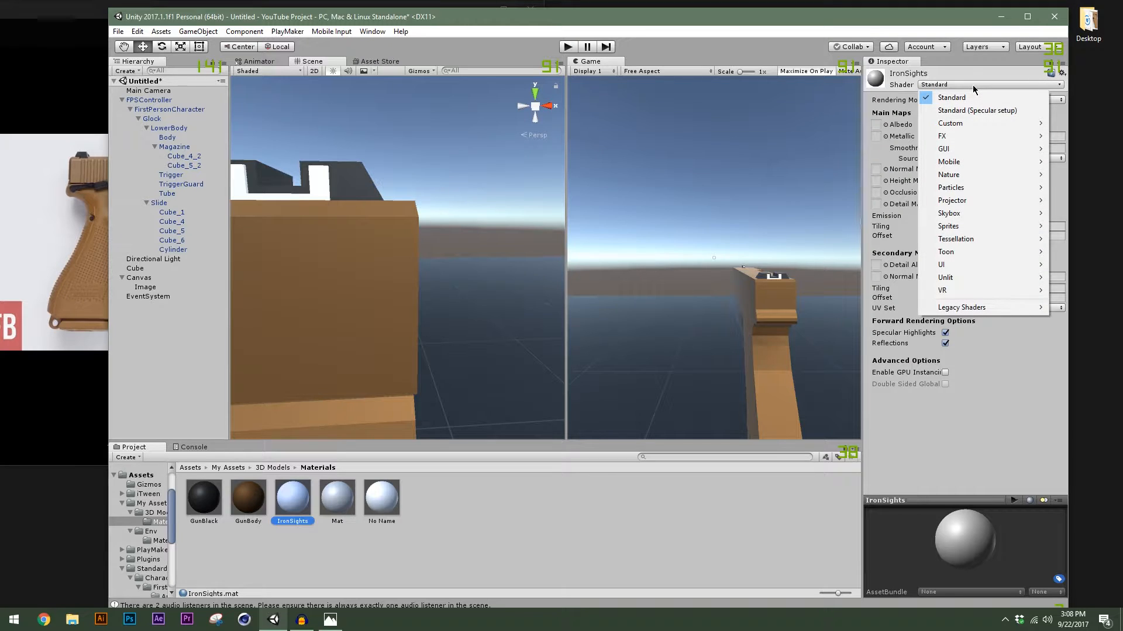
mouse_move(945, 251)
click(853, 252)
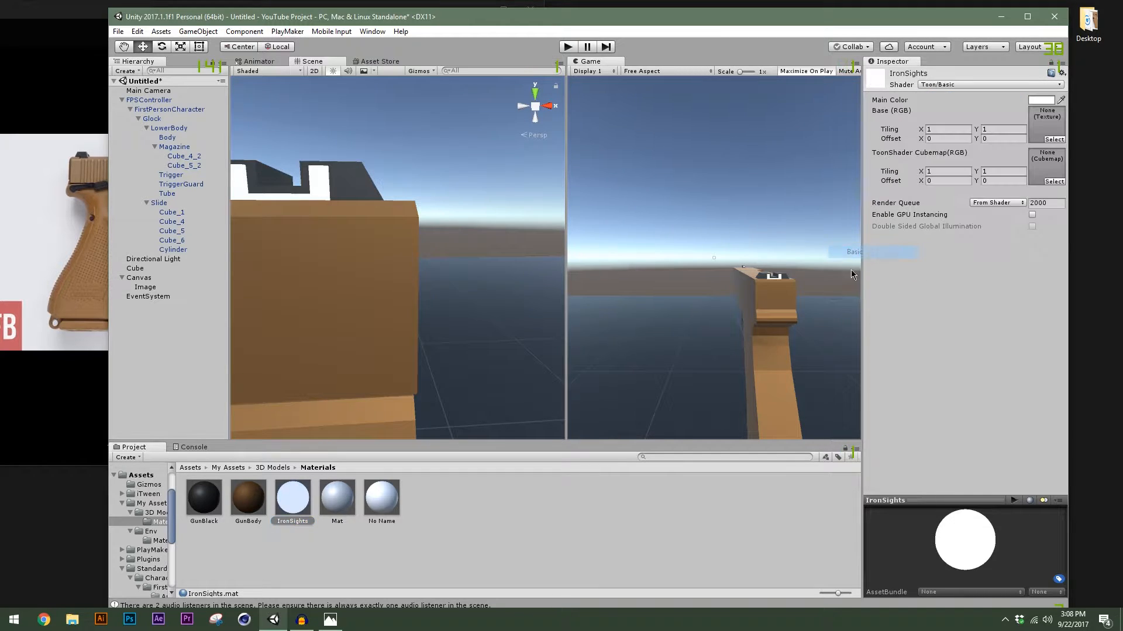
Rotate the Directional Light to preview the iron sights in darkness, and undo the light's rotation
scroll(358, 307, down, 3)
middle_drag(359, 300, 359, 276)
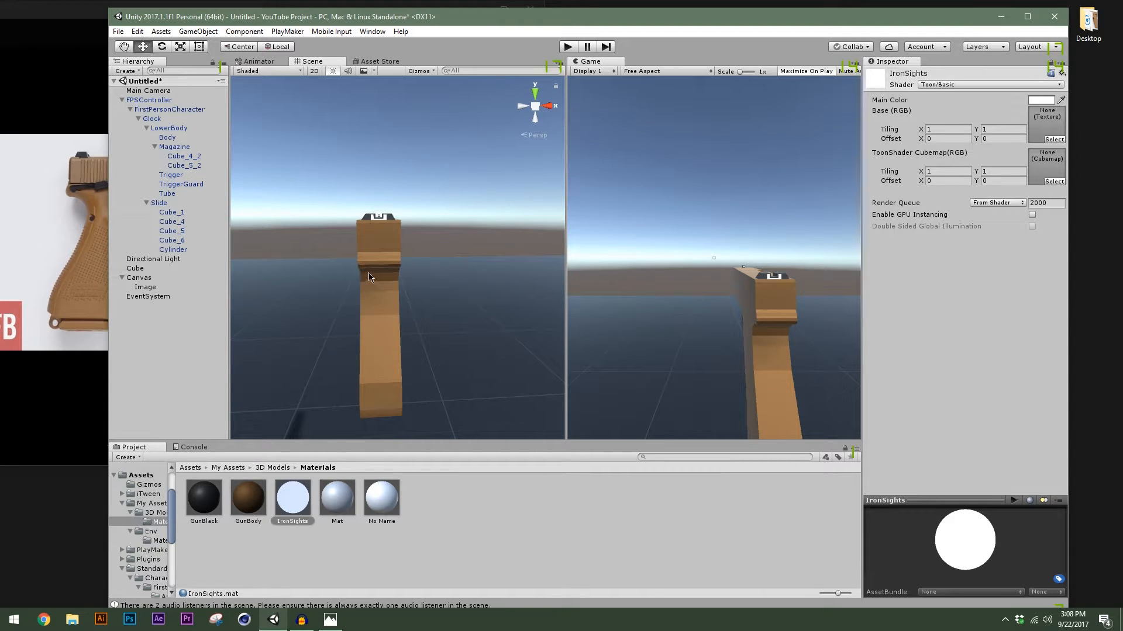
alt+drag(331, 251, 581, 106)
click(417, 258)
key(e)
mouse_move(467, 295)
alt+mouse_down()
mouse_move(223, 254)
mouse_move(183, 218)
mouse_move(228, 219)
mouse_move(439, 318)
mouse_move(459, 313)
alt+mouse_up()
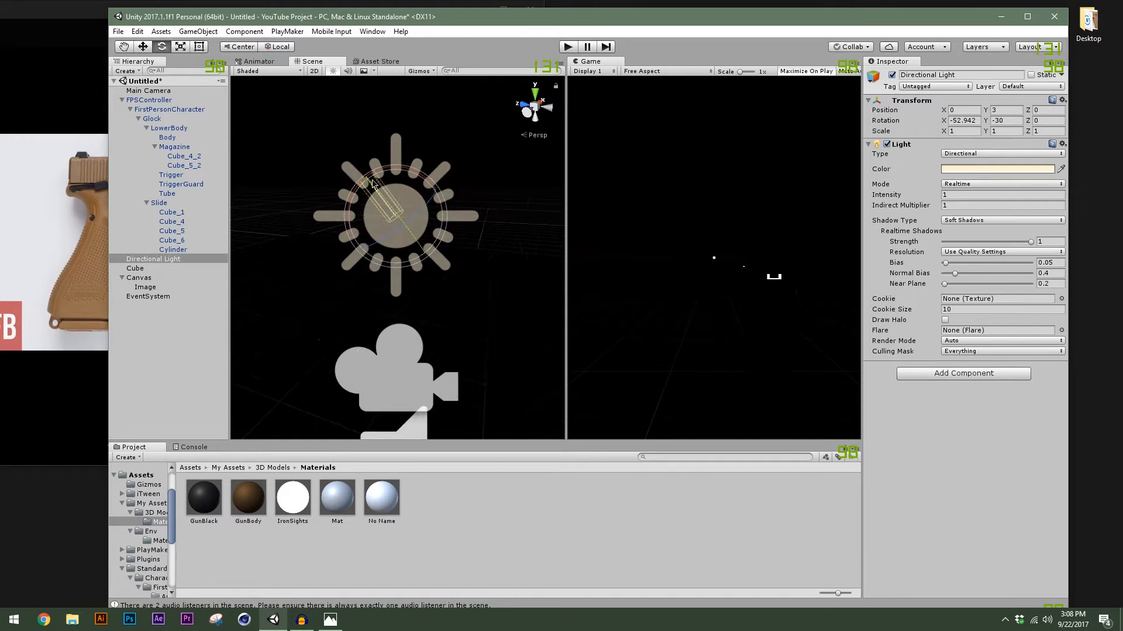
drag(366, 178, 339, 284)
key(ctrl+z)
key(ctrl+z)
Play-test the scene with the coloured Glock and maximise the editor window
click(316, 114)
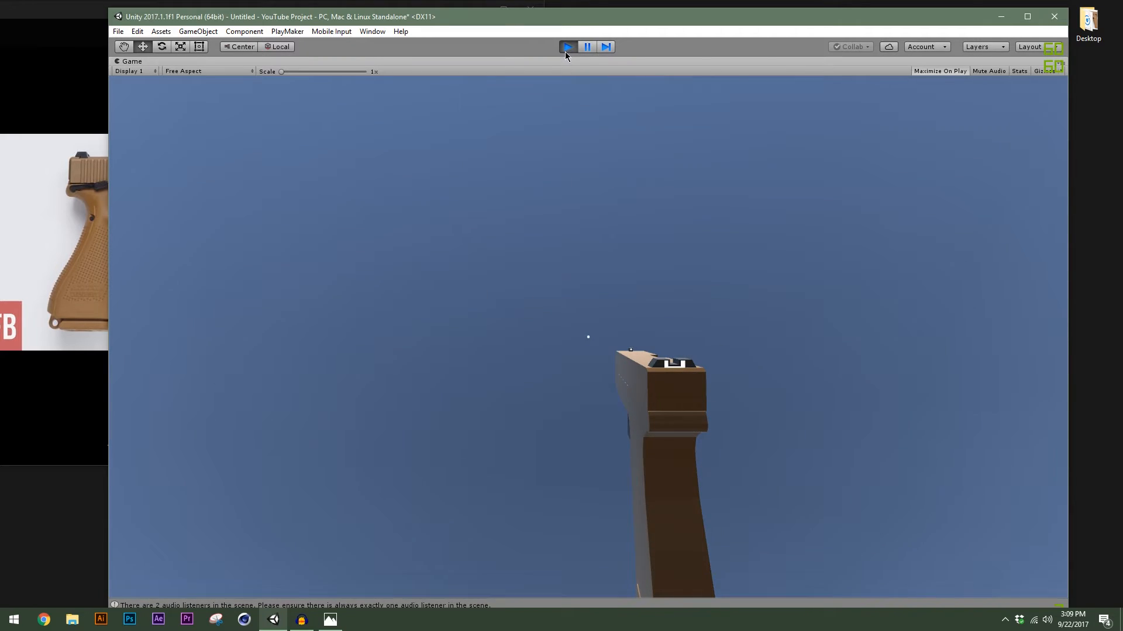
click(567, 48)
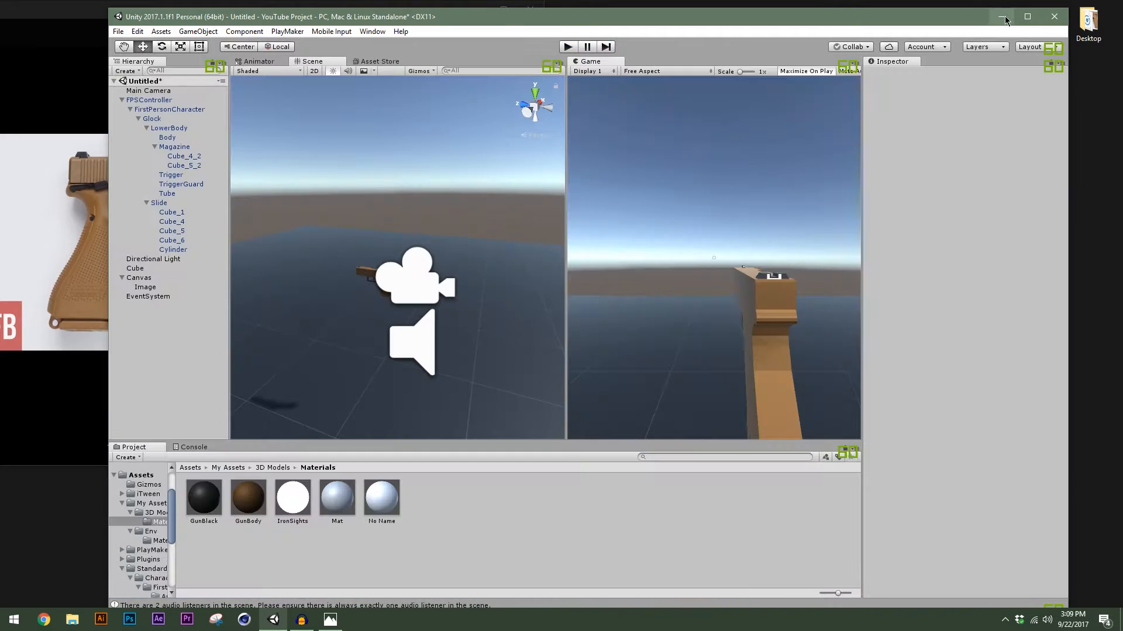
click(1028, 17)
click(540, 35)
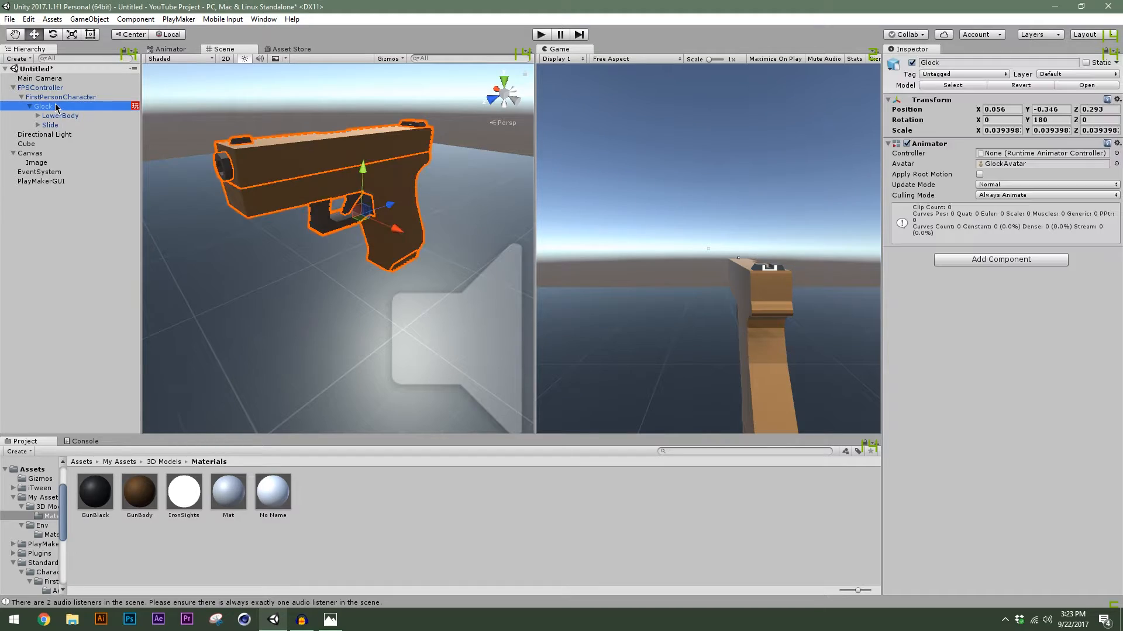
Add a PlayMakerFSM component to the Glock and name the FSM Shoot
click(998, 261)
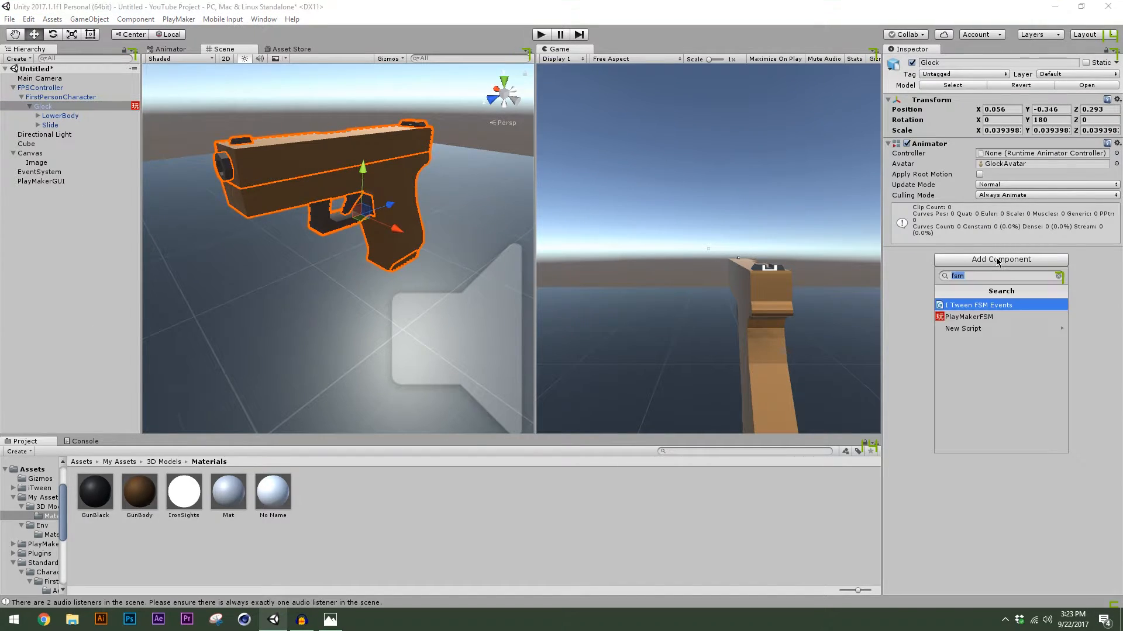
click(987, 302)
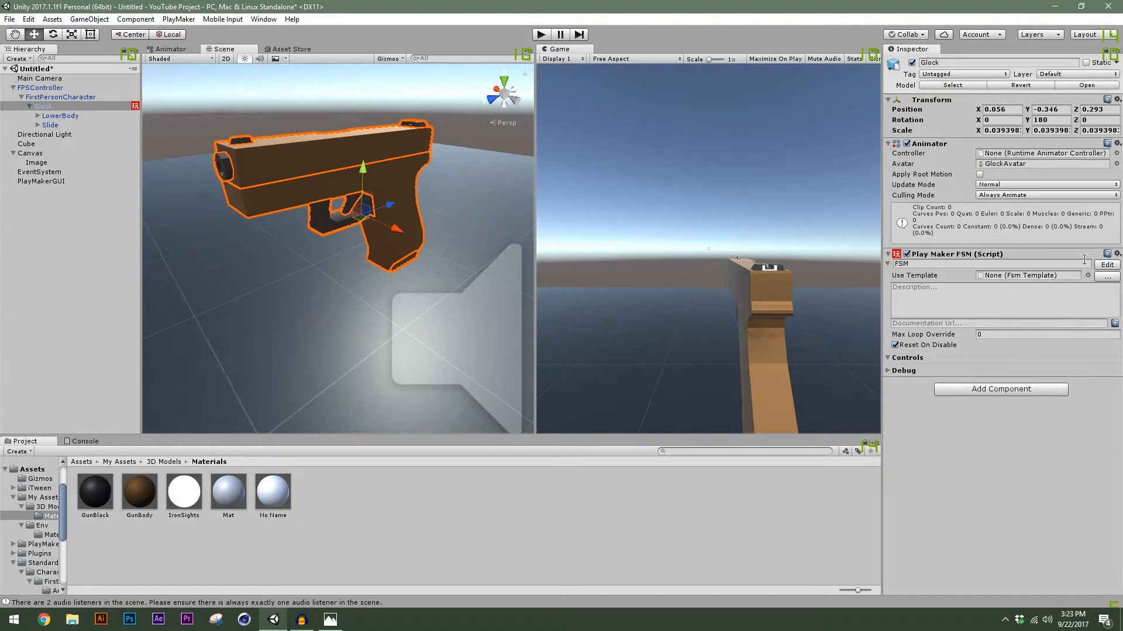
click(929, 267)
text(Shoot)
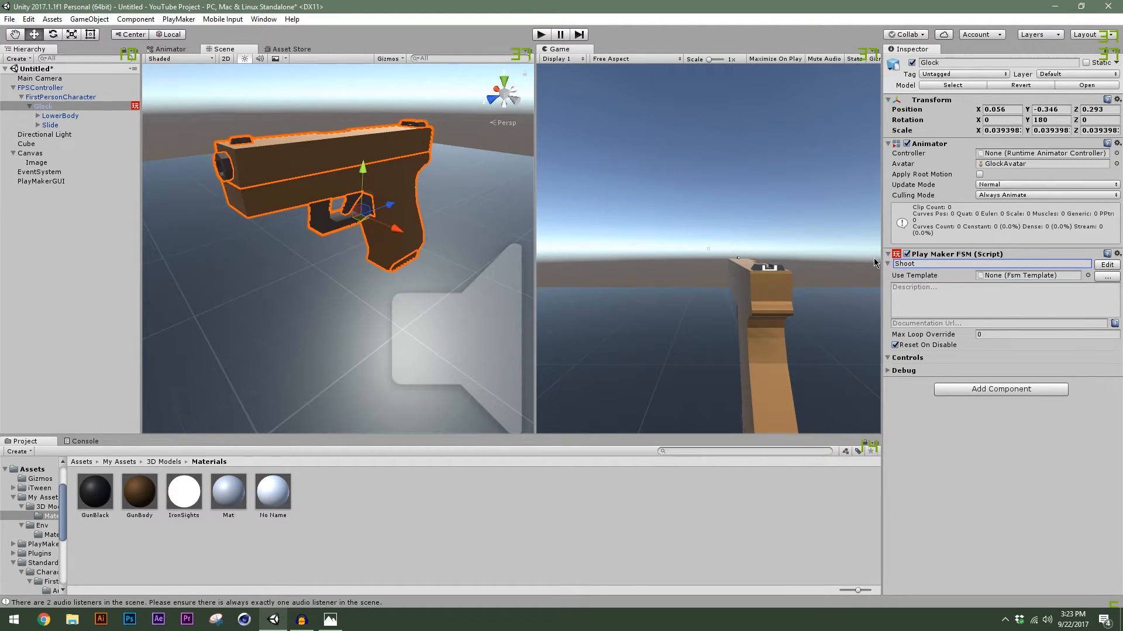
Open the Glock's Shoot FSM for editing and add a Get Mouse Button Down action to State 1
click(1103, 265)
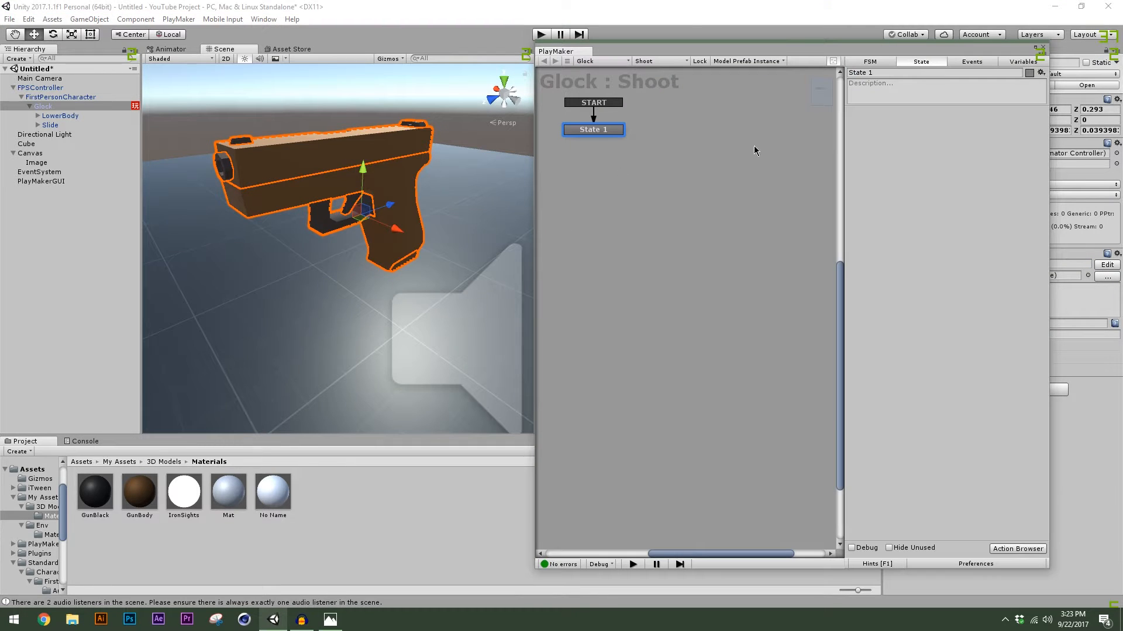
click(1017, 548)
key(BackSpace)
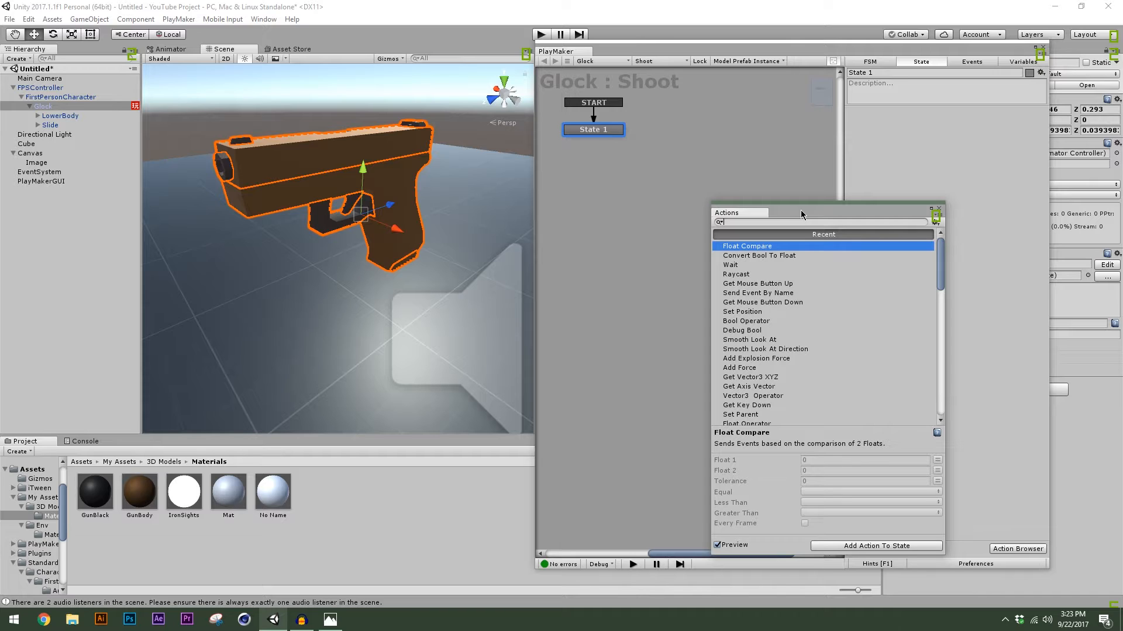
text(Get mo)
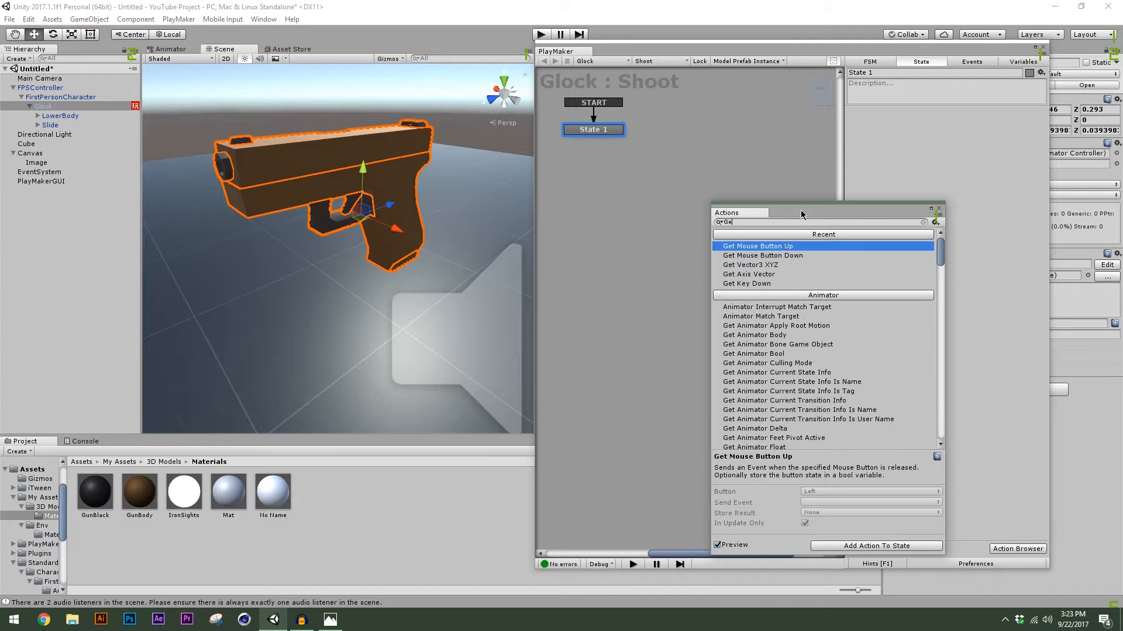
double_click(787, 255)
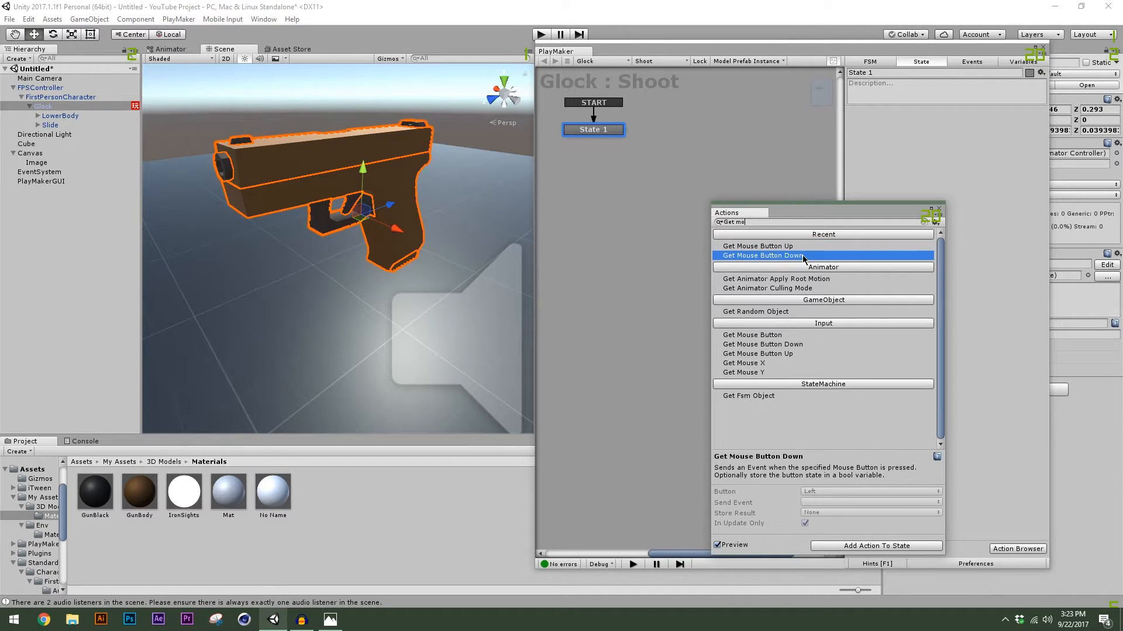
click(939, 208)
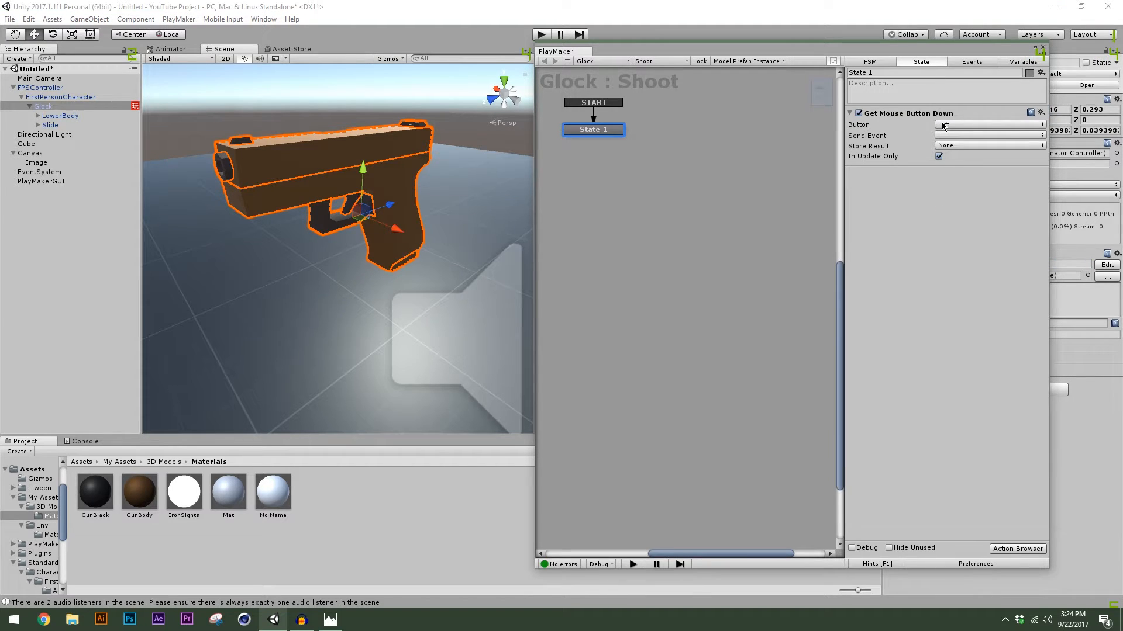
Make the left mouse button send a new Shoot event from State 1 and link its transition to a new state
click(988, 125)
click(960, 137)
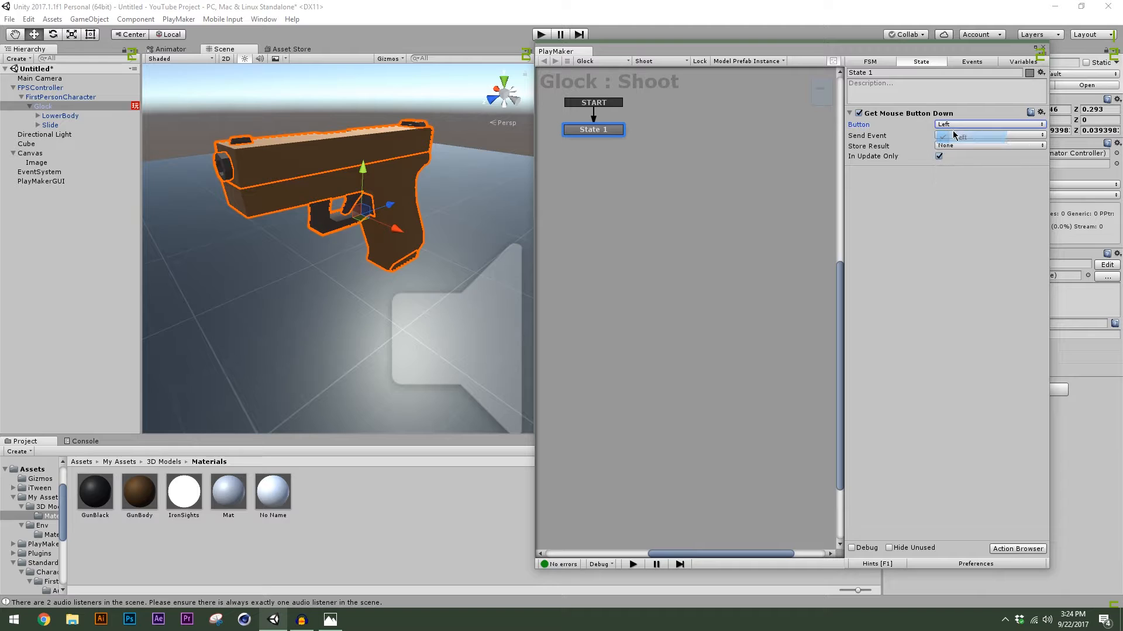
click(944, 125)
click(920, 130)
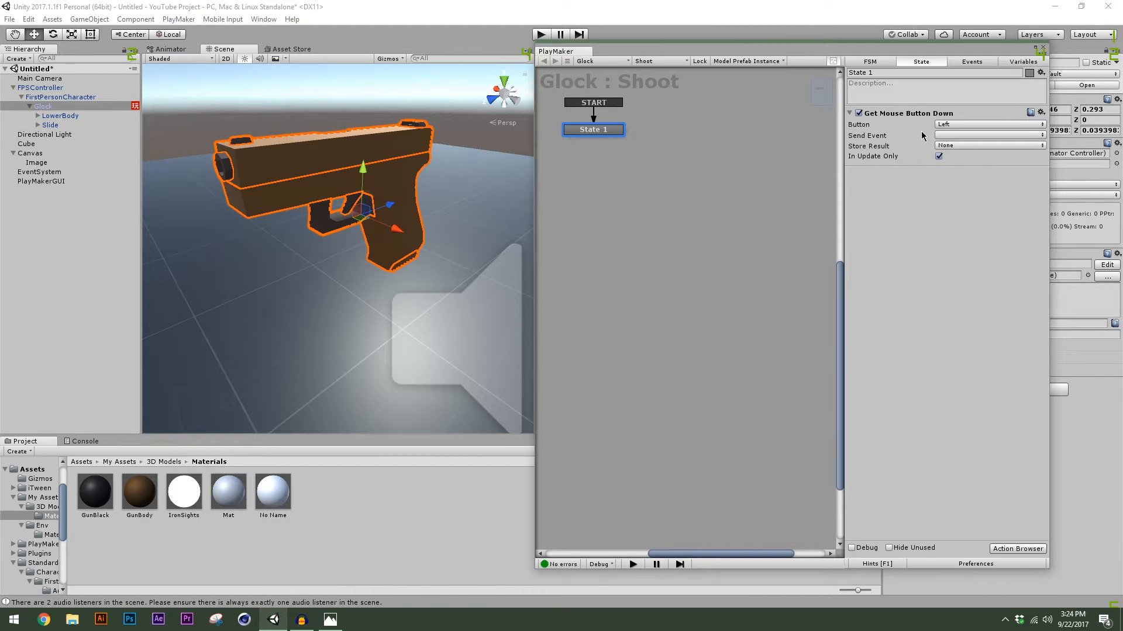
click(944, 136)
click(959, 207)
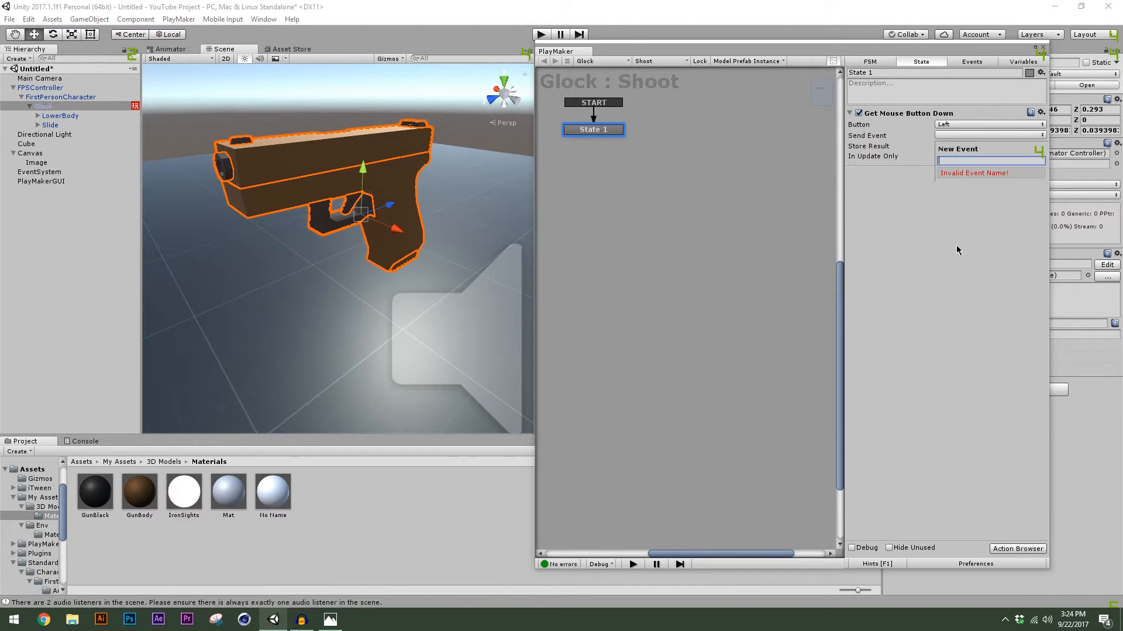
text(Shoot)
key(Return)
click(935, 150)
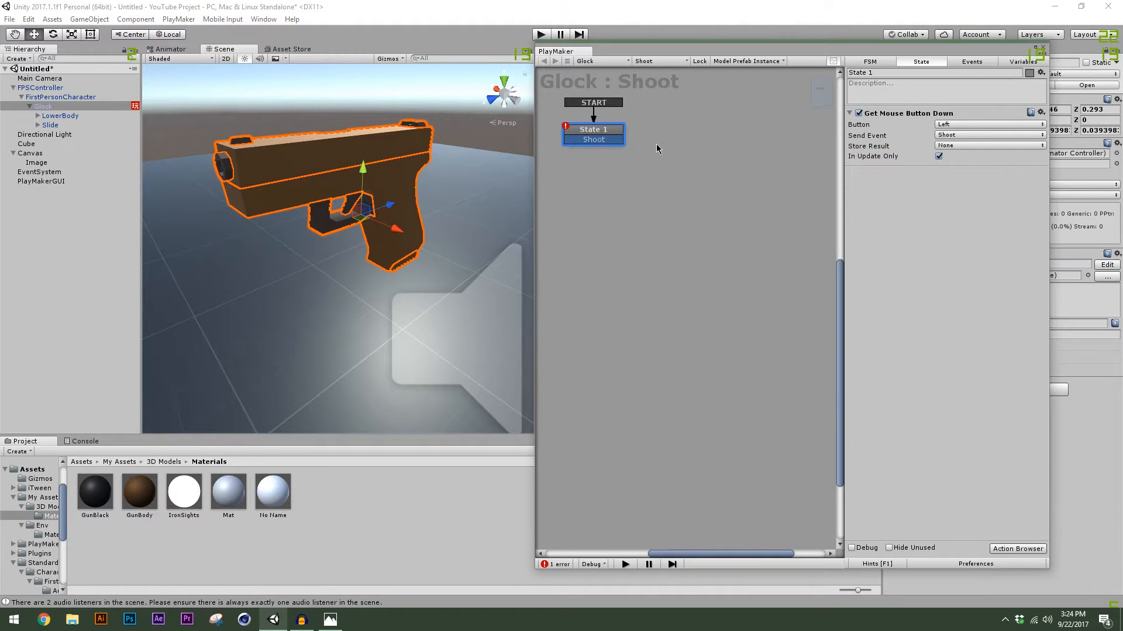
drag(609, 144, 713, 135)
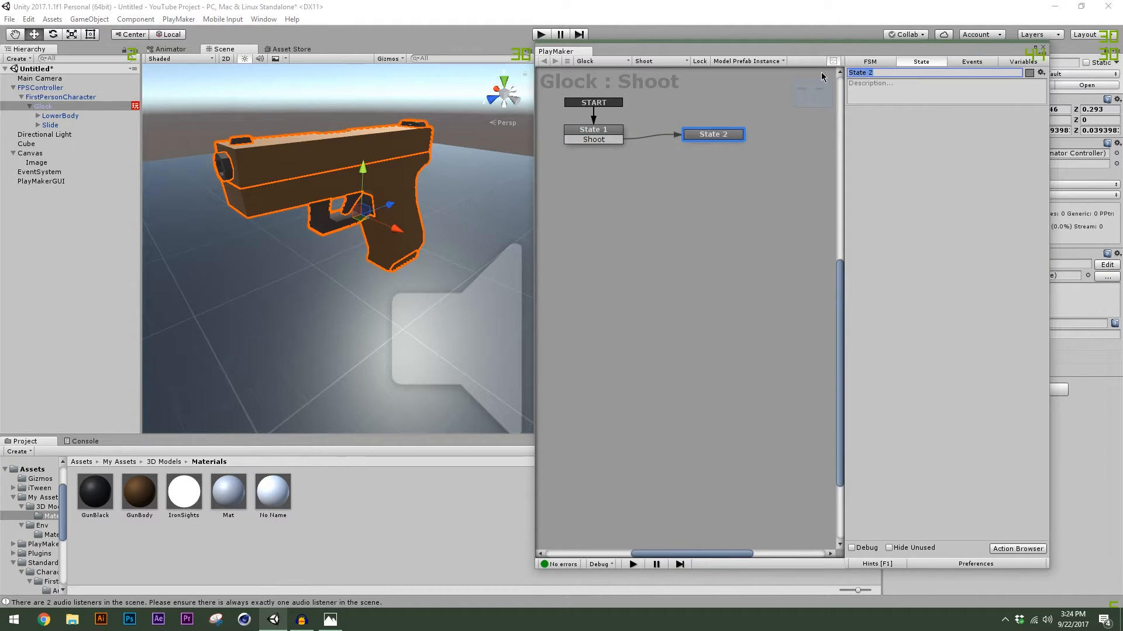
Remove the Shoot transition's link to State 2 and reconnect it to the same state
click(604, 131)
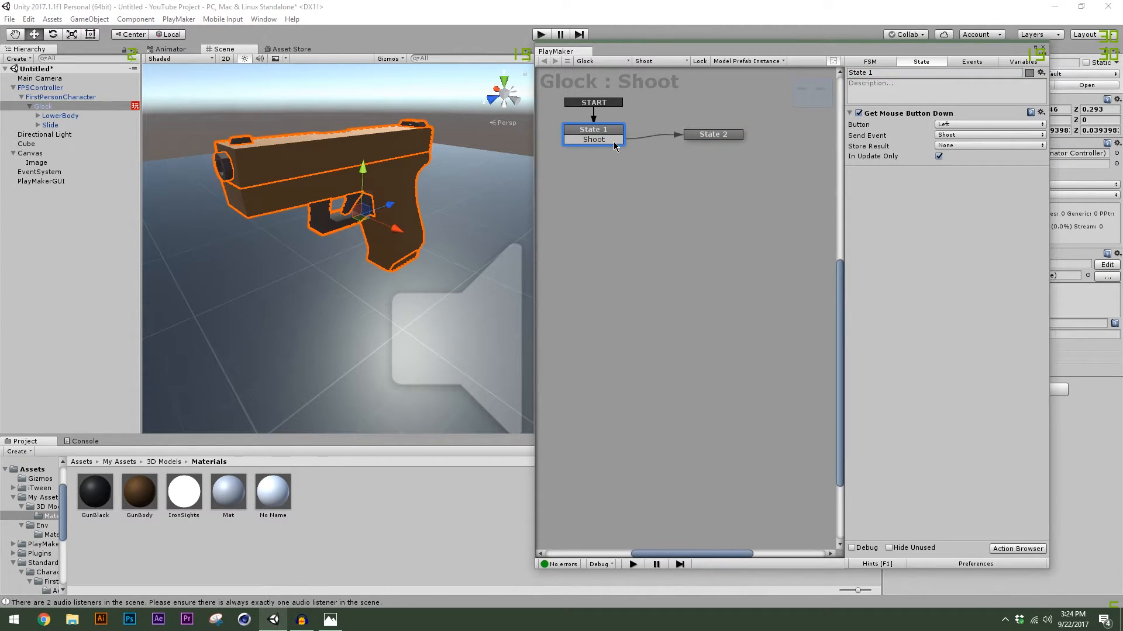
click(607, 142)
drag(618, 145, 672, 177)
drag(613, 156, 692, 190)
key(Delete)
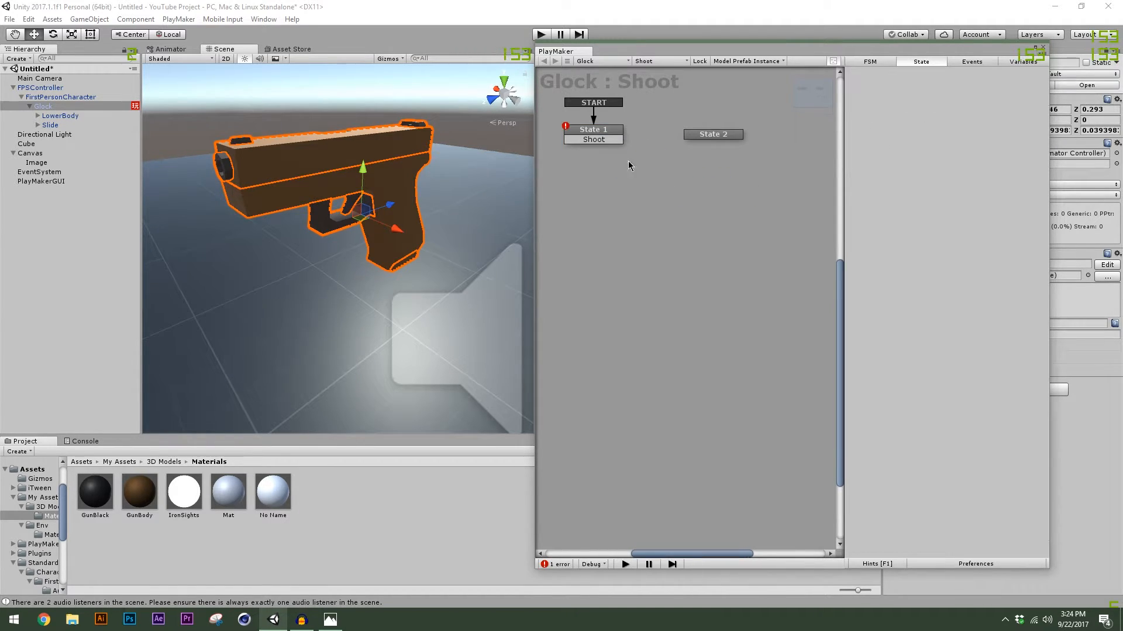
drag(623, 145, 694, 144)
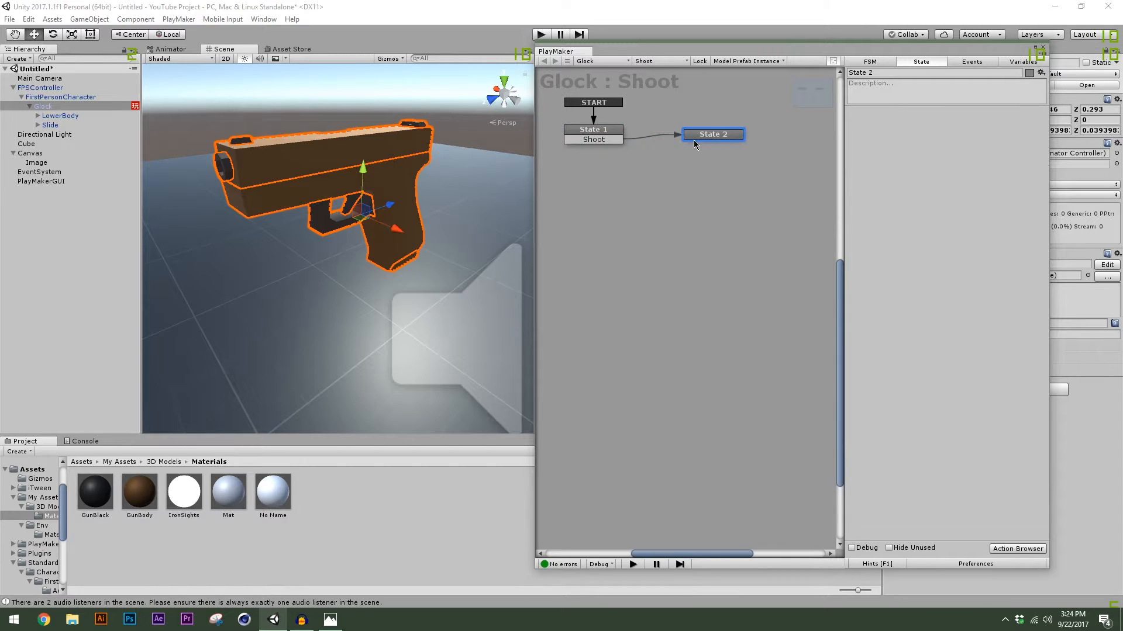
Rename State 2 as Check If Hit and add a Raycast action to it
click(869, 74)
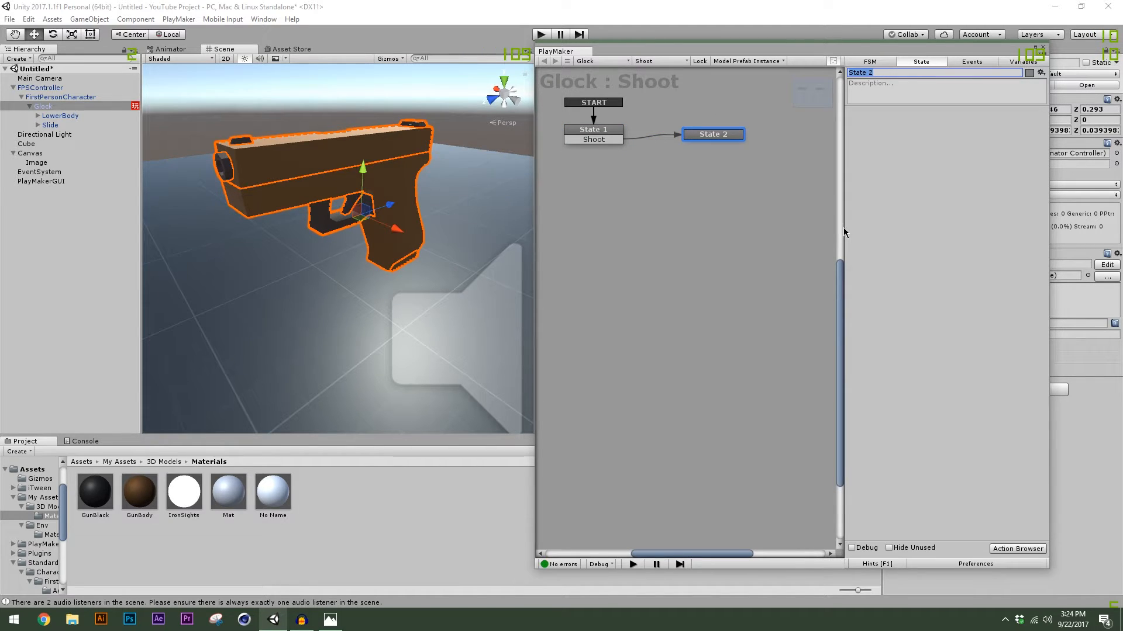
text(Check If Hit)
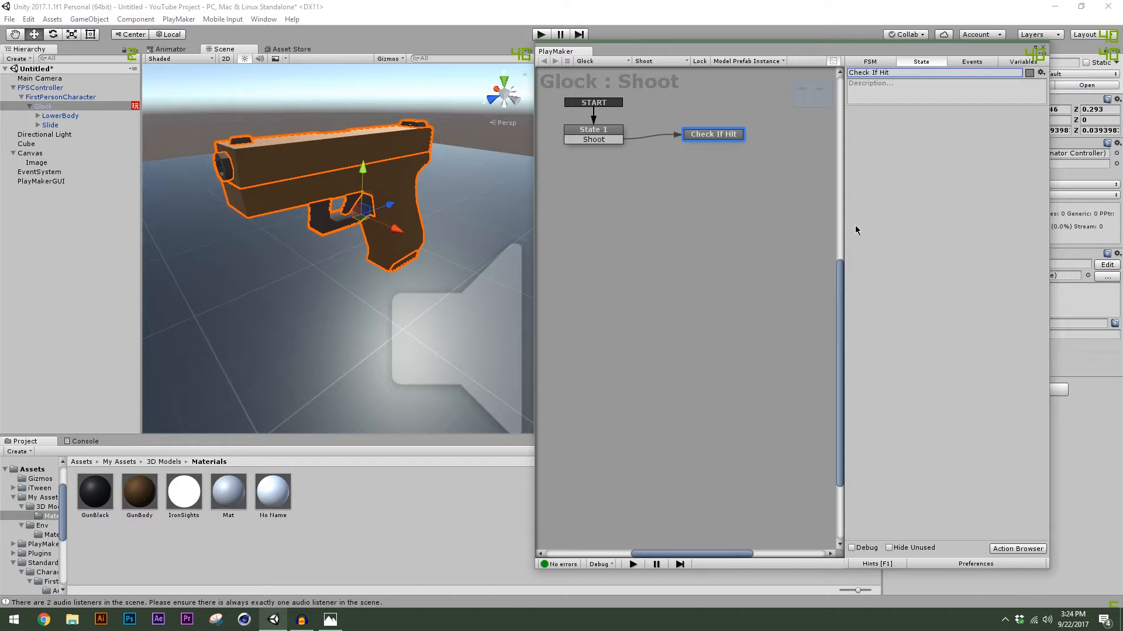
click(1016, 549)
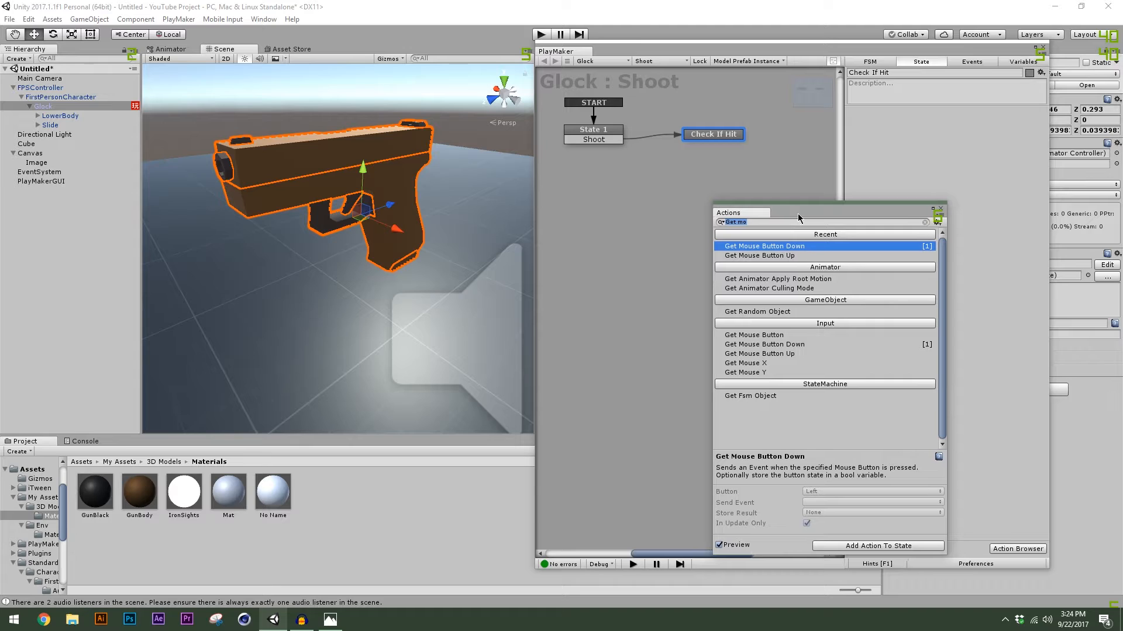
drag(798, 213, 862, 214)
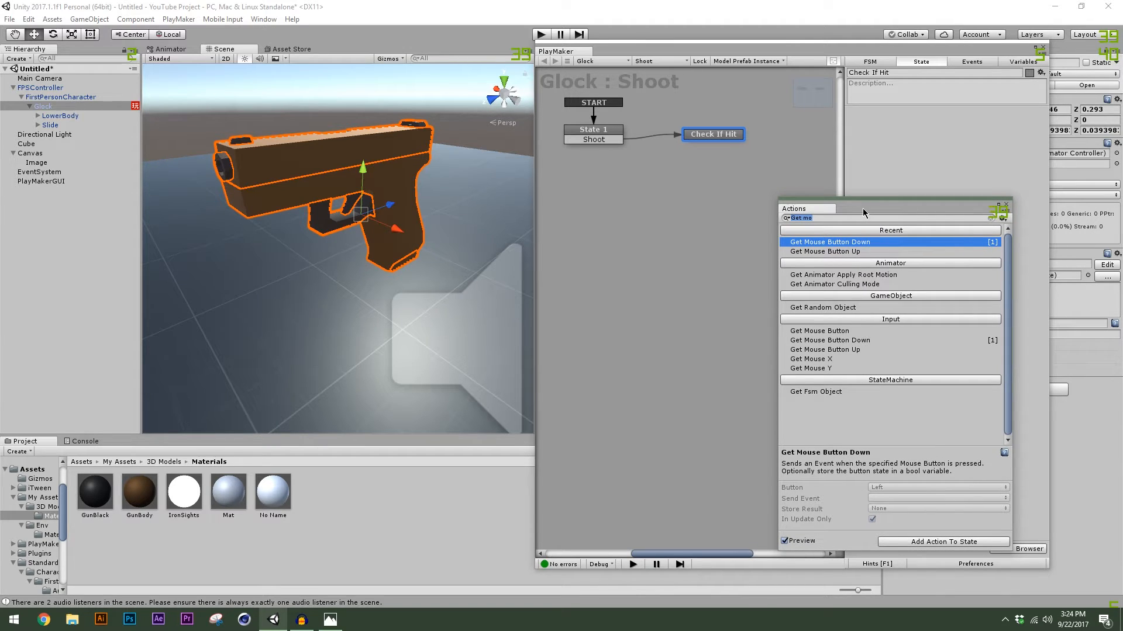
text(Ray)
double_click(894, 242)
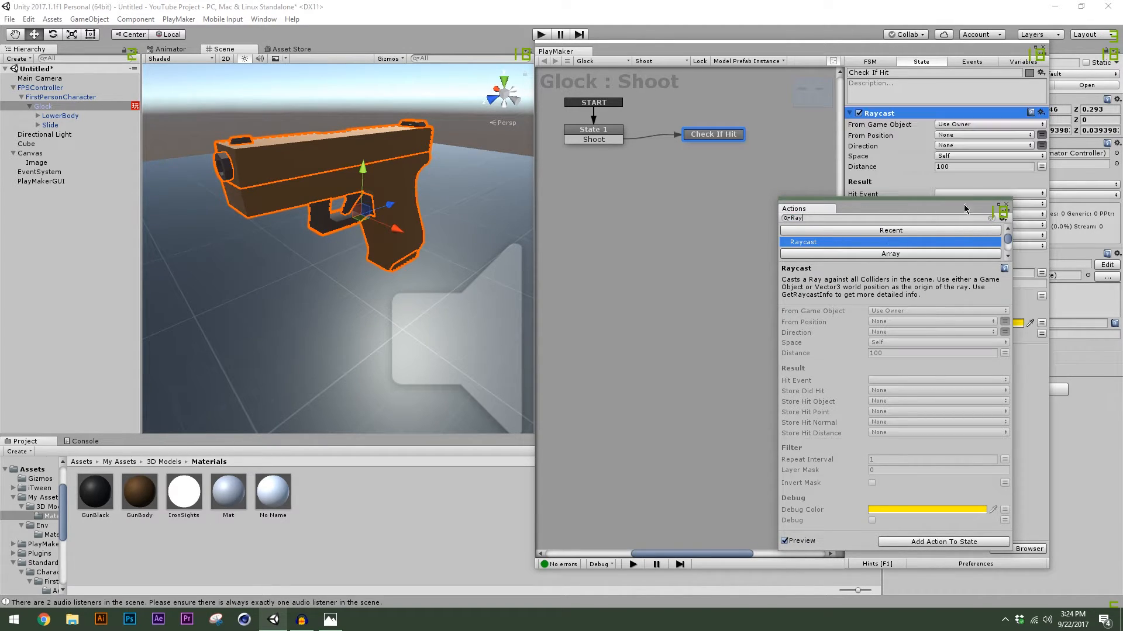
click(1006, 205)
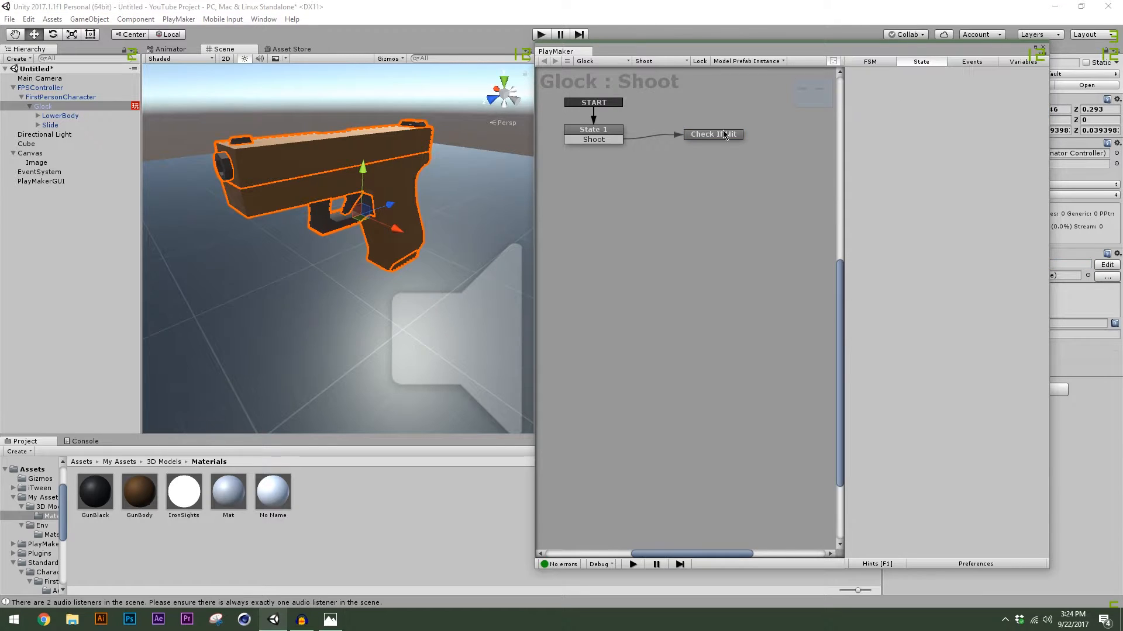
Specify FirstPersonCharacter as the game object the Check If Hit state's Raycast starts from
click(725, 135)
click(1000, 125)
click(997, 152)
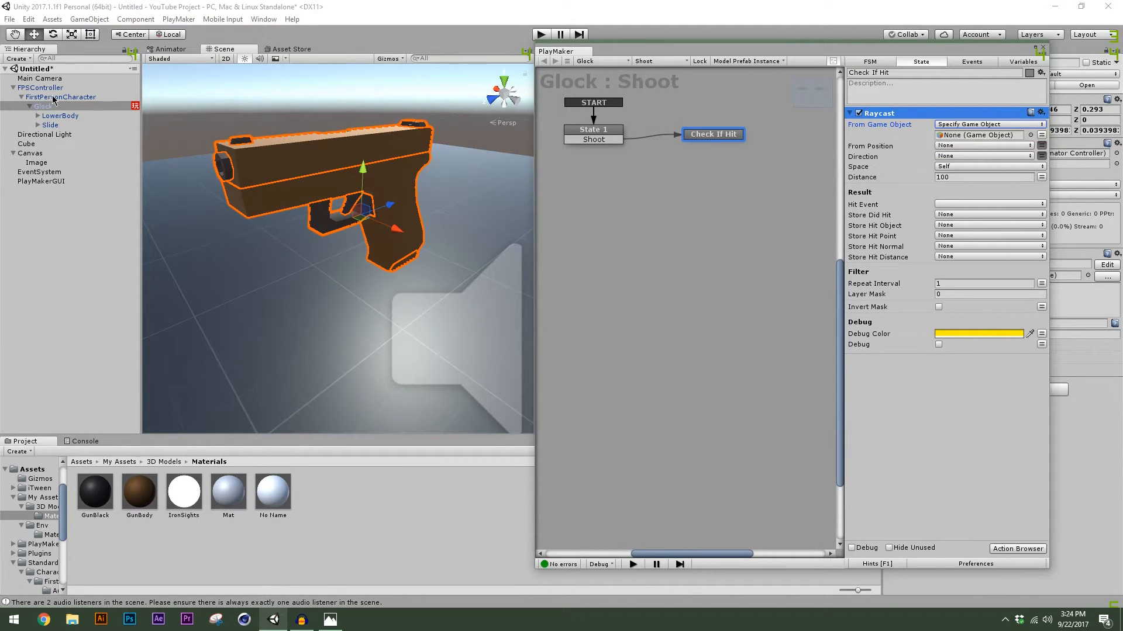
drag(52, 100, 981, 139)
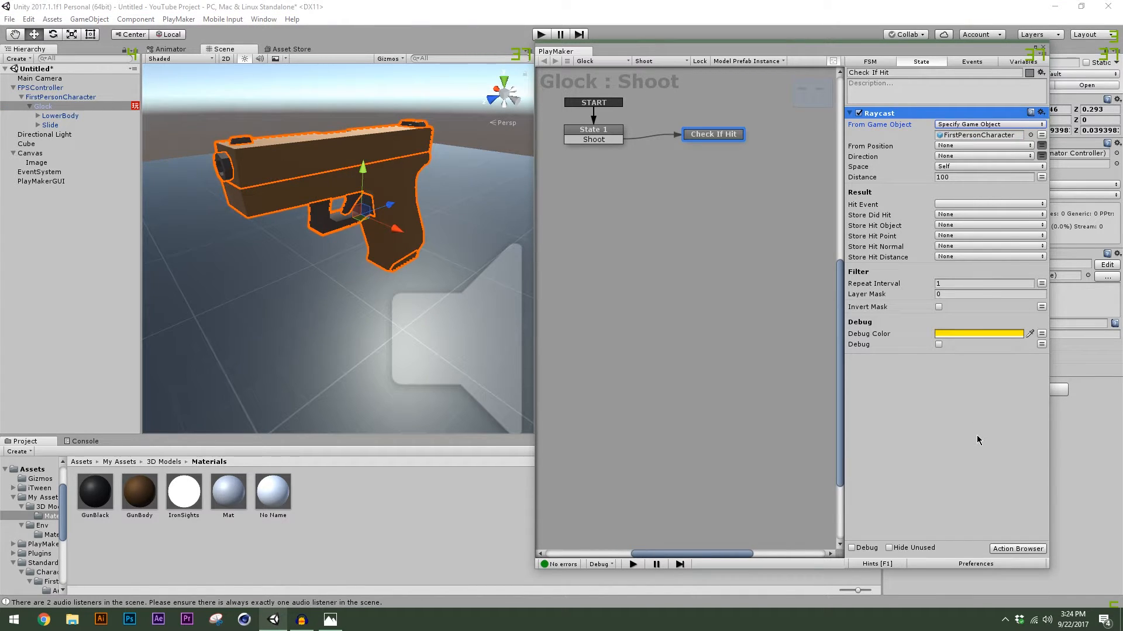
Give the Raycast a direction of 0, 0, 1 and a distance of 500
click(1041, 155)
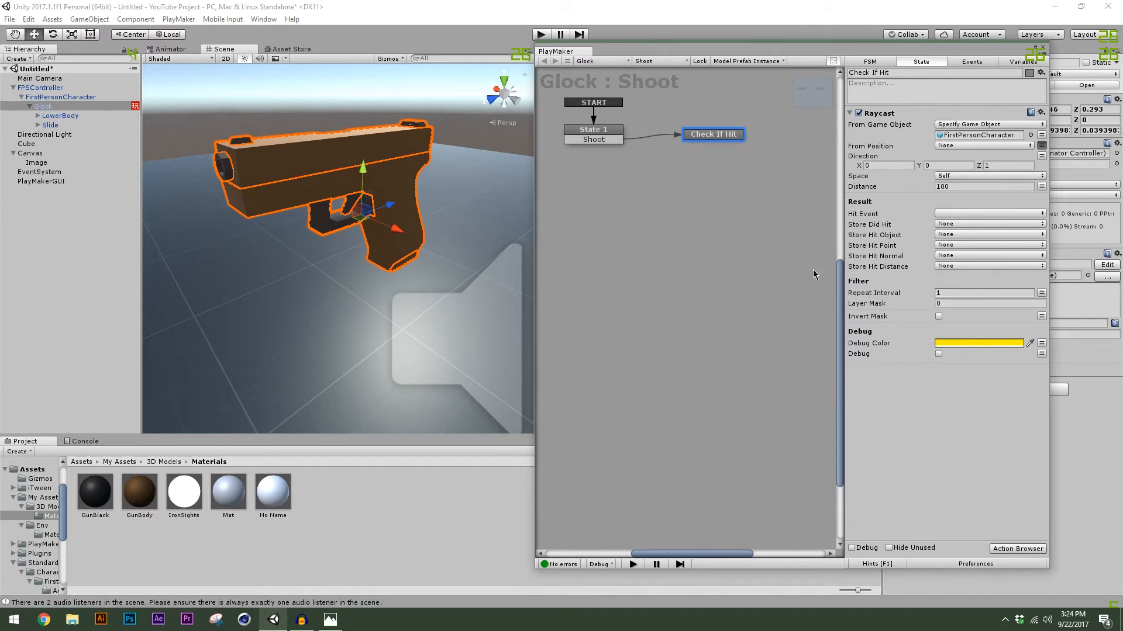
click(964, 186)
text(500)
click(965, 403)
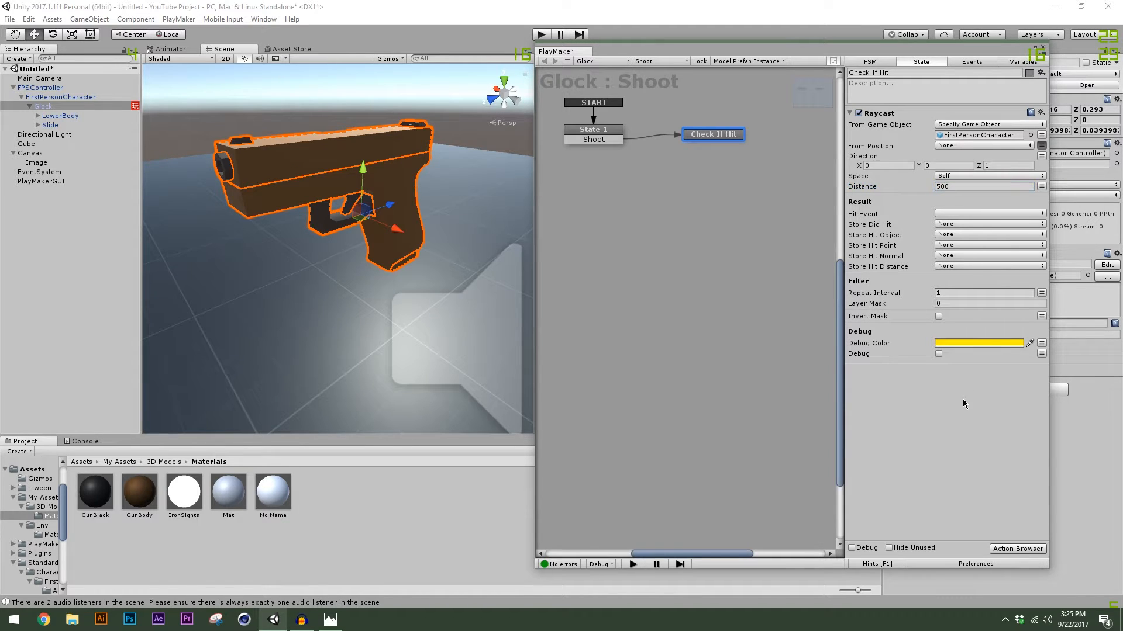
Create a new event I Hit Something as the Raycast's hit event and add its transition to the Check If Hit state
click(963, 213)
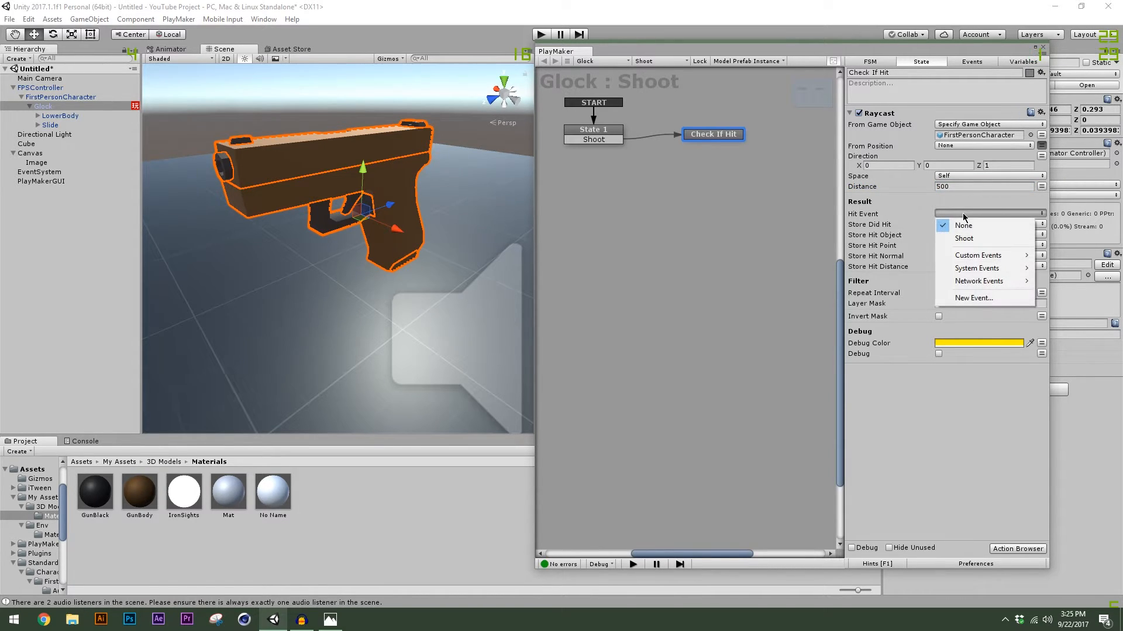
click(974, 302)
text(I Hit)
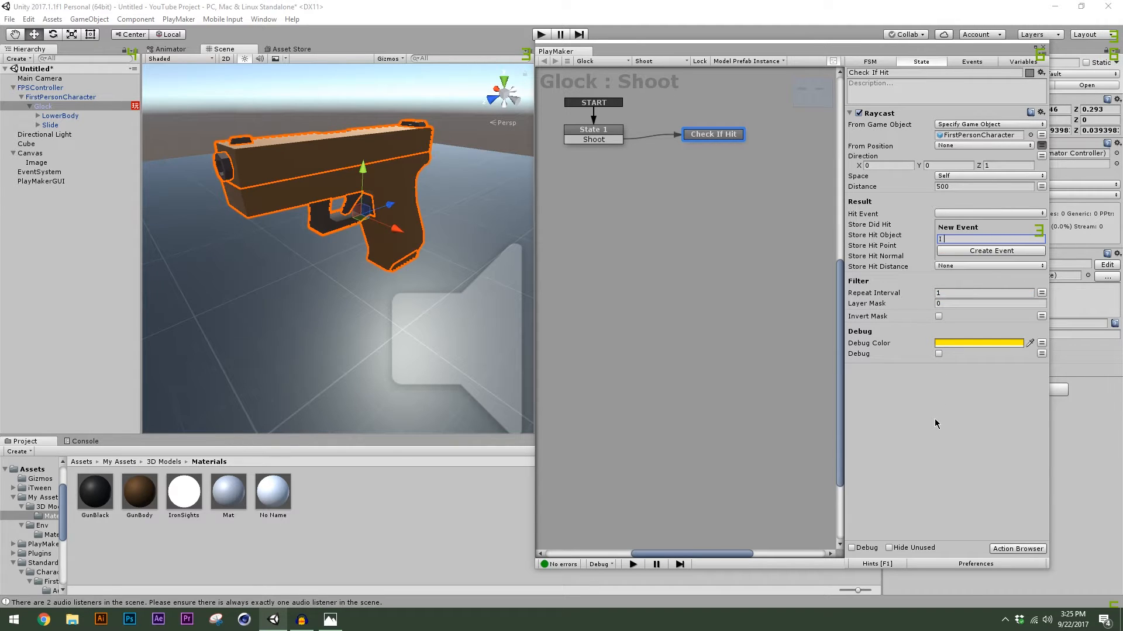
key(BackSpace)
key(BackSpace)
key(BackSpace)
key(BackSpace)
key(BackSpace)
text(I Hit Something)
key(Return)
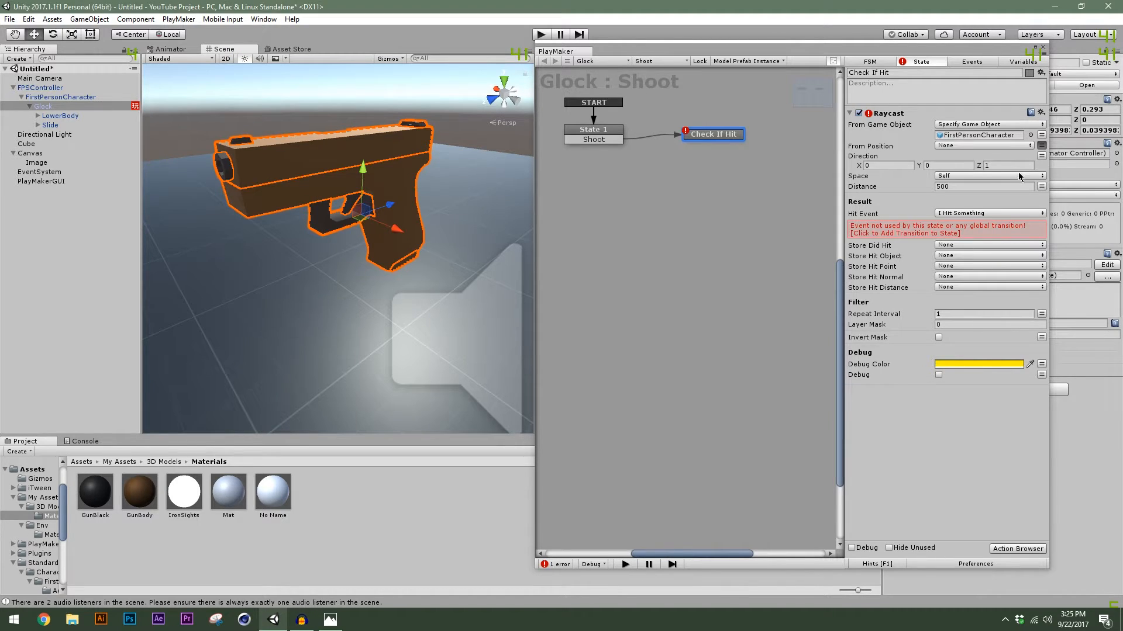
click(956, 226)
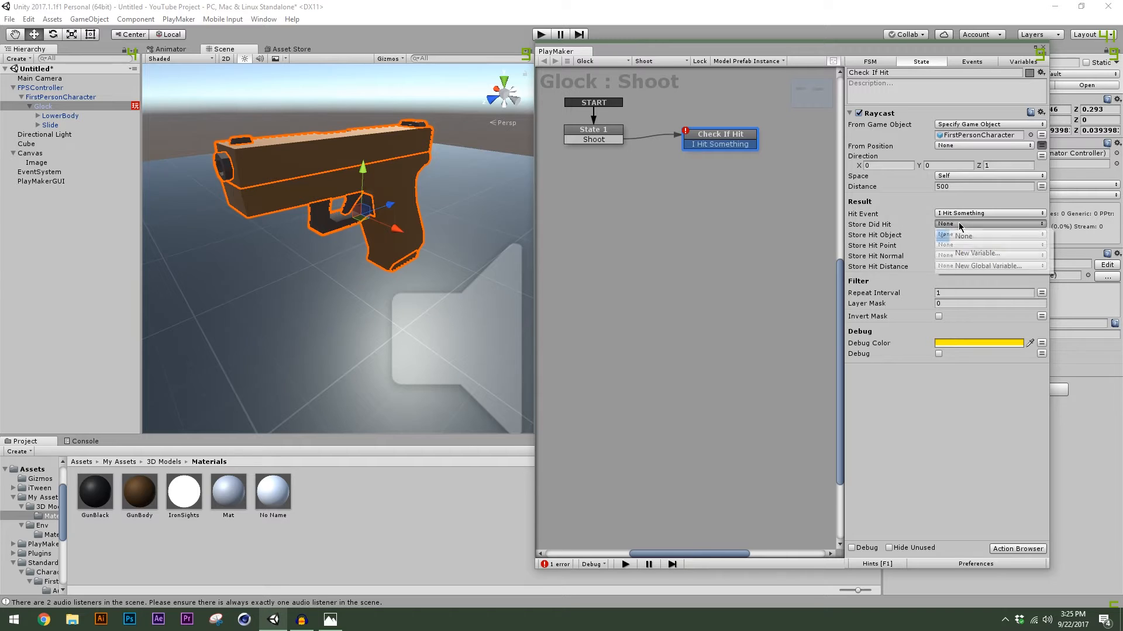
Store the Raycast's did-hit result in a new variable I Hit Something and its hit object in a new variable Hit Object
click(960, 253)
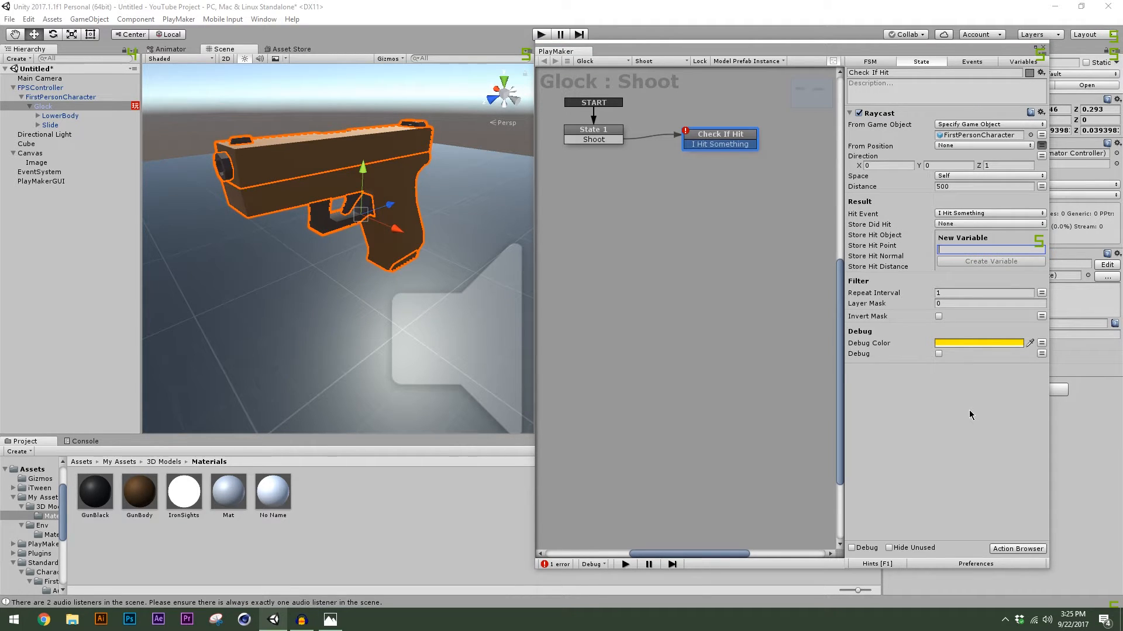
text(I Hit)
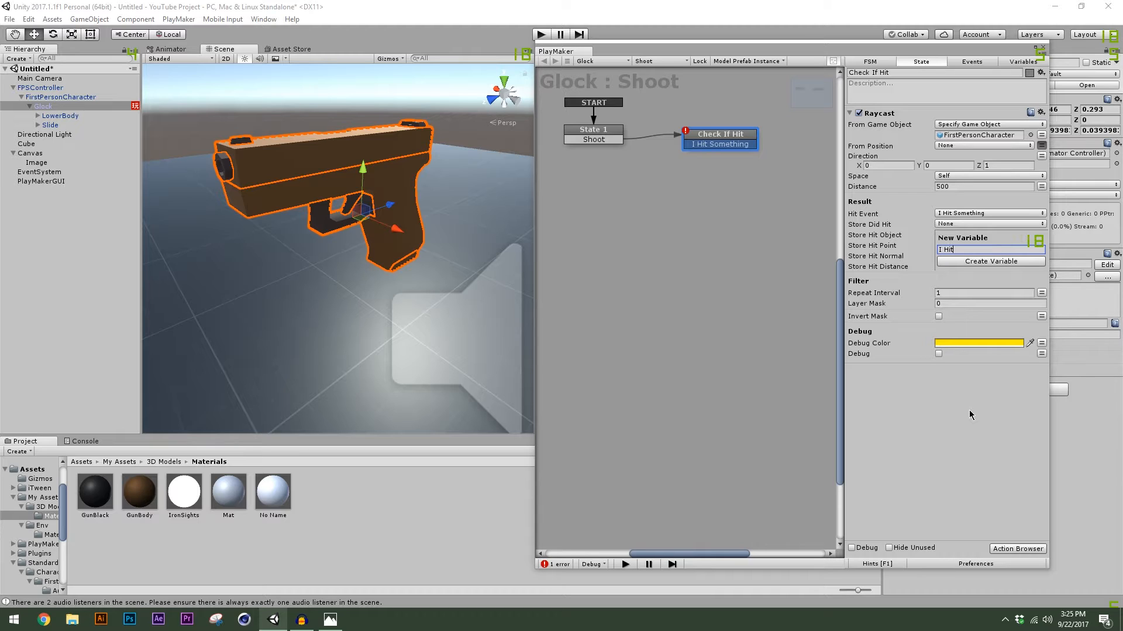
text( Something)
key(Return)
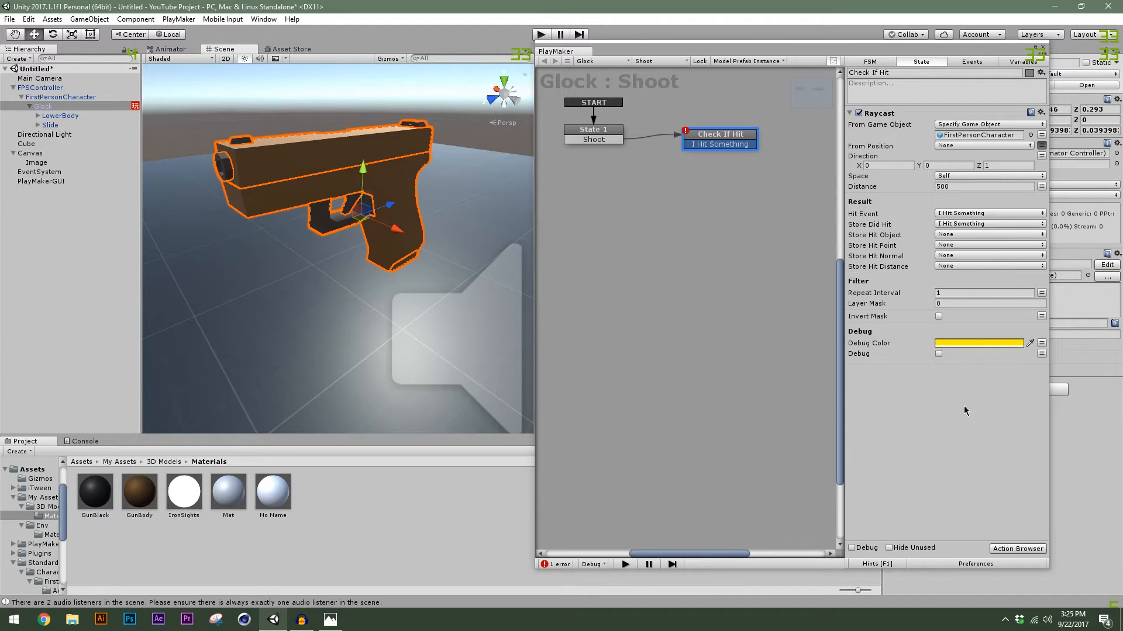
click(975, 263)
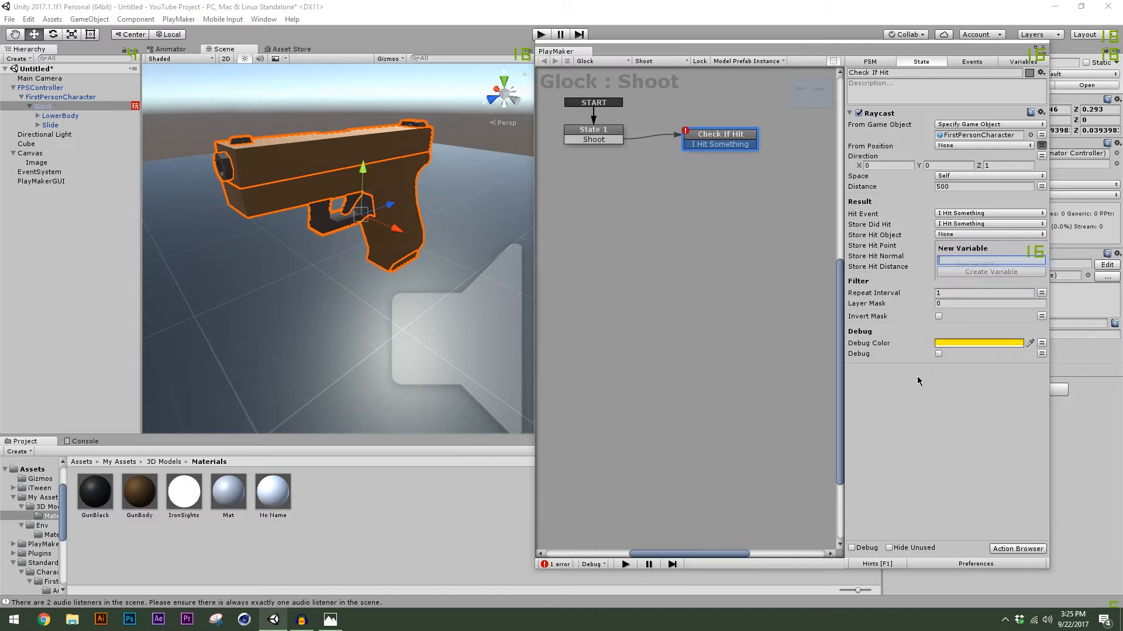
text(Hit)
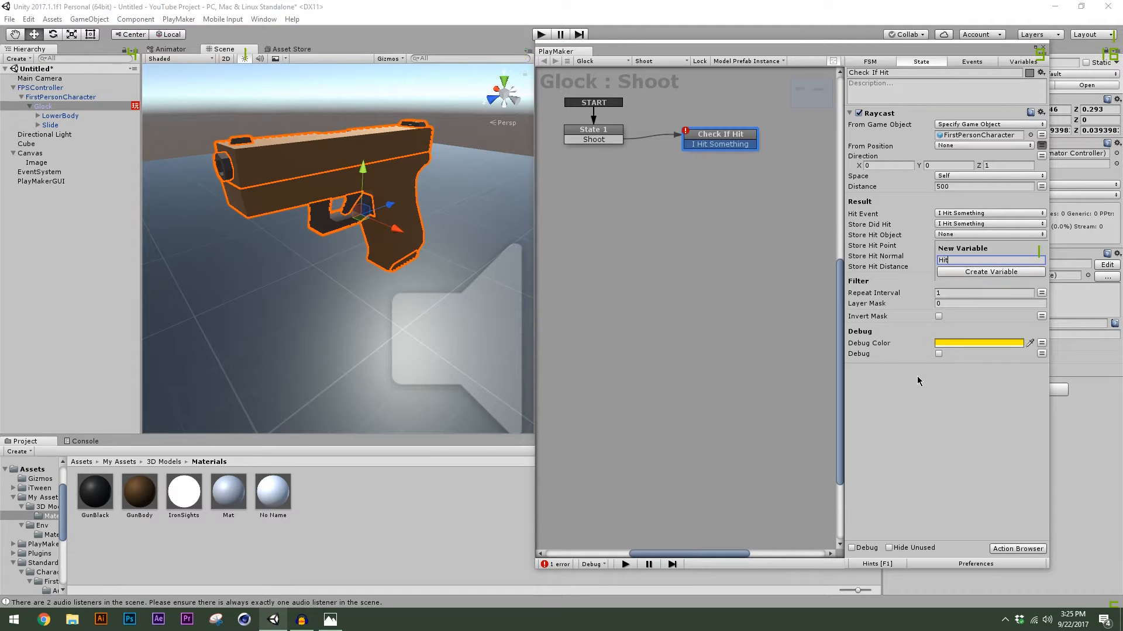
text( Object)
key(Return)
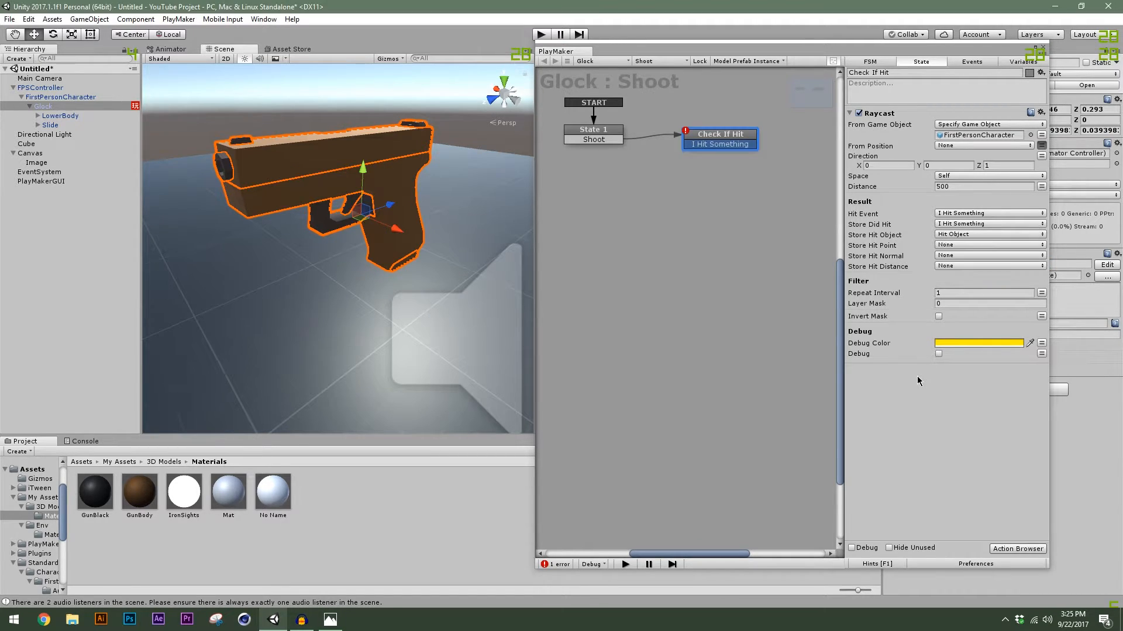
Store the Raycast's hit point in a new variable named Hit Point
click(951, 246)
click(972, 273)
text(Hit )
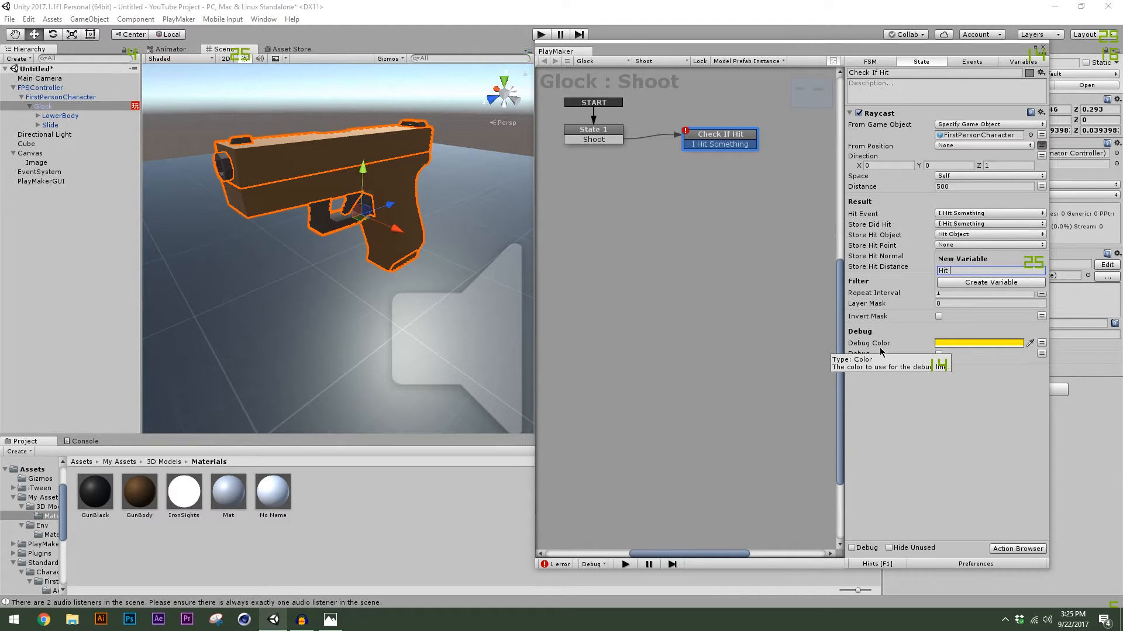
text(Point)
key(Return)
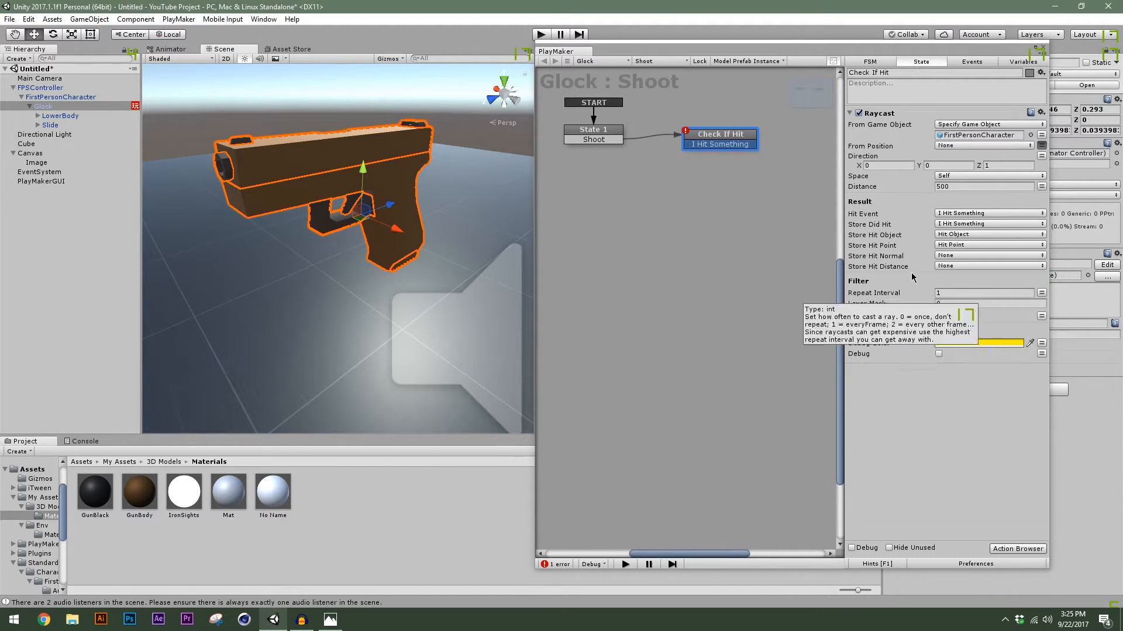
Store the Raycast's hit normal in a new variable named Hit Normal
click(942, 256)
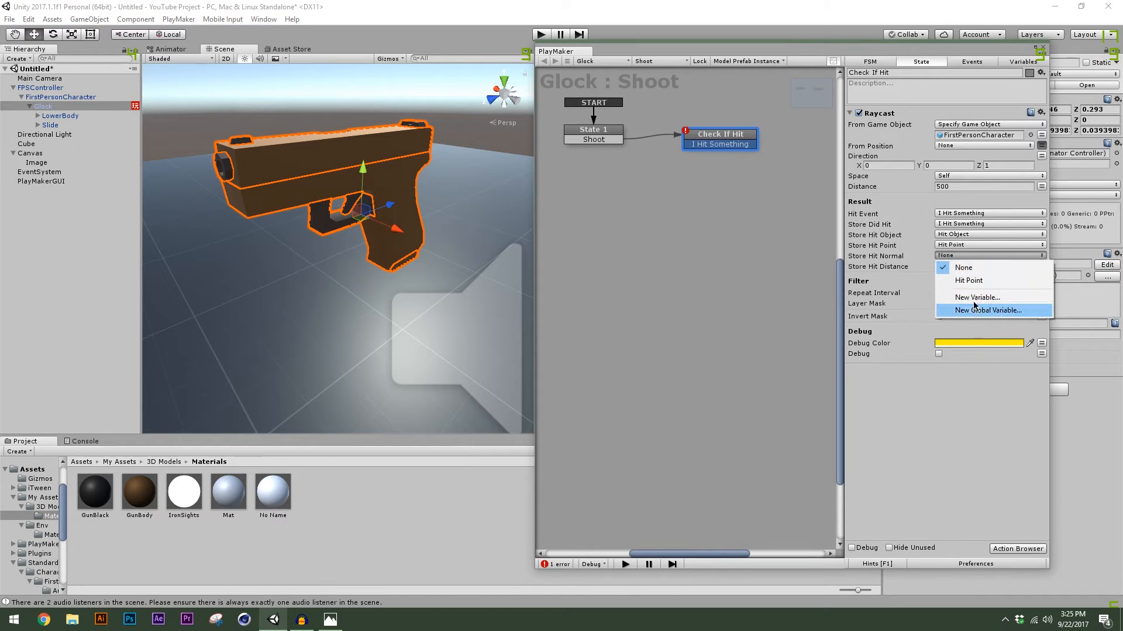
click(977, 297)
text(Hit NO)
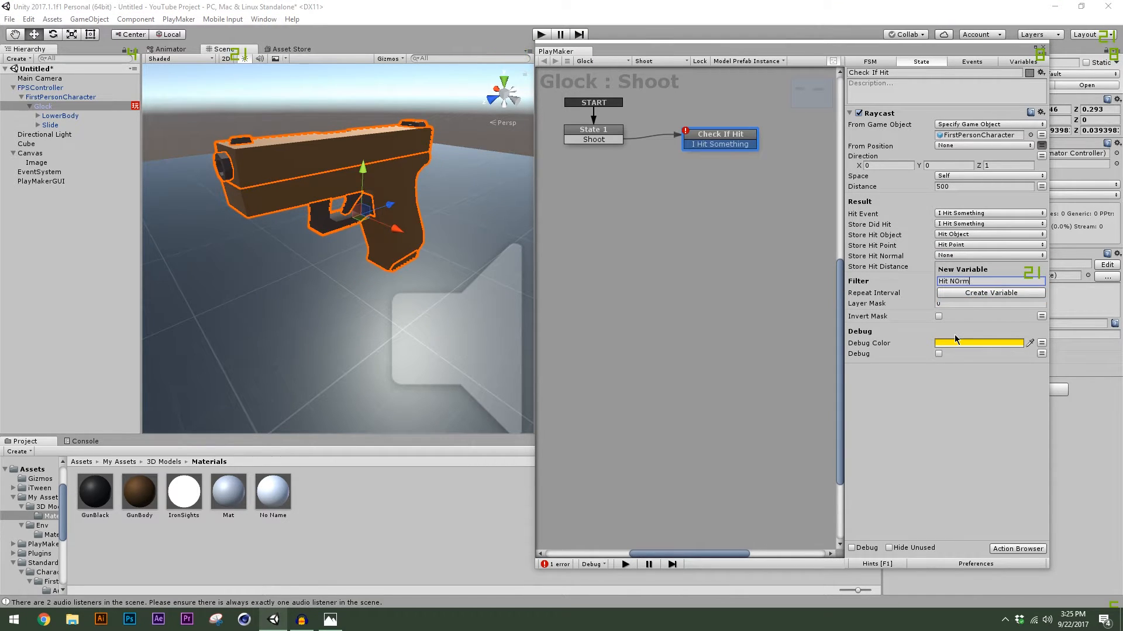
key(BackSpace)
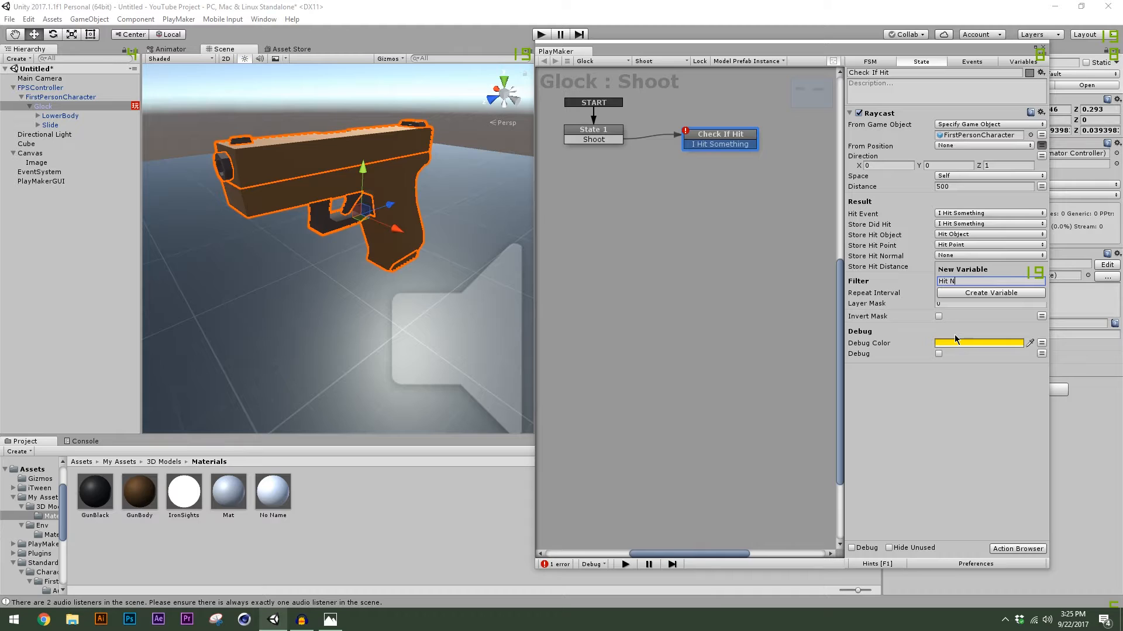
text(ormal)
key(Return)
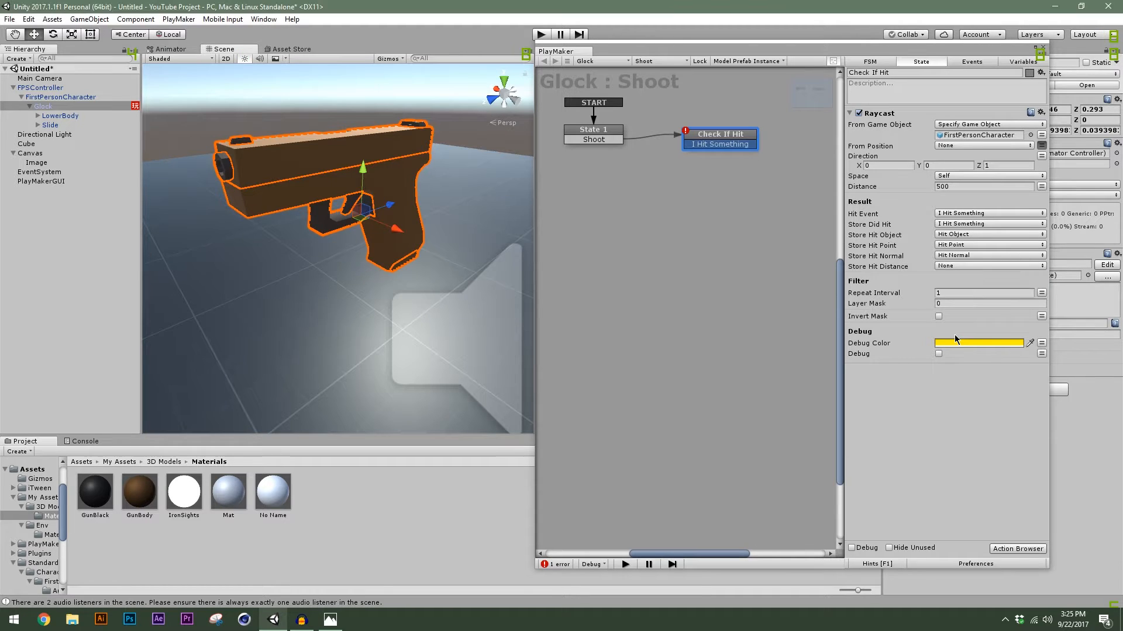
Store the Raycast's hit distance in a new variable named Hit Distance and enable the action's Debug option
click(988, 266)
click(976, 296)
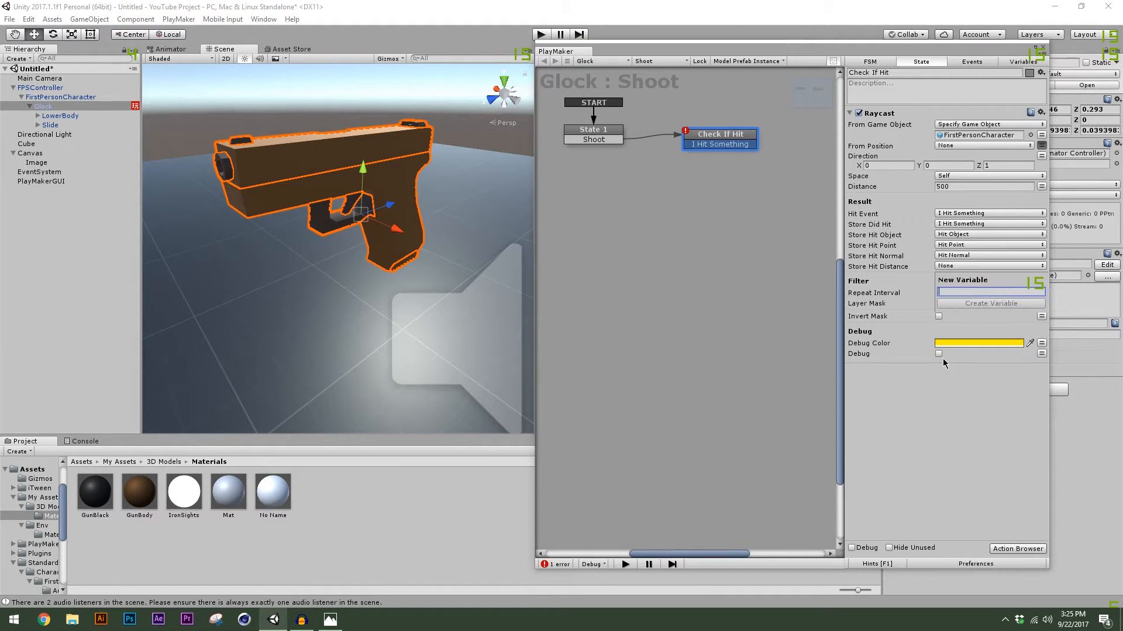
text(Hit D)
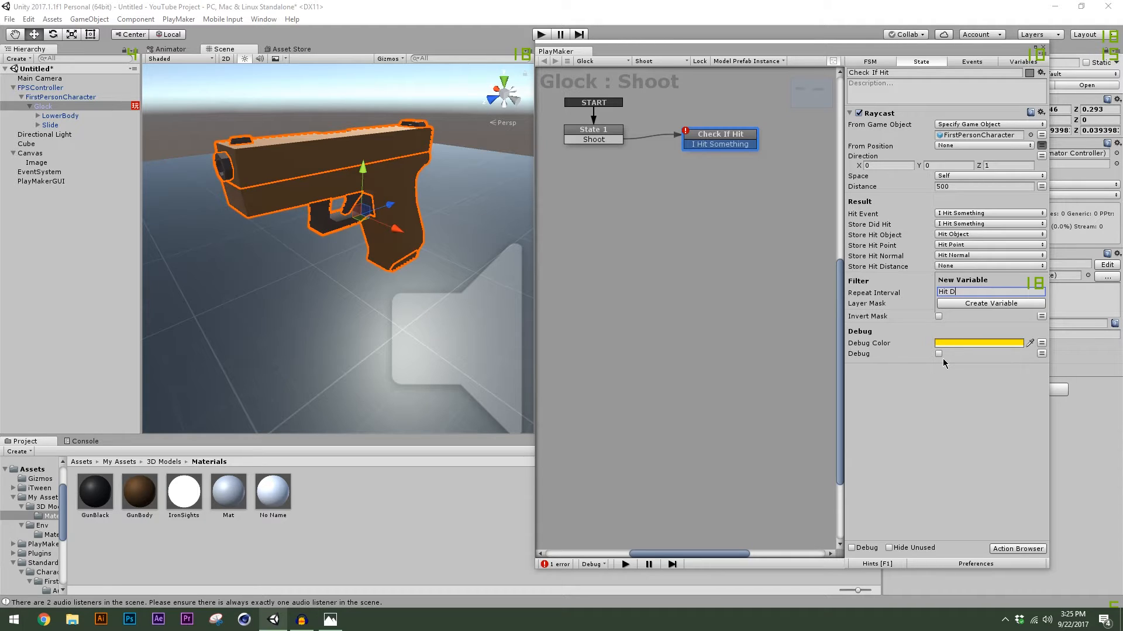
text(istance)
key(Return)
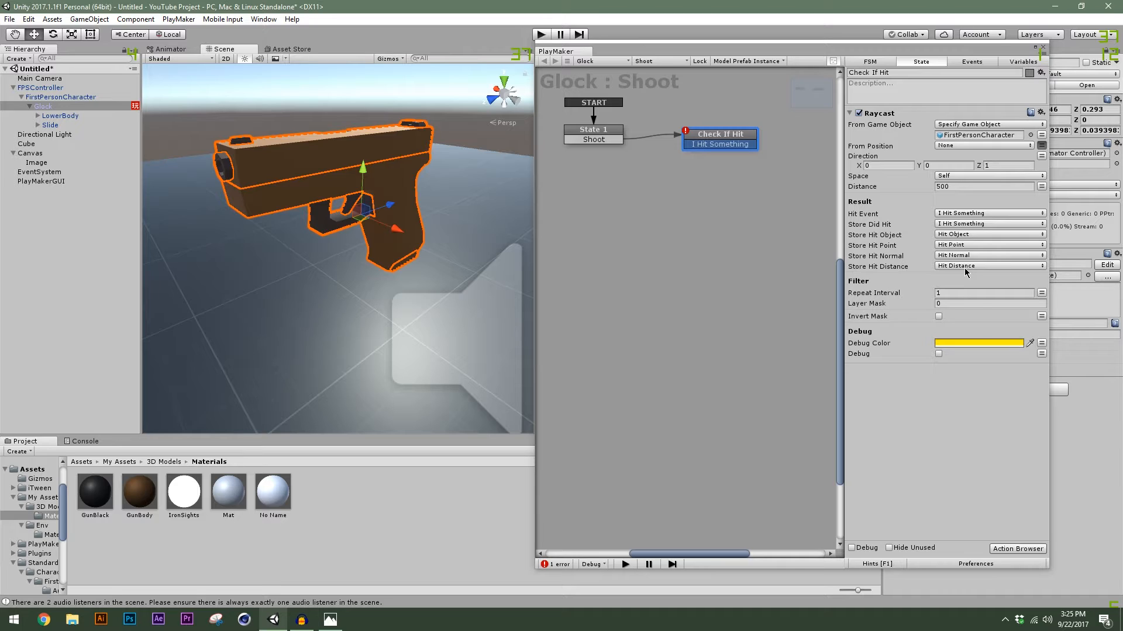
drag(803, 51, 805, 48)
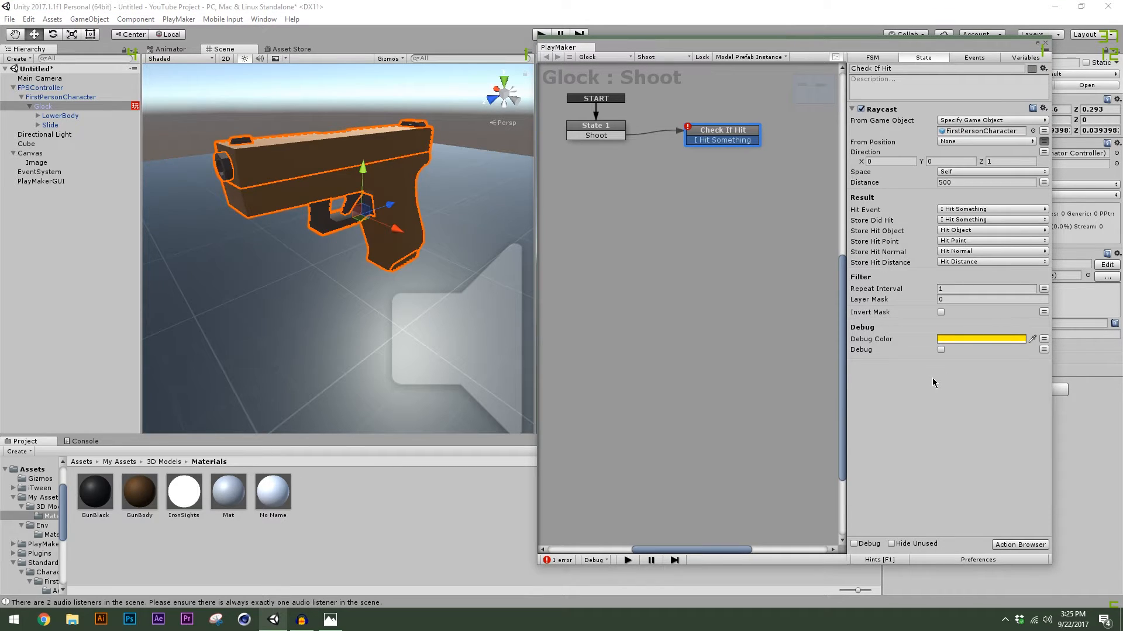
click(941, 350)
Add a Wait action to the Check If Hit state and set its time to 0
click(1020, 545)
text(wa)
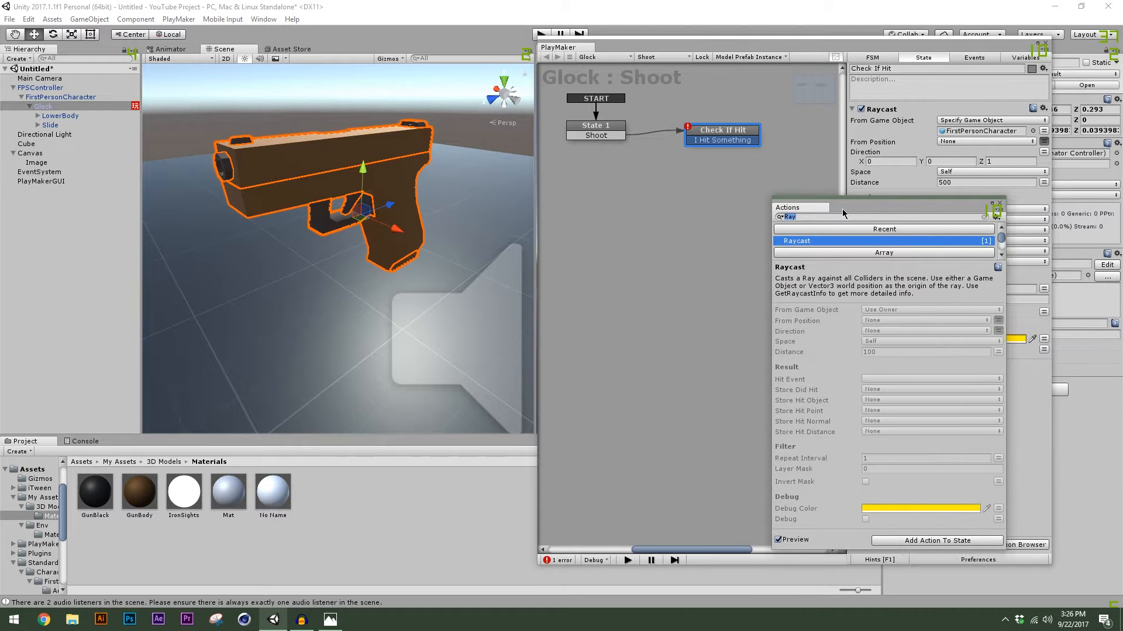
text(it)
double_click(874, 242)
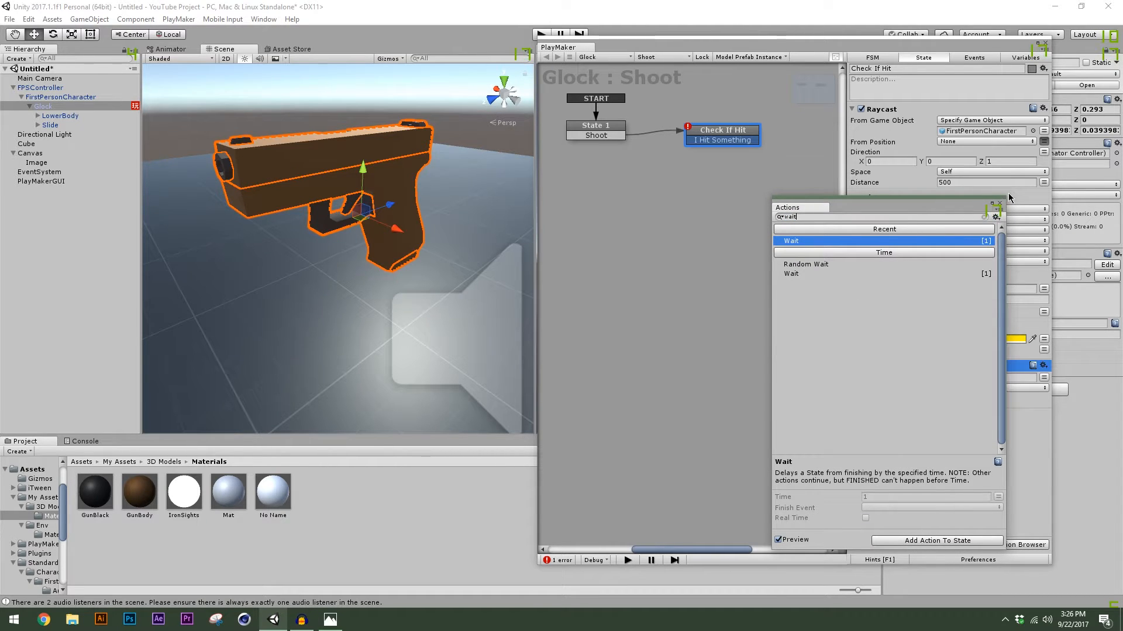
click(1001, 199)
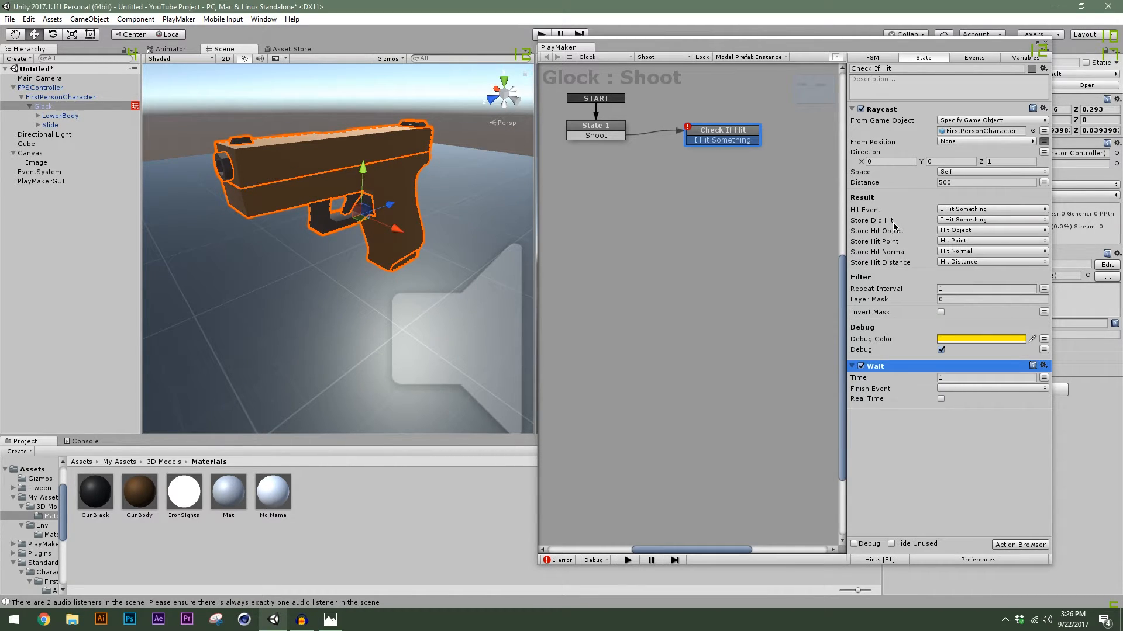
click(955, 378)
text(0)
click(948, 506)
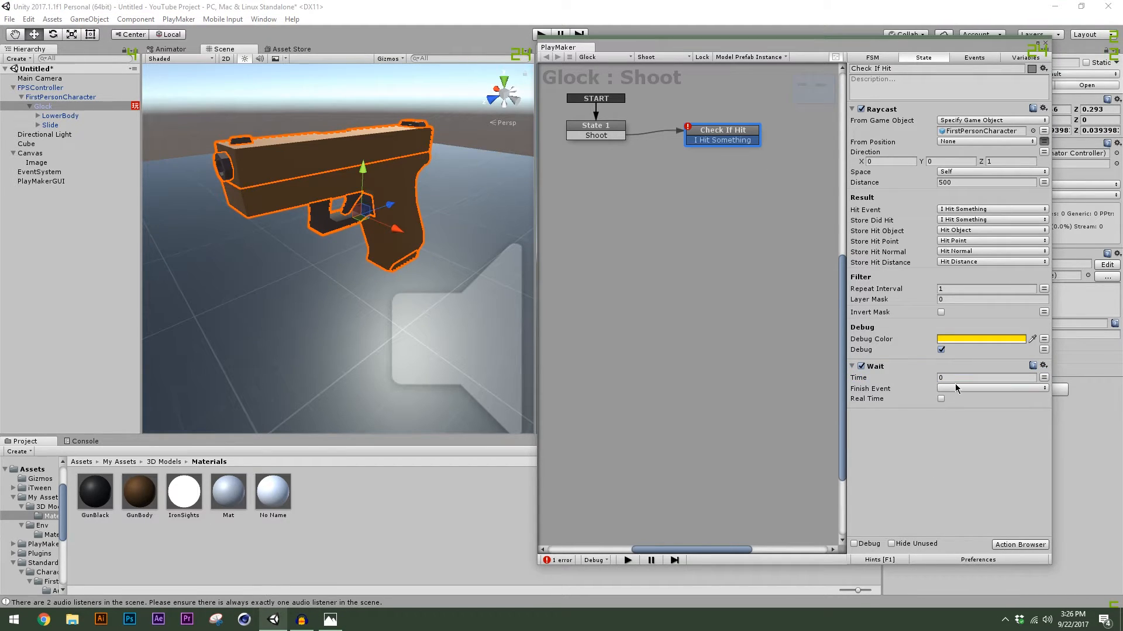
Create a new event named Nothing as the Wait action's finish event and add its transition to the Check If Hit state
click(963, 387)
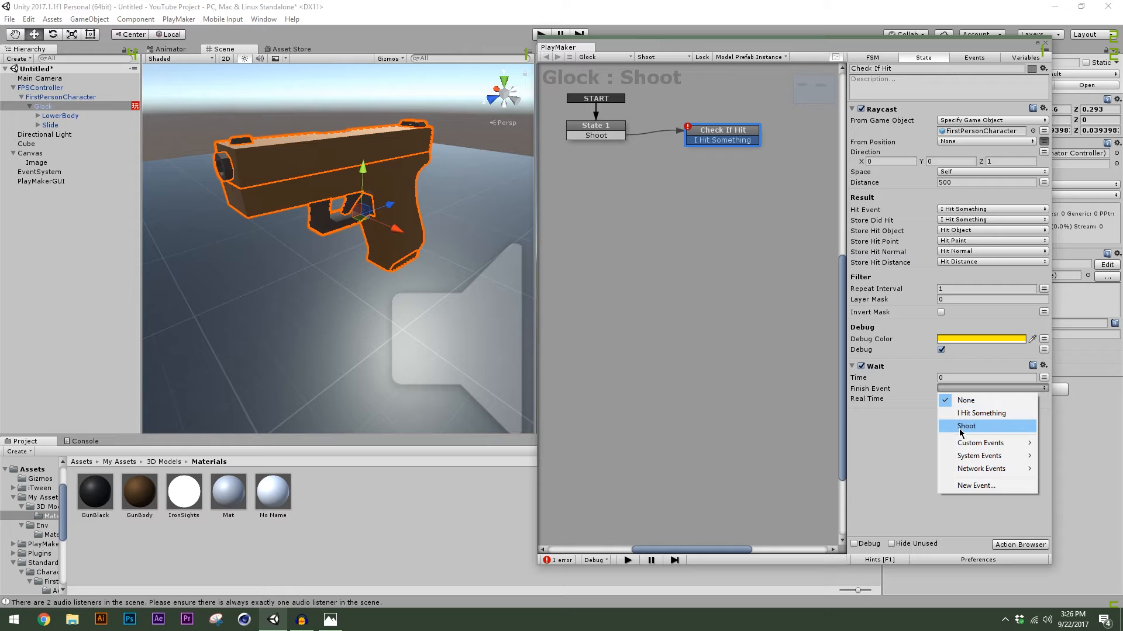
click(928, 419)
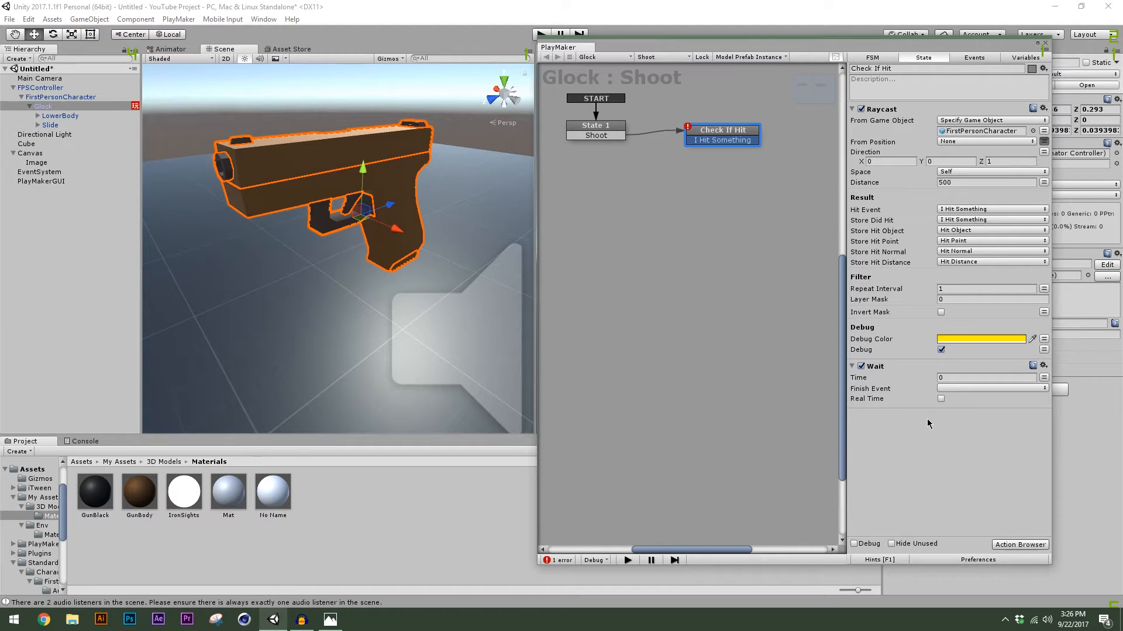
click(947, 389)
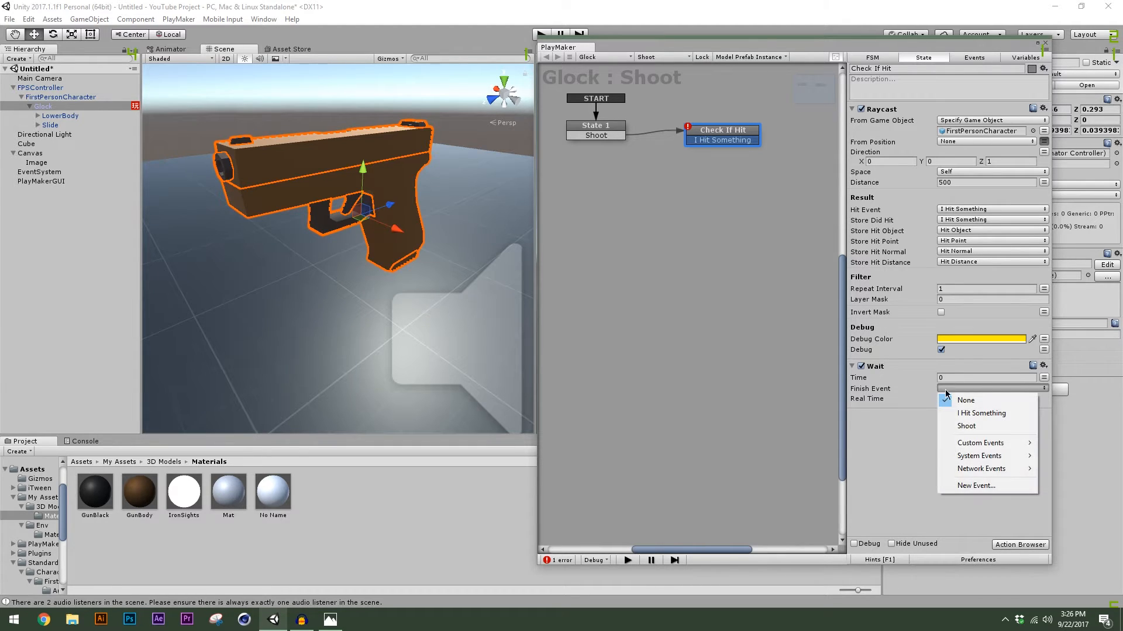
click(961, 486)
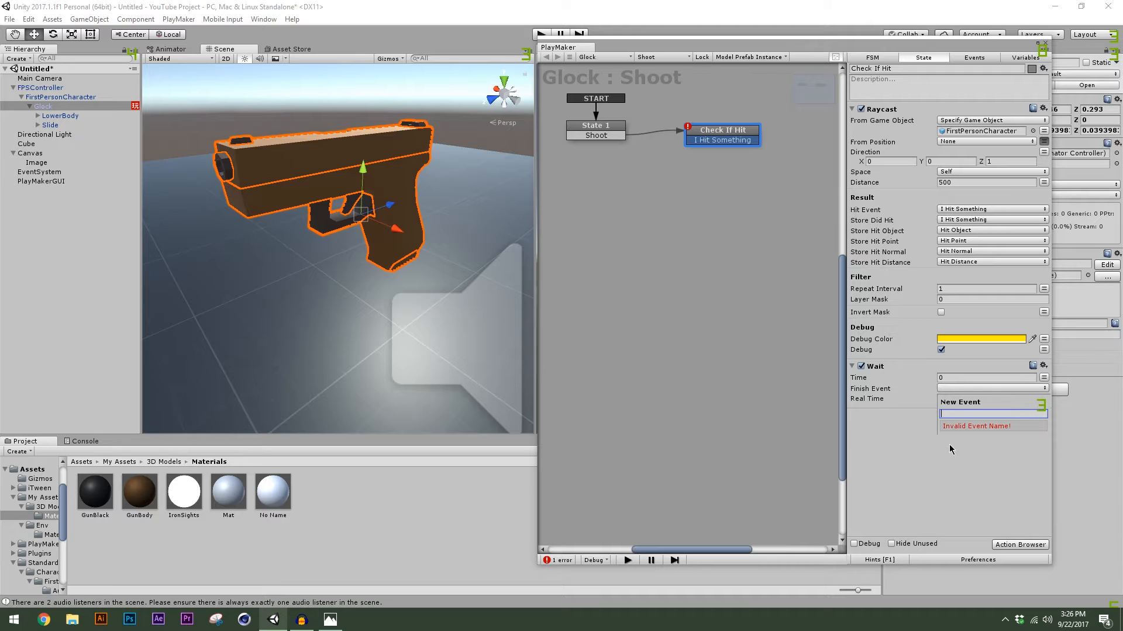
text(Nothing)
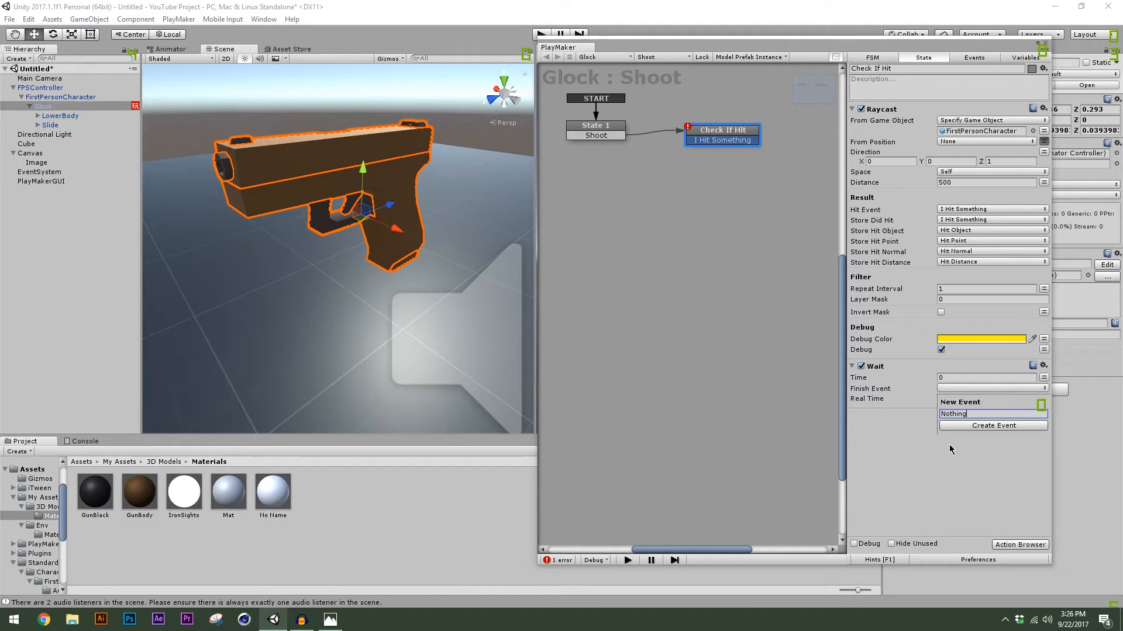
key(Return)
click(938, 408)
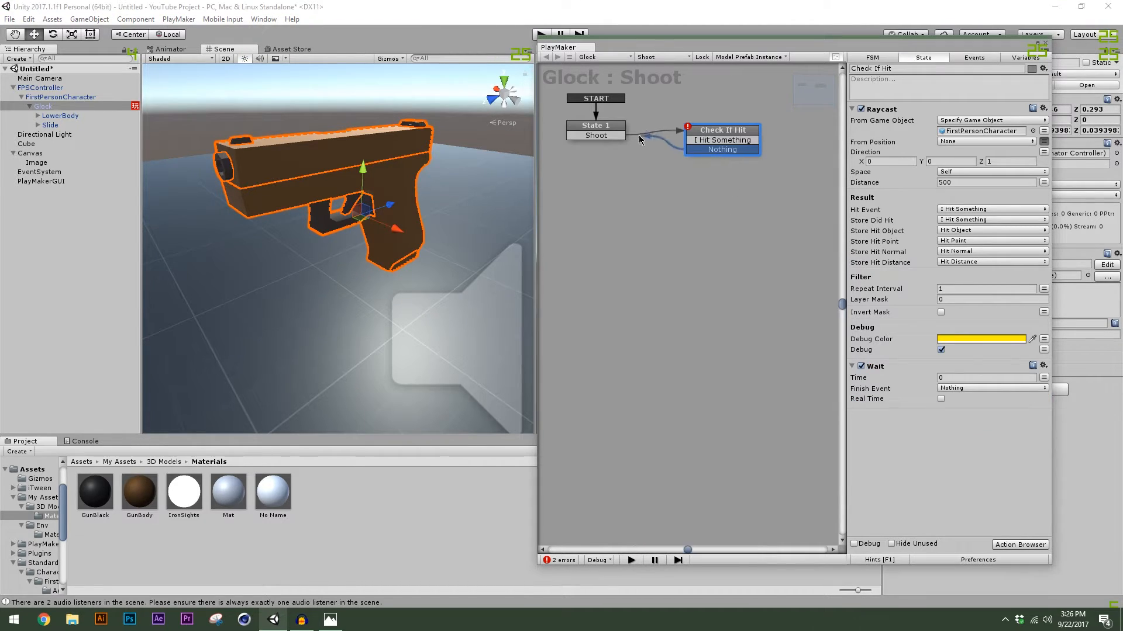
Link the Nothing transition back to State 1 and rename that state Idle
drag(714, 150, 617, 127)
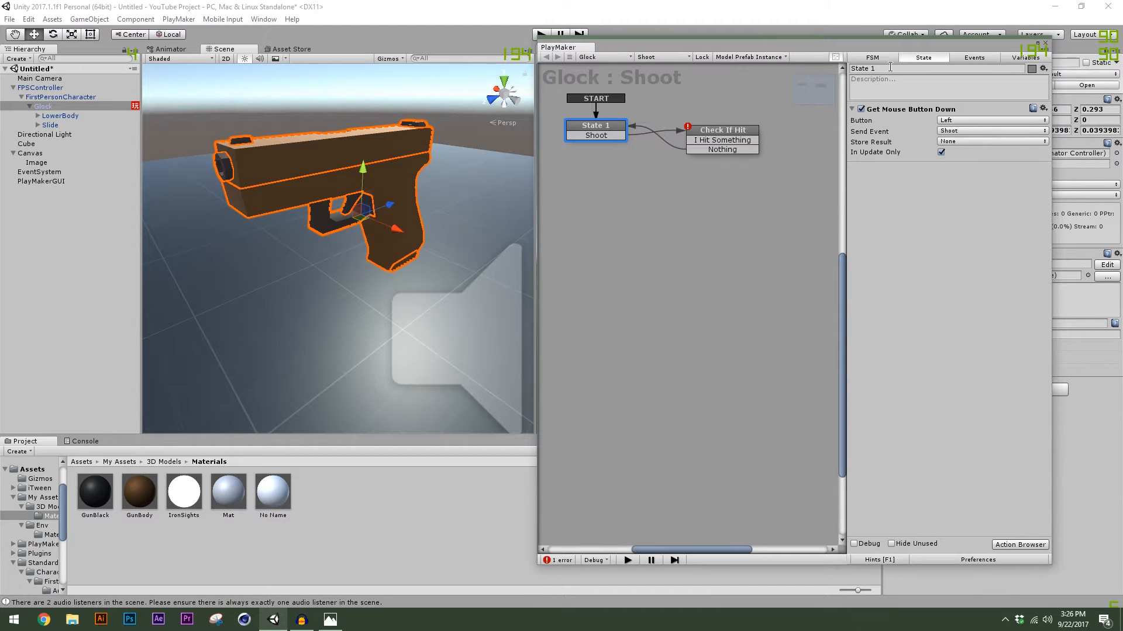
click(850, 69)
text(Idle)
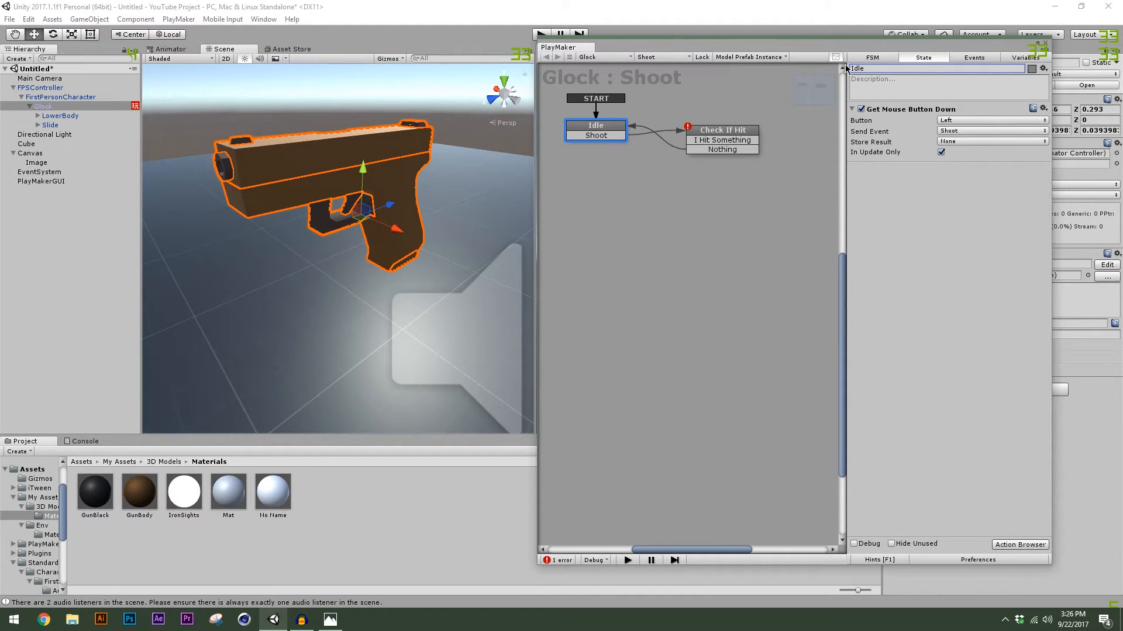
Create a new state below Check If Hit from the I Hit Something transition and name it Add Force
click(752, 135)
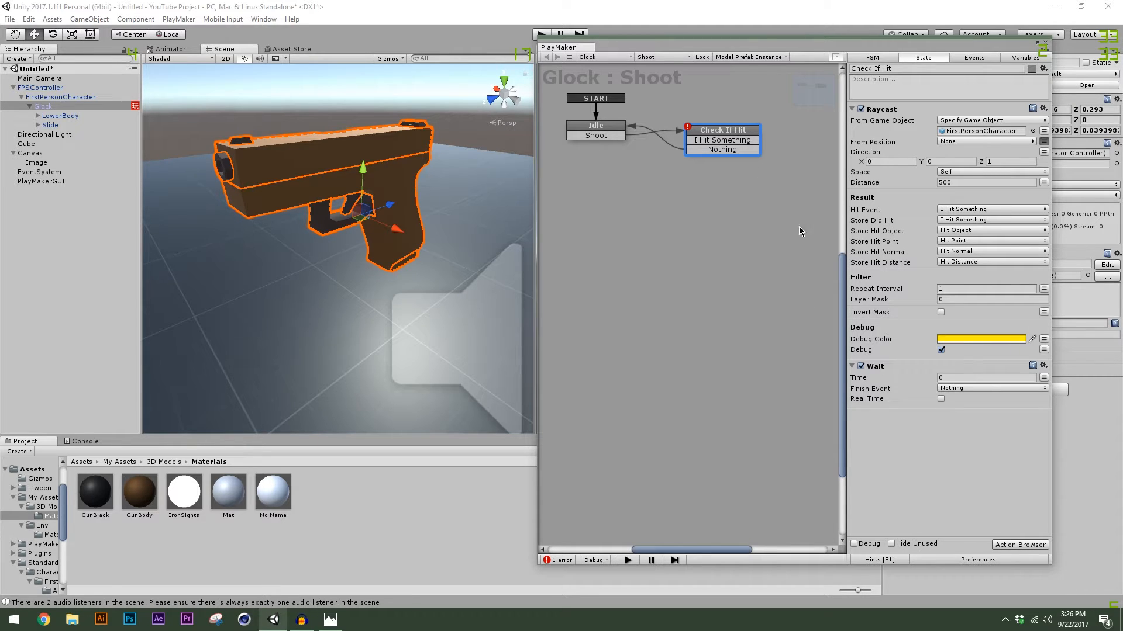
drag(744, 131, 725, 250)
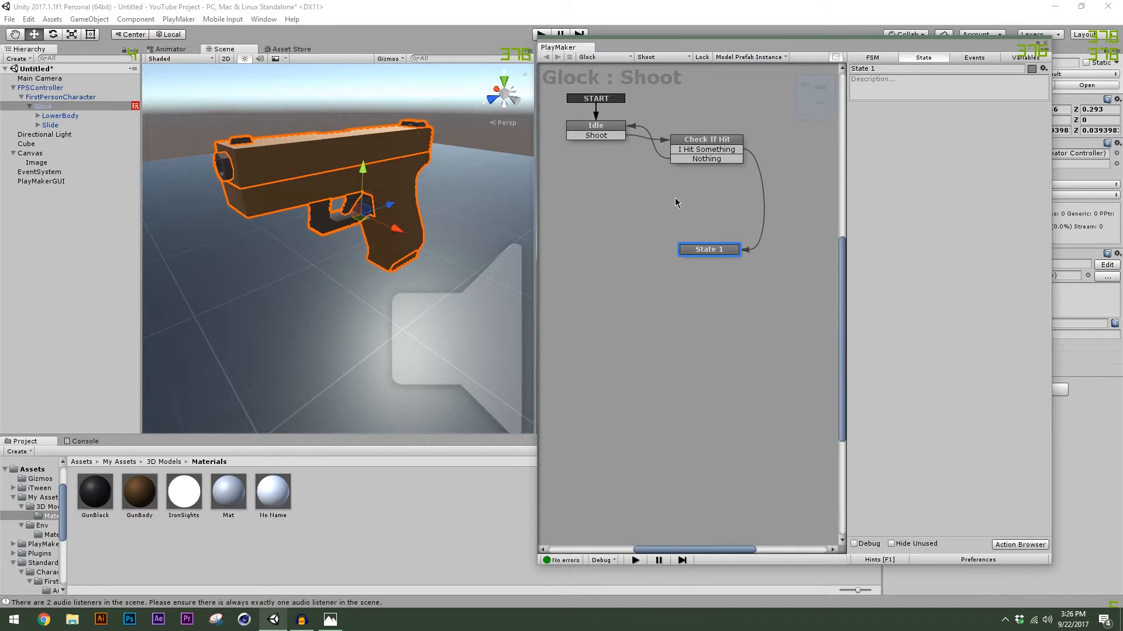
click(882, 68)
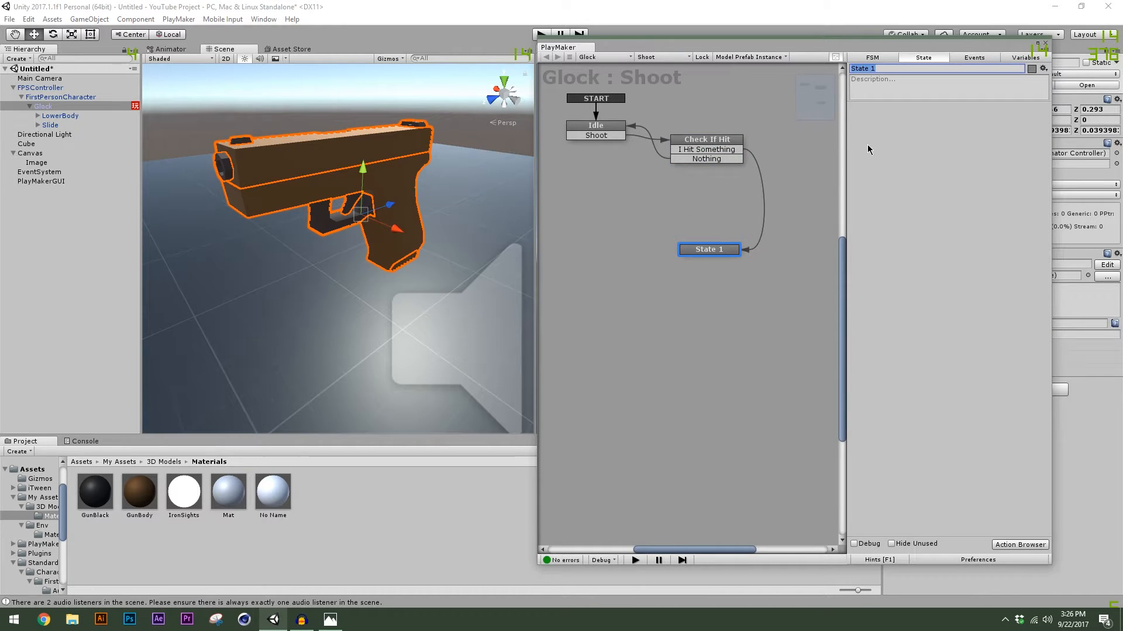
text(Add Force)
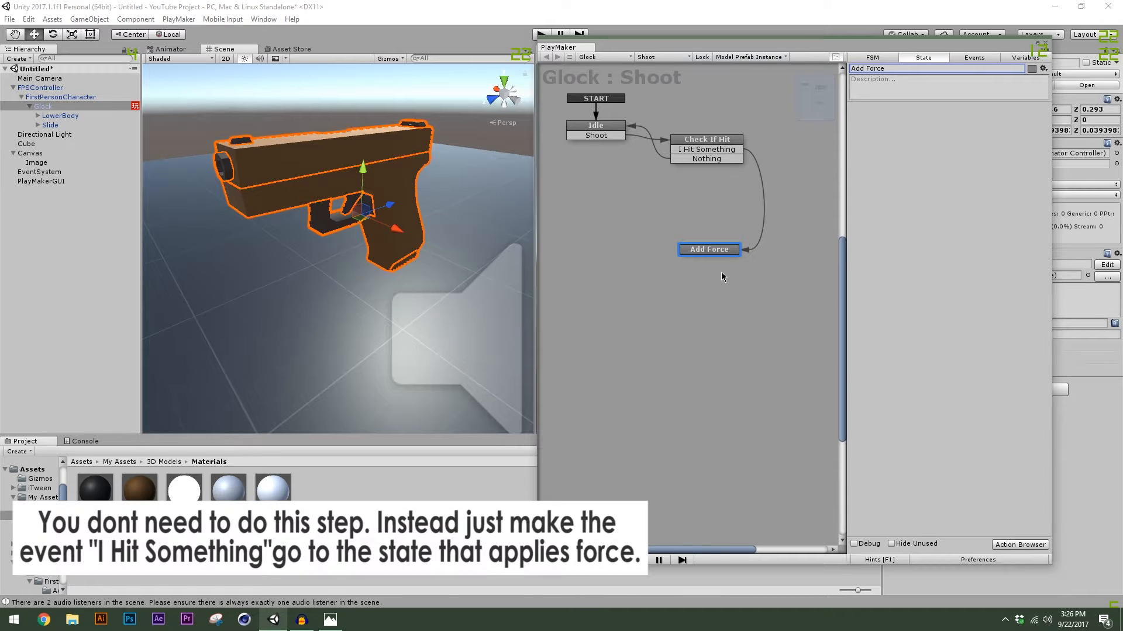
Add a Convert Bool To Float action to the Add Force state
click(1014, 543)
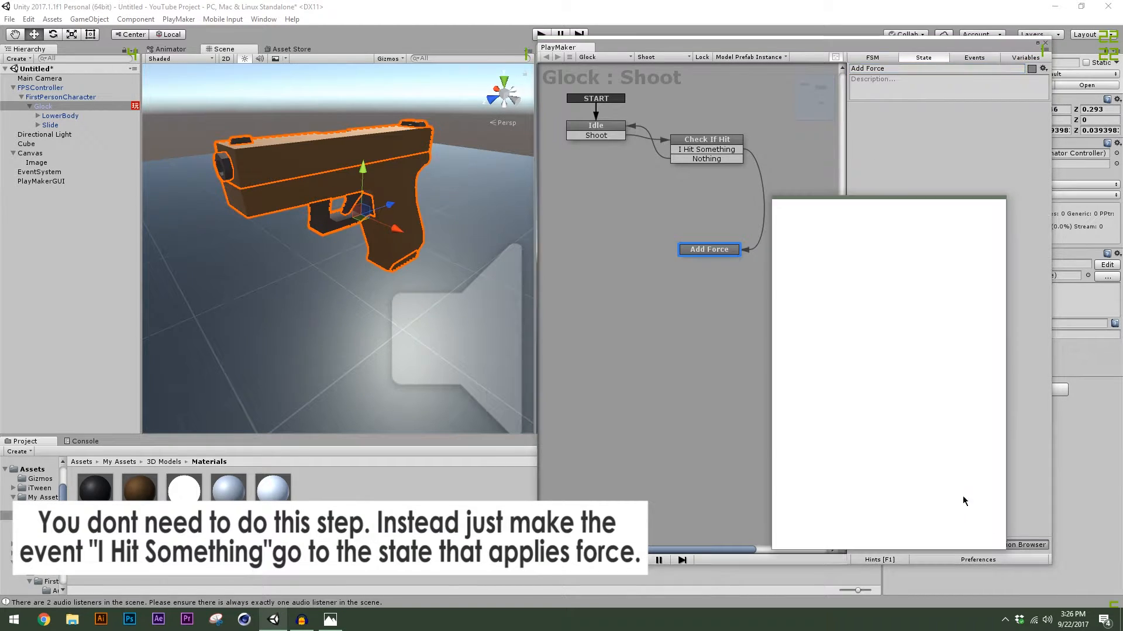
text(Con)
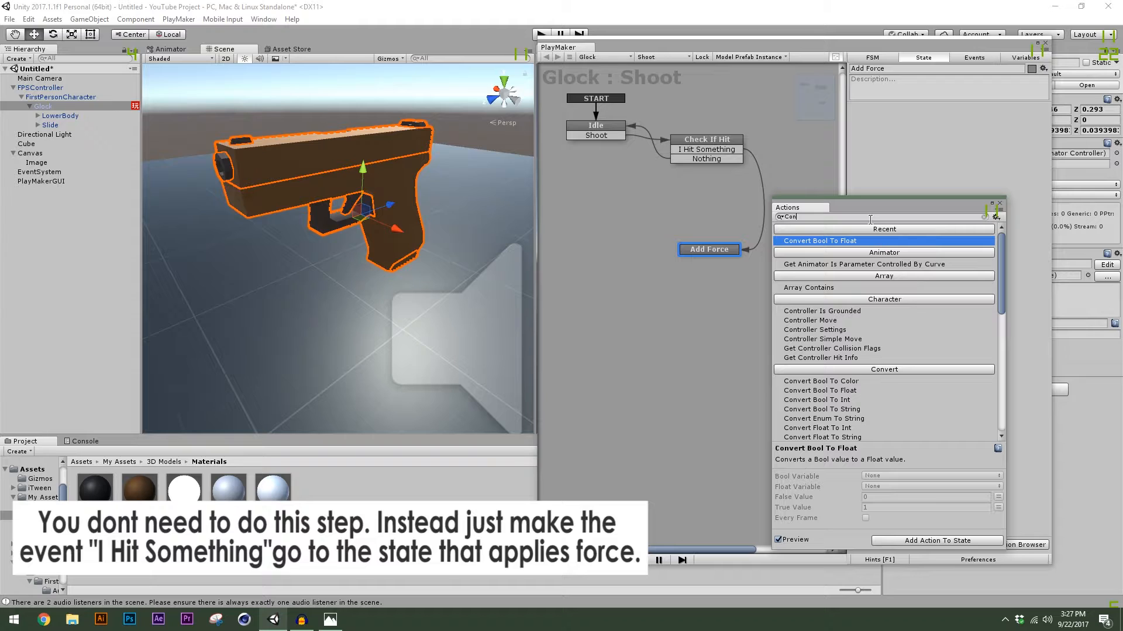
double_click(866, 241)
click(1001, 205)
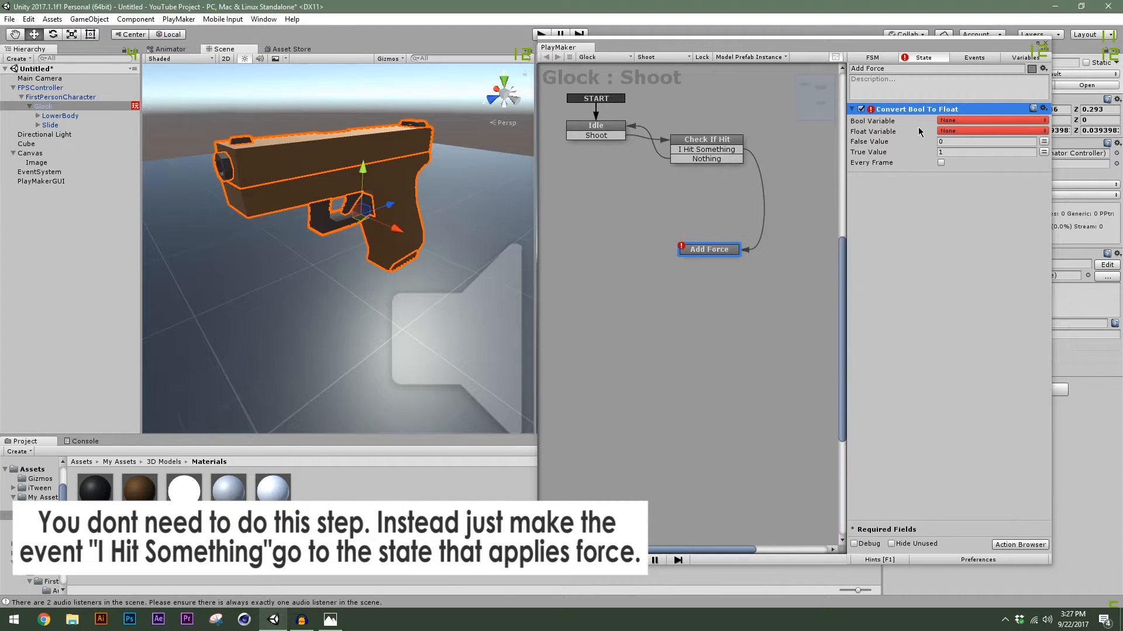
click(722, 253)
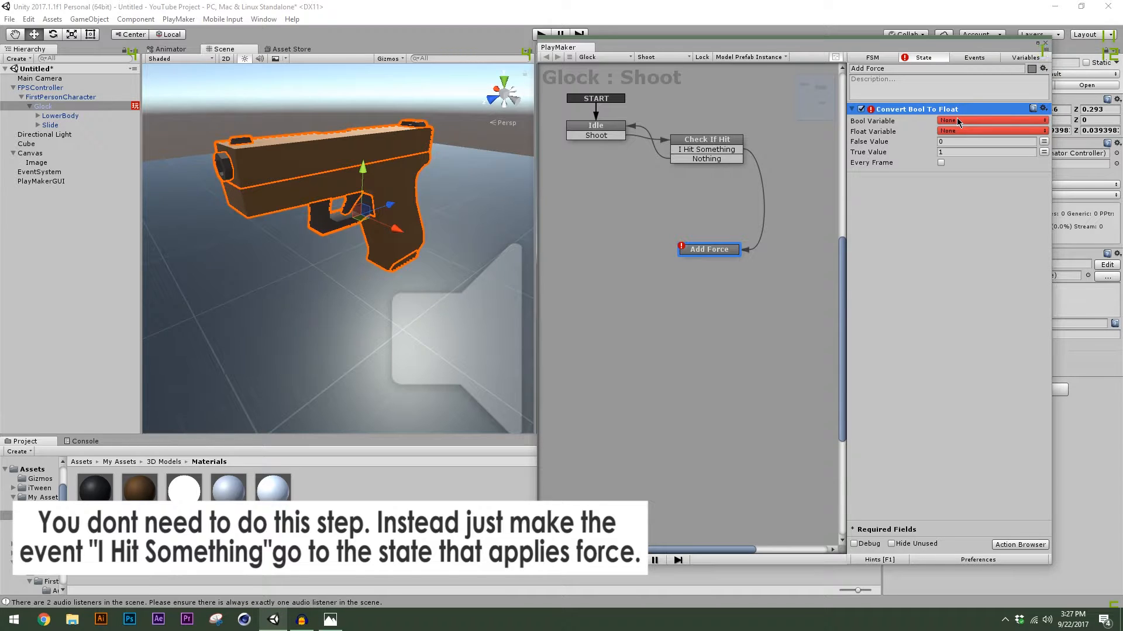
click(907, 210)
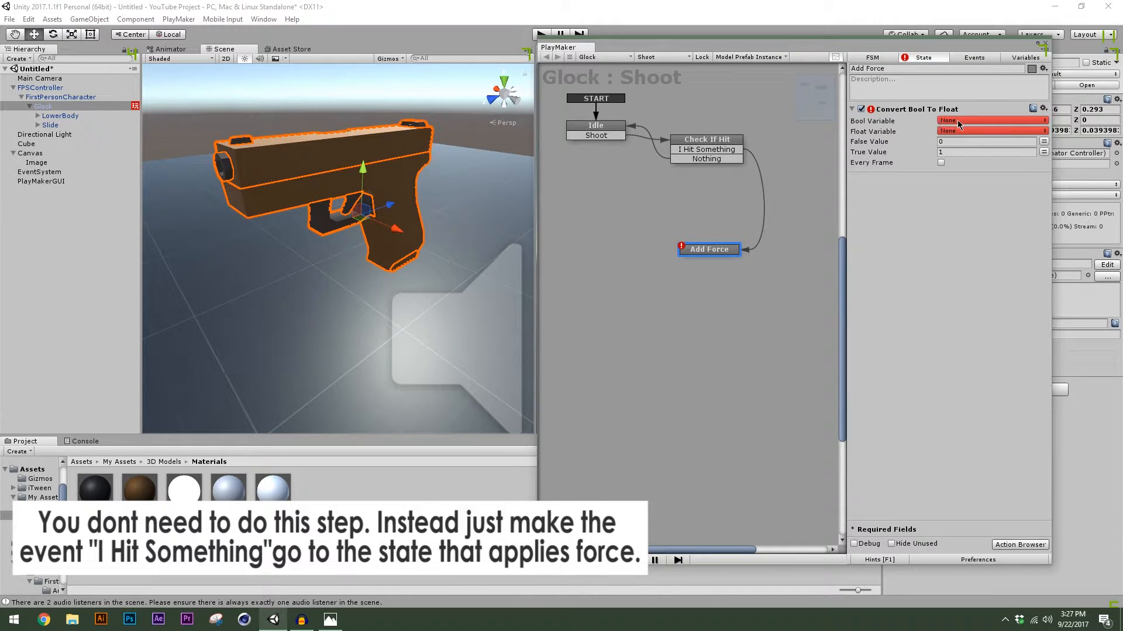
Set the conversion's bool variable to I Hit Something and its float variable to a new variable named HitVariable
click(942, 121)
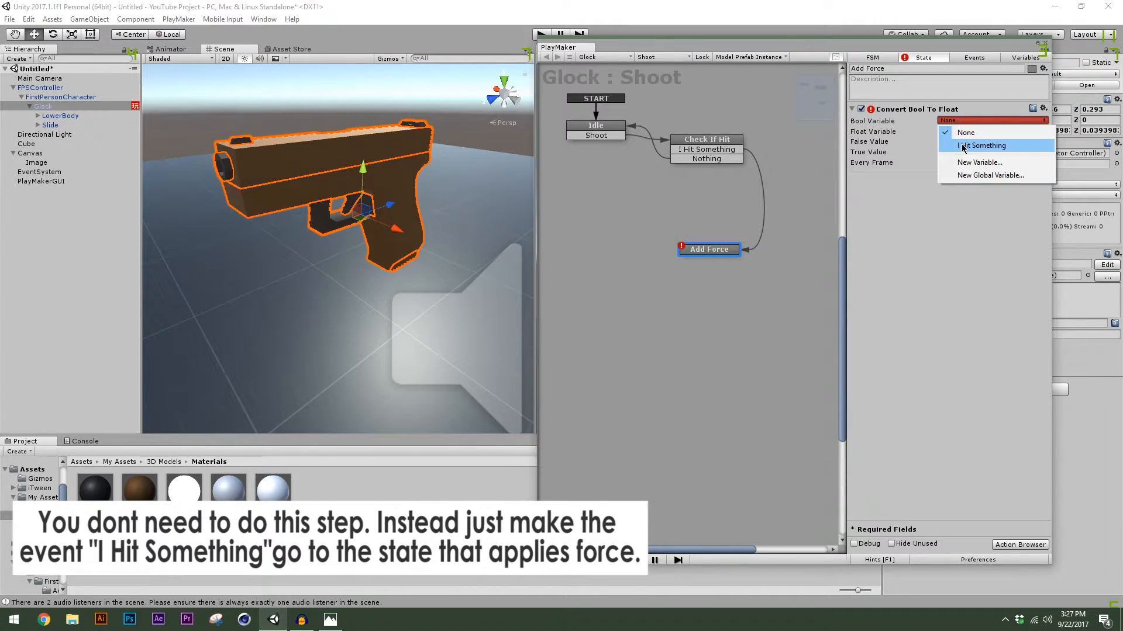
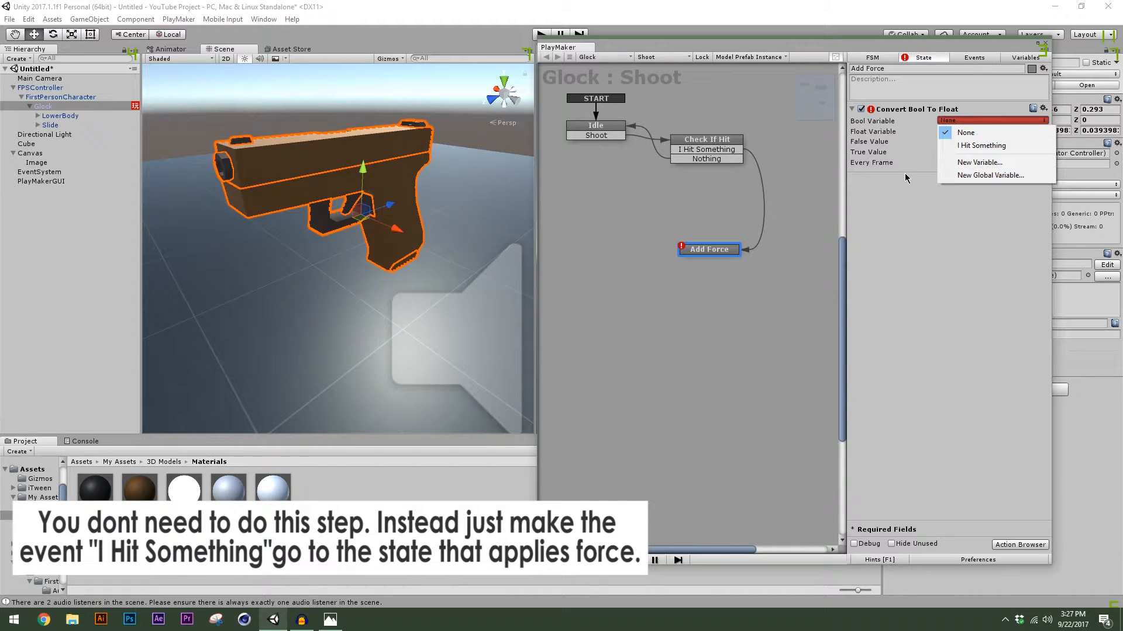
click(971, 145)
click(951, 132)
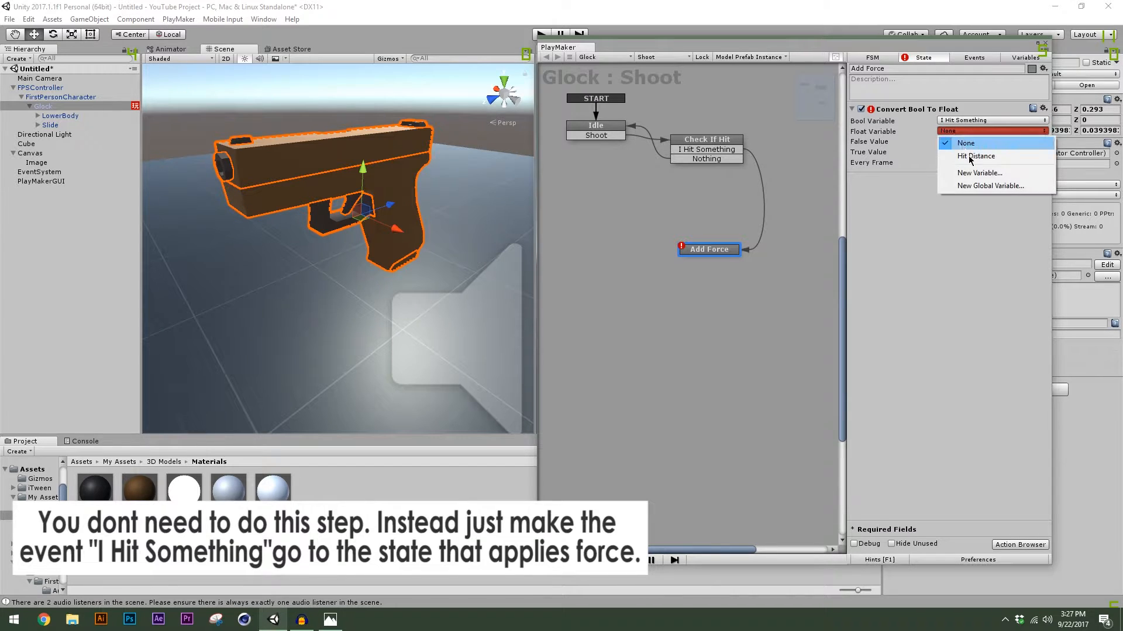
click(959, 153)
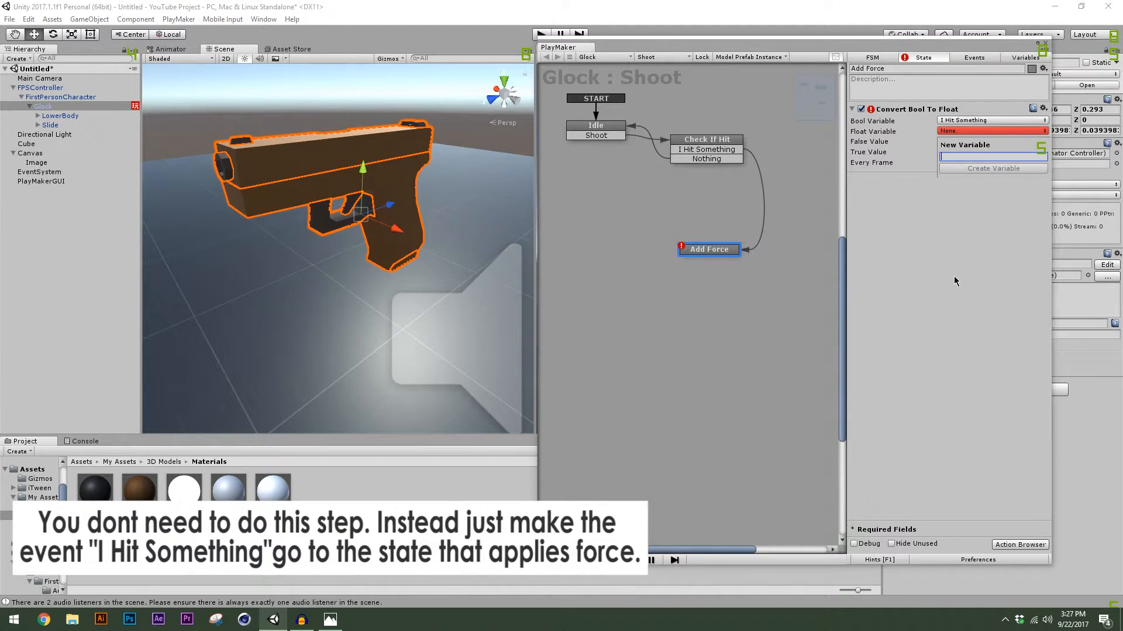
text(H)
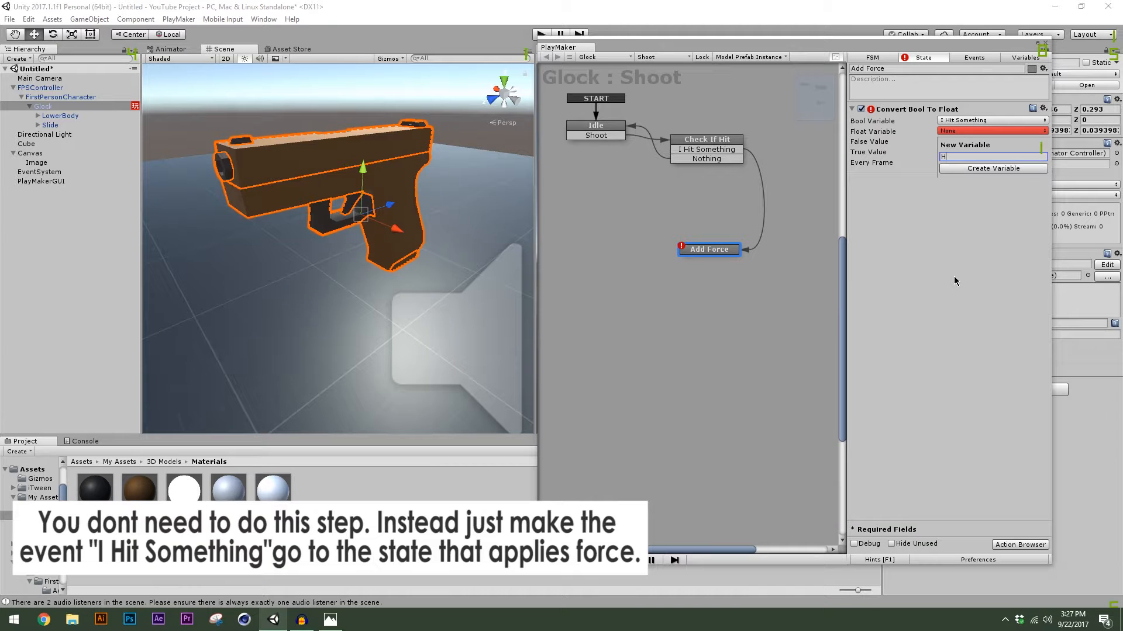
text(itVariable)
key(Return)
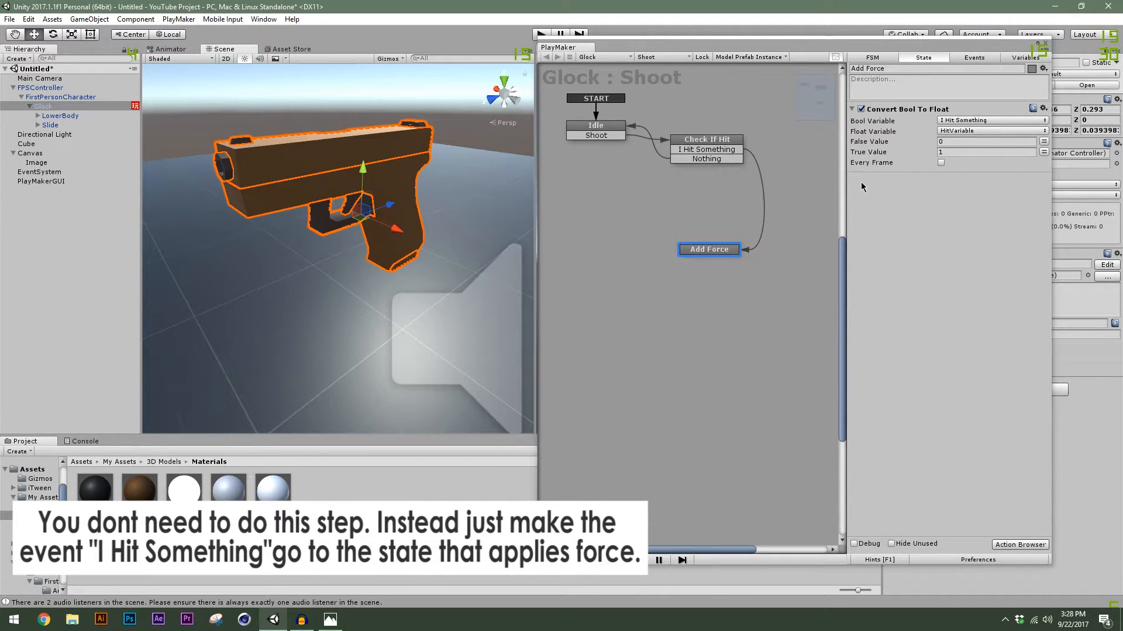
Add a Float Compare action to the Add Force state
click(1004, 545)
text(float compa)
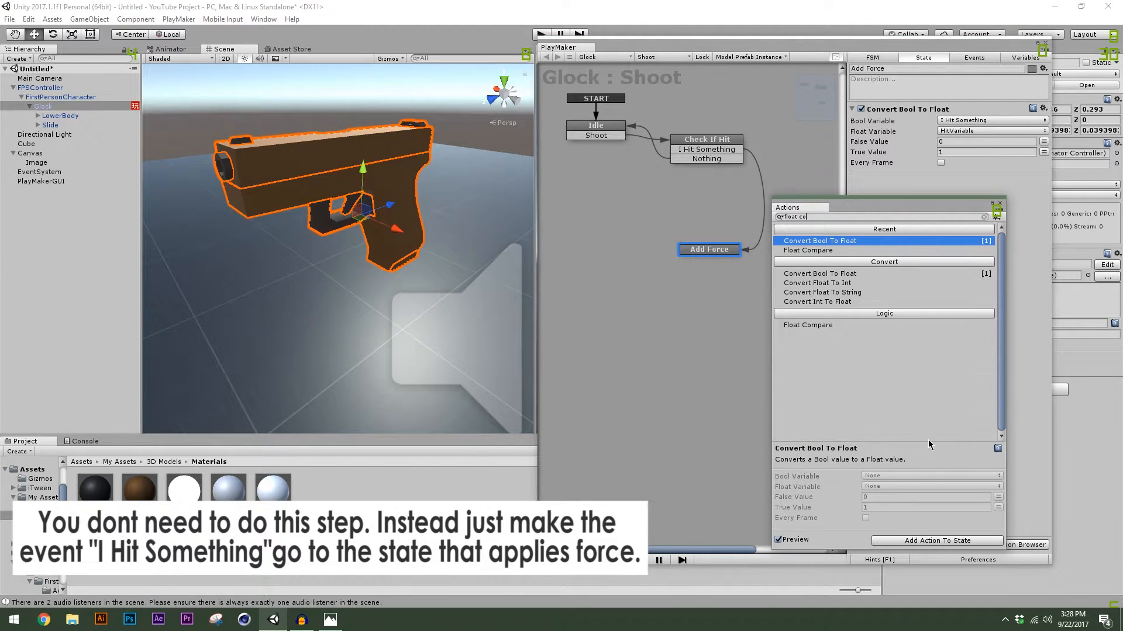
double_click(929, 241)
click(1000, 204)
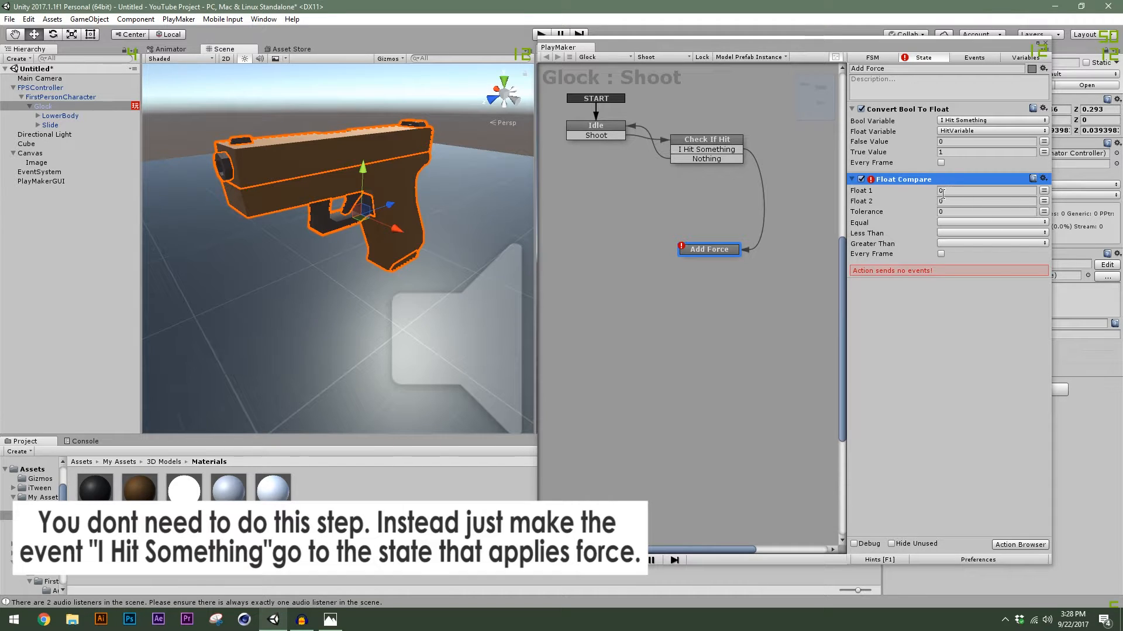
Set the first float of the Float Compare action to the HitVariable variable
click(1044, 190)
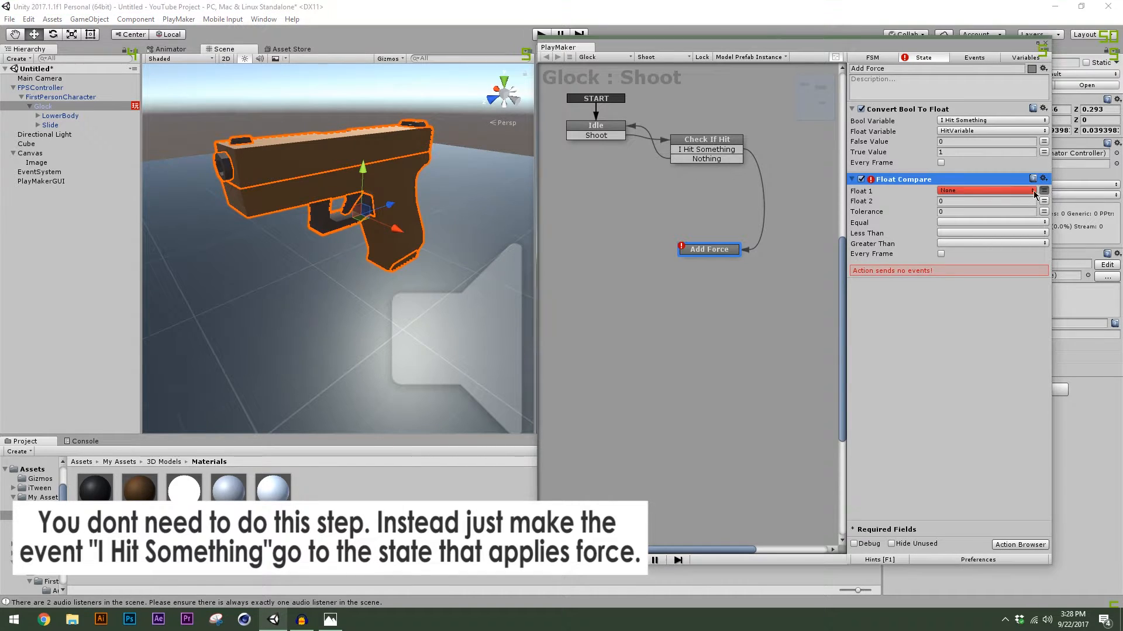
click(967, 191)
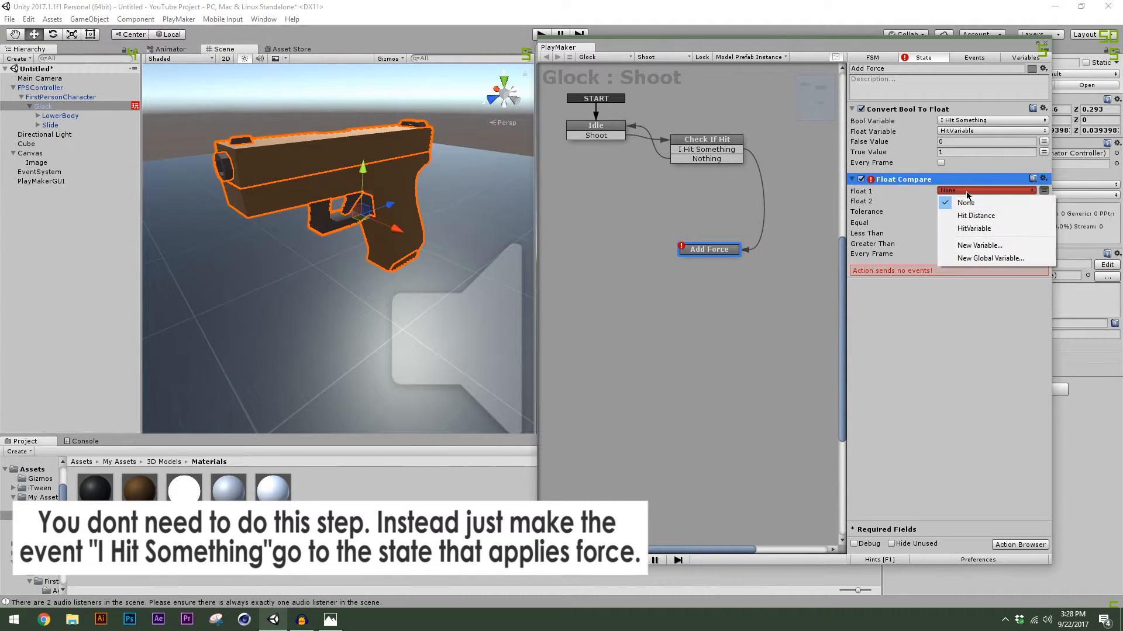
click(987, 232)
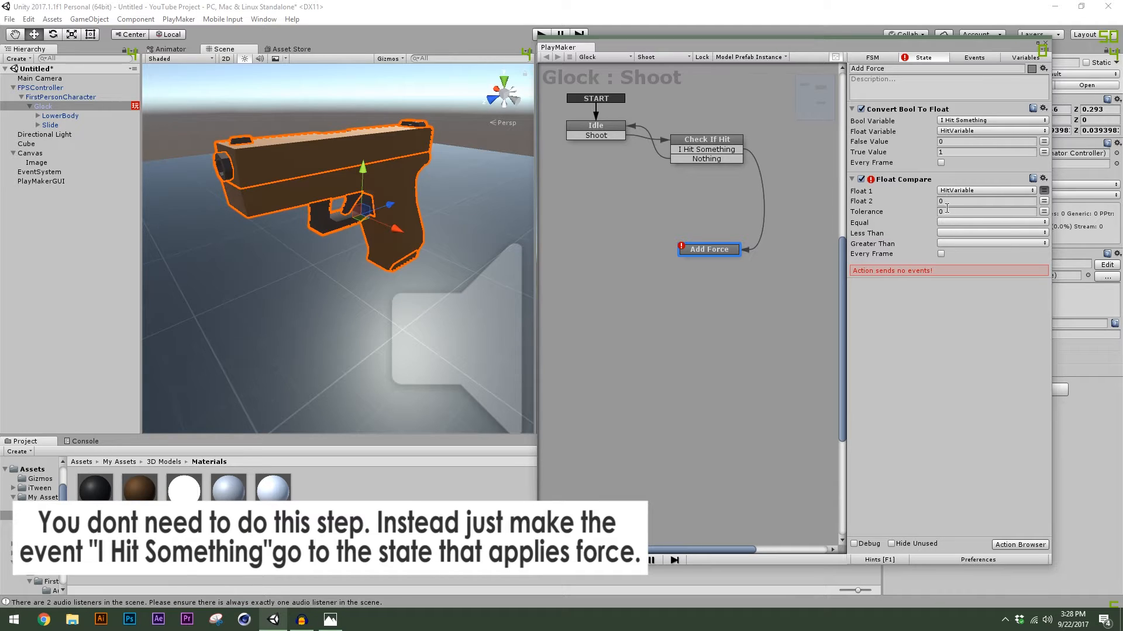
Create a new event named DidHit for the Greater Than result of the Float Compare action
click(944, 243)
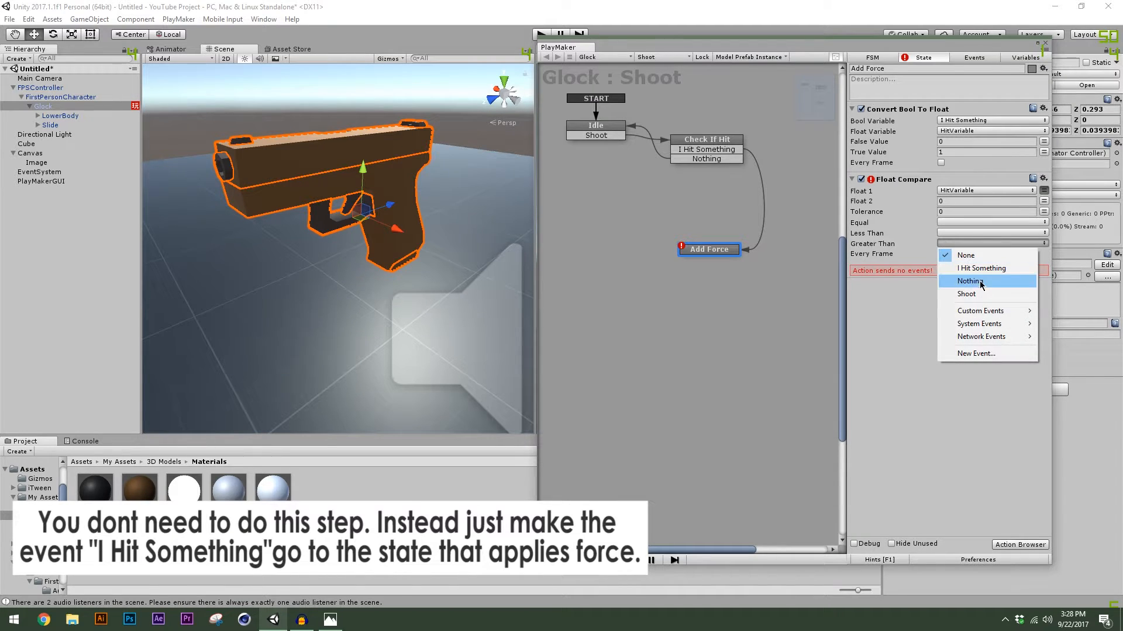
click(1042, 247)
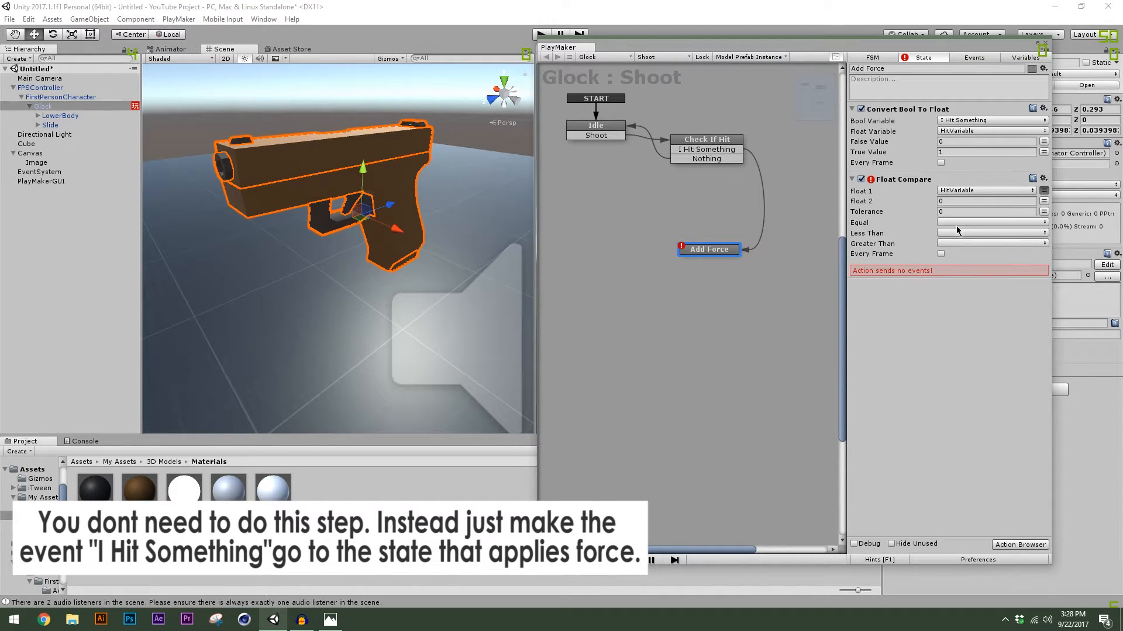
click(949, 243)
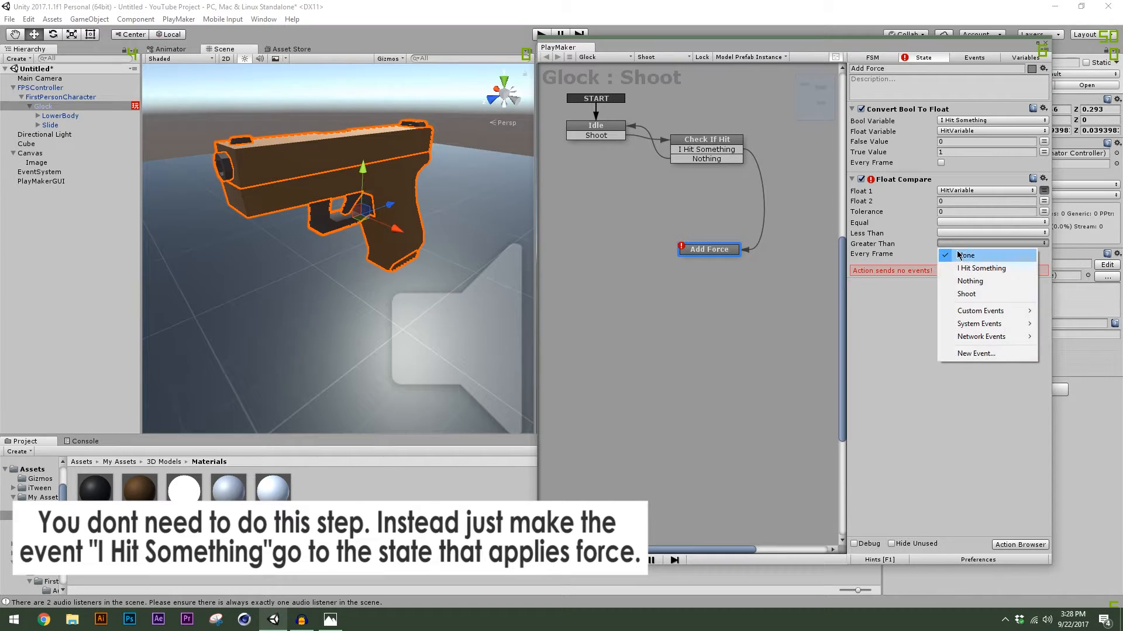
click(943, 214)
click(935, 201)
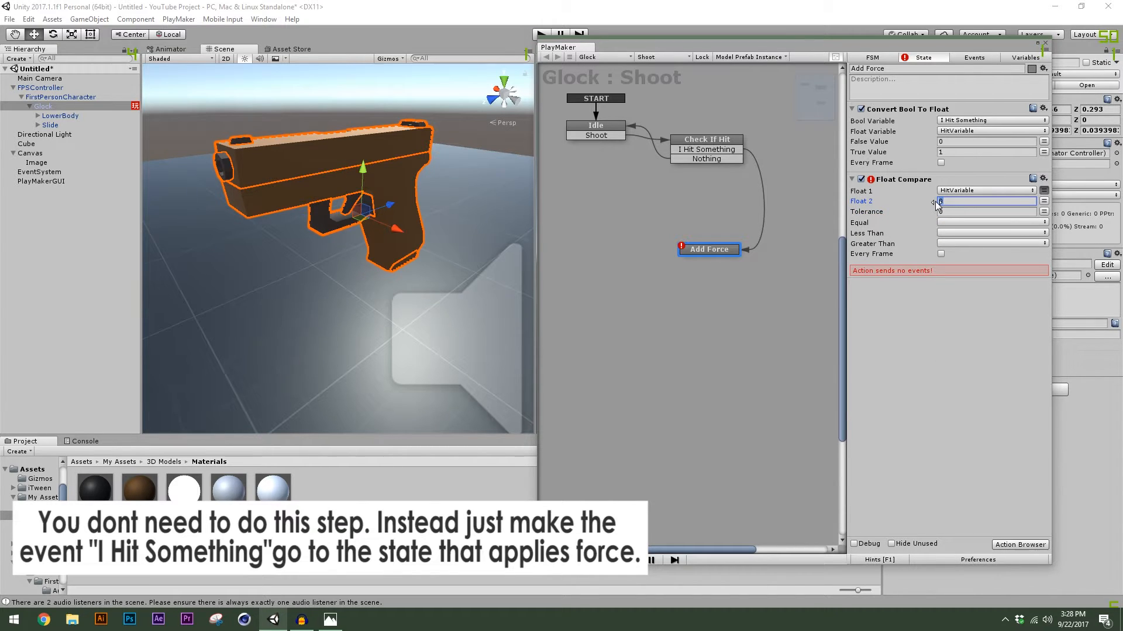
click(952, 243)
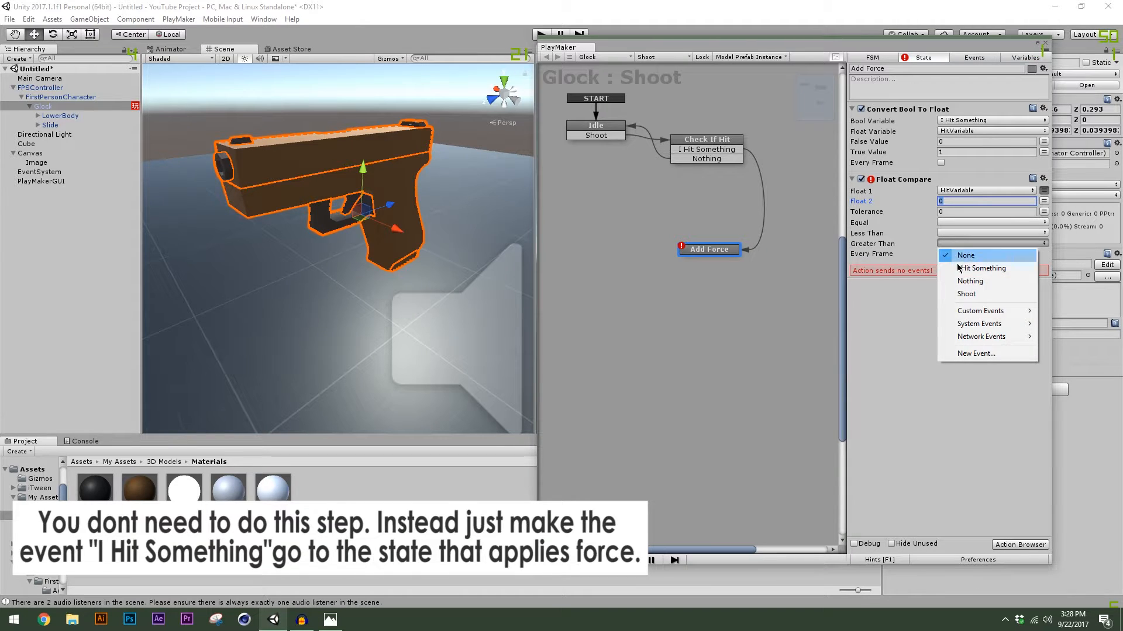
click(978, 353)
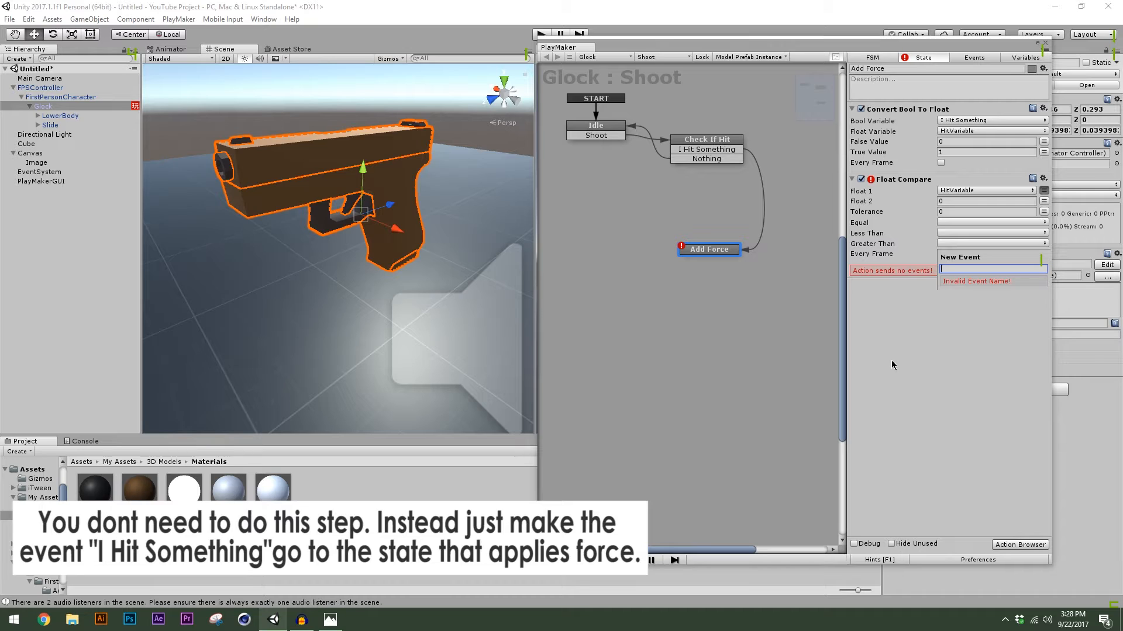
text(I)
key(BackSpace)
text(D)
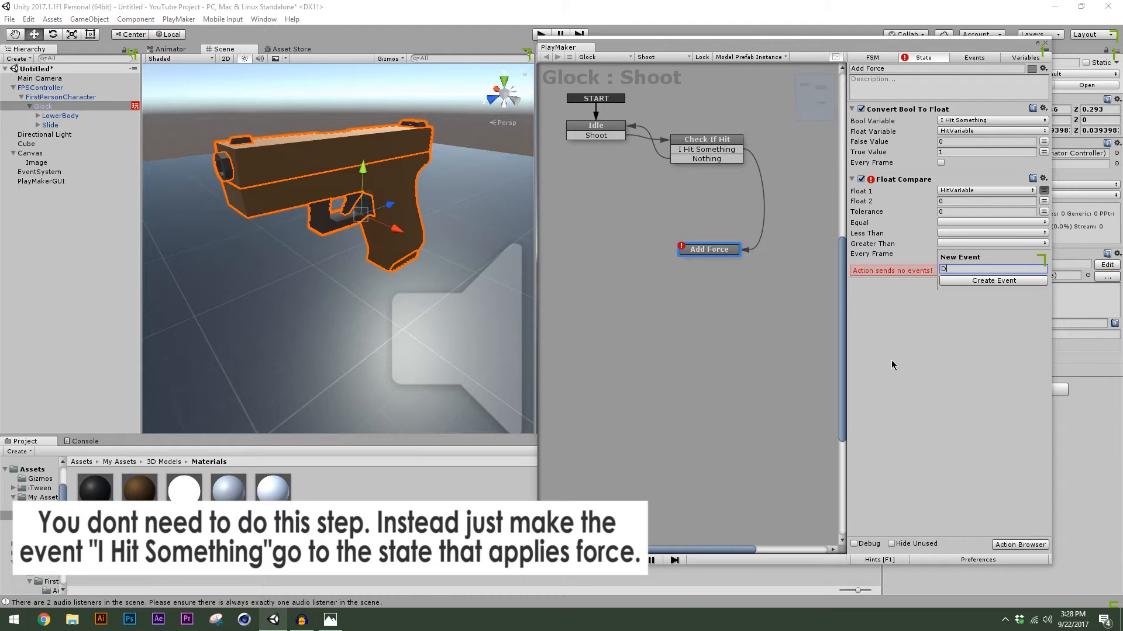
text(idHit)
key(Return)
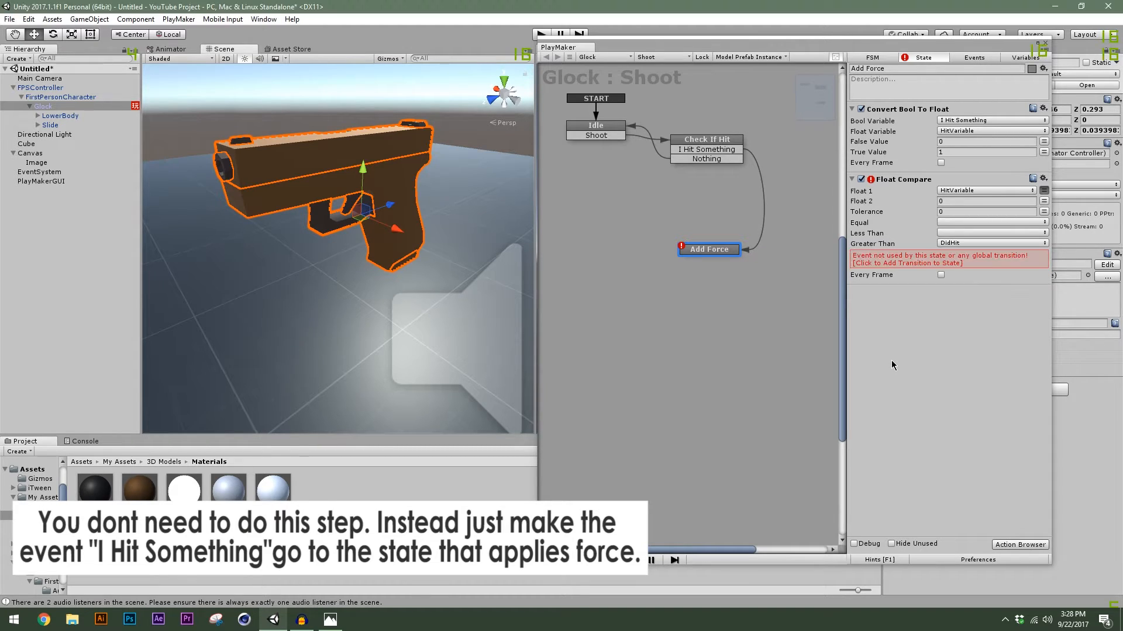
Add the DidHit transition to the Add Force state and link it to a new state placed below Idle
click(910, 263)
drag(680, 261, 612, 221)
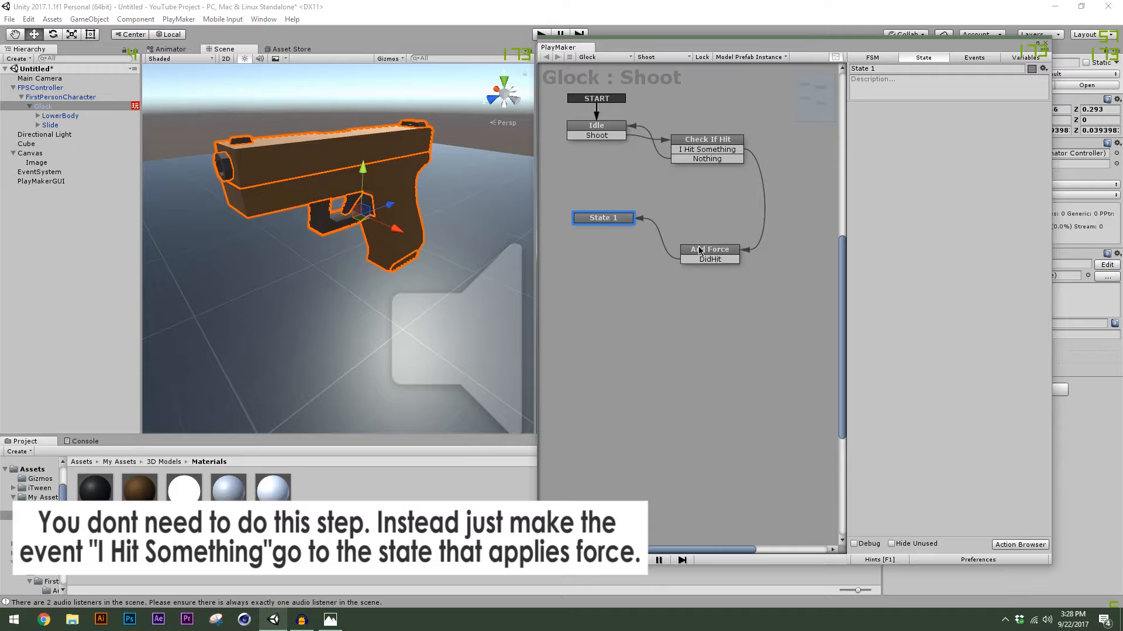
click(701, 252)
click(603, 216)
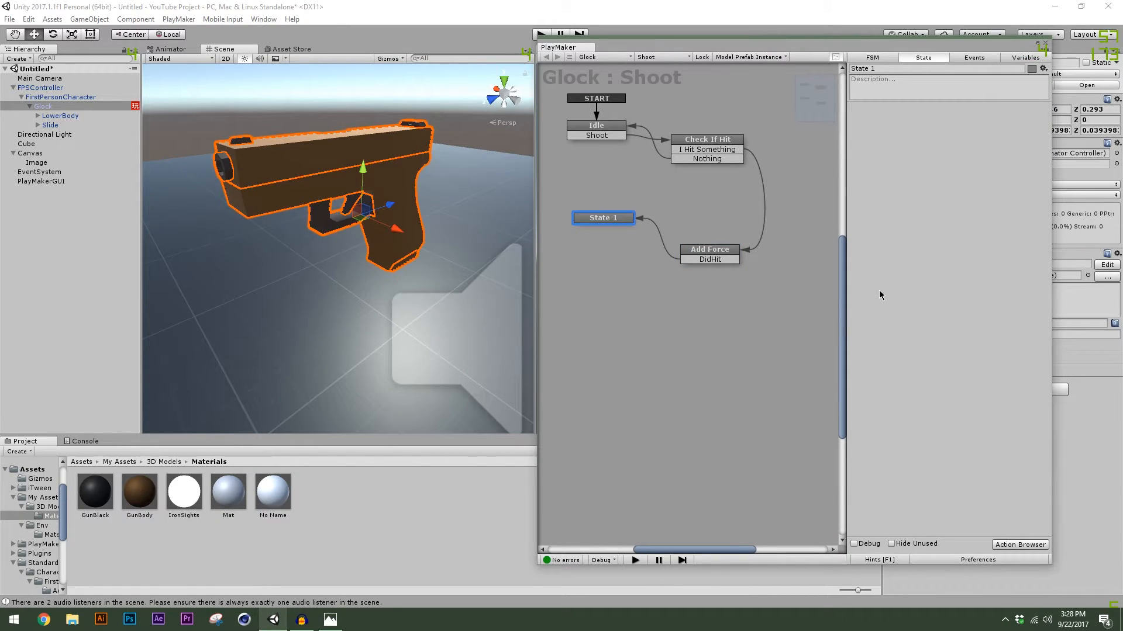
Add an Add Explosion Force action to the new state
click(1008, 543)
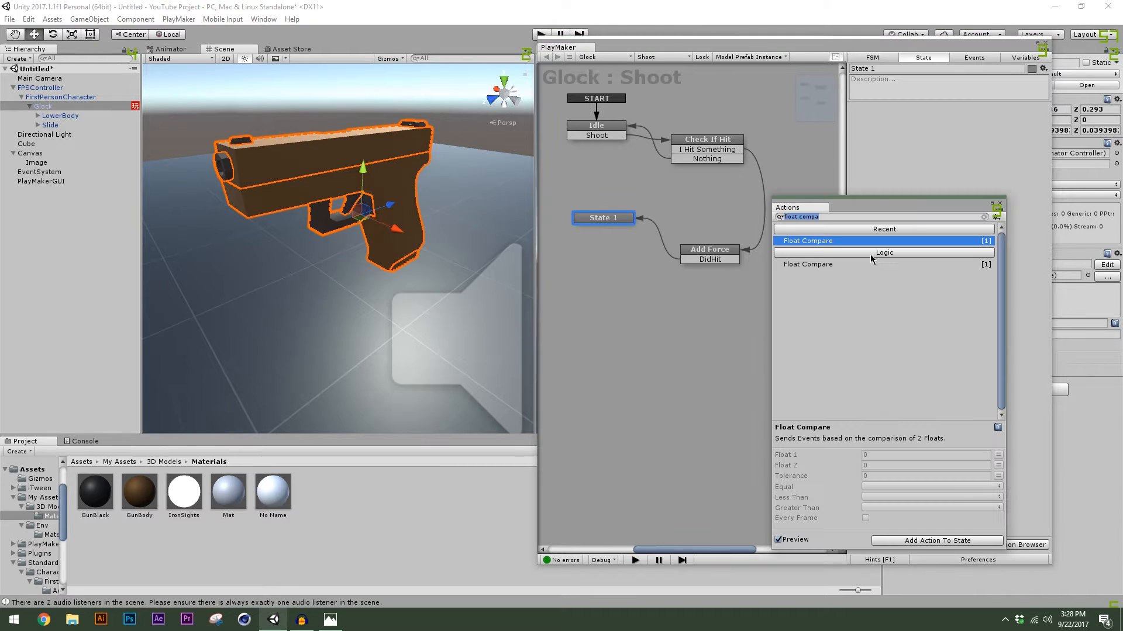
text(add)
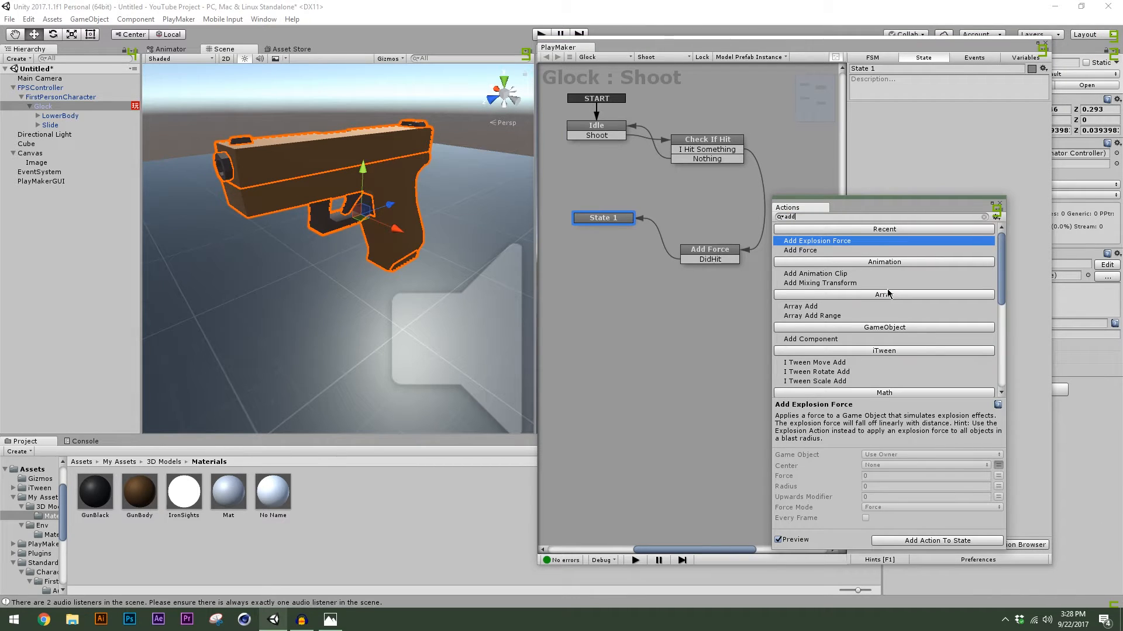
double_click(889, 242)
click(1000, 205)
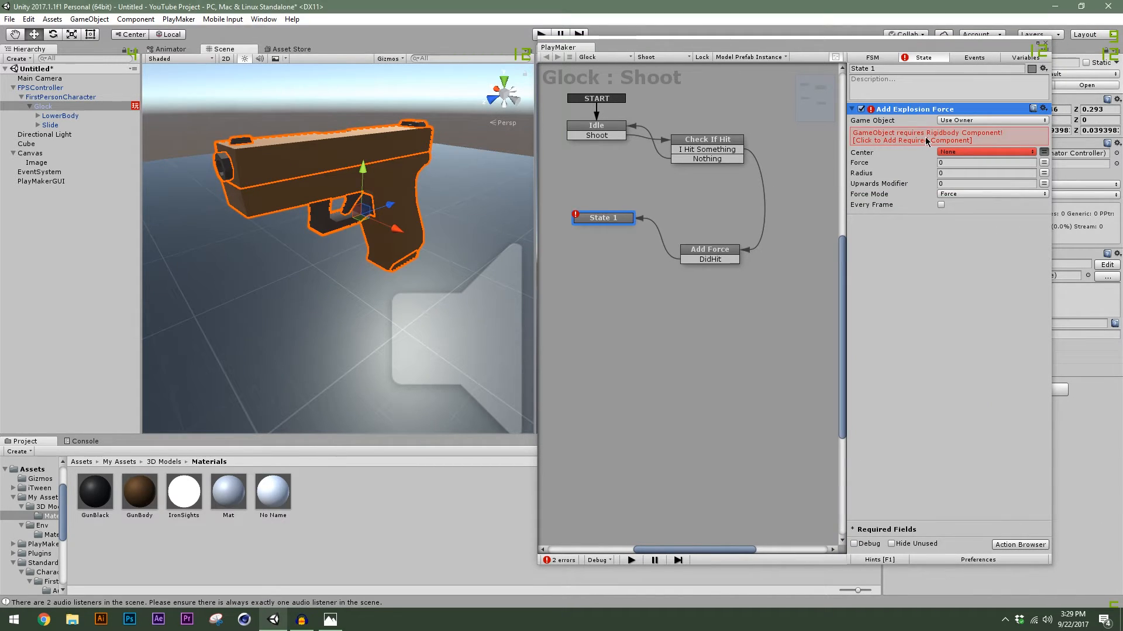
Make the explosion force act on a specified game object, using the Hit Object variable
click(961, 121)
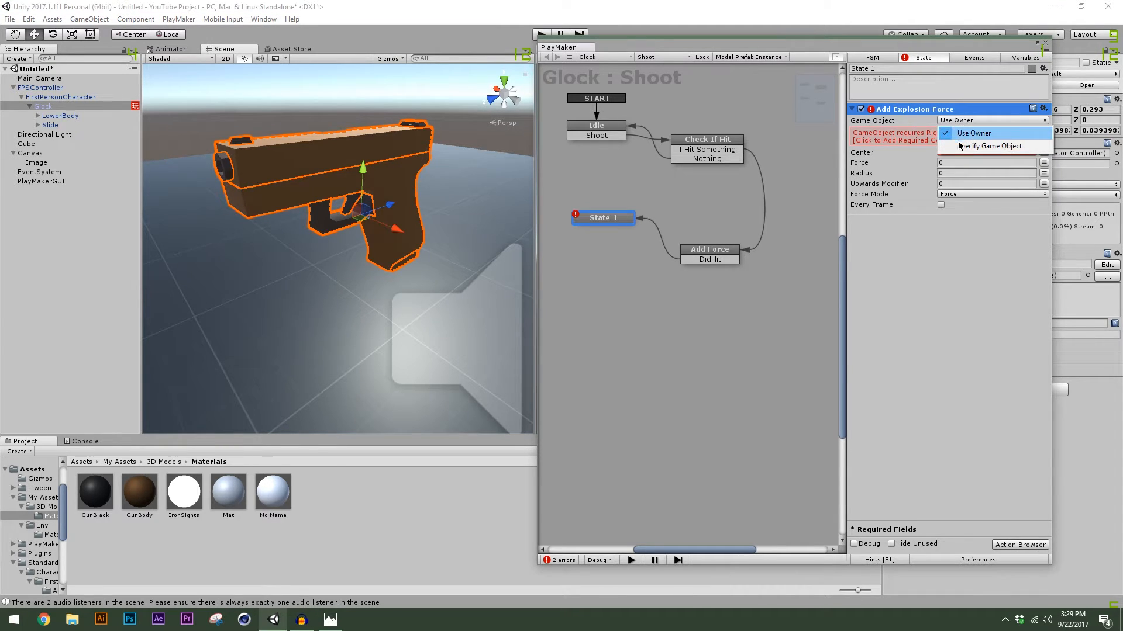
click(988, 147)
click(1043, 130)
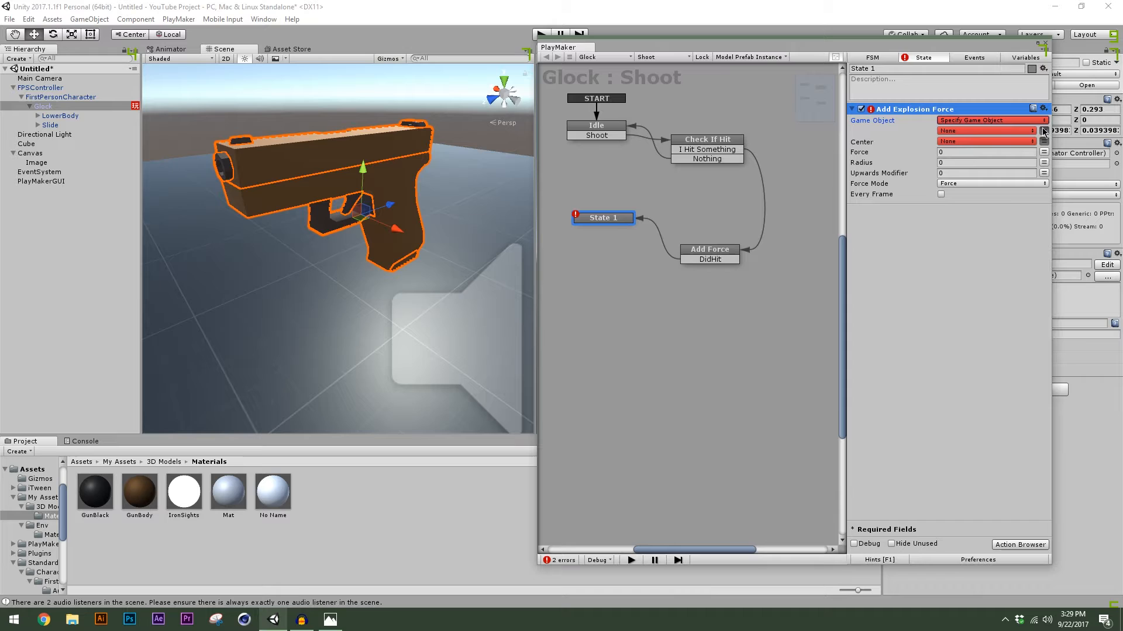
click(997, 128)
click(972, 155)
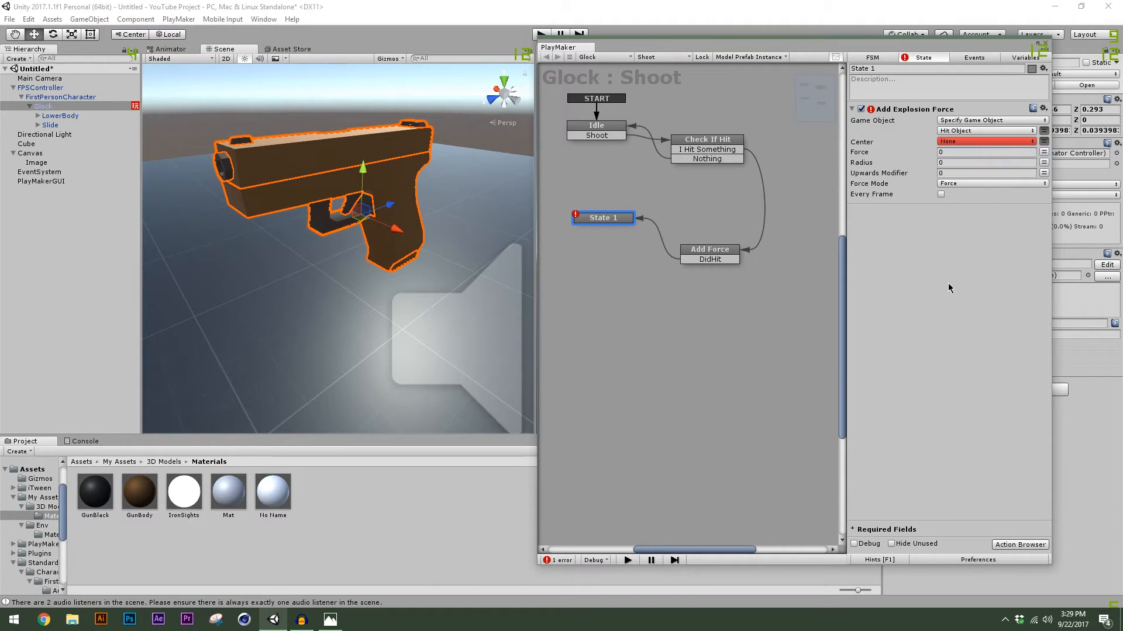
Set the center of the explosion force to the Hit Point variable stored by the raycast
click(720, 146)
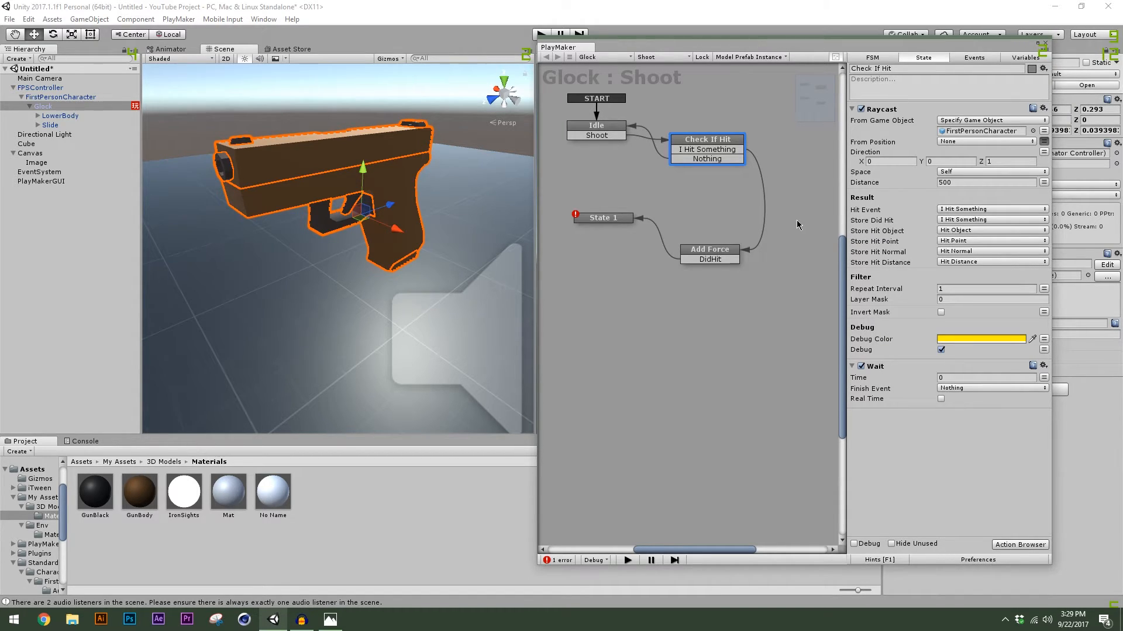
click(618, 218)
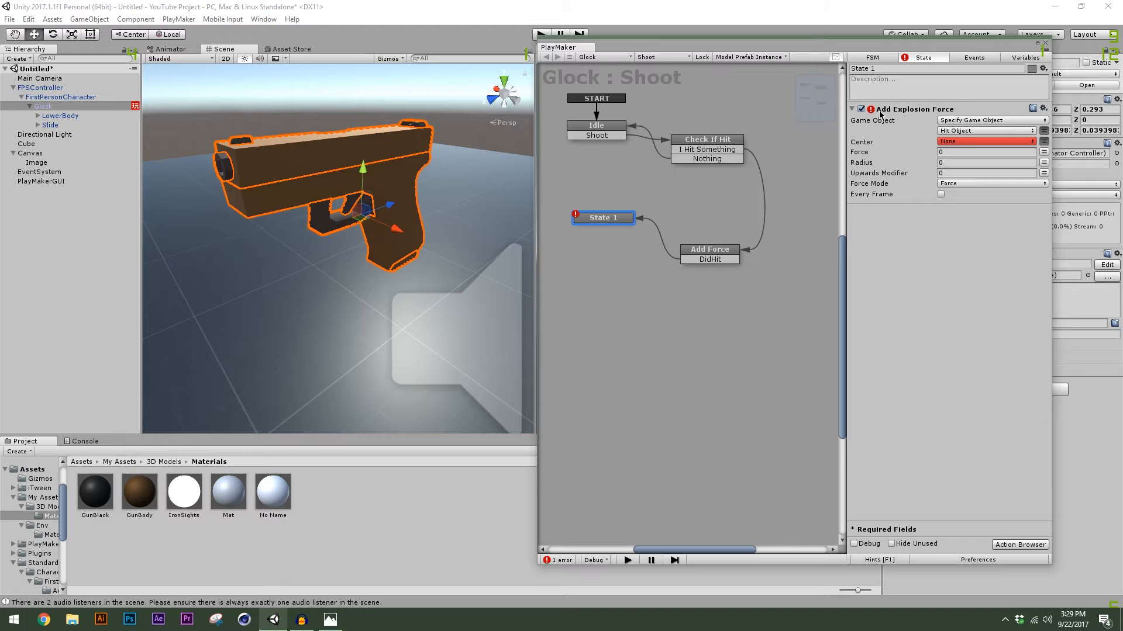
click(968, 142)
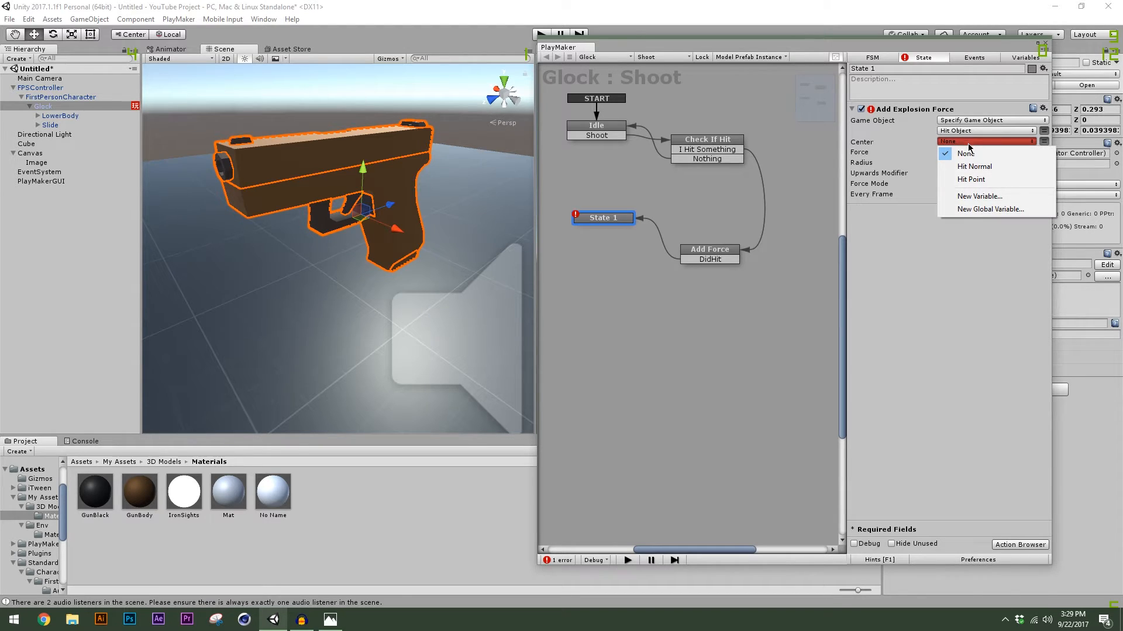
click(975, 180)
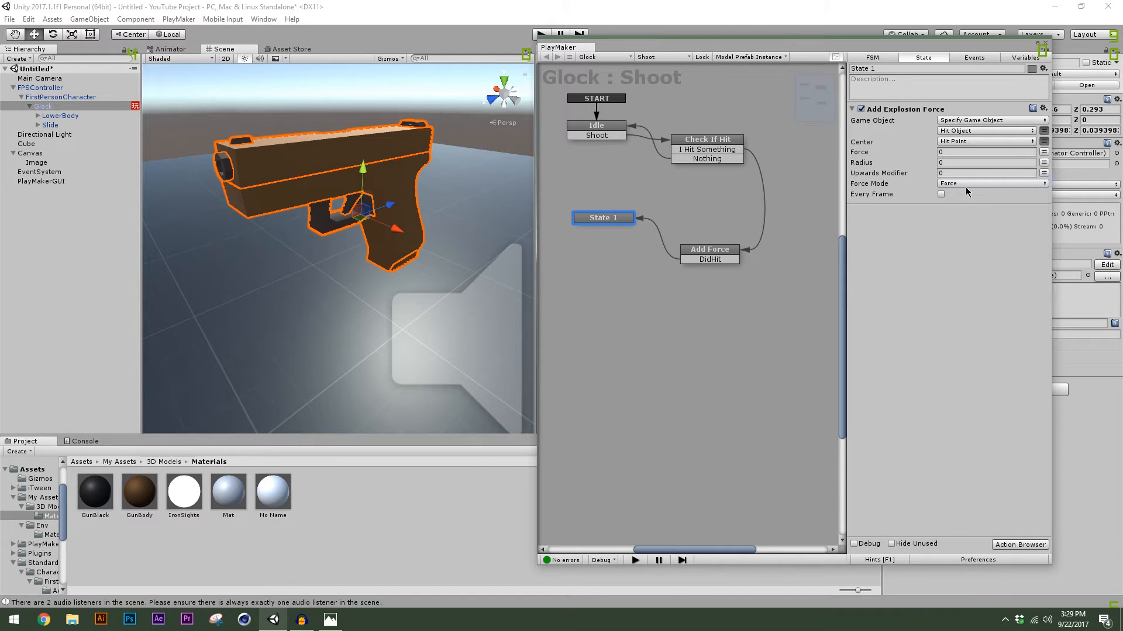
Set the explosion's force to 200 and its radius to 100
click(939, 153)
text(200)
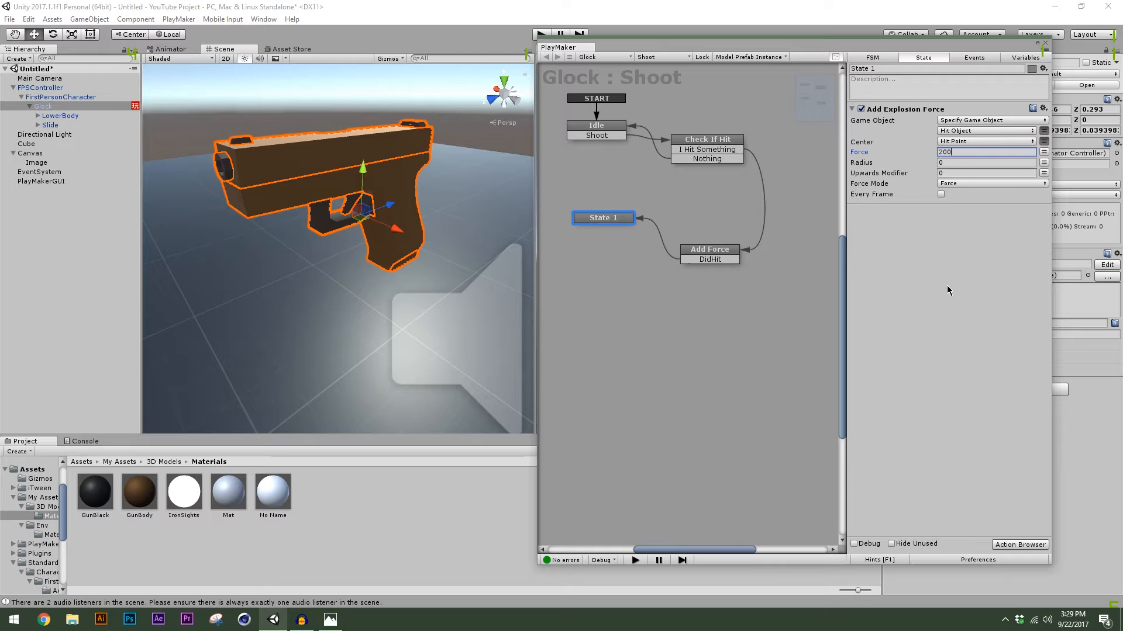
click(938, 163)
text(100)
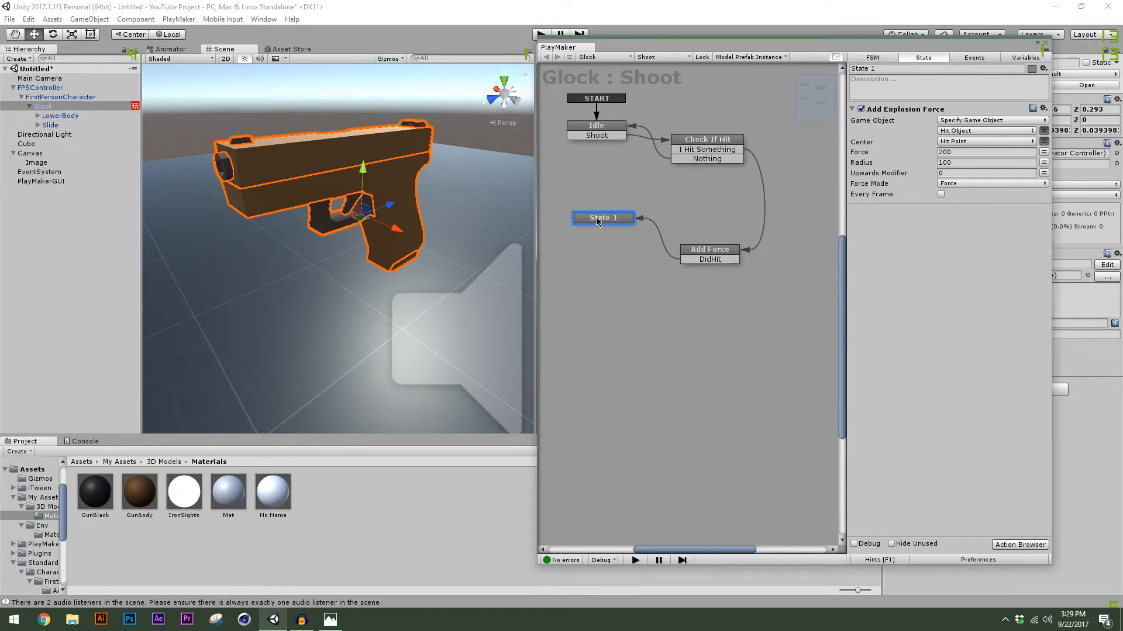
Add a FINISHED transition to the explosion force state and link it back to Idle
right_click(596, 220)
mouse_move(640, 224)
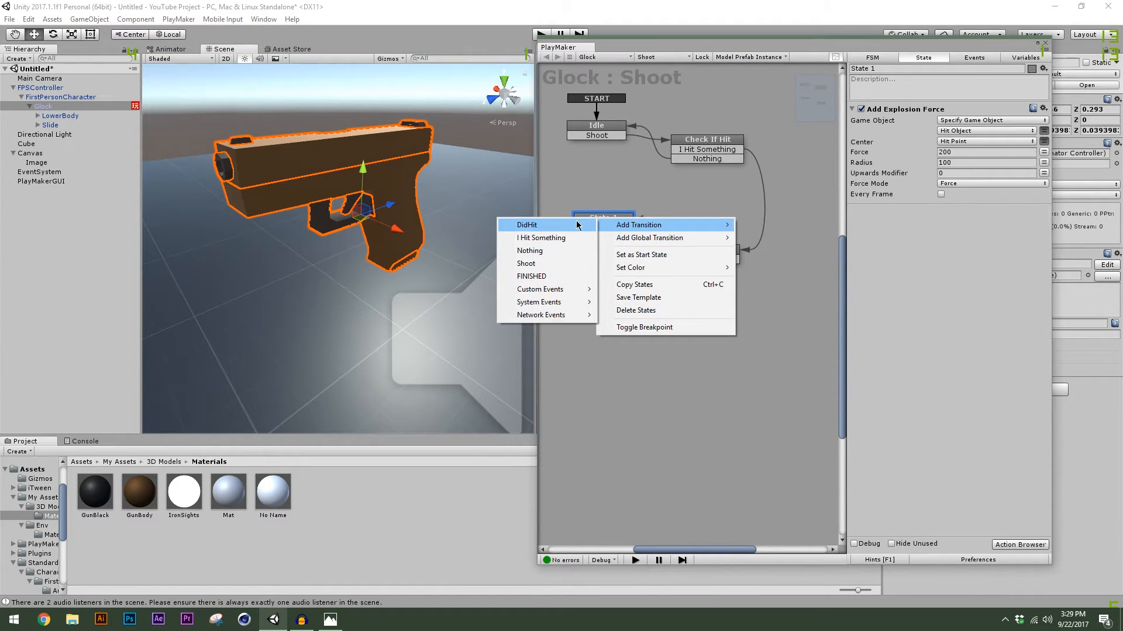
click(531, 276)
drag(592, 232, 596, 126)
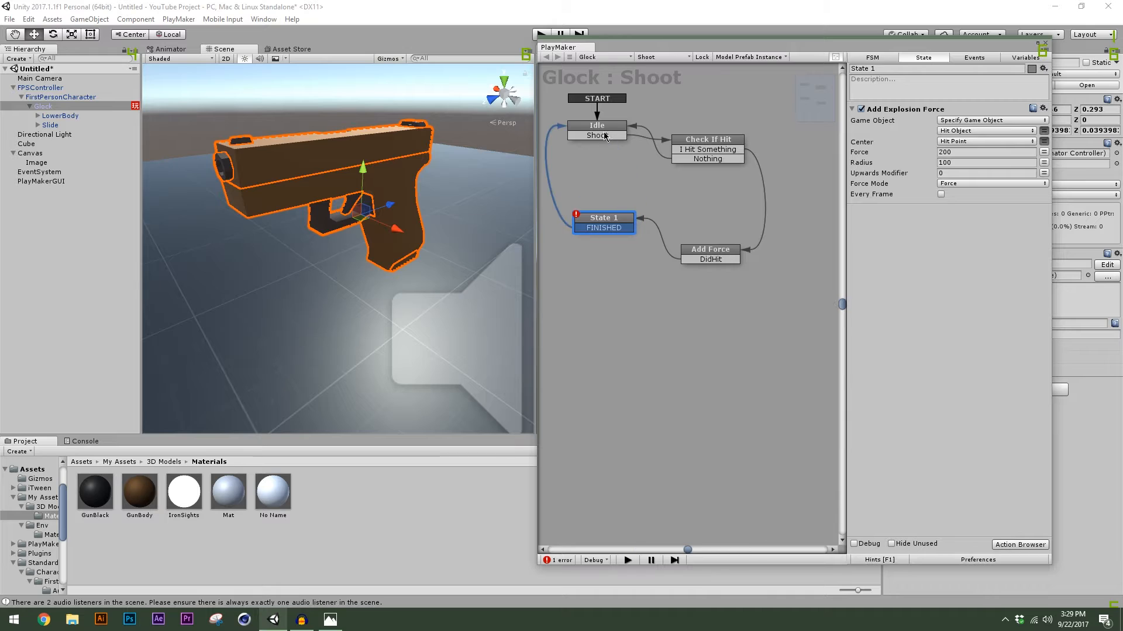
click(607, 132)
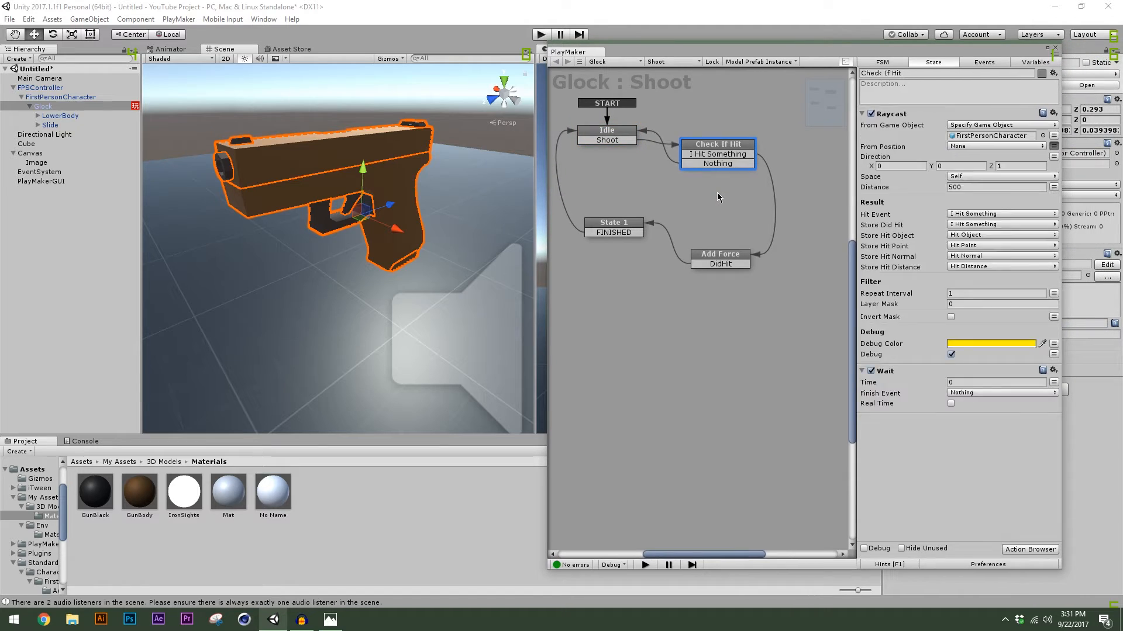
Rename the Add Force state as Add Force?
click(717, 195)
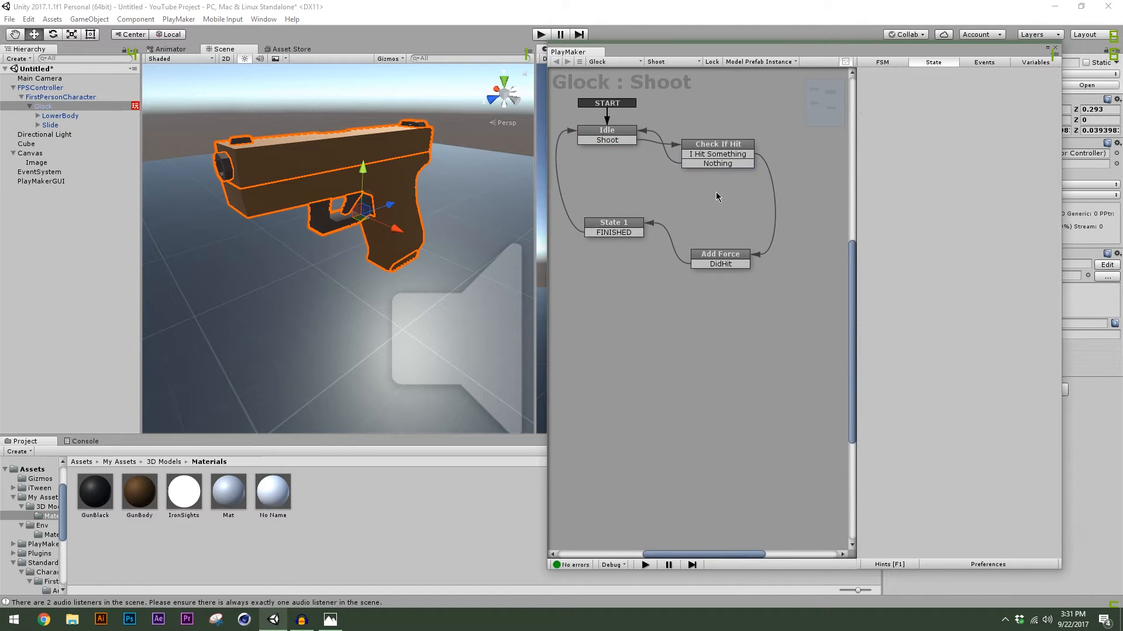
click(612, 133)
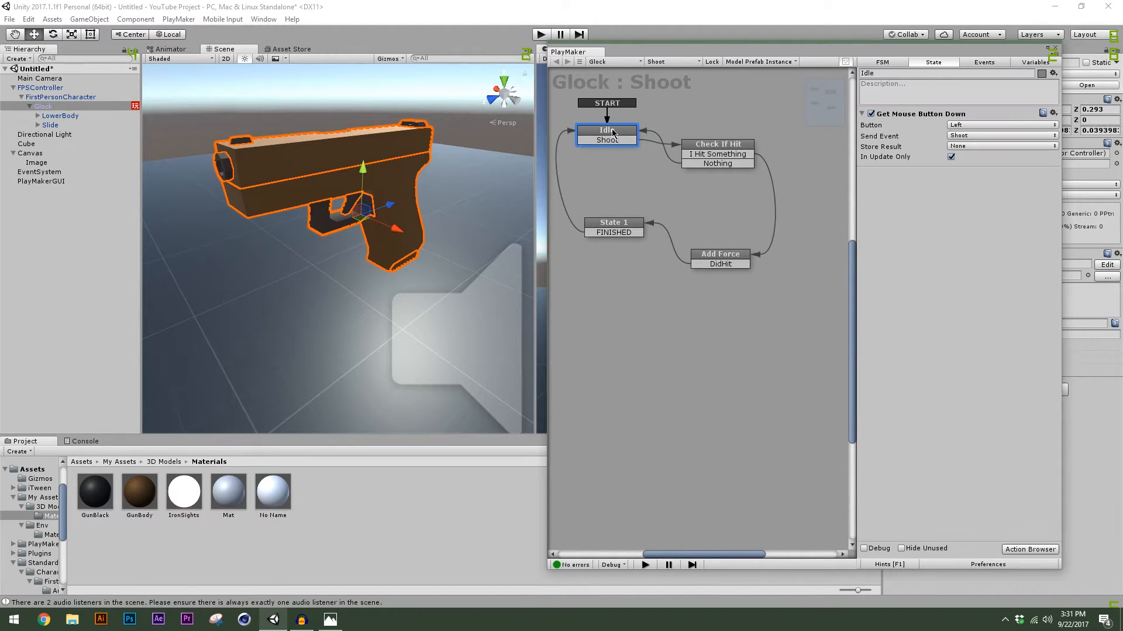
click(711, 260)
click(899, 76)
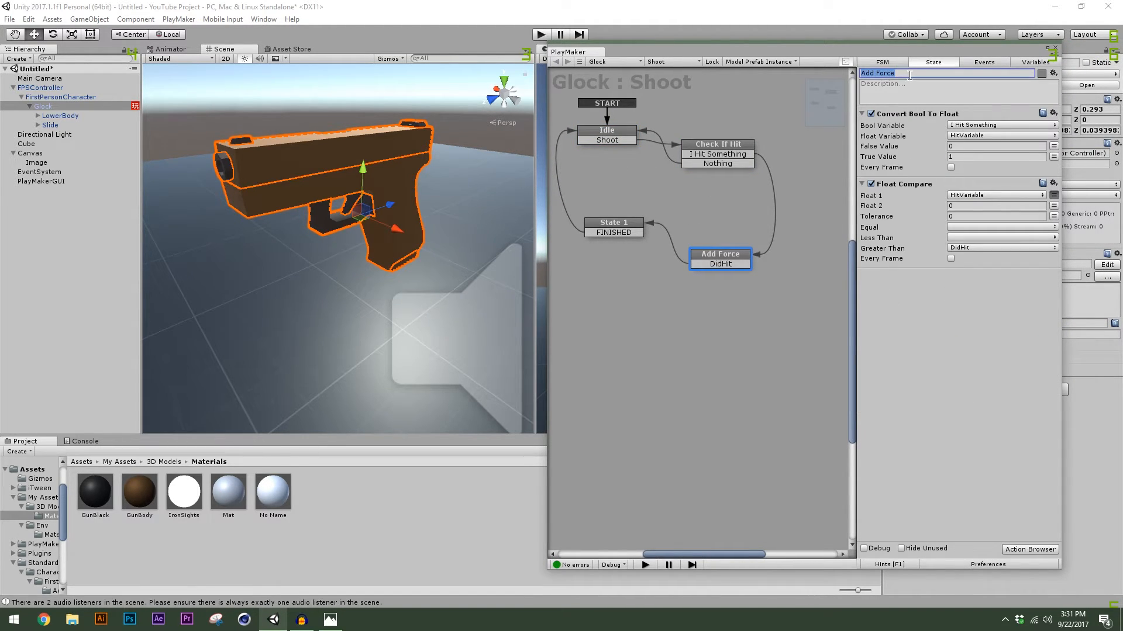
text(?)
click(658, 301)
Review the actions of the Idle, Check If Hit and Add Force? states in turn
click(608, 131)
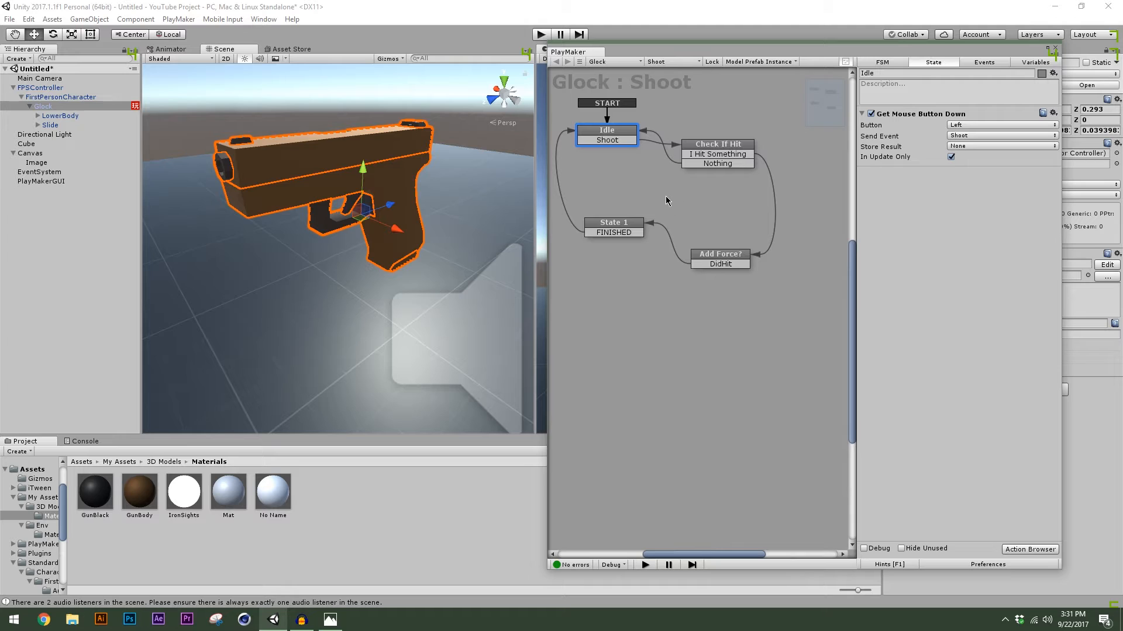
drag(638, 51, 666, 56)
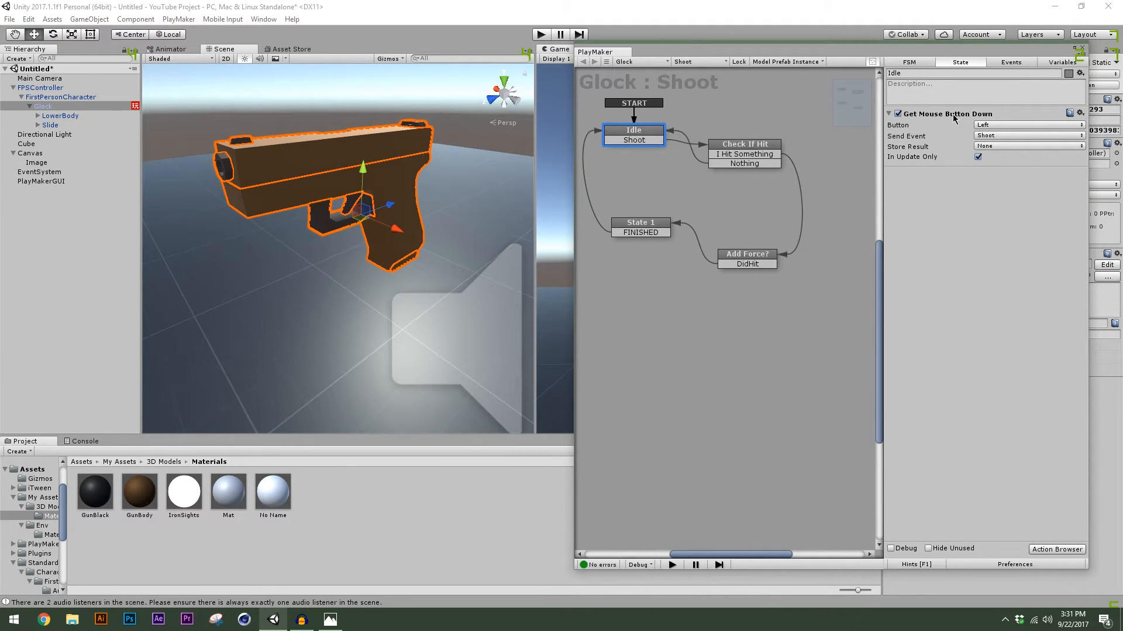
click(756, 147)
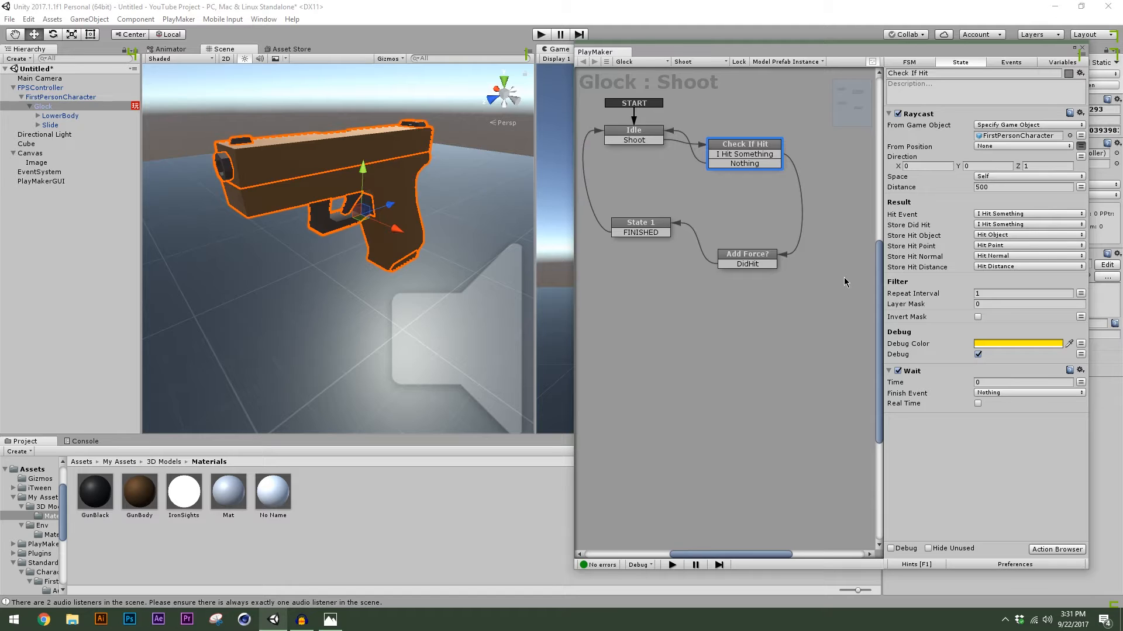
click(741, 258)
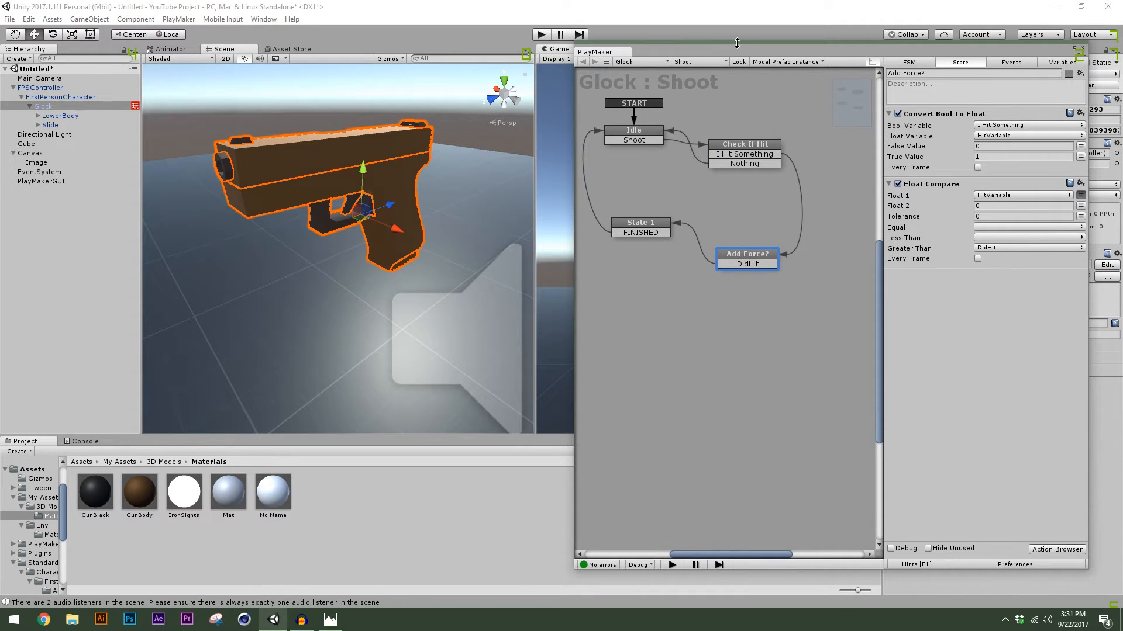
Review the actions of State 1, Check If Hit and Idle
drag(741, 51, 736, 51)
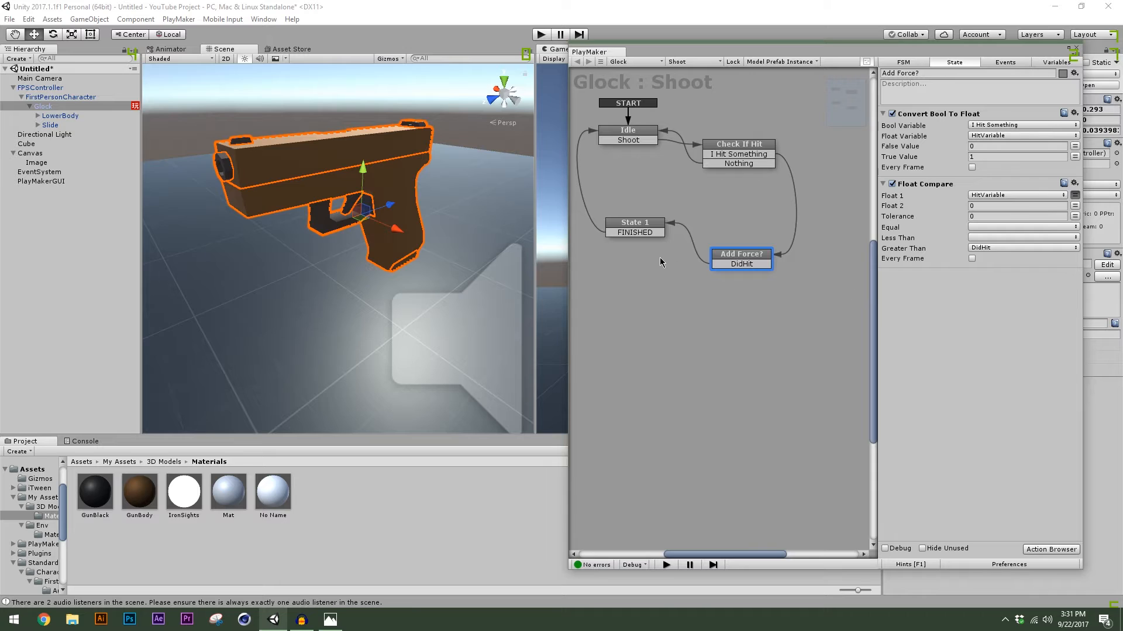
click(638, 227)
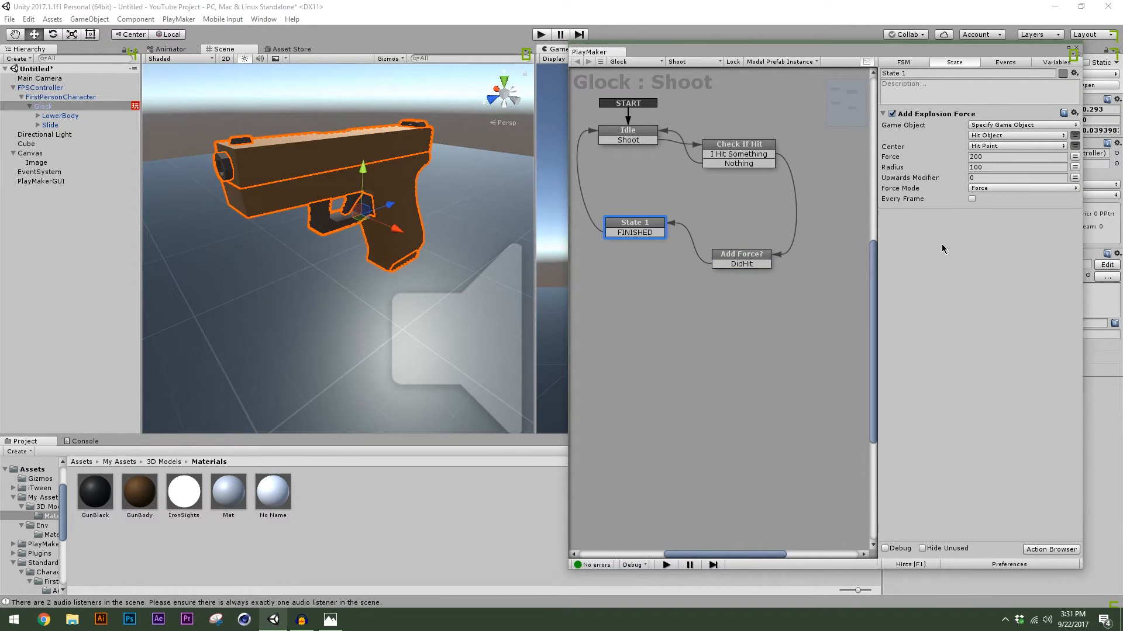
click(635, 135)
click(785, 134)
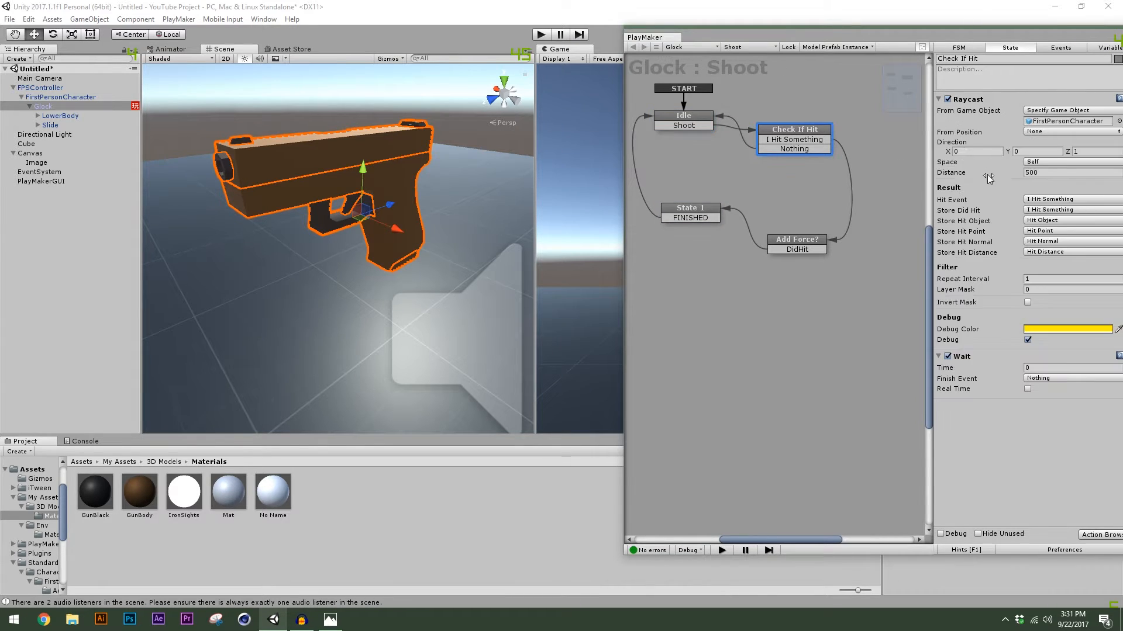
click(683, 117)
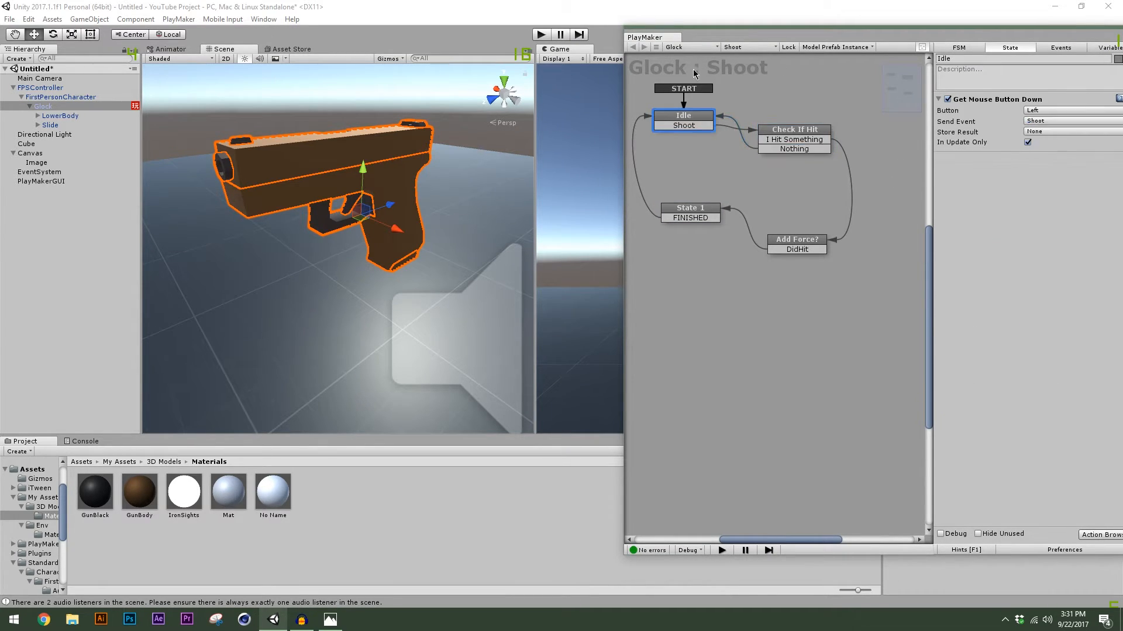
Move the PlayMaker window aside, run the game and fire test shots while watching the Glock's state machine
drag(692, 36, 866, 59)
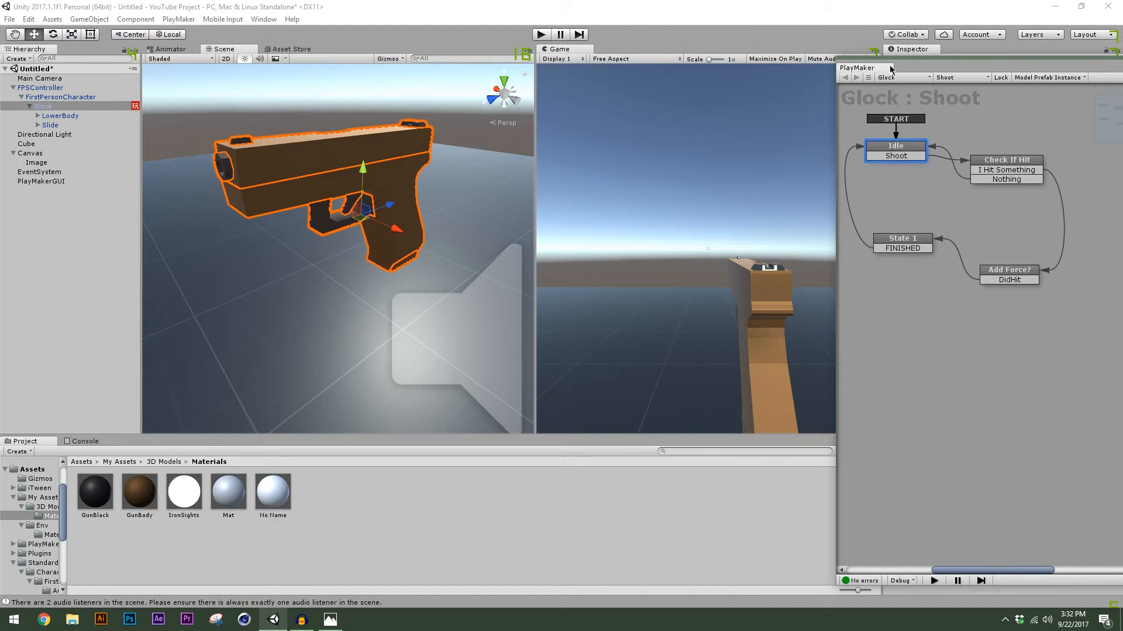
click(542, 35)
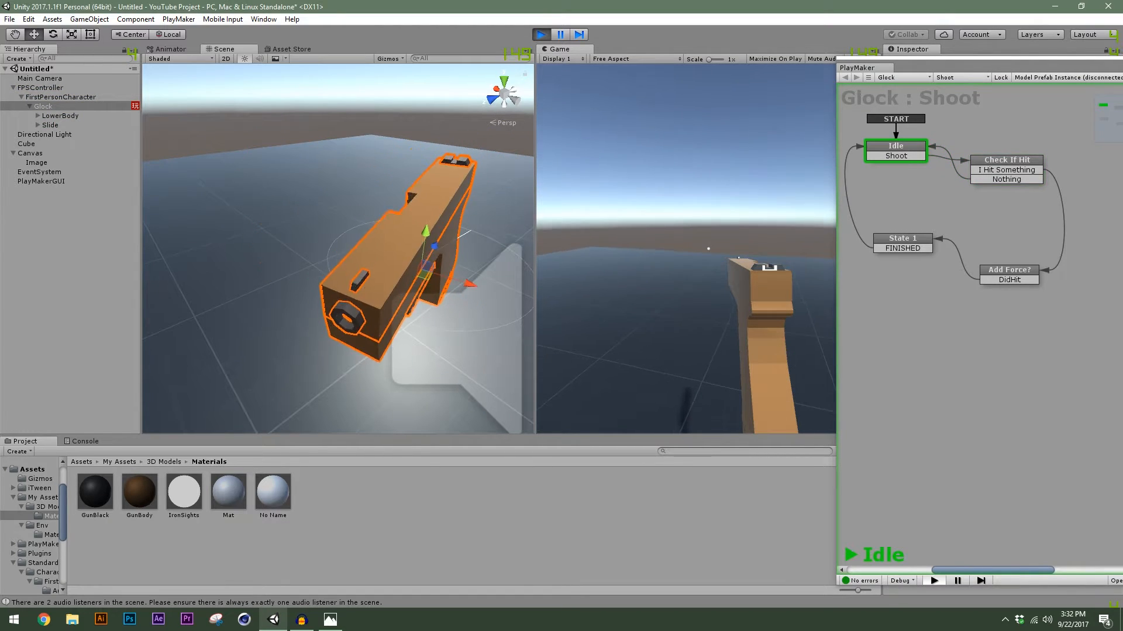
click(709, 248)
click(708, 248)
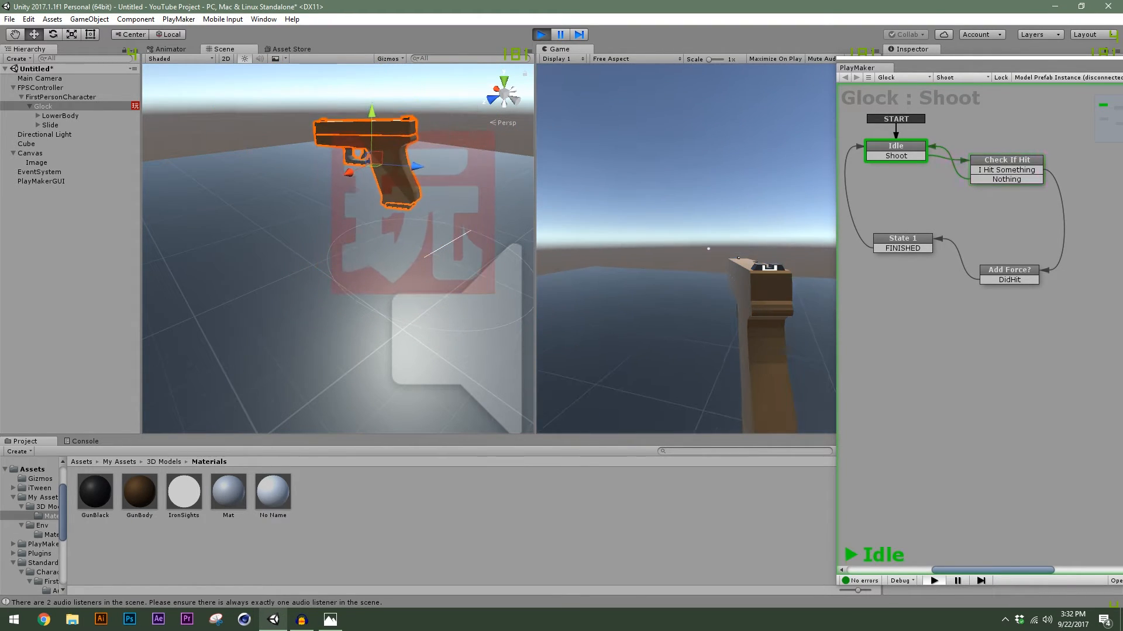
key(Escape)
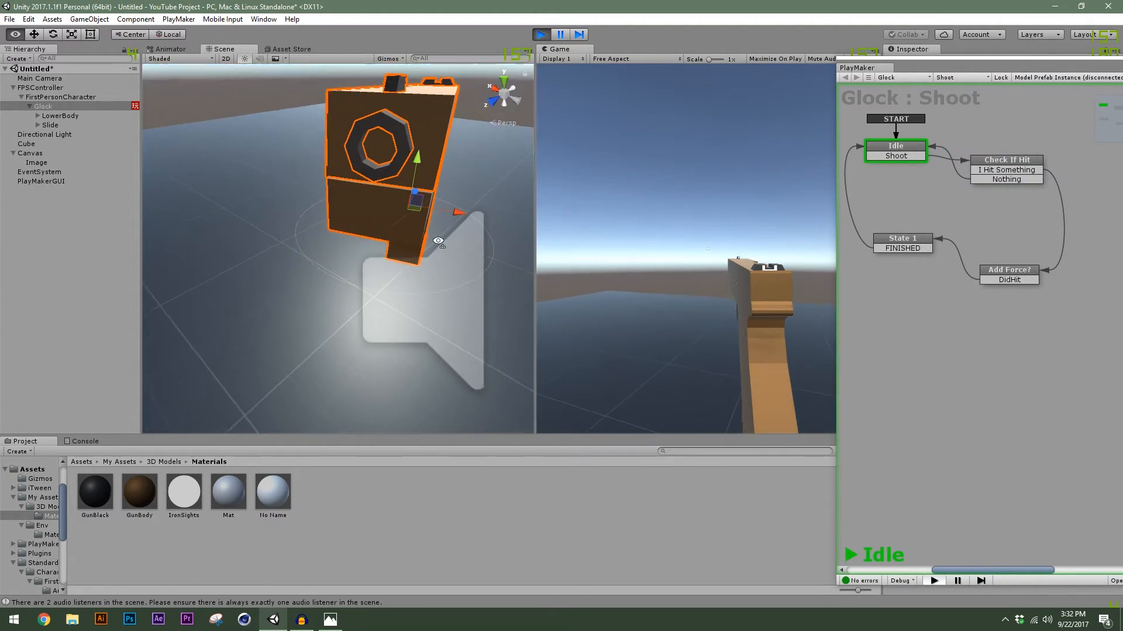
View the player from farther away in the scene, fire more test shots in the running game and stop play mode
scroll(451, 226, down, 5)
right_drag(451, 227, 271, 237)
key(s)
click(661, 243)
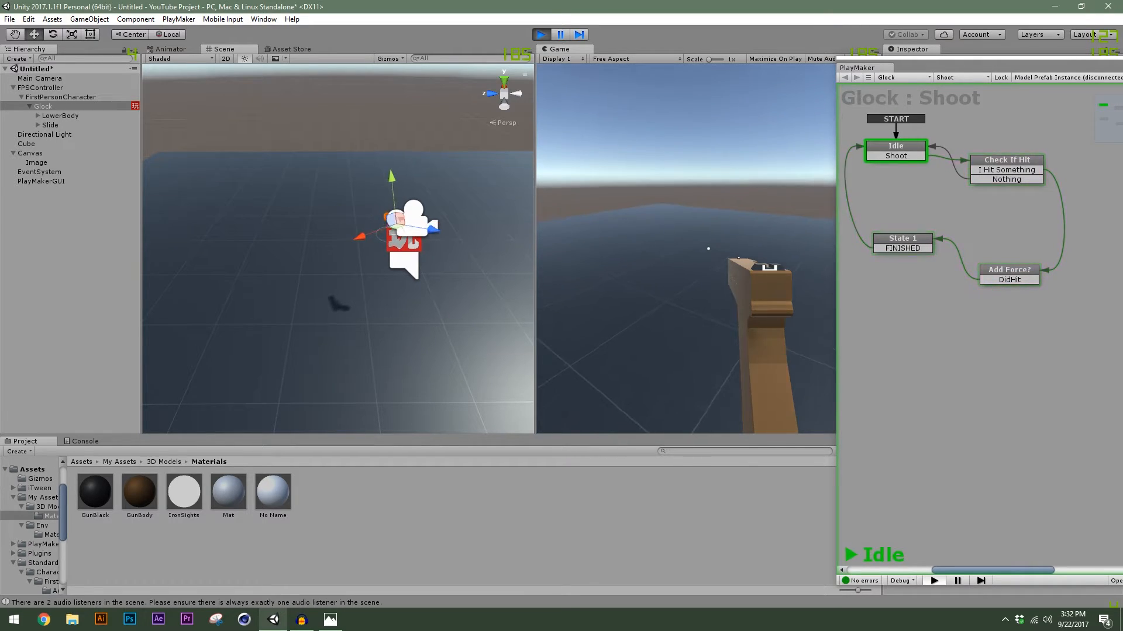
click(709, 248)
click(708, 248)
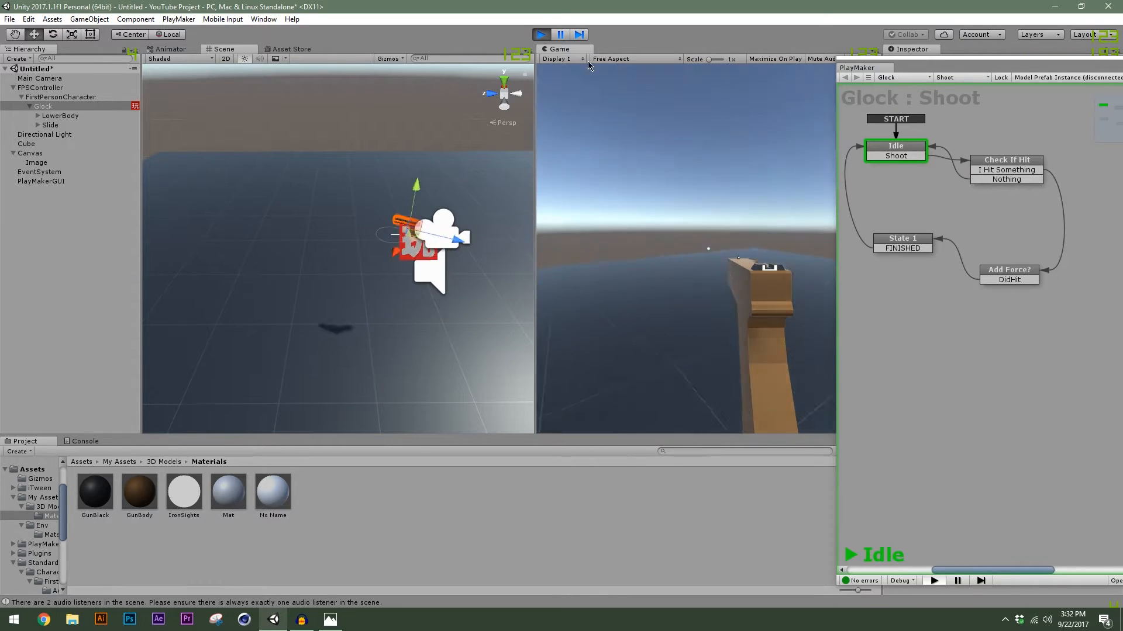
key(Escape)
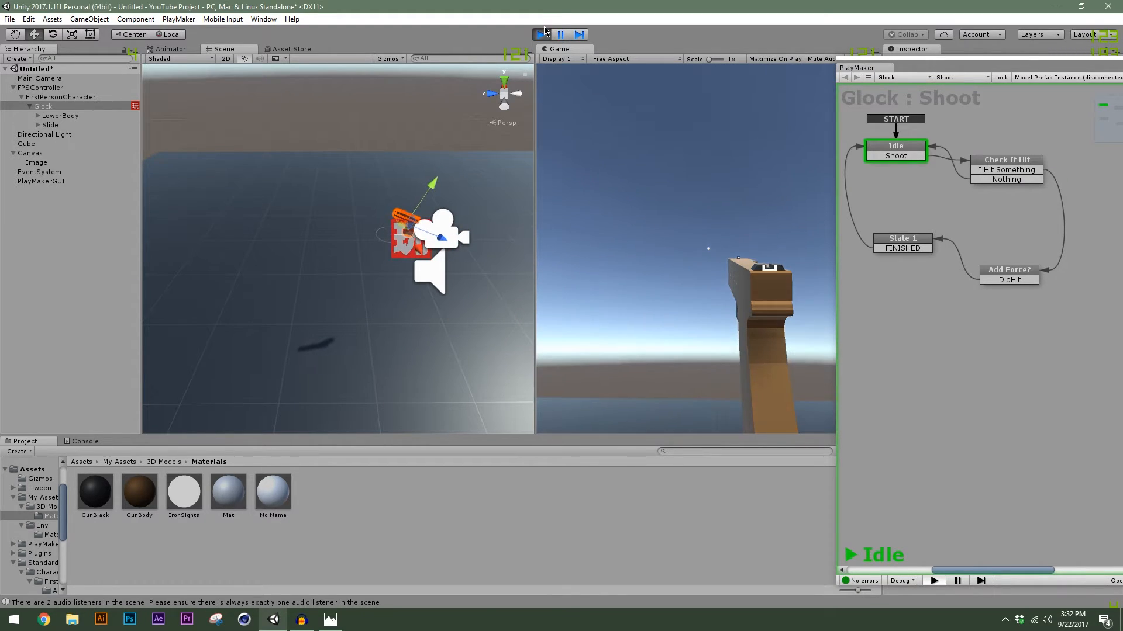
click(541, 34)
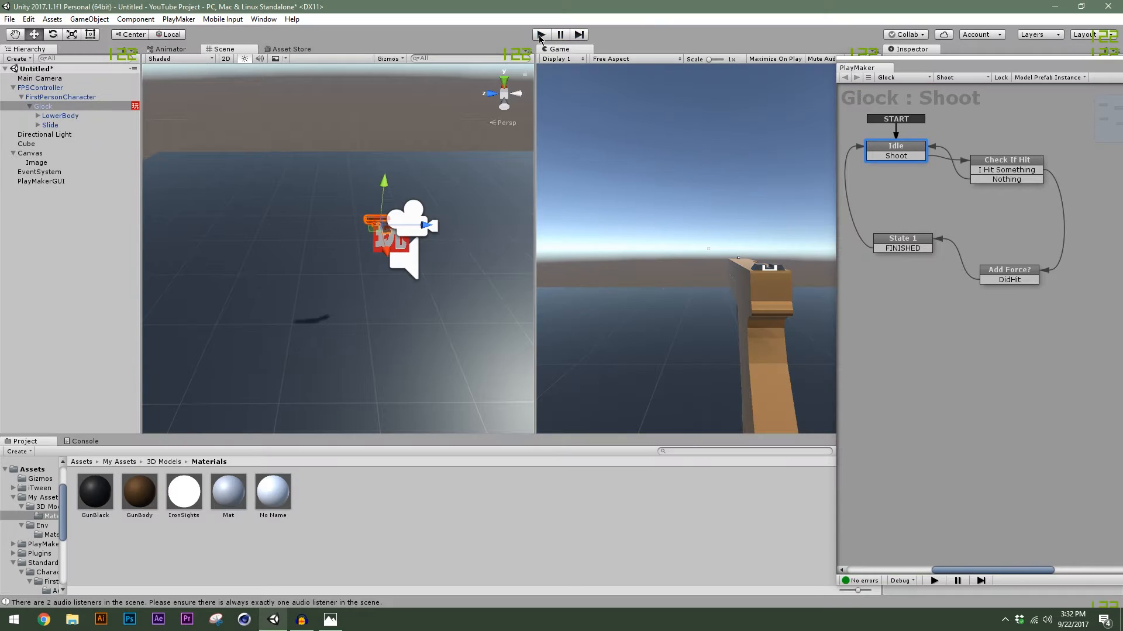
Add a 3D cube to the scene and move it onto the open floor to about X -3.01, Y 0.75, Z 1.12
right_drag(374, 304, 328, 232)
click(325, 165)
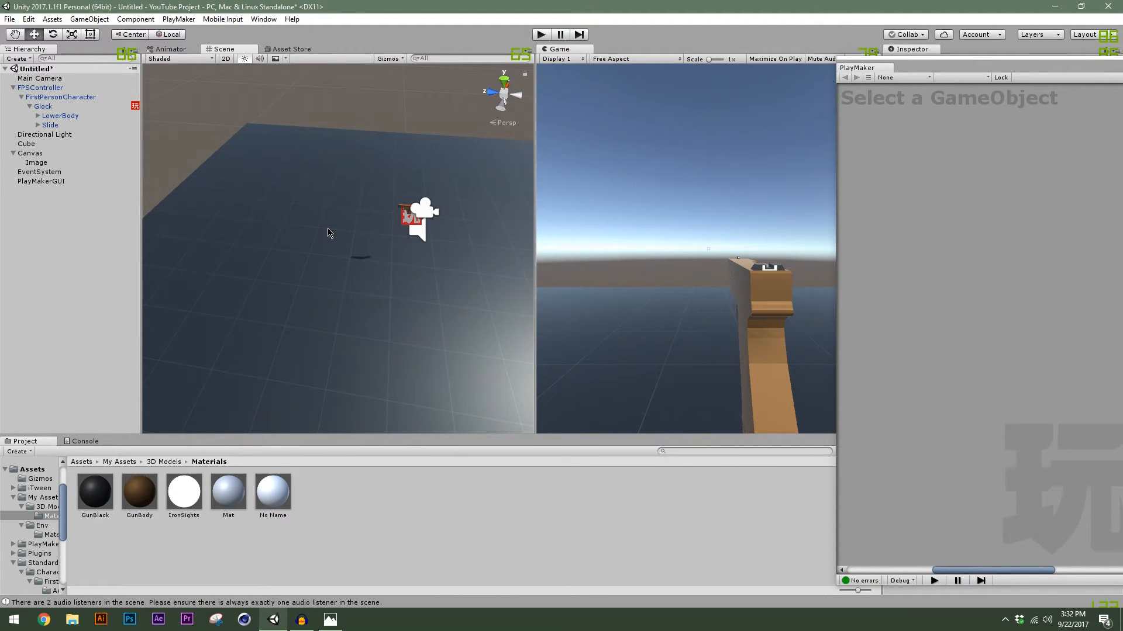
right_drag(285, 202, 241, 192)
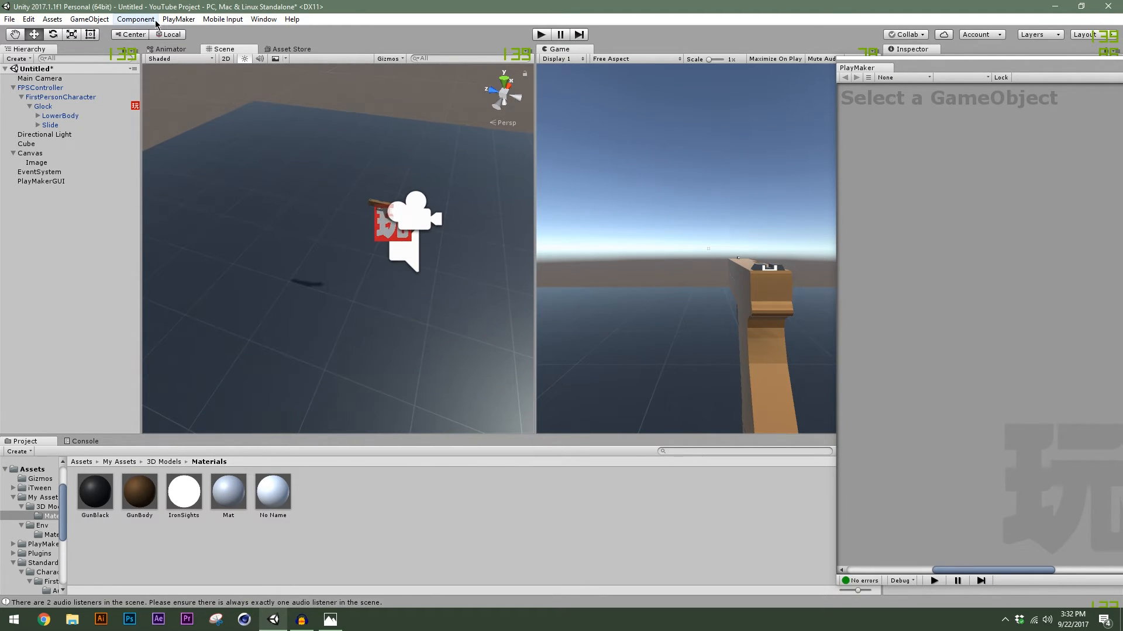
click(89, 19)
mouse_move(88, 58)
click(193, 58)
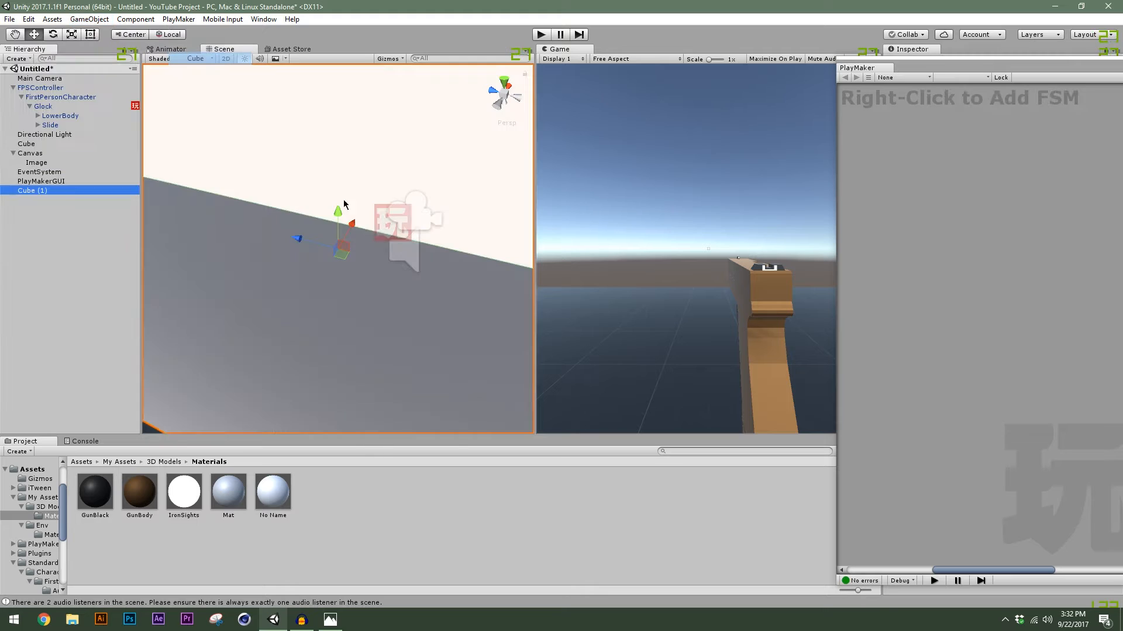
scroll(344, 284, down, 8)
scroll(344, 284, up, 2)
drag(300, 240, 284, 325)
click(403, 280)
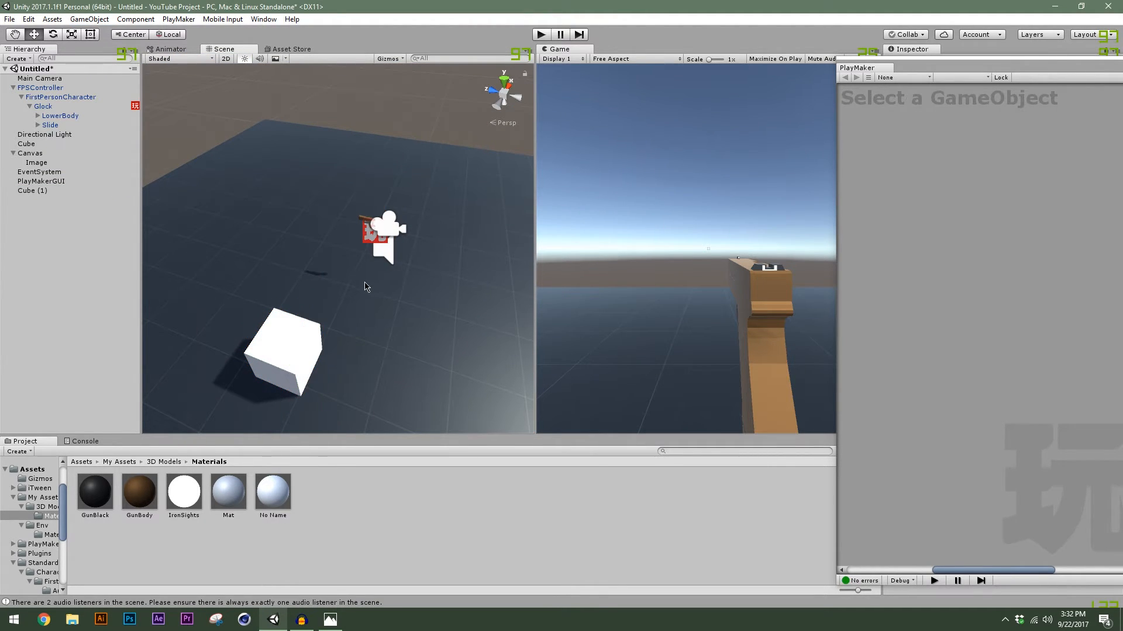
Close the PlayMaker editor window and select the new cube to view it up close
right_drag(367, 287, 274, 339)
scroll(274, 339, down, 2)
scroll(404, 278, down, 2)
drag(968, 72, 508, 117)
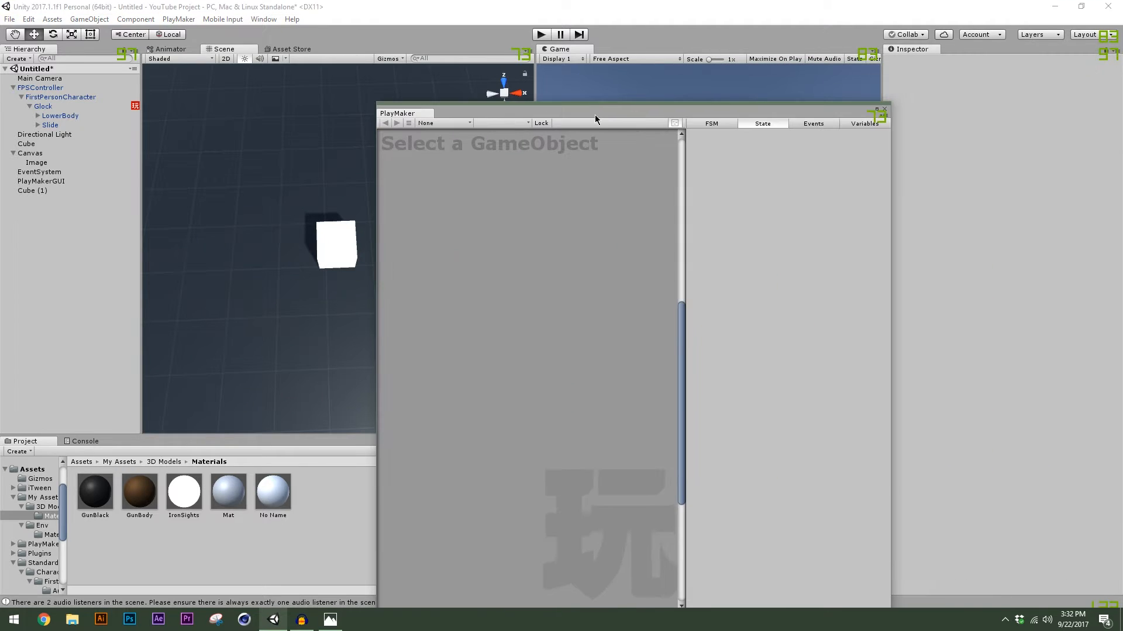
click(883, 112)
click(339, 246)
scroll(347, 336, up, 4)
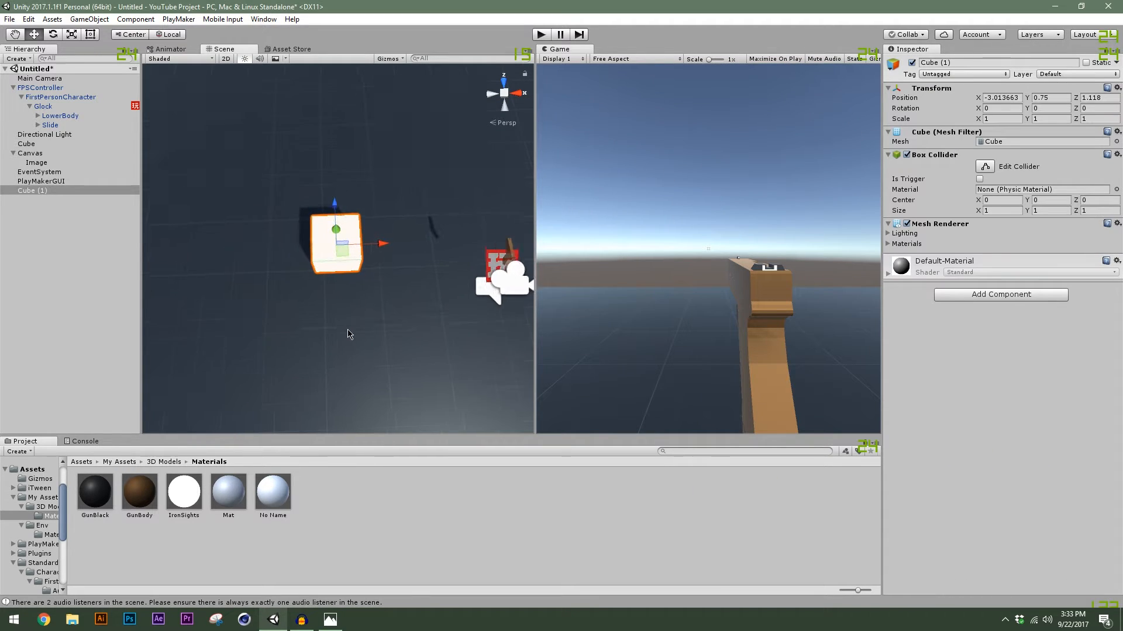
mouse_move(361, 320)
right_down()
mouse_move(401, 230)
mouse_move(377, 328)
right_up()
scroll(351, 367, down, 5)
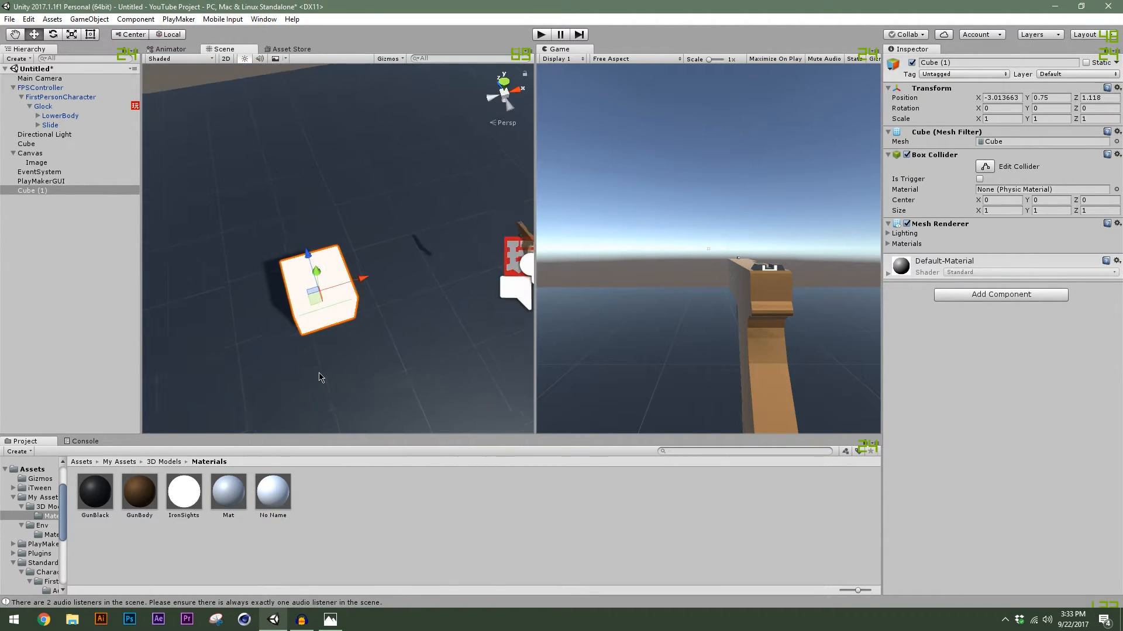
scroll(325, 369, up, 6)
scroll(374, 263, down, 5)
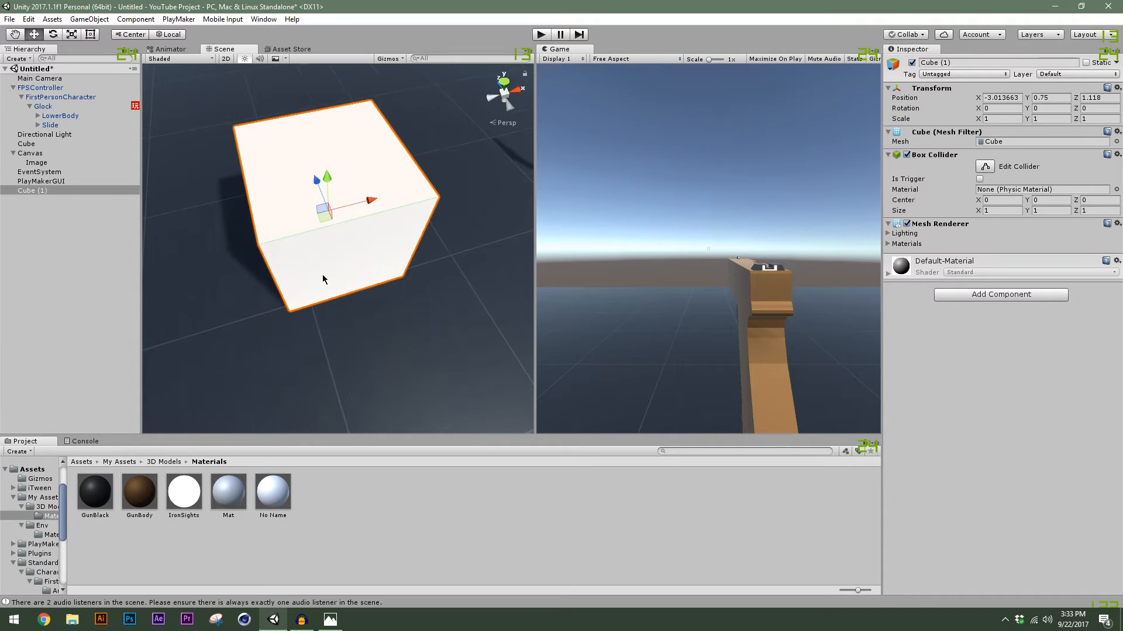
Create a material named Target in the Env Materials folder of My Assets
click(120, 461)
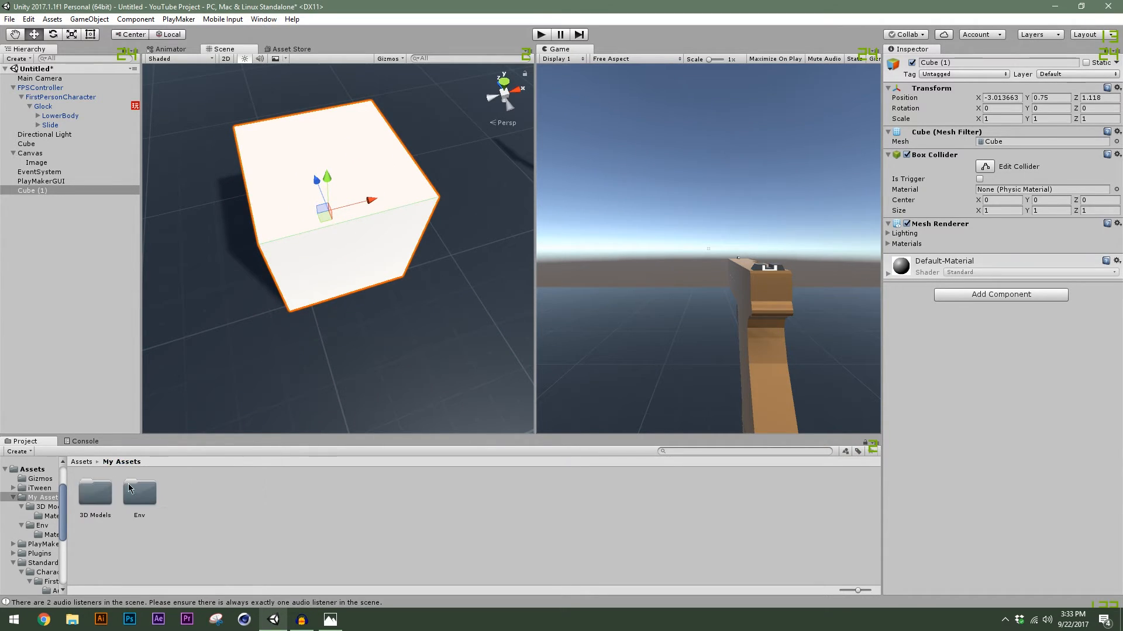
double_click(141, 492)
double_click(102, 494)
right_click(145, 494)
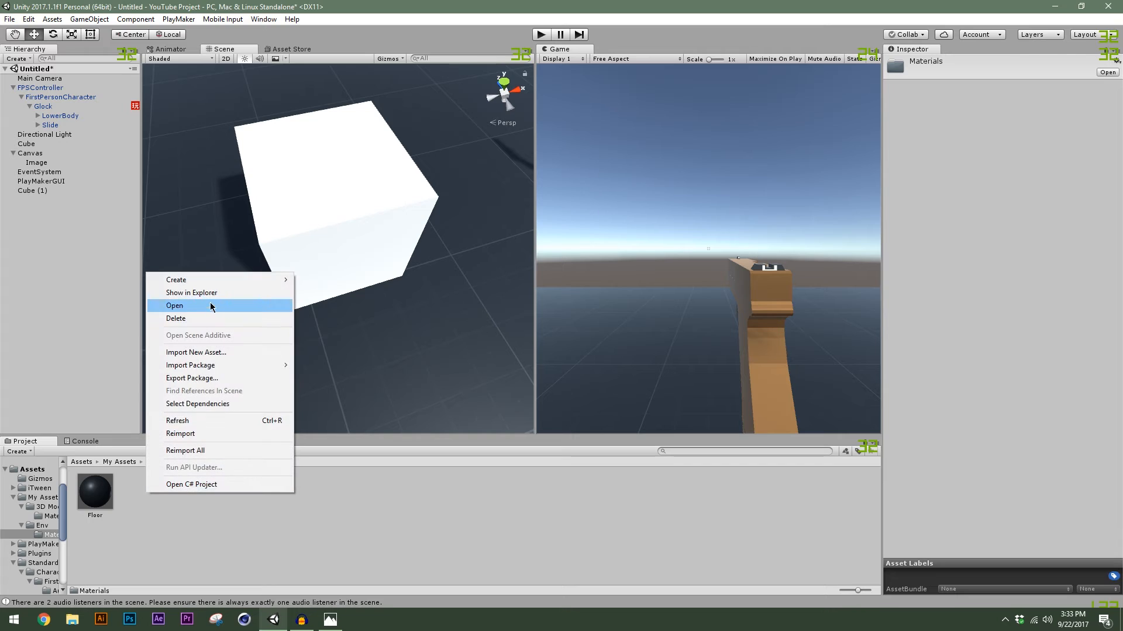
mouse_move(216, 280)
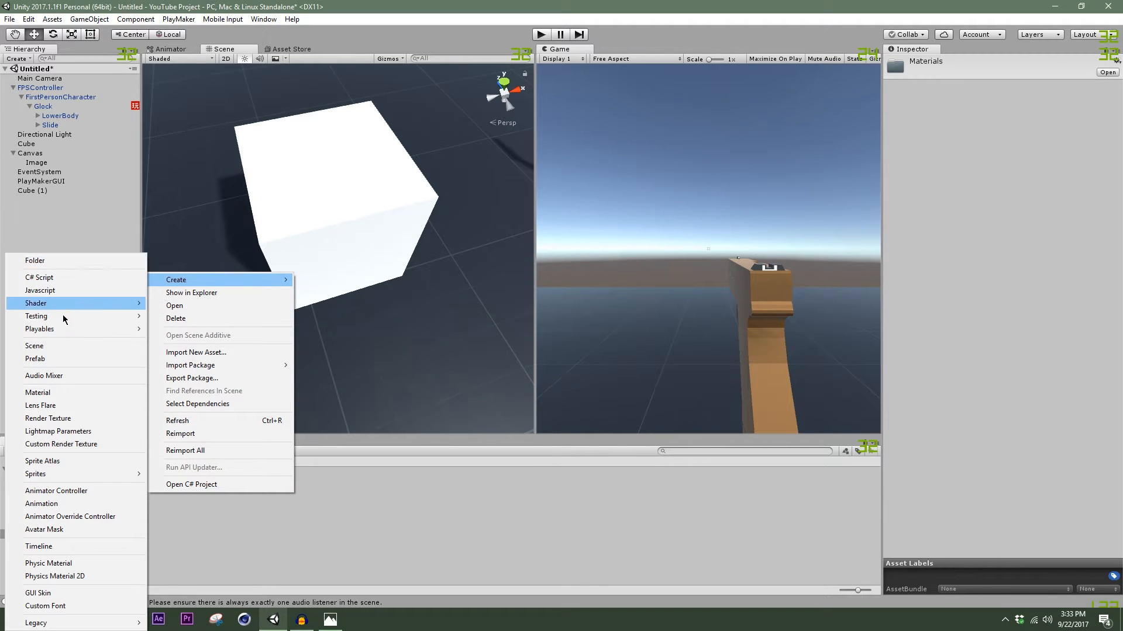
click(59, 392)
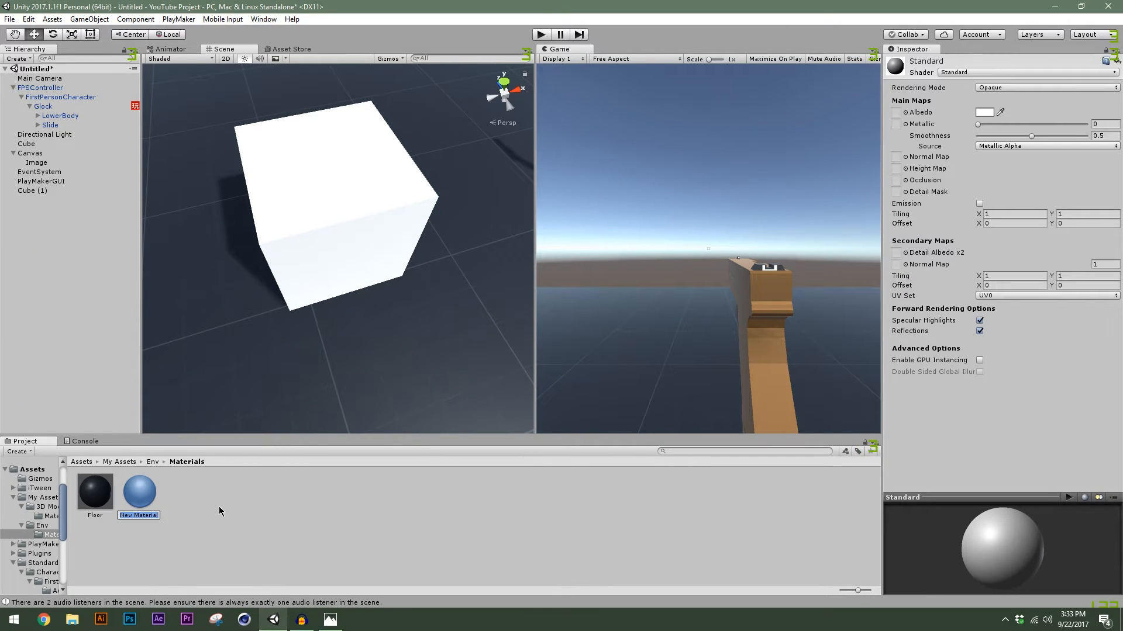
text(Target)
key(Return)
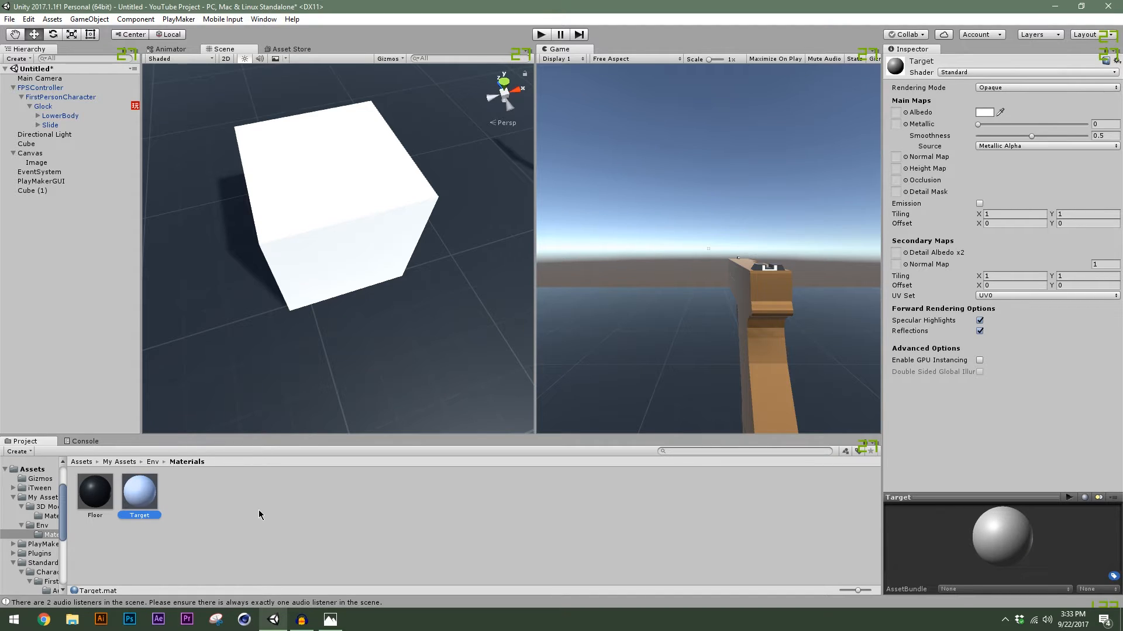
Assign a pink albedo texture to the Target material and apply the material to the new cube
click(906, 113)
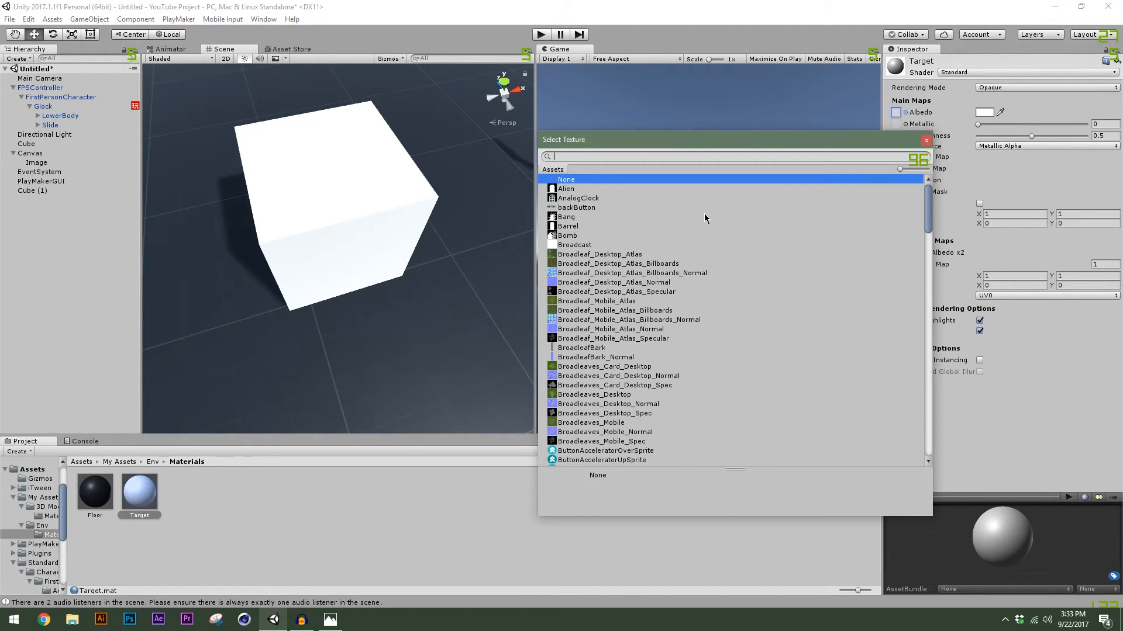
text(pi)
double_click(608, 189)
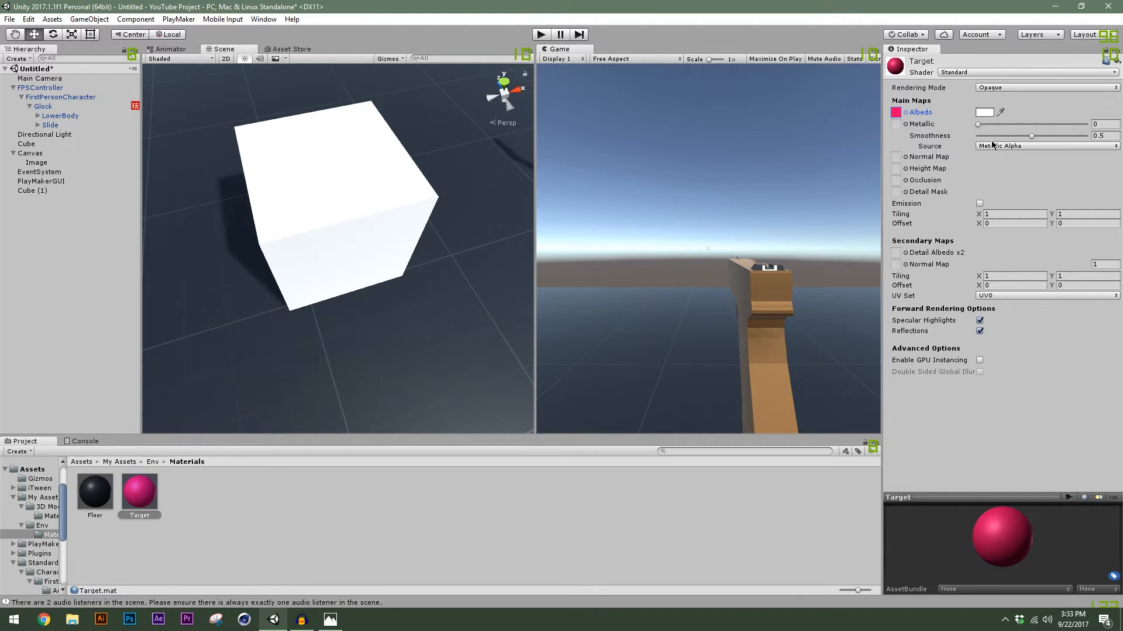
drag(140, 492, 367, 236)
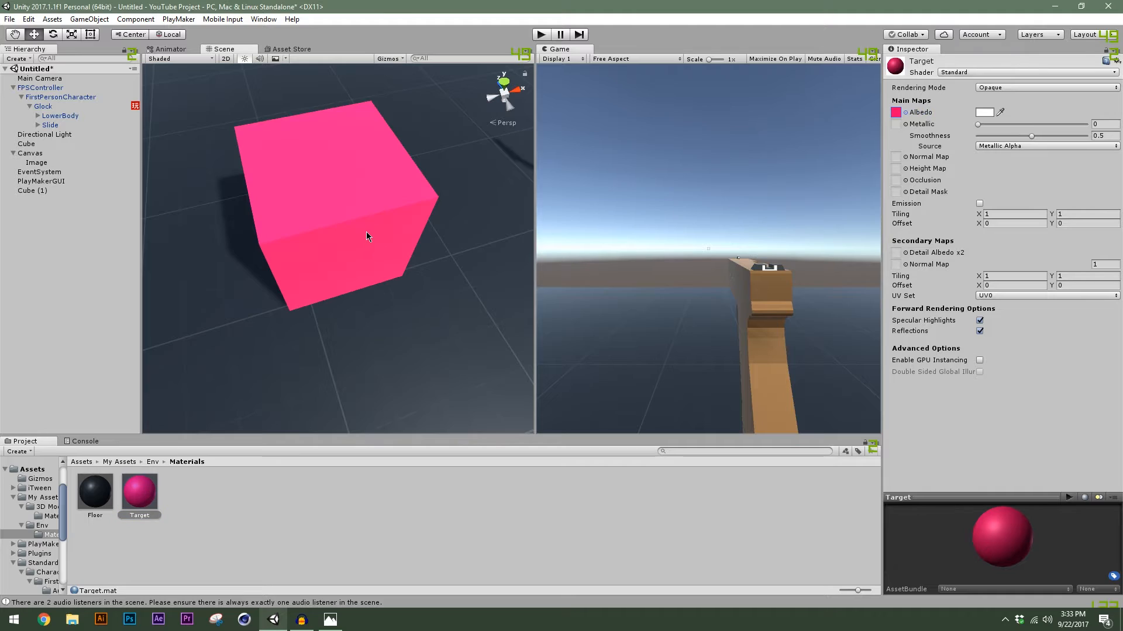
Set the Target material's smoothness to 1
click(1100, 135)
text(1)
key(Return)
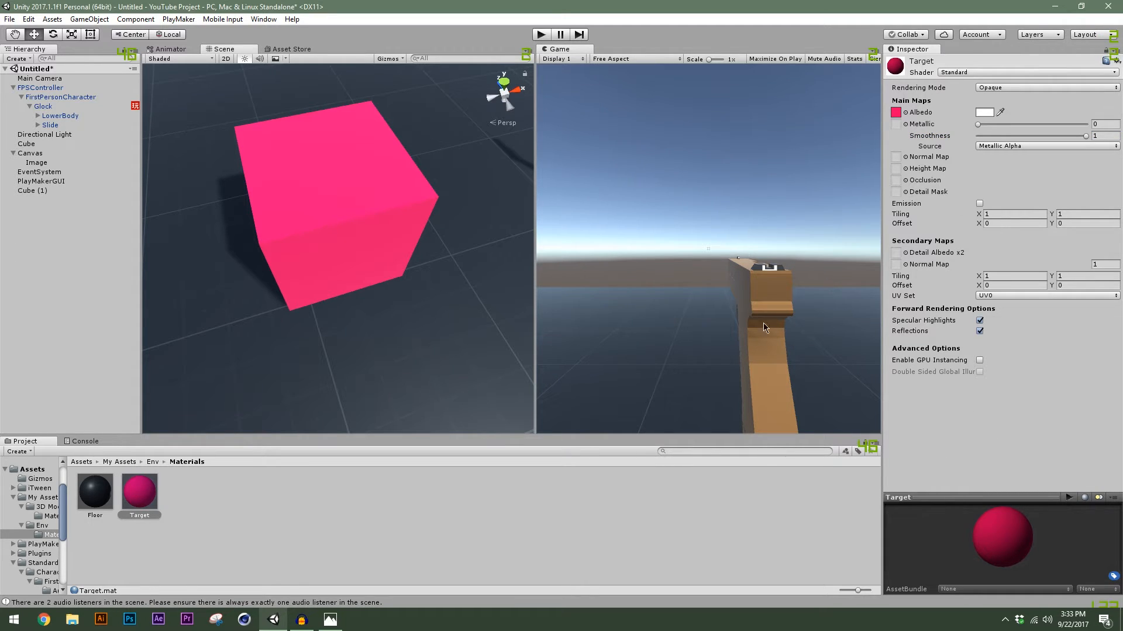
Add a Rigidbody component to the pink cube and raise the cube slightly to about Y 0.84
click(36, 193)
click(983, 294)
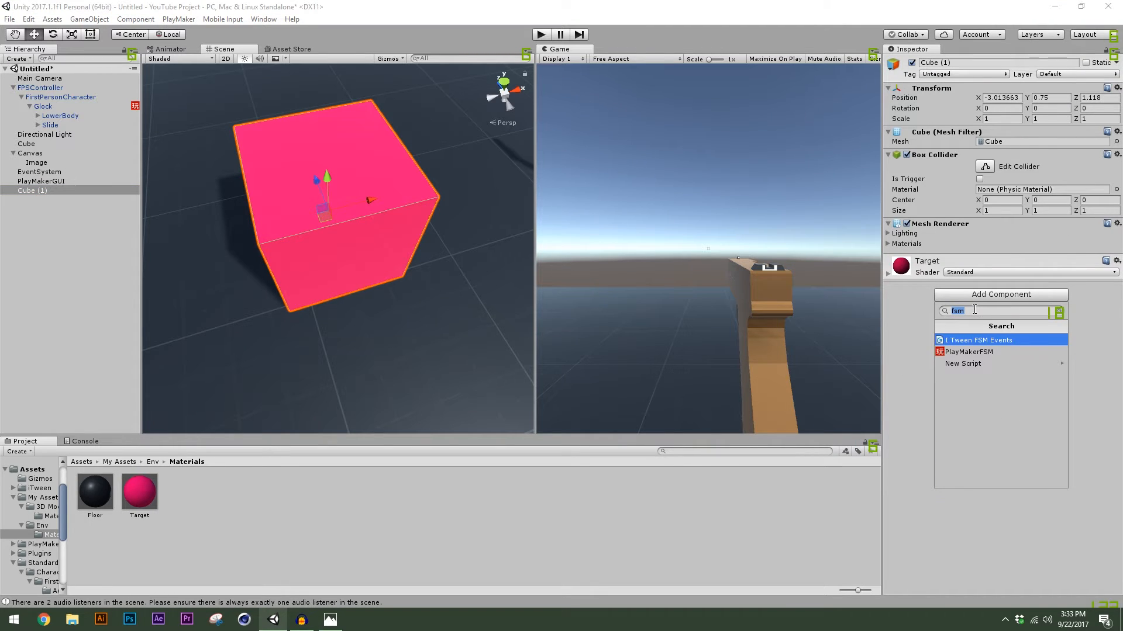
text(rigi)
click(996, 340)
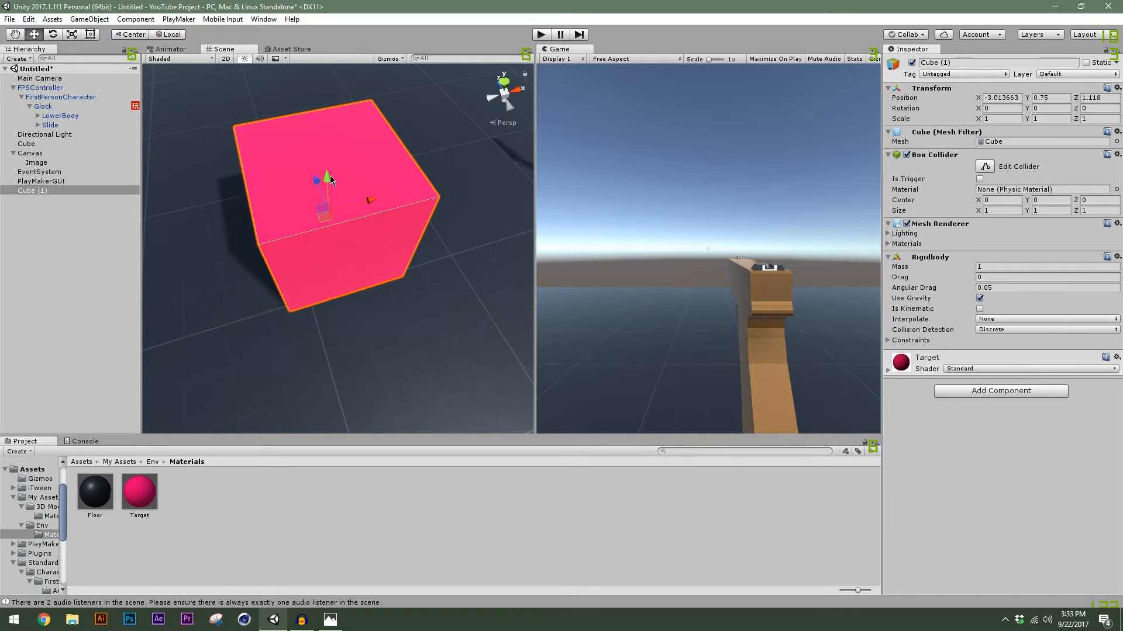
drag(330, 175, 329, 170)
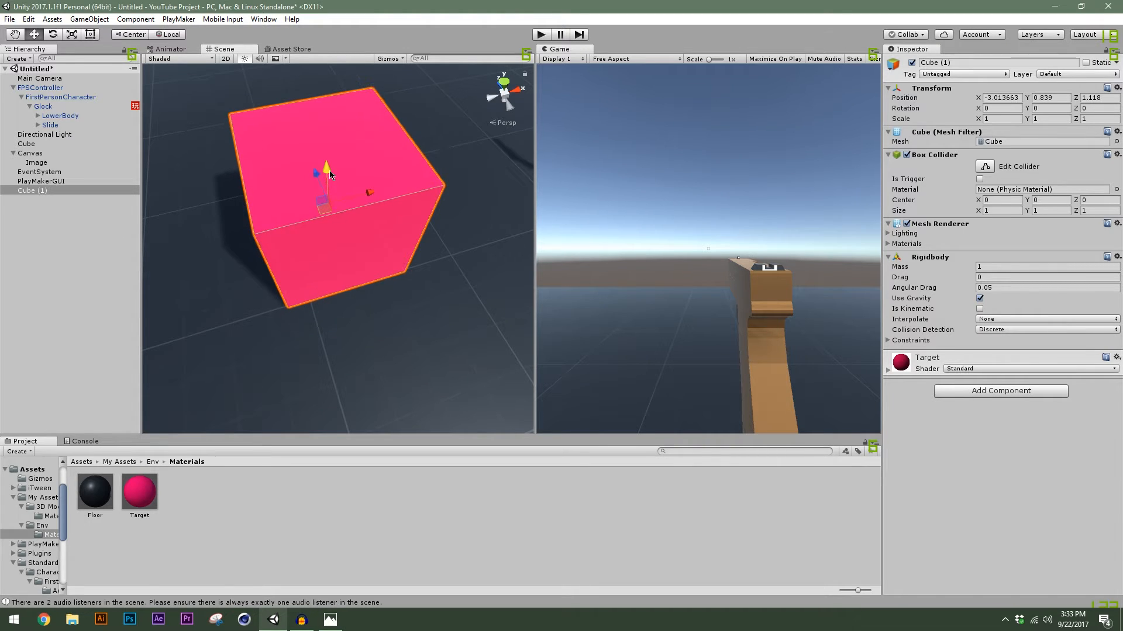
Rename the pink cube as Target and deselect it
right_click(50, 191)
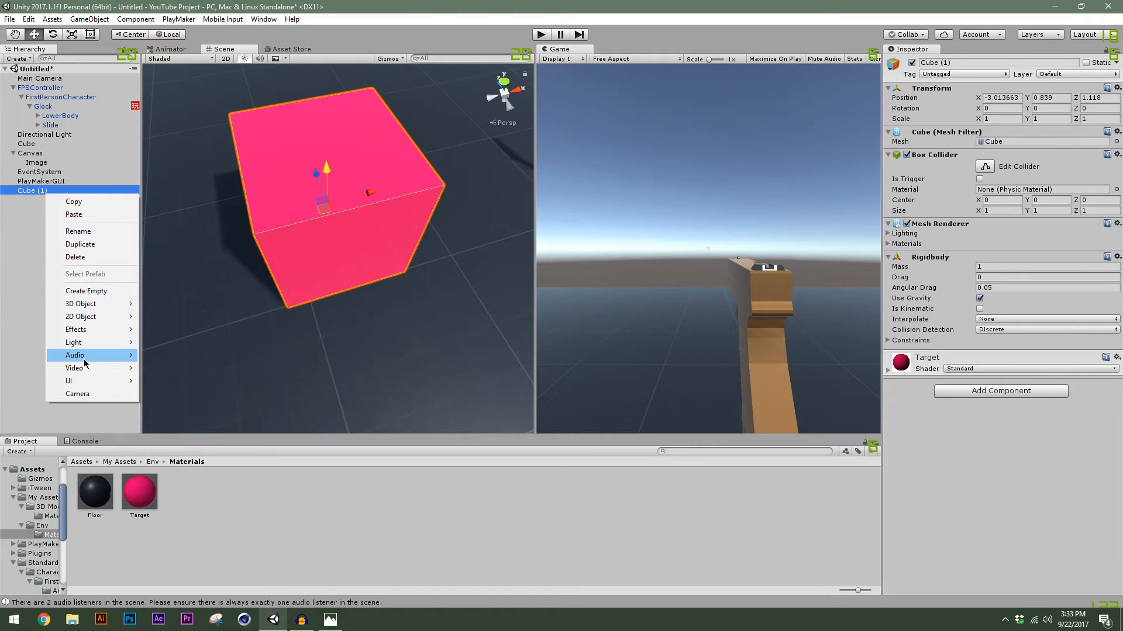
click(78, 231)
text(Ta)
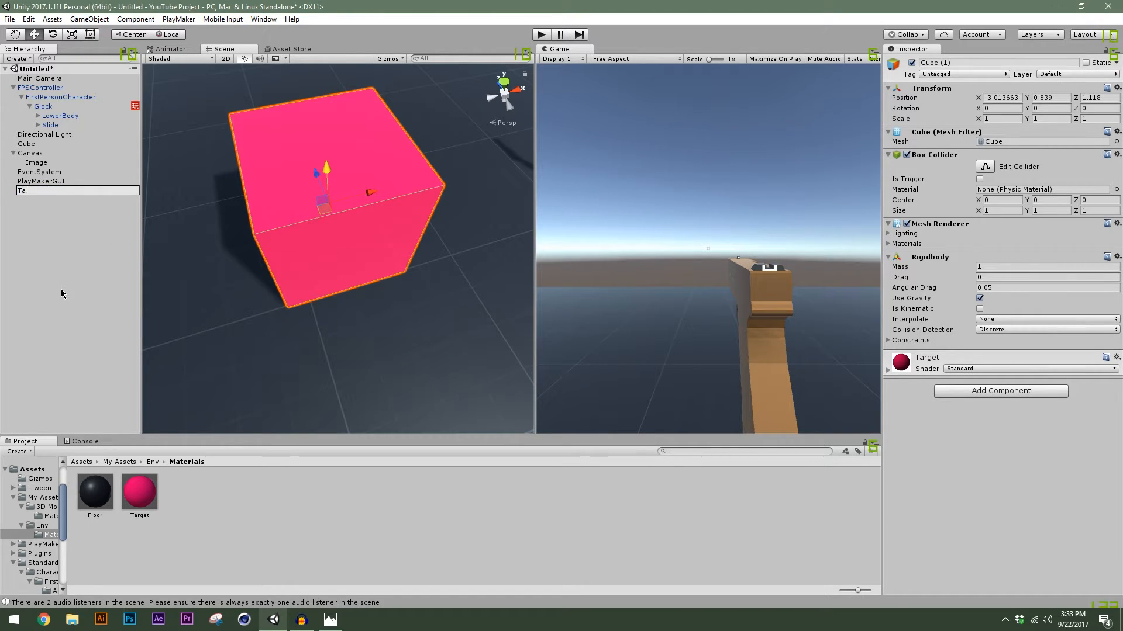
text(rget)
key(Return)
click(63, 294)
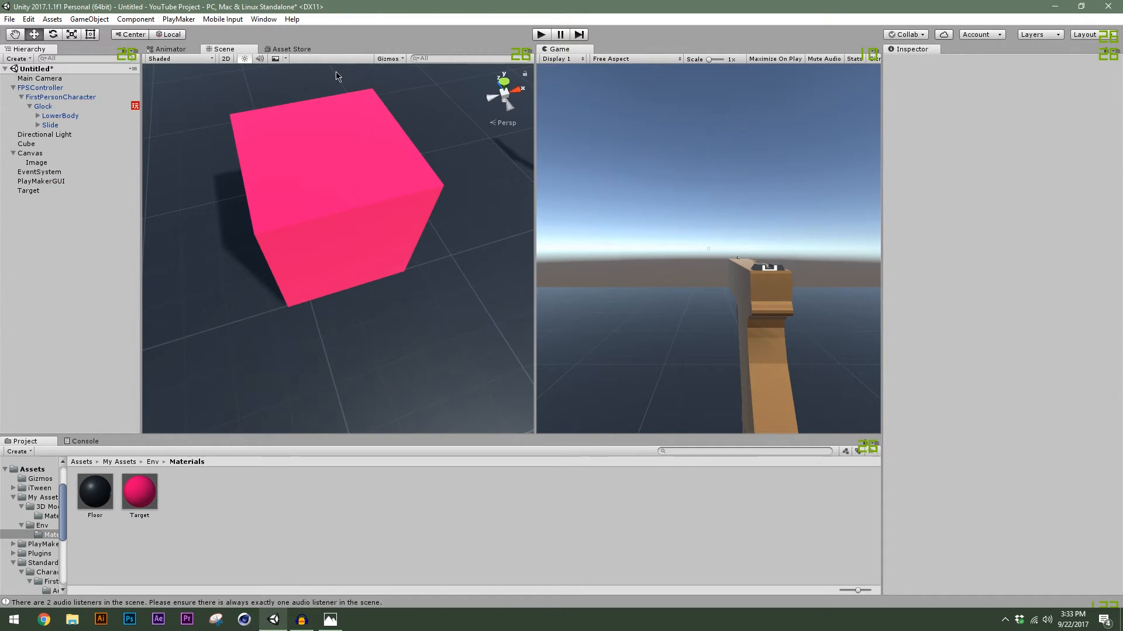
Play-test the scene by moving around and shooting the pink Target cube, and stop the play session
click(541, 36)
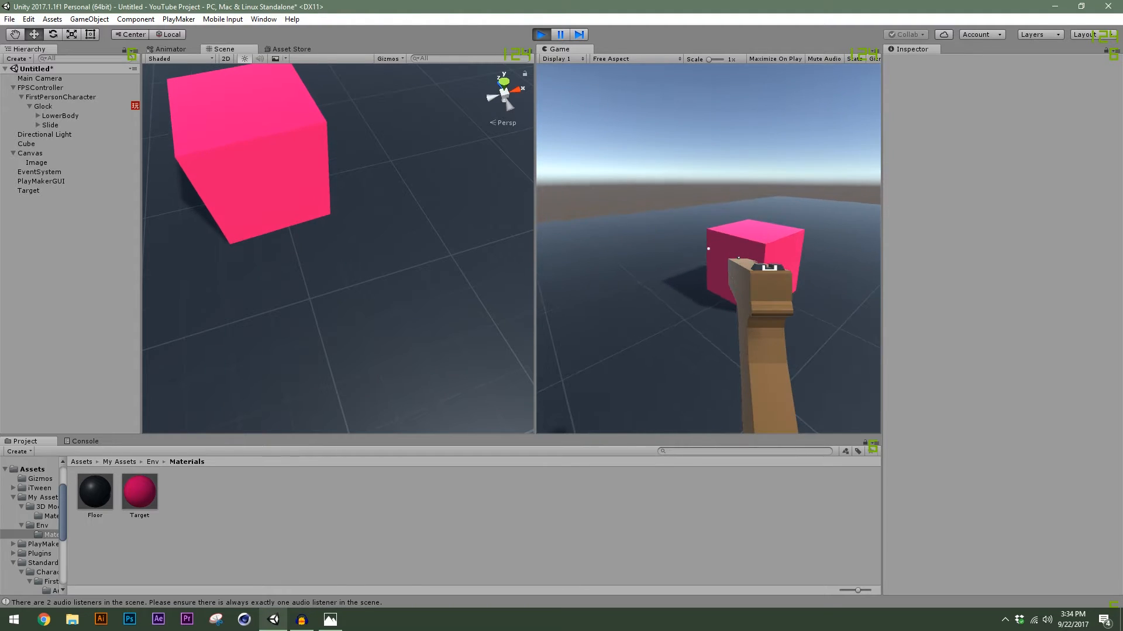
key(d)
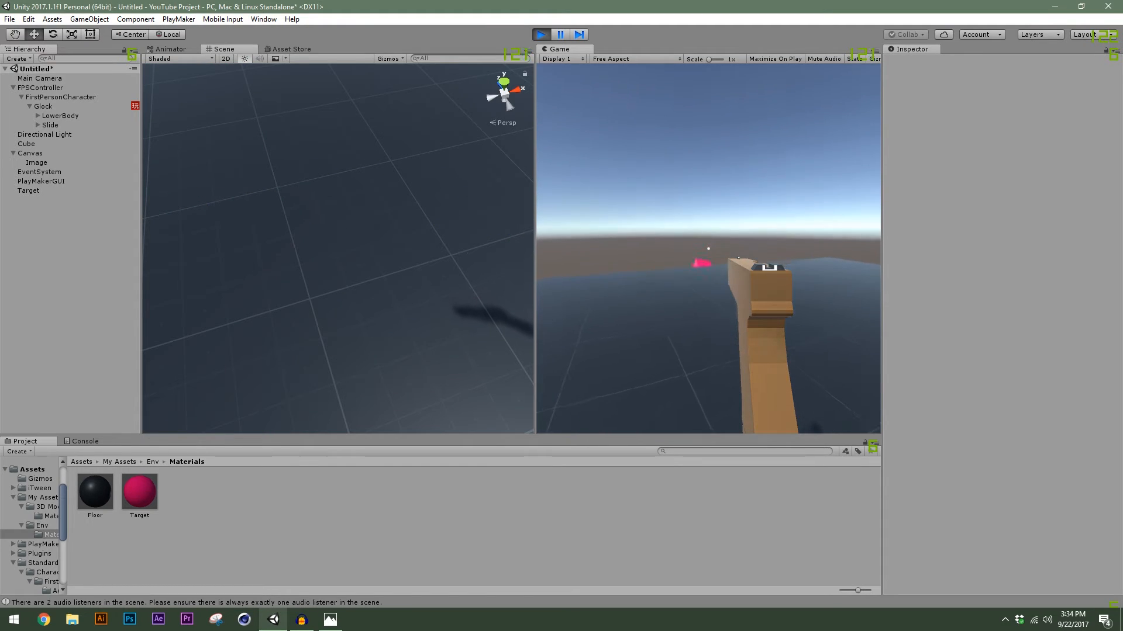
key(Escape)
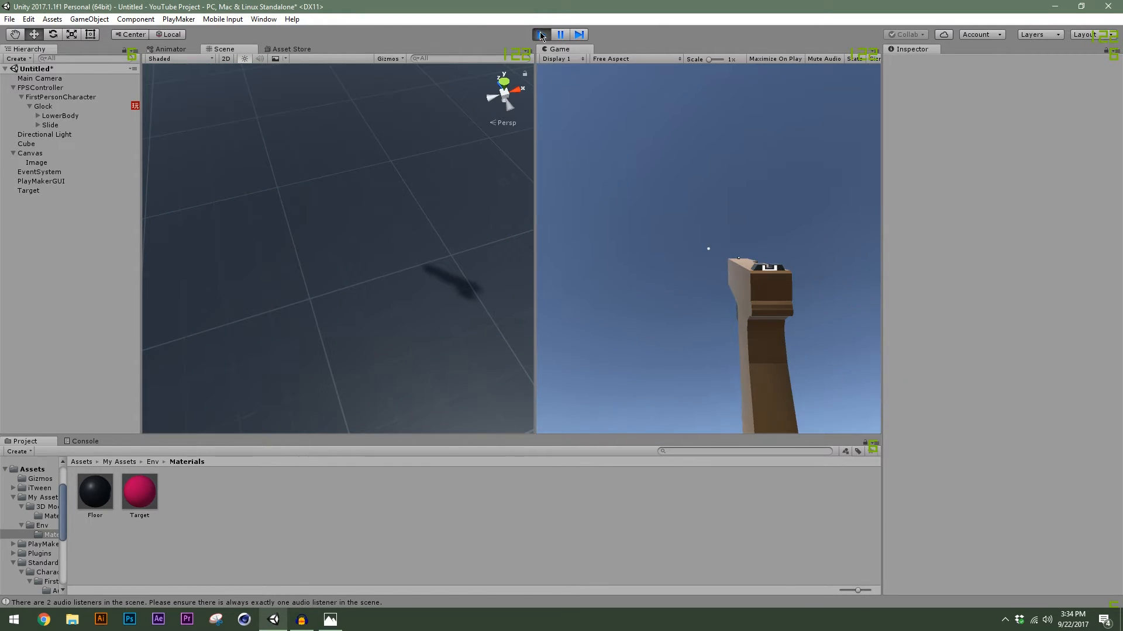
click(541, 35)
Duplicate the Target cube and move the copy along the Z axis to about -0.635
scroll(276, 238, down, 4)
click(335, 242)
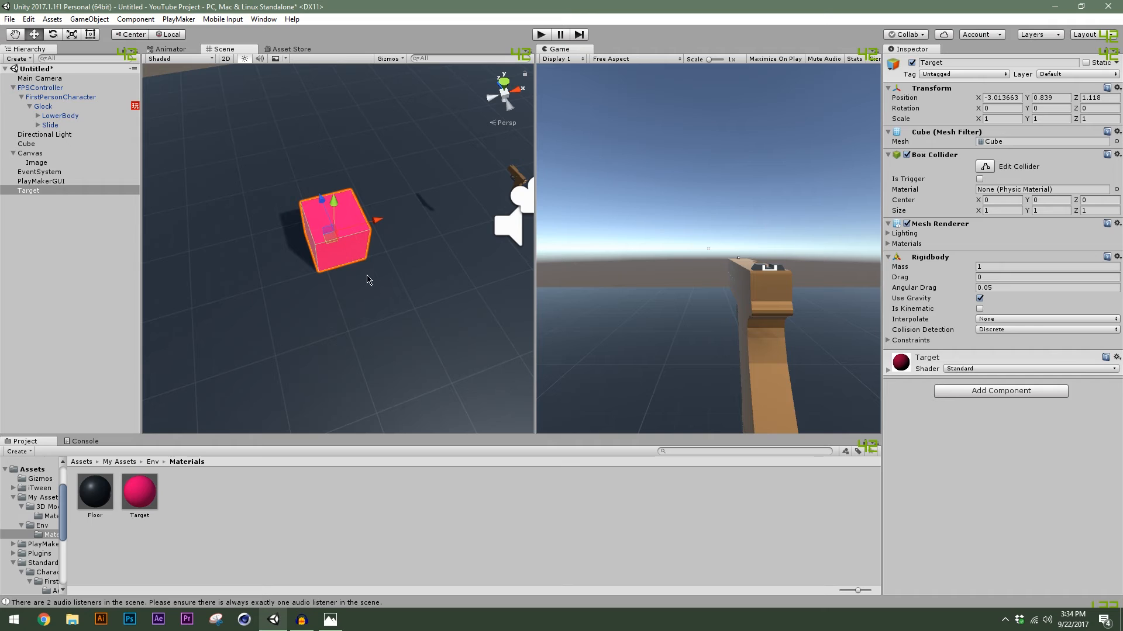
key(ctrl+d)
drag(323, 202, 344, 269)
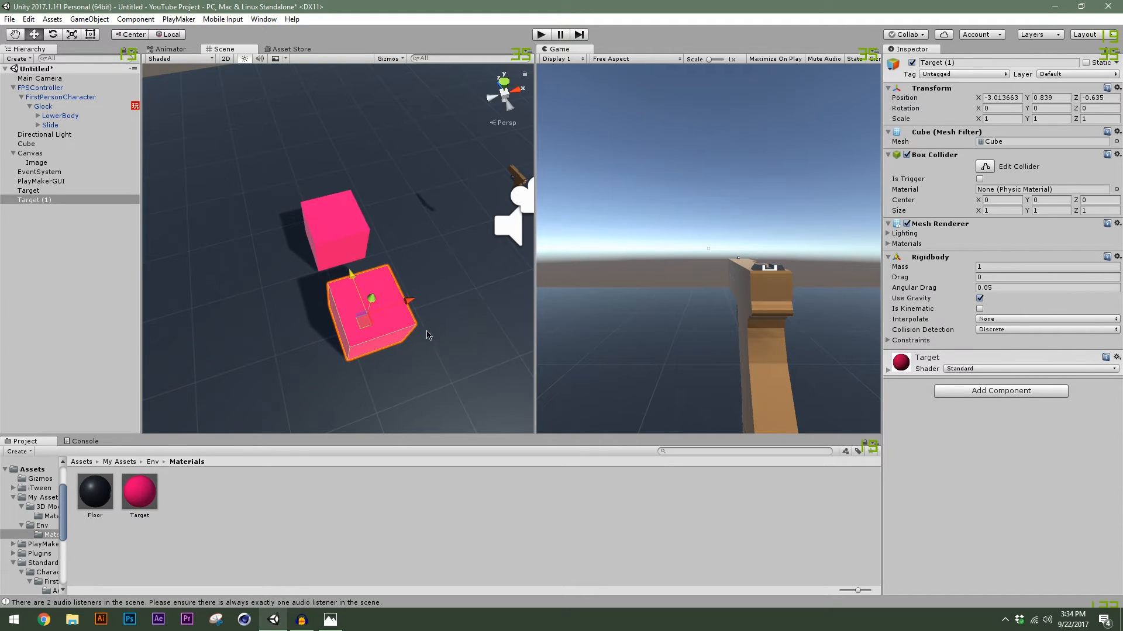
Scale the duplicated cube down uniformly to about 0.248 and set its Rigidbody mass to 0.05
scroll(429, 335, up, 2)
alt+drag(444, 346, 285, 261)
scroll(308, 322, down, 1)
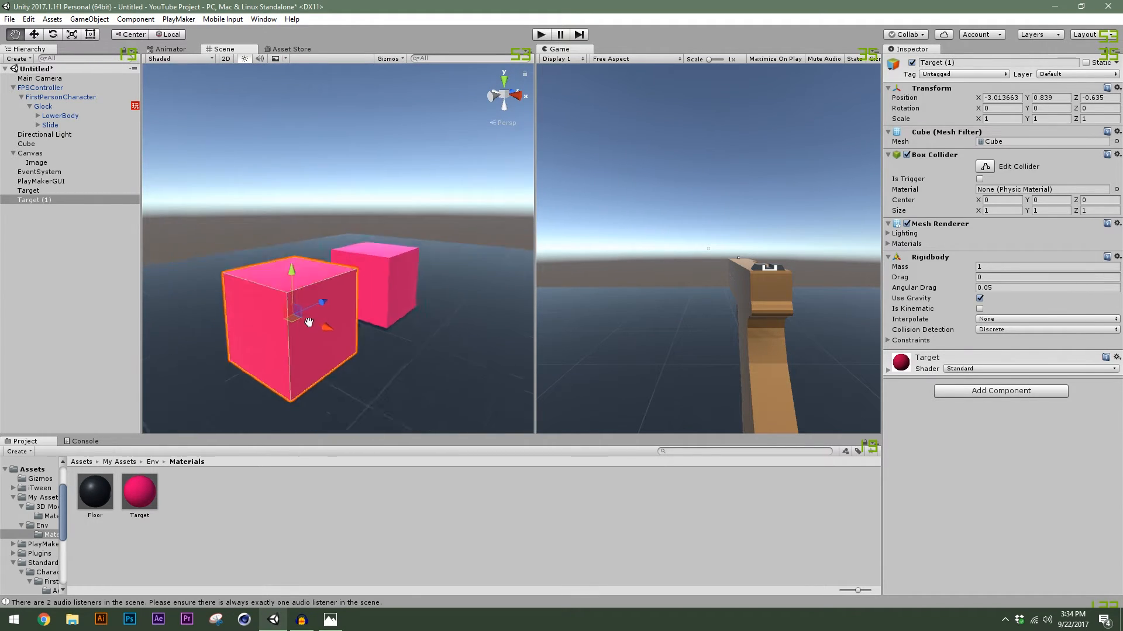
alt+drag(309, 322, 269, 234)
click(71, 34)
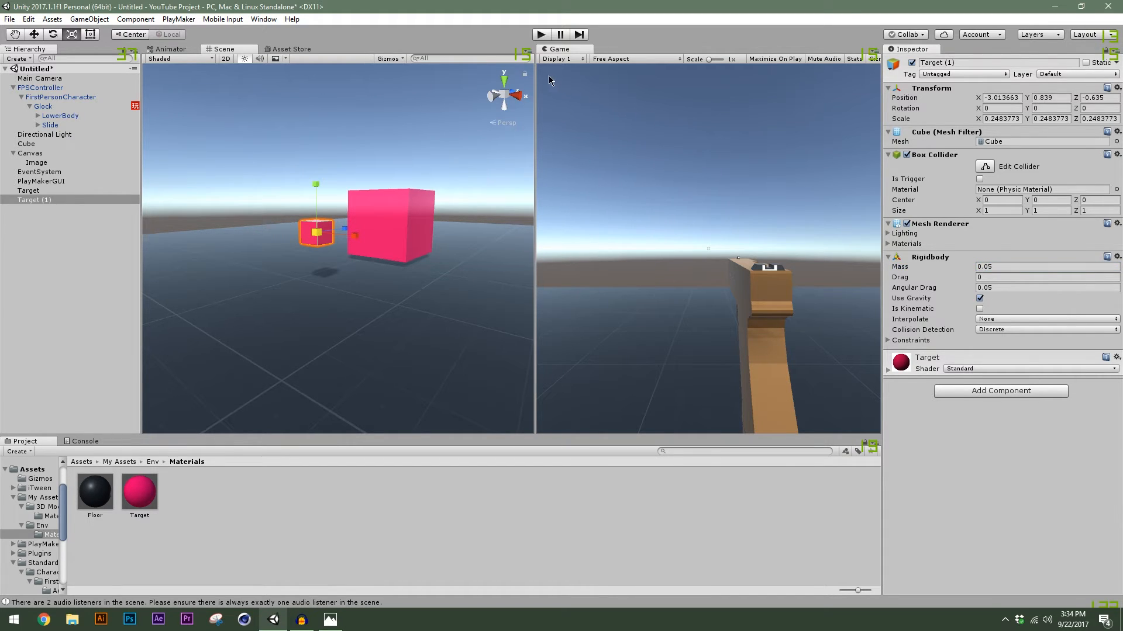
Play-test shooting the small lightweight cube and stop the play session
click(541, 36)
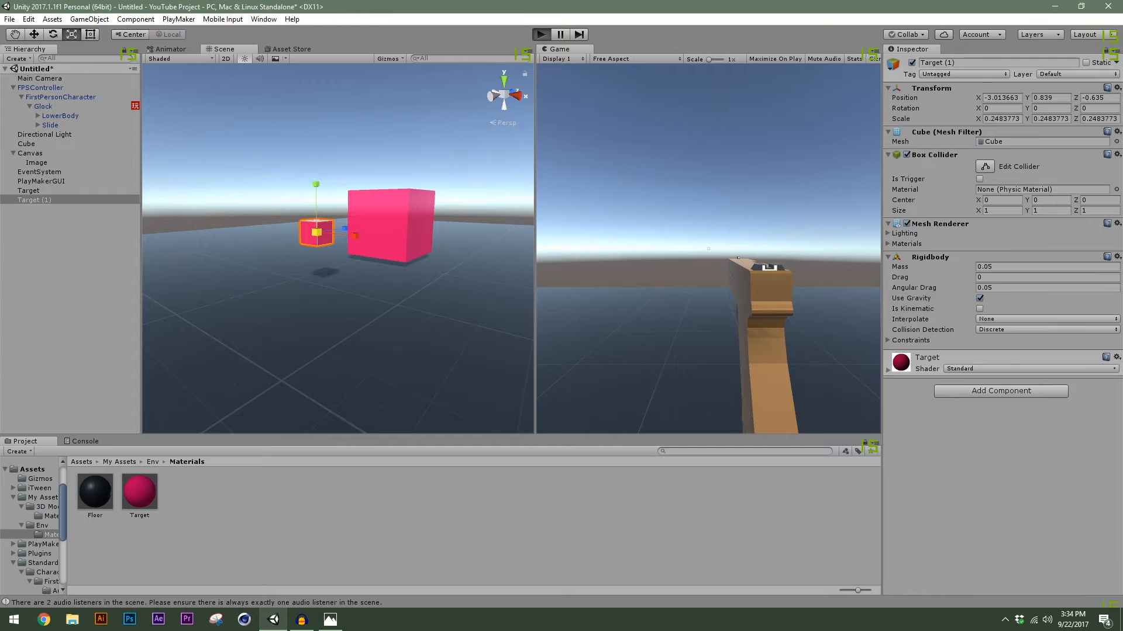
click(739, 257)
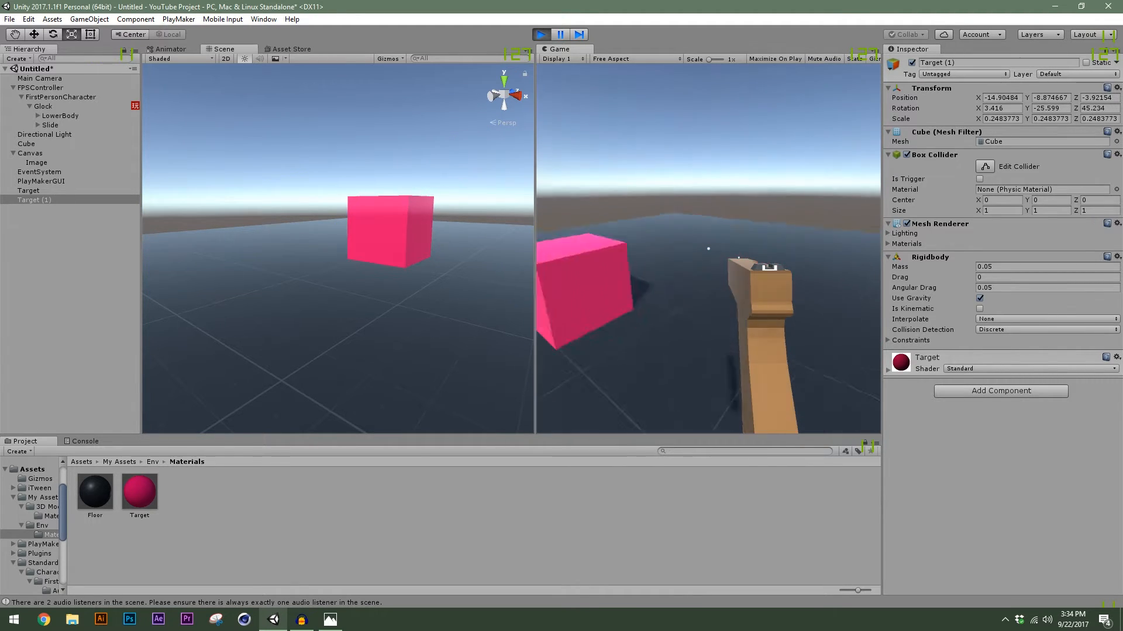
key(ctrl+p)
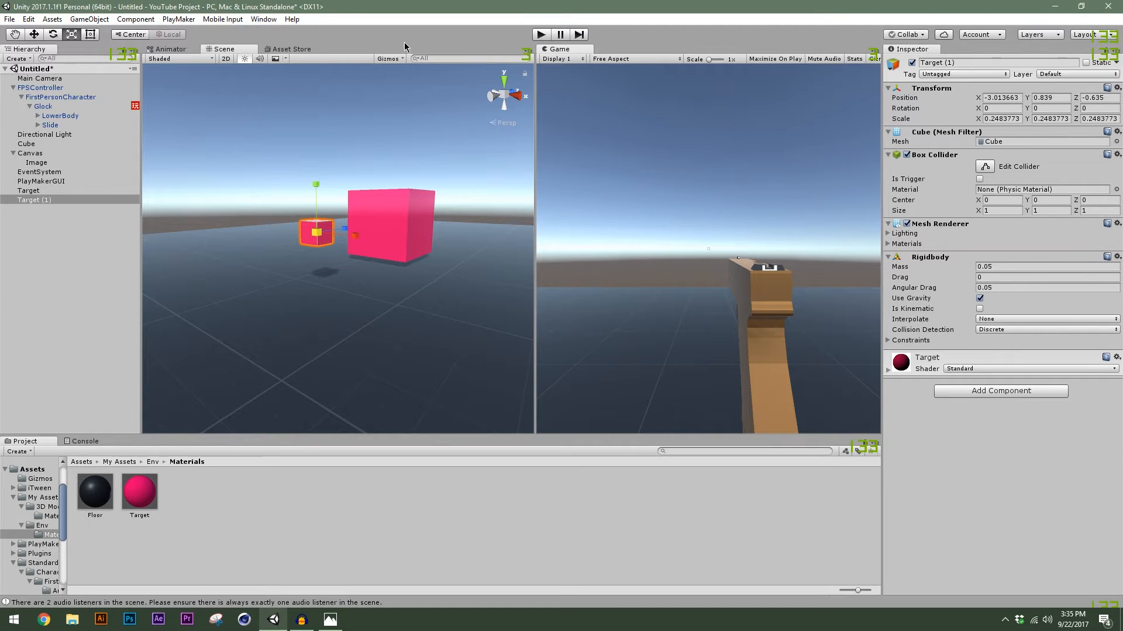
Run the scene briefly to examine how the Glock follows the player's view in the scene, and stop playing
alt+drag(339, 145, 412, 303)
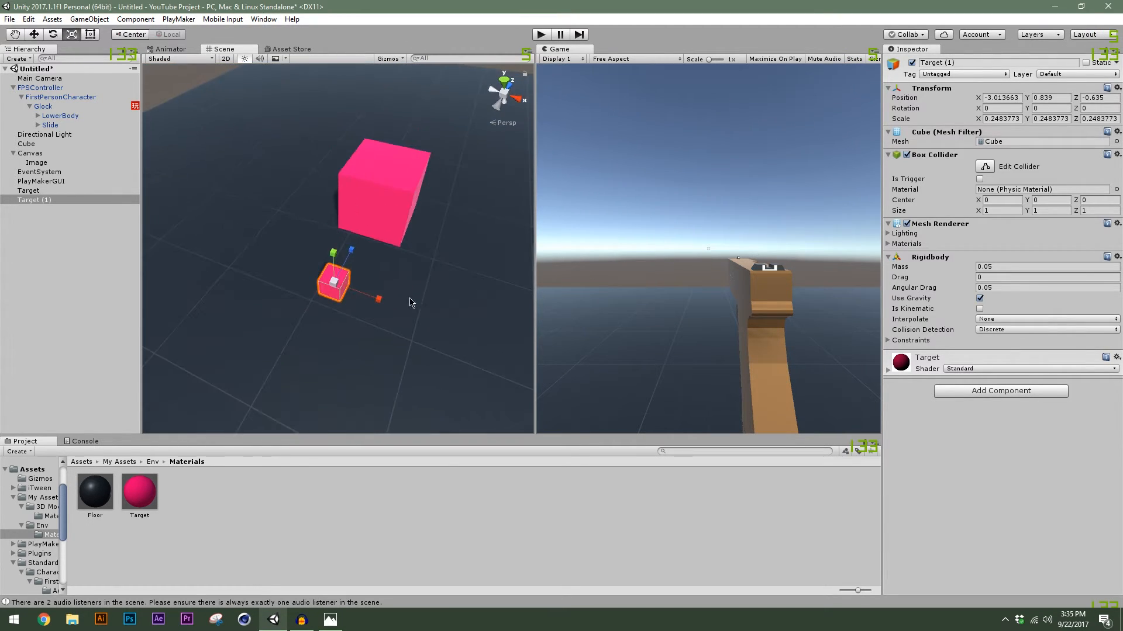
scroll(405, 298, down, 7)
middle_drag(399, 292, 301, 255)
scroll(301, 255, up, 5)
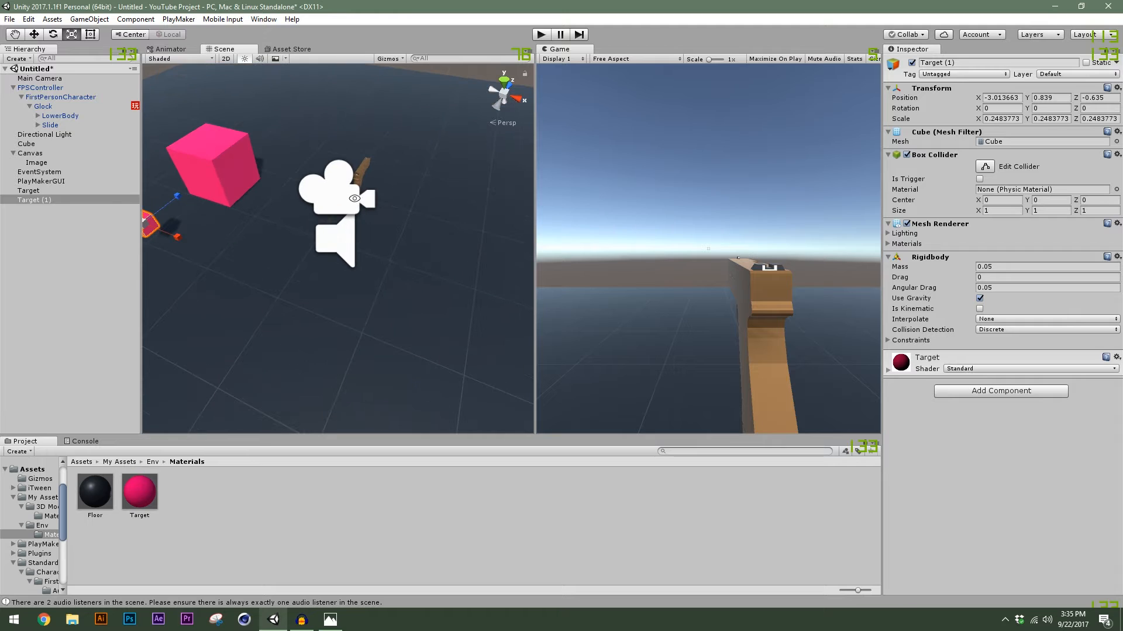
click(541, 34)
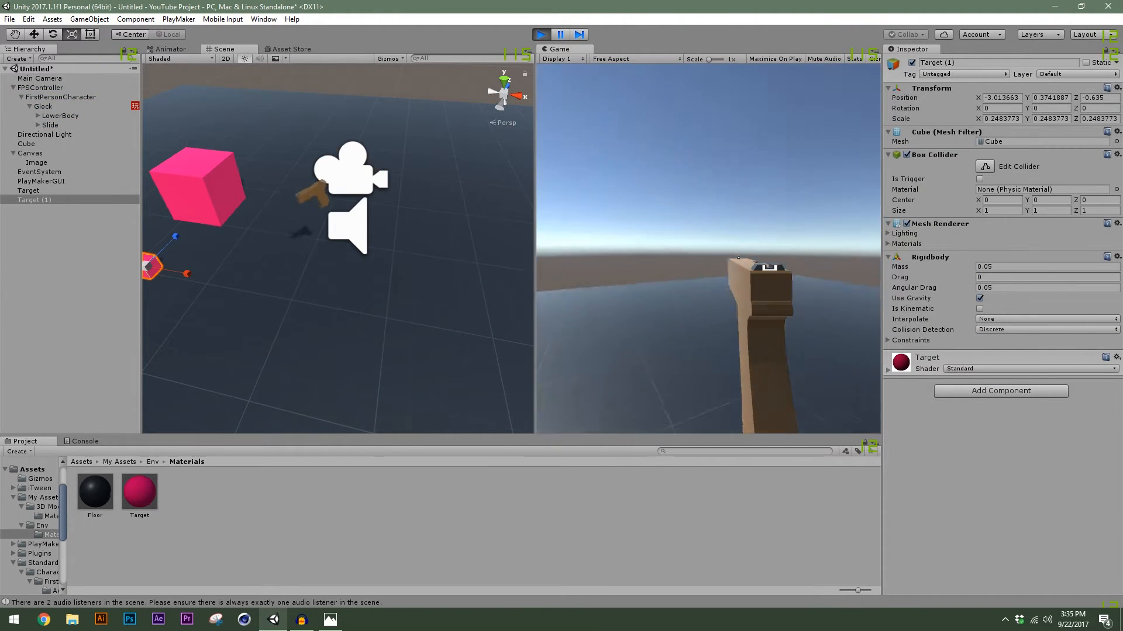
key(ctrl+p)
Create an empty child object under FPSController and rename it LookAtMe
alt+drag(321, 310, 181, 249)
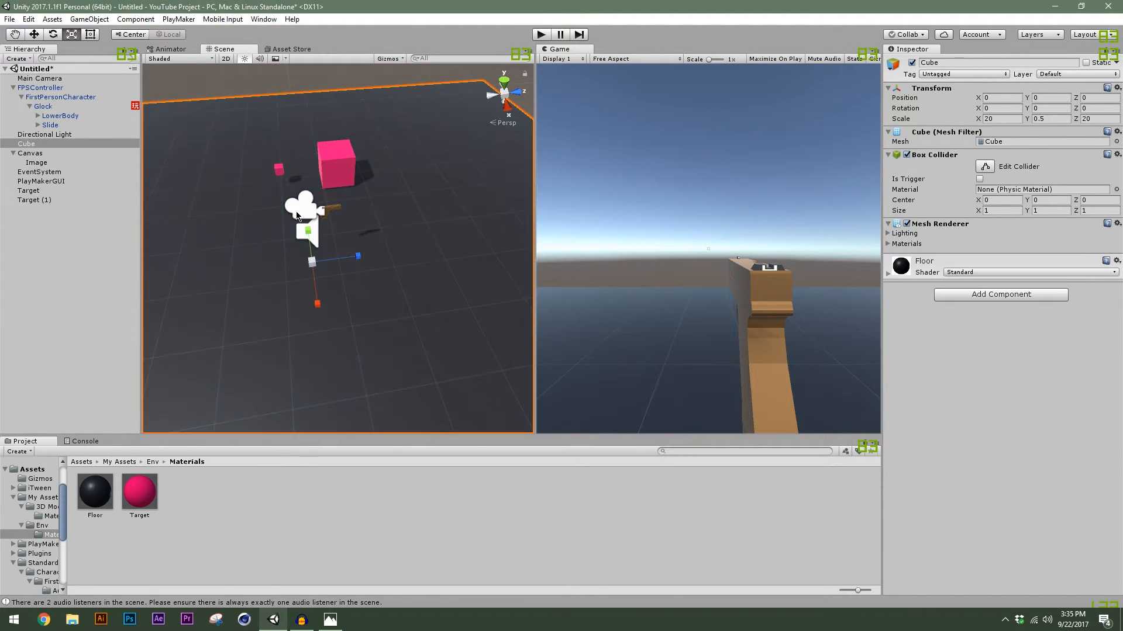
click(315, 223)
key(f)
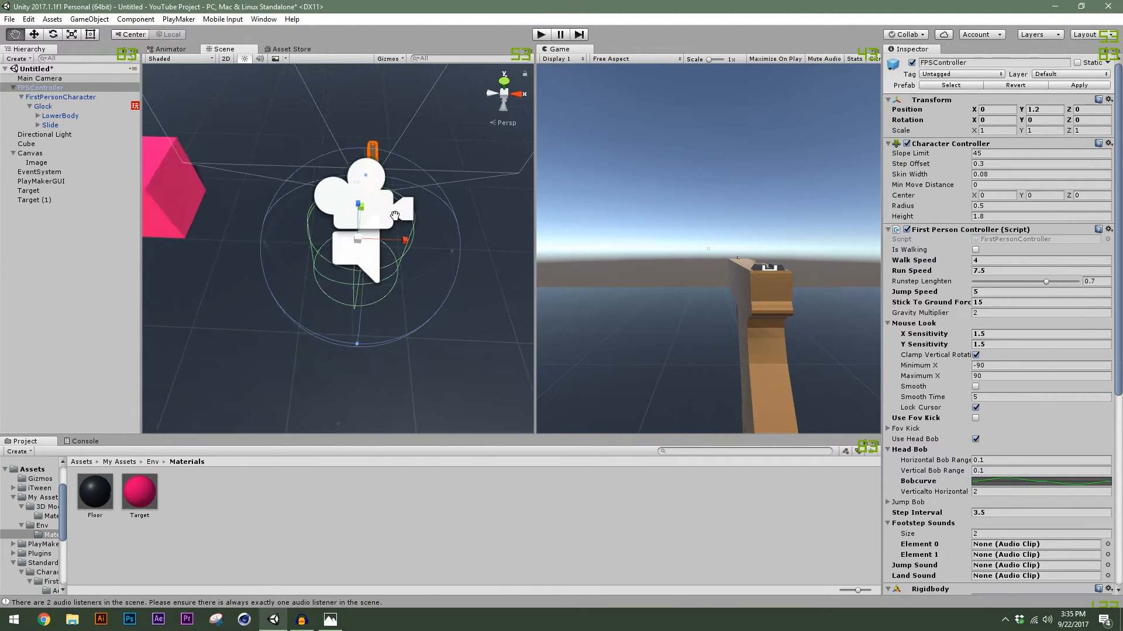
right_click(48, 89)
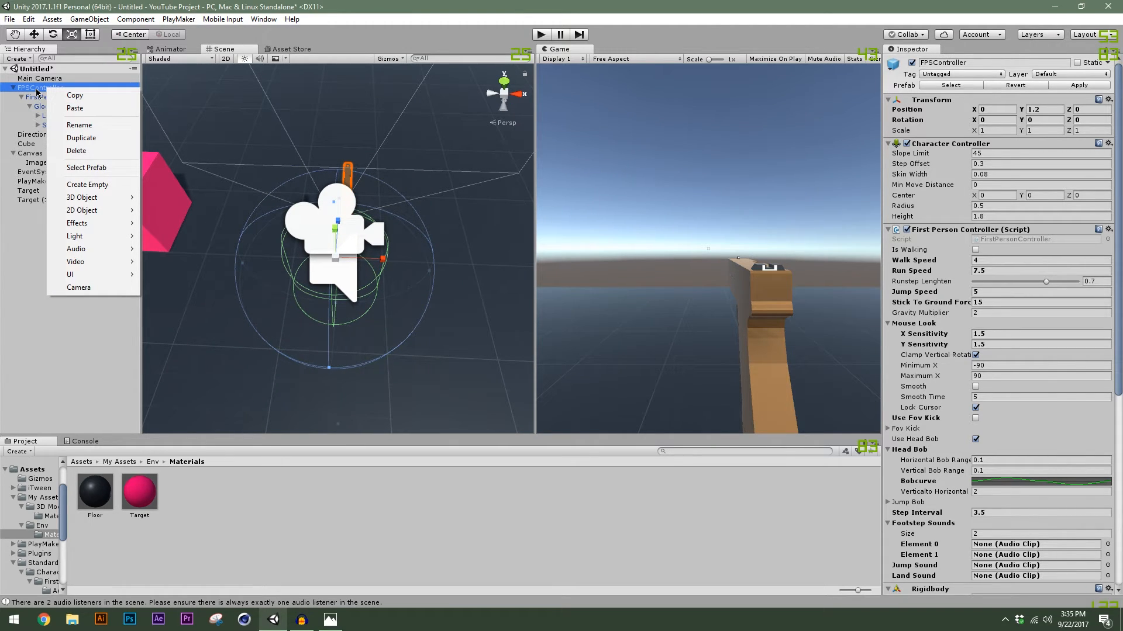
click(88, 185)
right_click(62, 134)
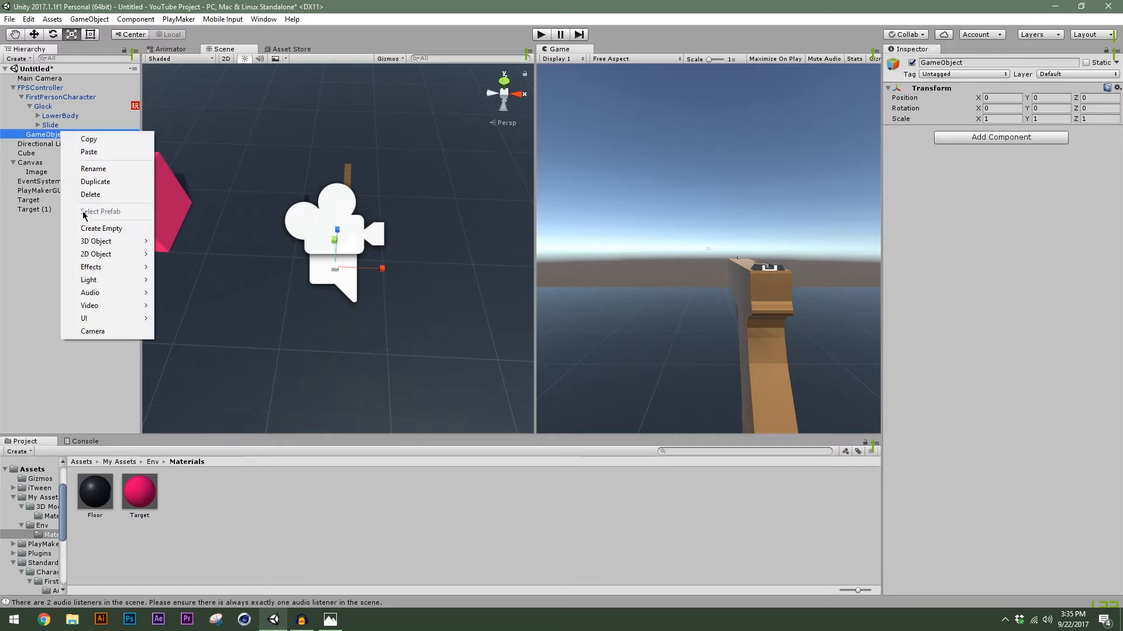
click(87, 171)
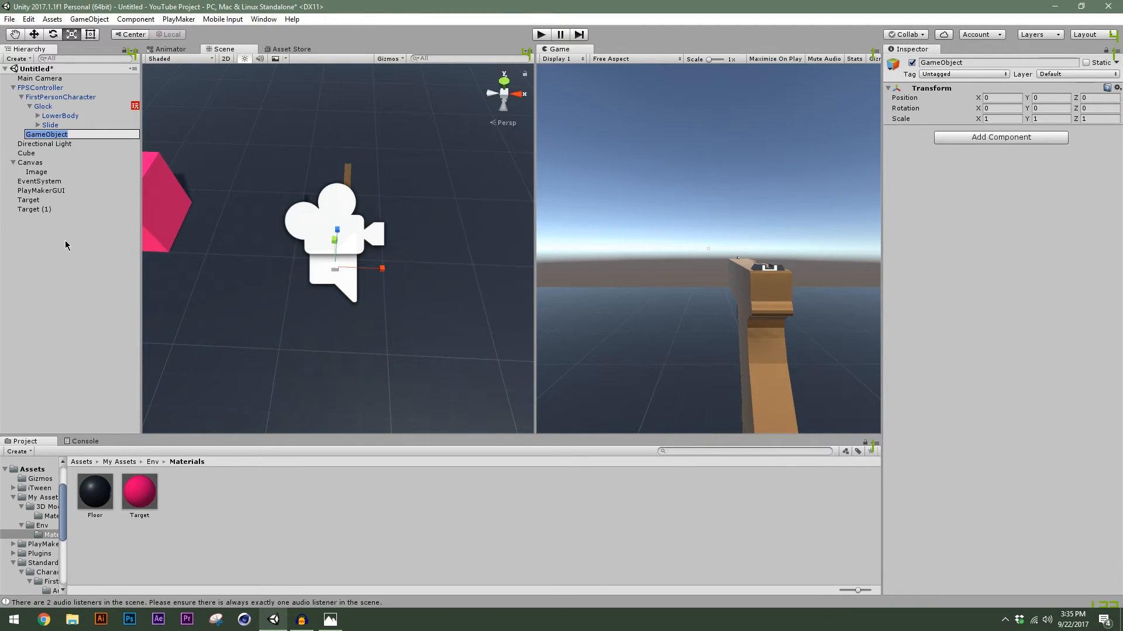
text(LookAt)
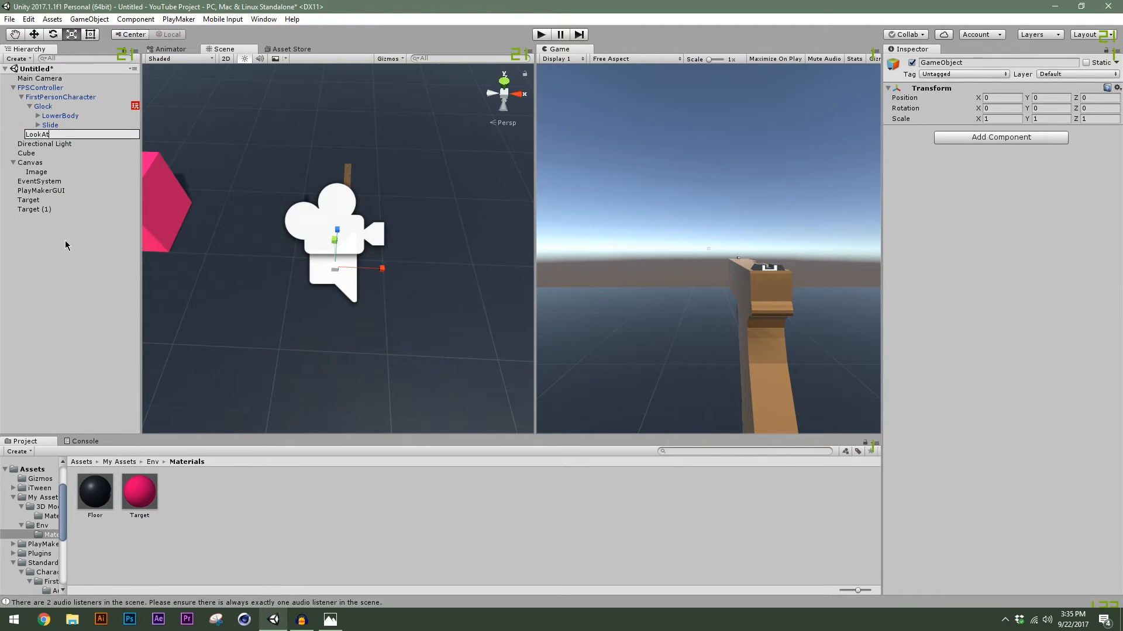
text(Me)
key(Return)
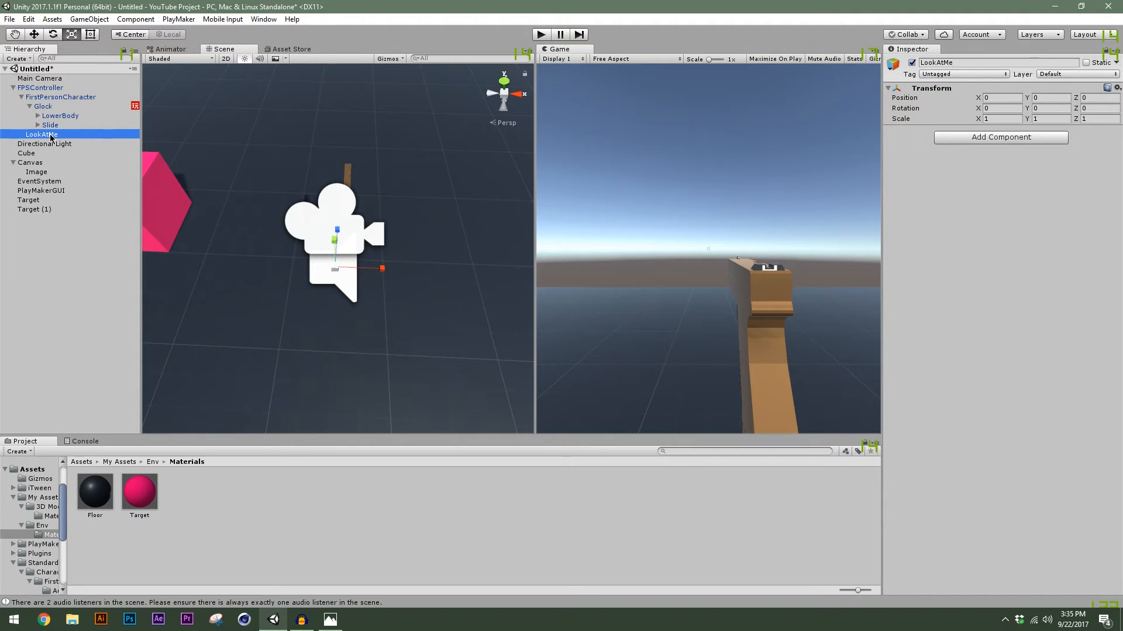
Add a second PlayMakerFSM component to the Glock, name it WeaponSway and open it for editing
click(51, 108)
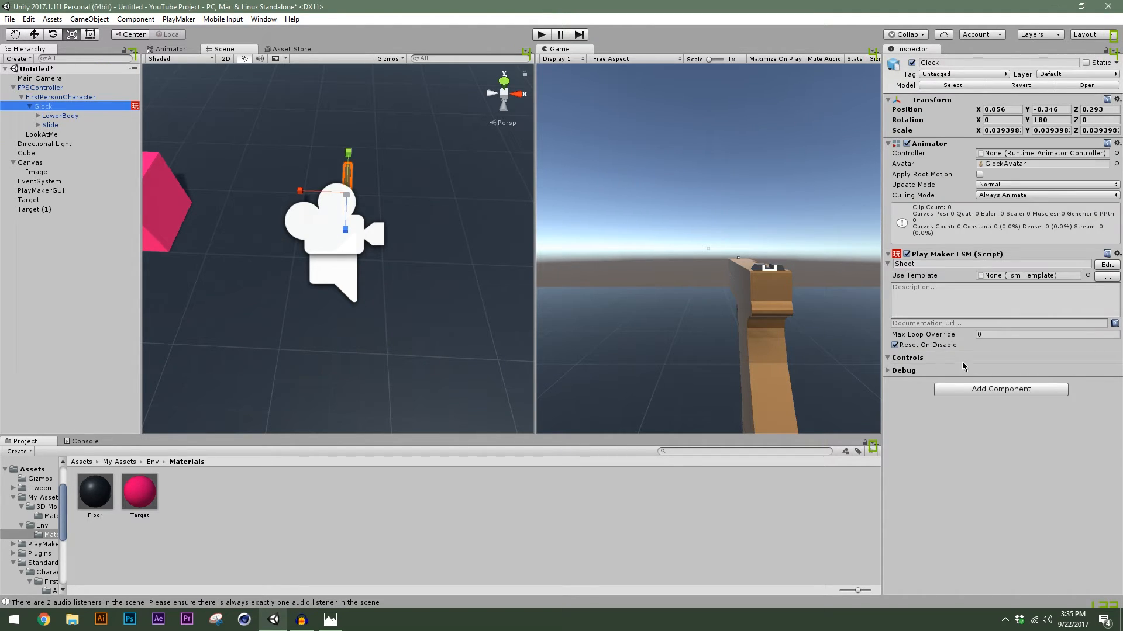
click(1002, 390)
text(fsm)
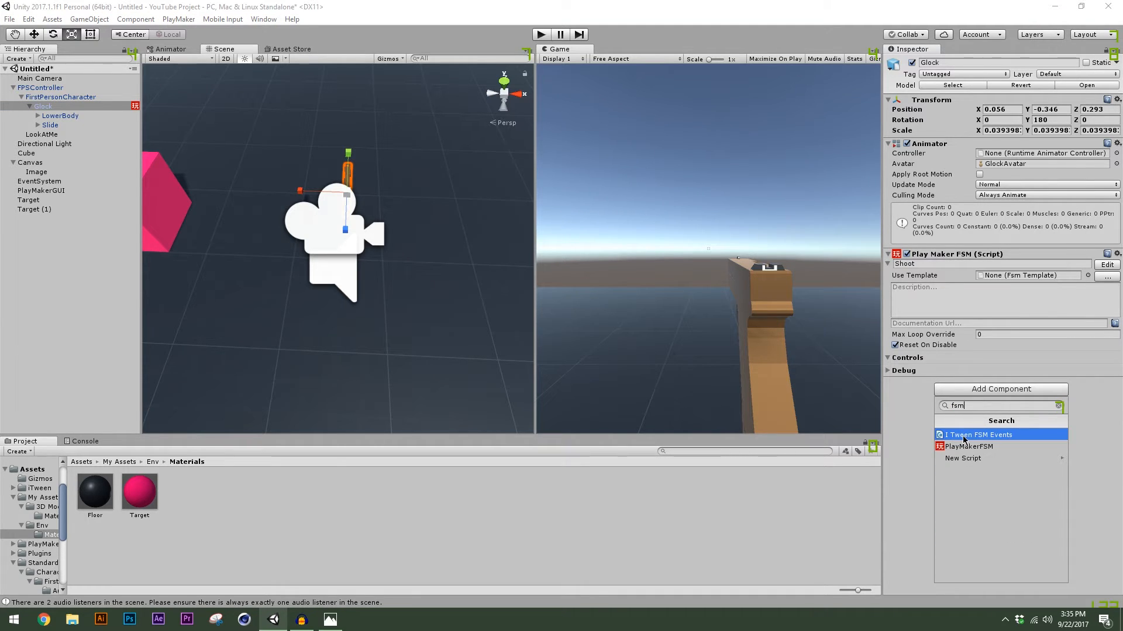
click(968, 446)
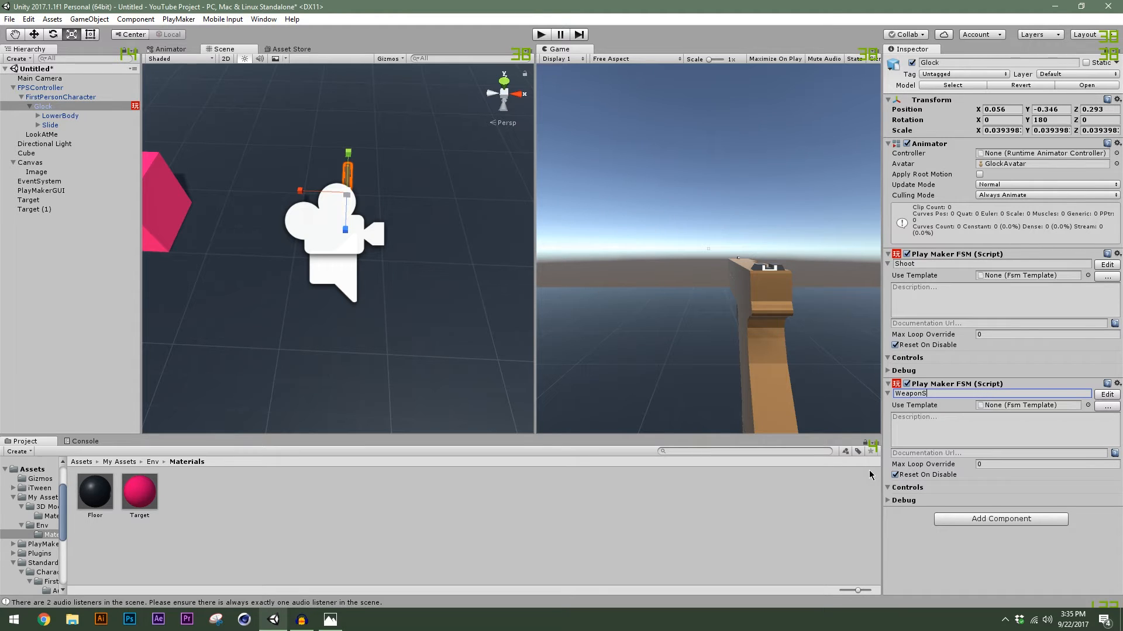
click(1107, 394)
drag(552, 97, 571, 56)
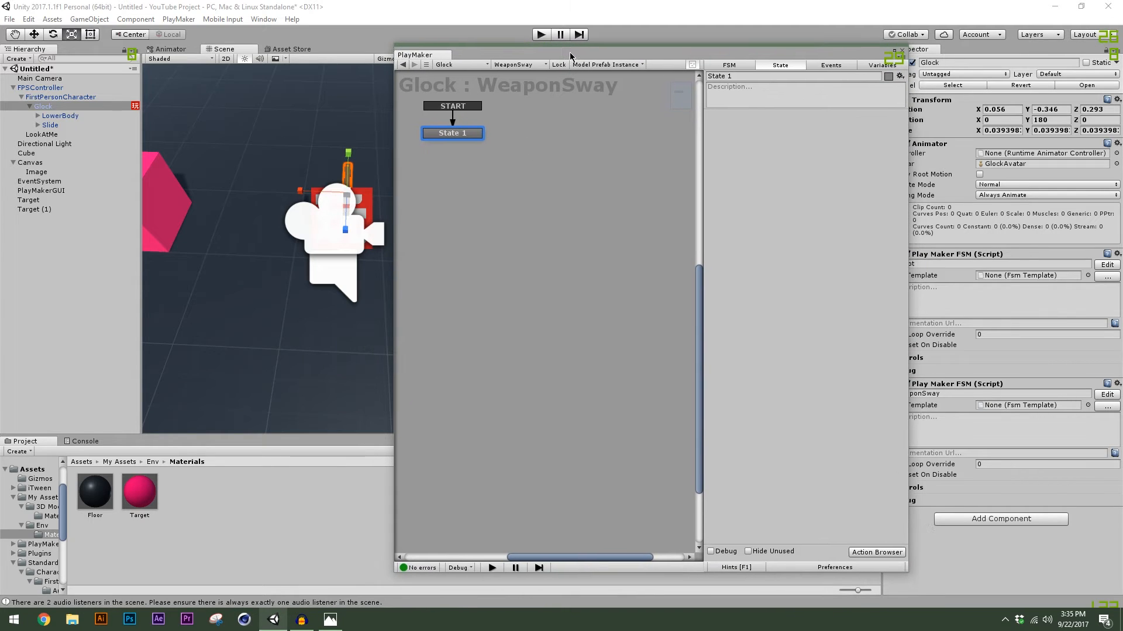
Add a Smooth Look At action to State 1 of WeaponSway with LookAtMe as its target object
click(849, 553)
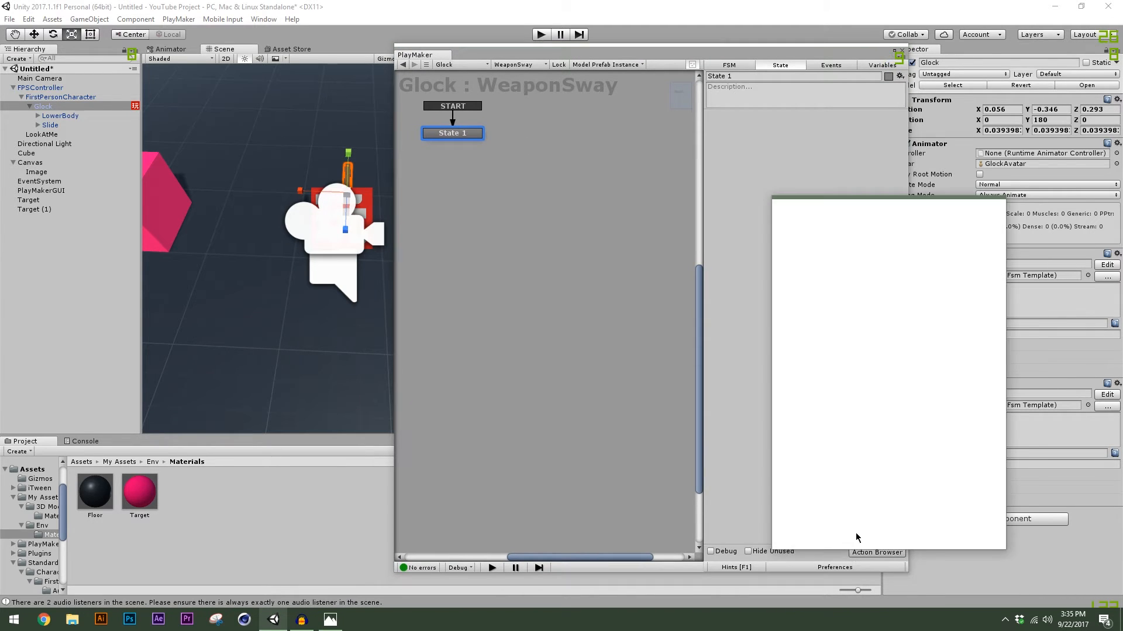
text(smoo)
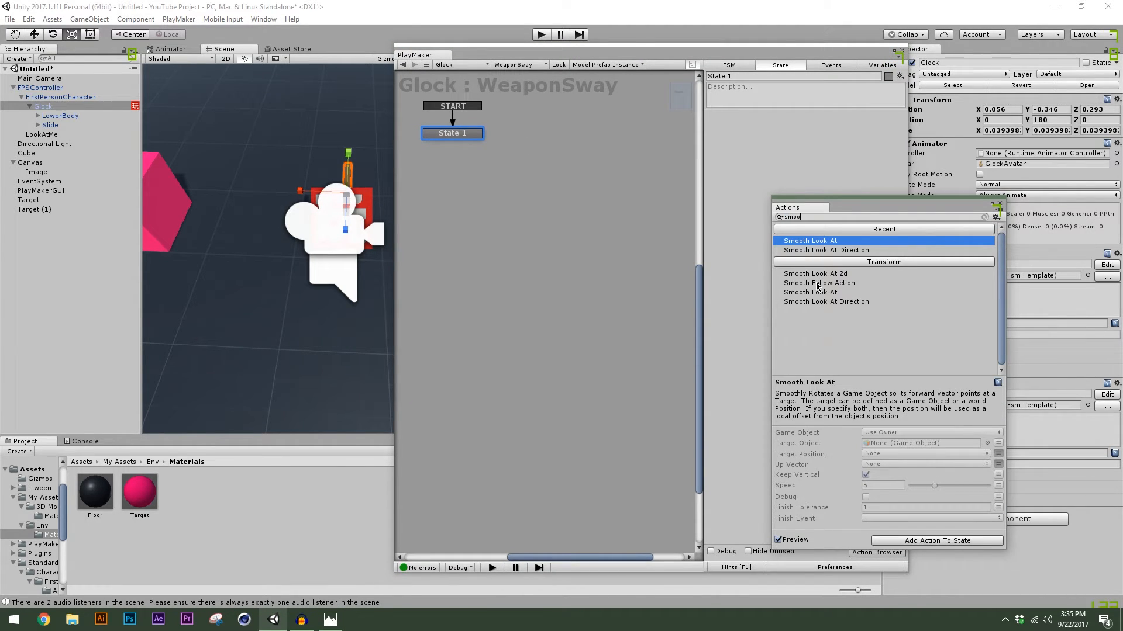
double_click(868, 244)
click(1000, 204)
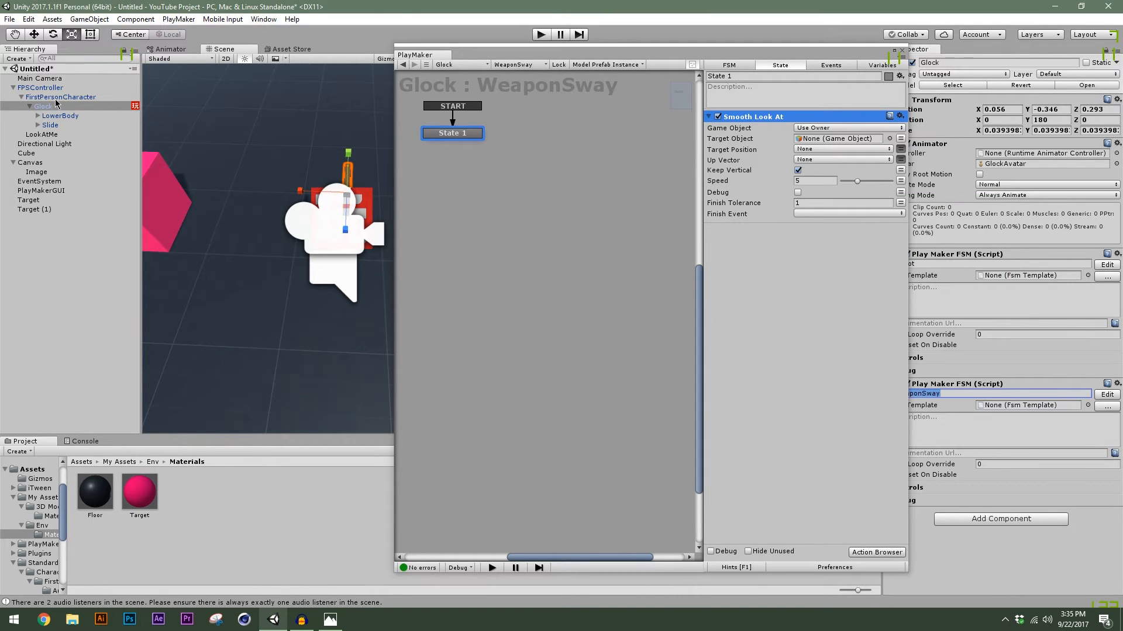
drag(49, 140, 820, 167)
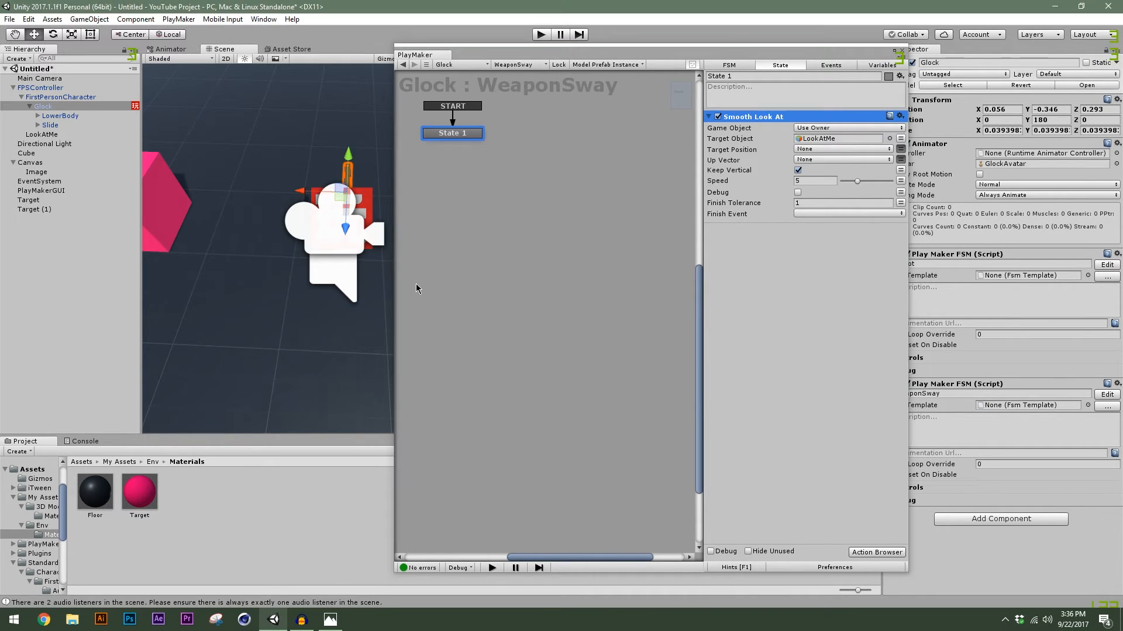
Move the LookAtMe object behind the player to about Z -3.65
alt+drag(358, 281, 126, 145)
click(54, 136)
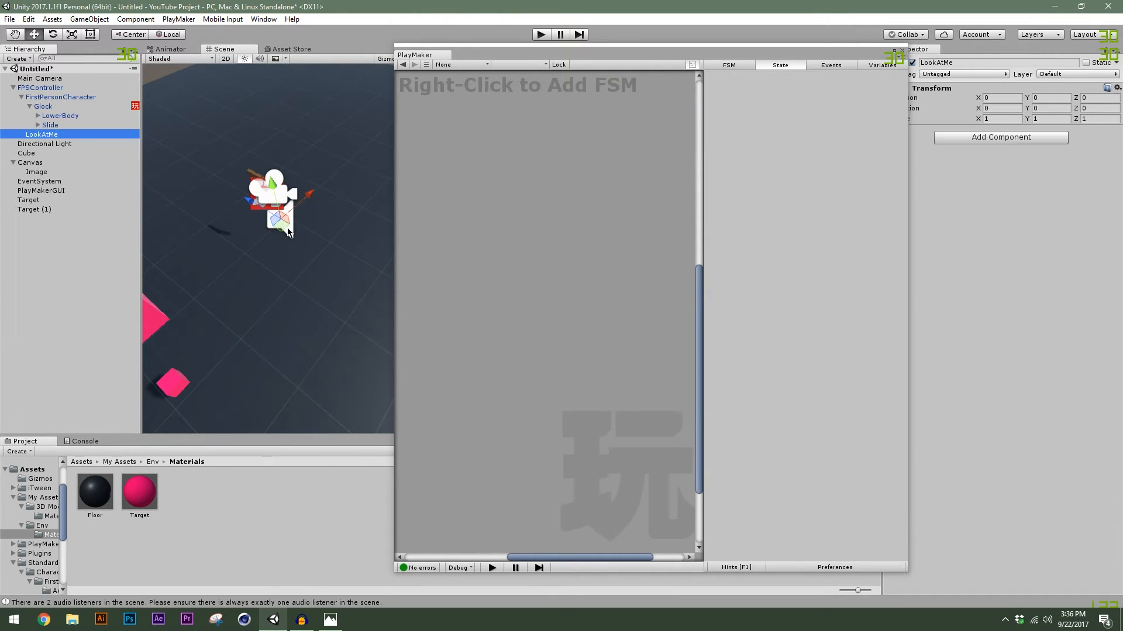
alt+drag(288, 232, 407, 206)
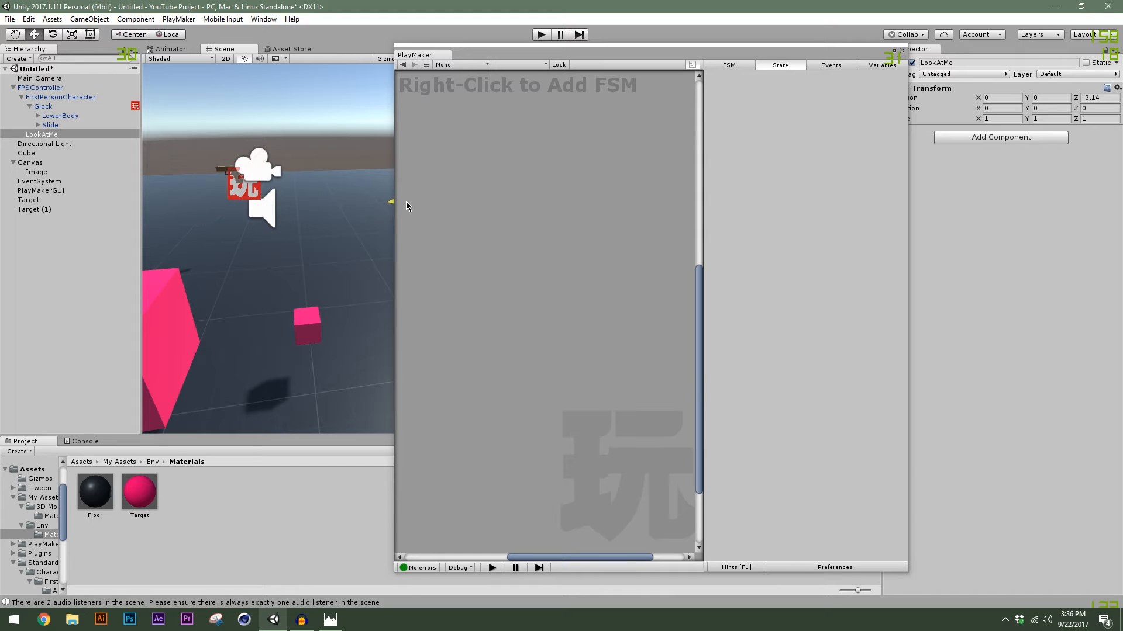
alt+drag(303, 209, 1082, 247)
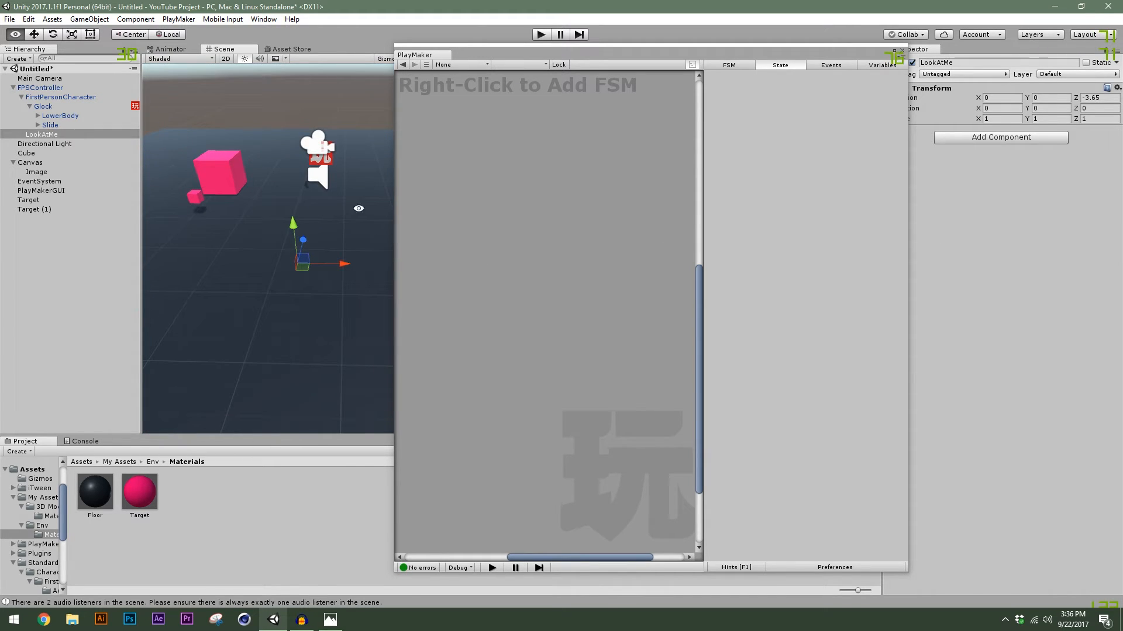
Examine the Glock's orientation and forward axis relative to the player camera in the scene
alt+drag(358, 208, 307, 186)
scroll(307, 187, up, 8)
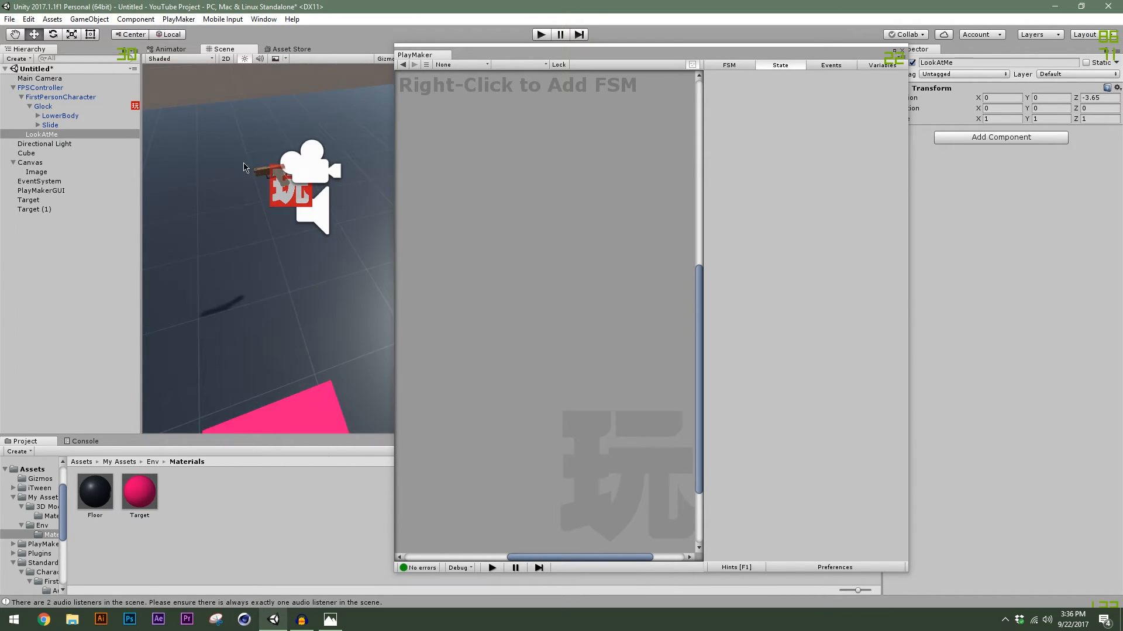
click(78, 97)
click(44, 106)
scroll(327, 169, up, 3)
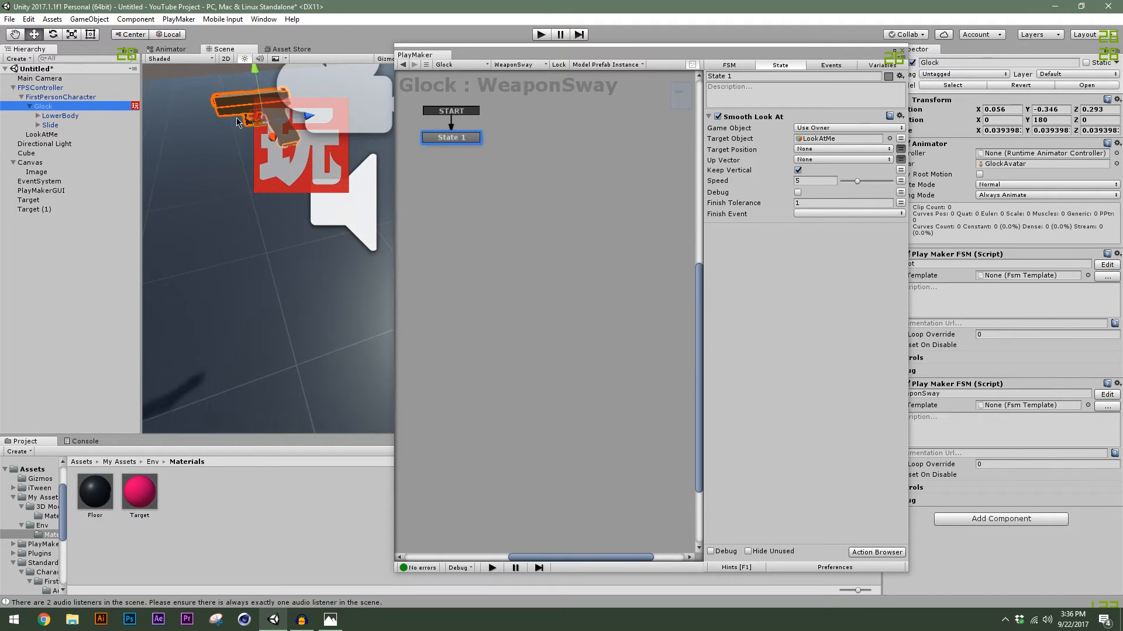
middle_drag(236, 119, 266, 144)
scroll(362, 248, up, 3)
middle_drag(362, 248, 280, 219)
scroll(278, 223, down, 5)
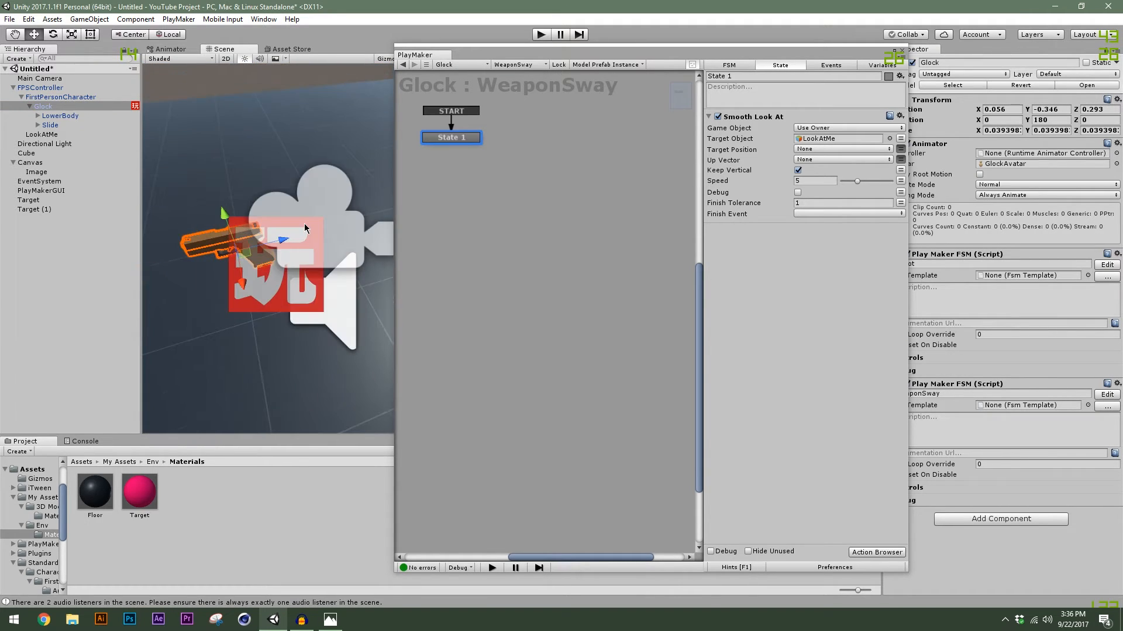
alt+drag(260, 249, 245, 257)
mouse_move(243, 266)
middle_down()
mouse_move(267, 237)
mouse_move(253, 256)
middle_up()
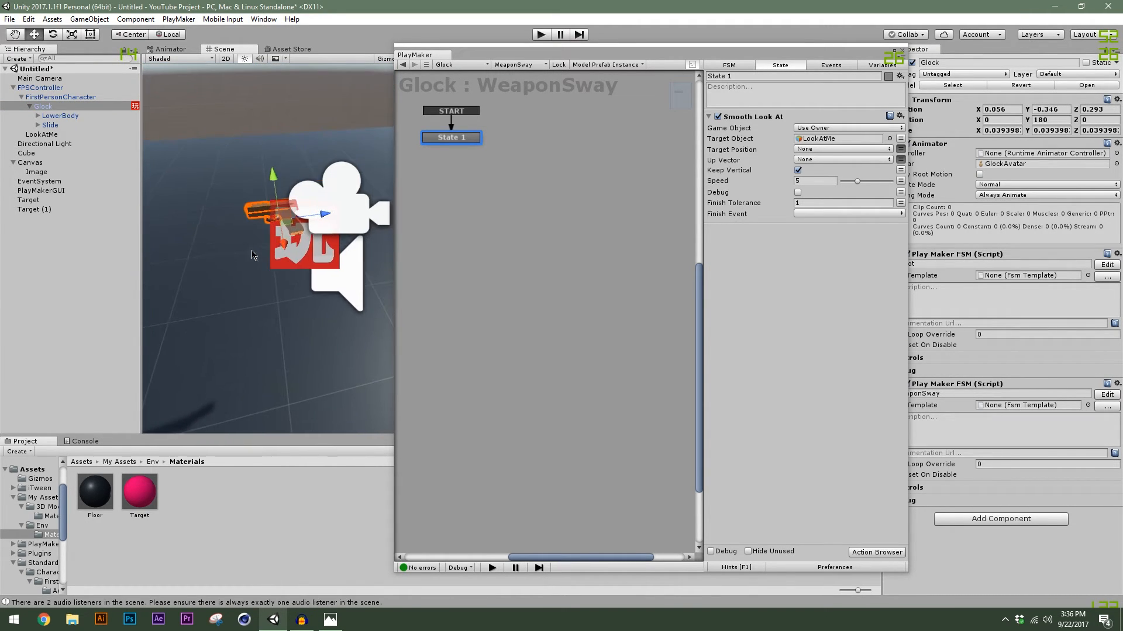
Play-test the scene to check how the Glock turns toward LookAtMe when looking around
scroll(253, 257, down, 5)
scroll(253, 257, up, 5)
alt+drag(282, 232, 231, 214)
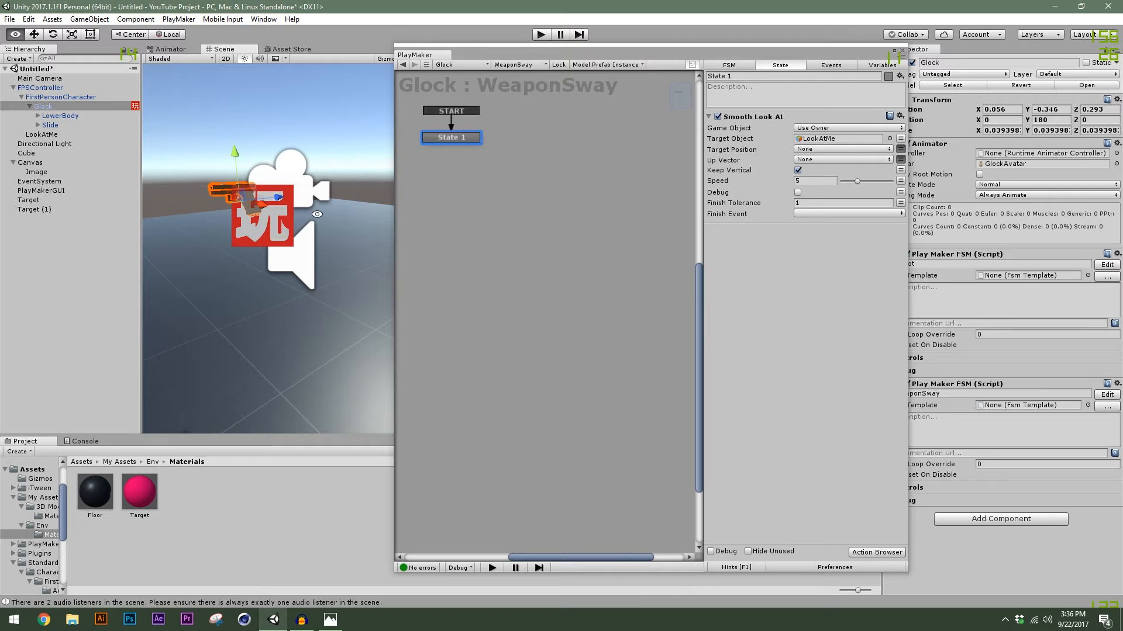
alt+drag(317, 214, 243, 277)
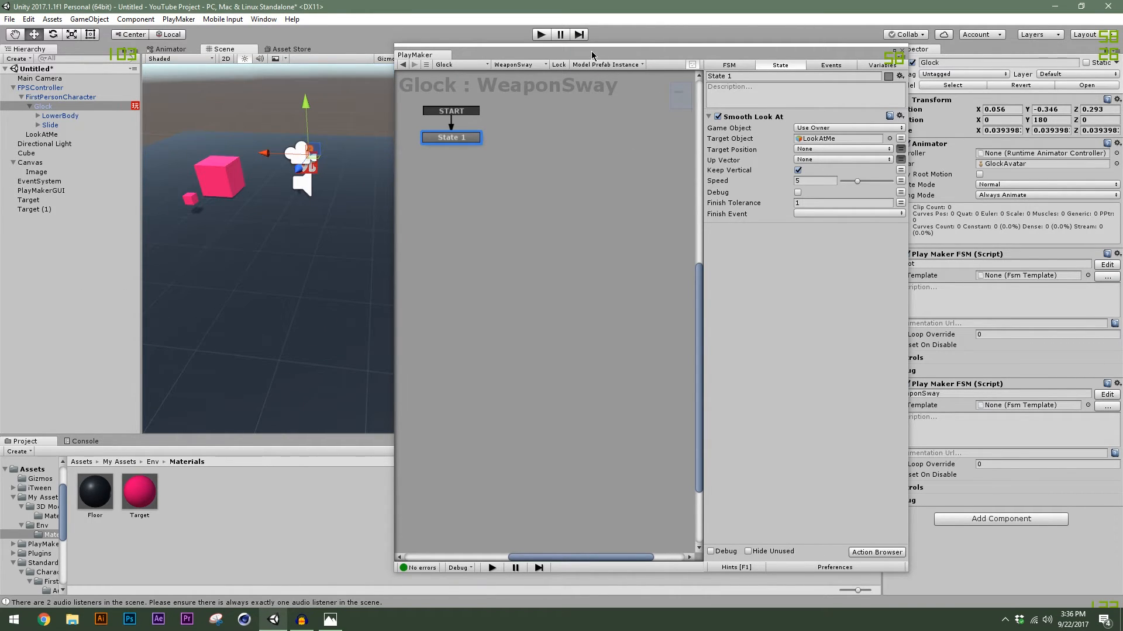
drag(592, 56, 964, 80)
click(830, 170)
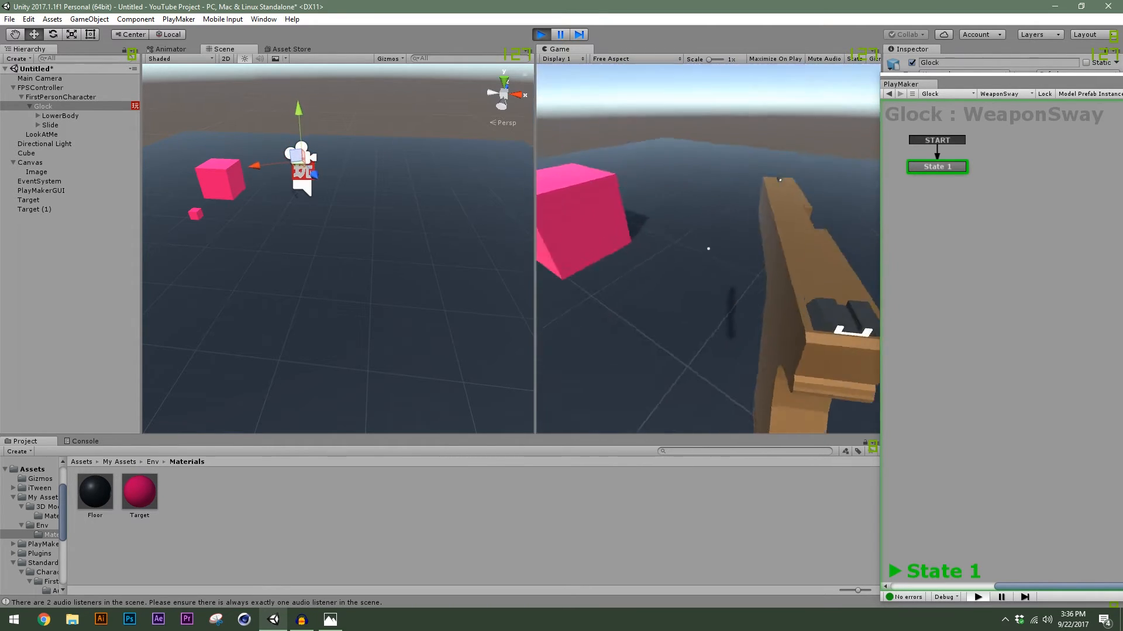
key(ctrl+p)
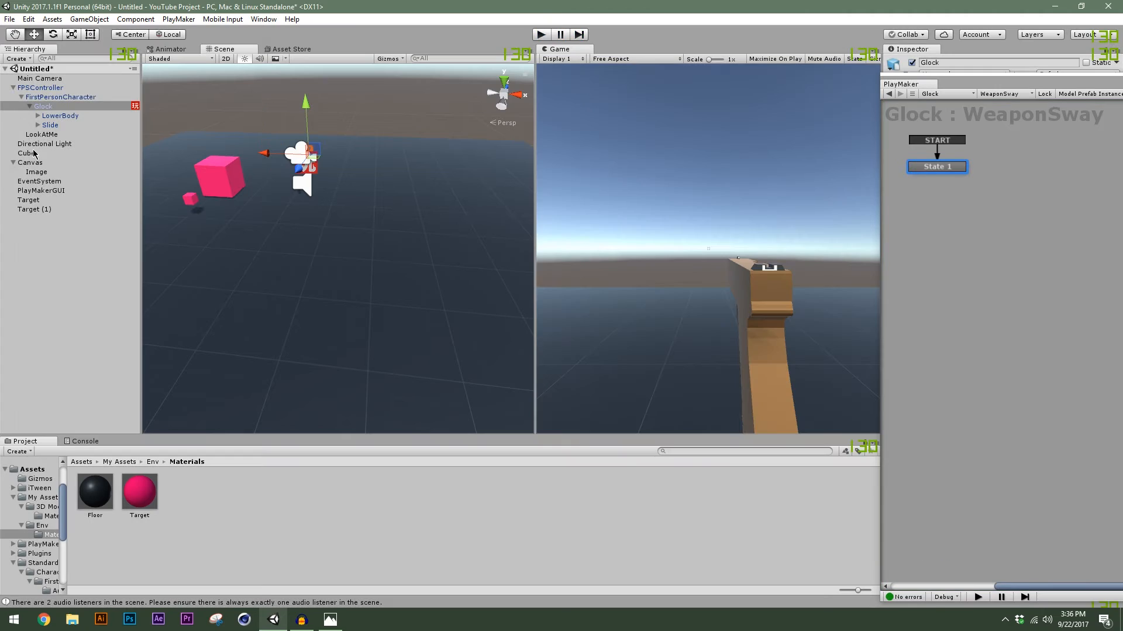
Try LookAtMe as a child of the Glock and play-test the weapon's rotation
click(42, 134)
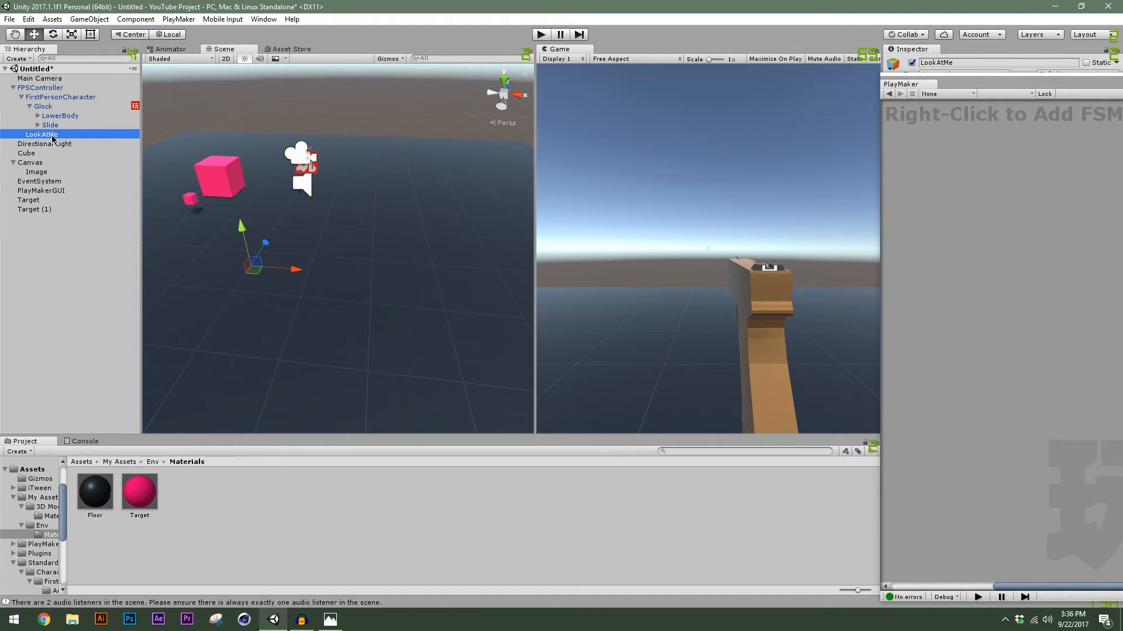
click(40, 88)
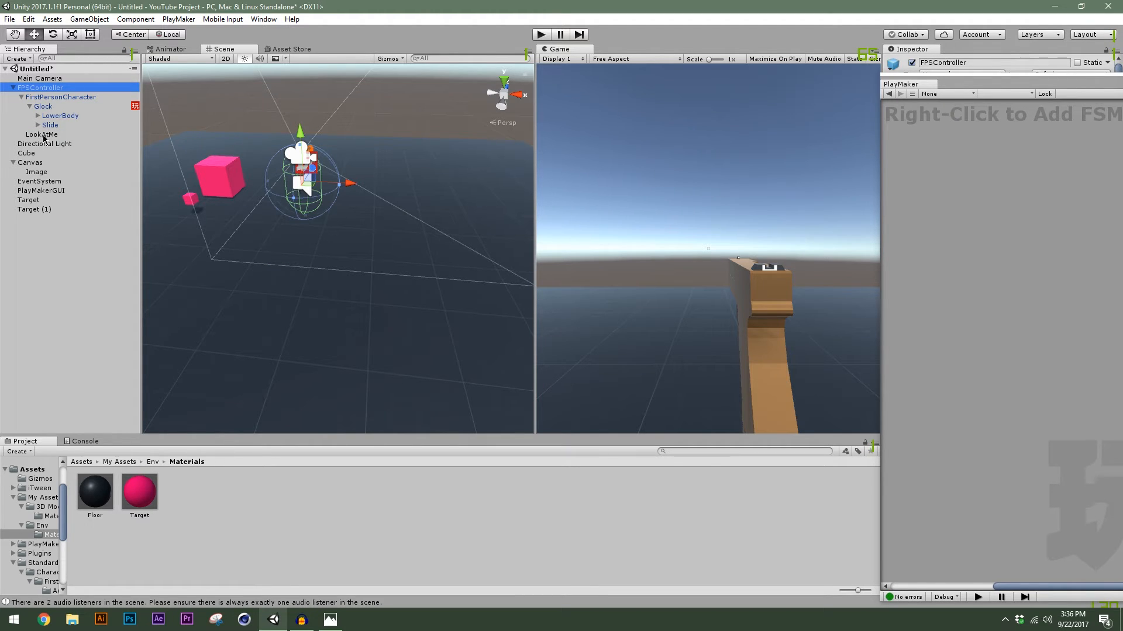
drag(43, 136, 52, 109)
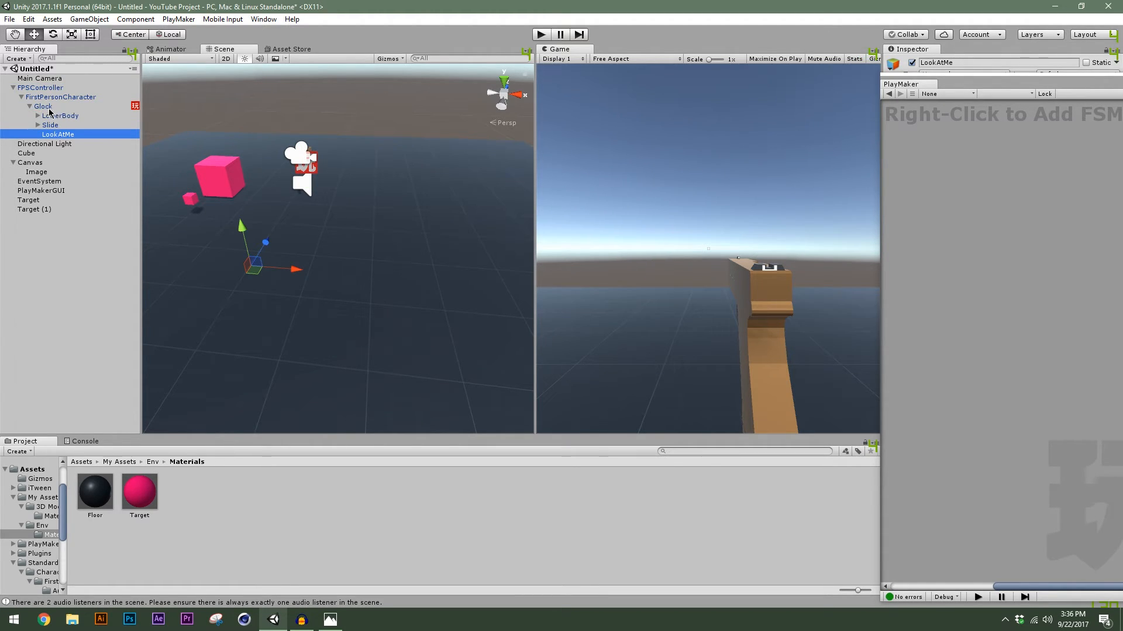
click(30, 106)
click(537, 36)
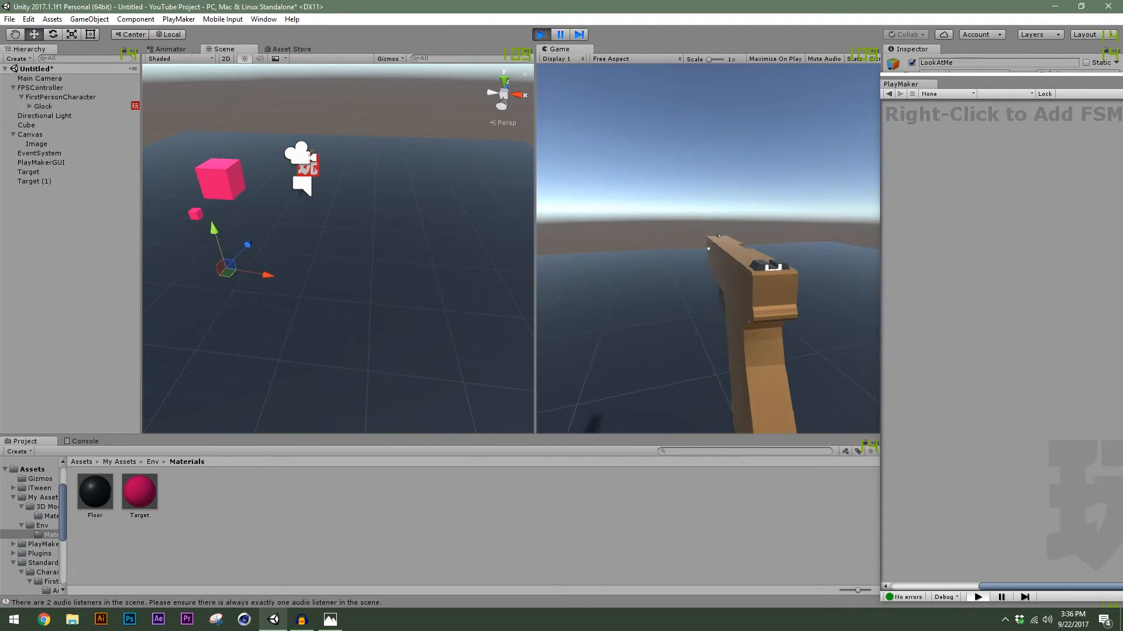
key(Escape)
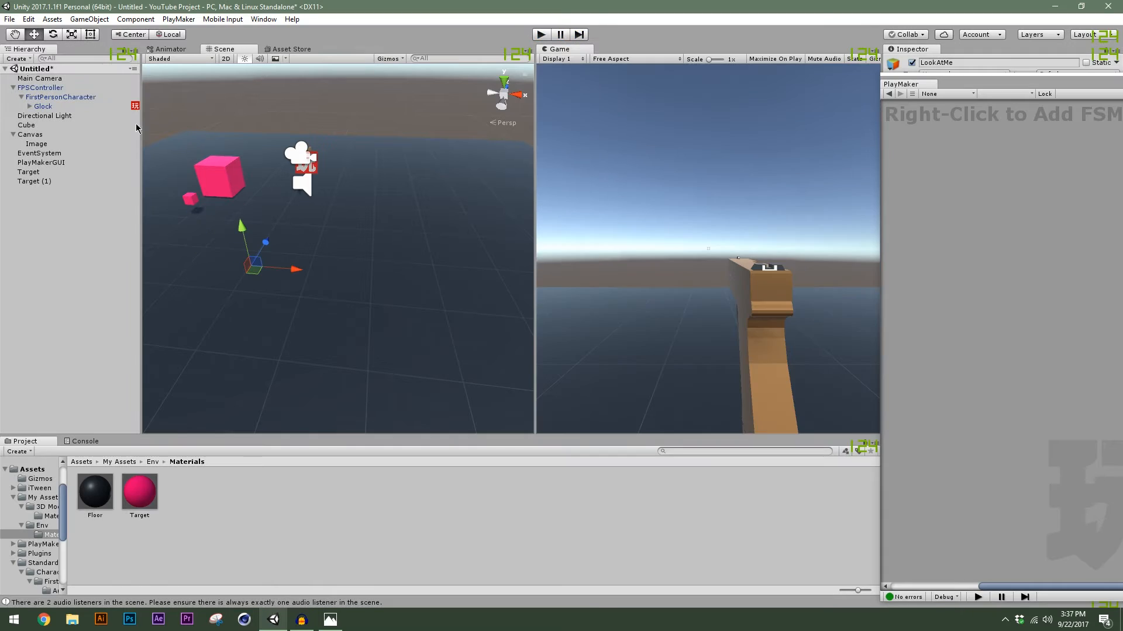
Make LookAtMe a direct child of FirstPersonCharacter and play-test the weapon's rotation
click(29, 107)
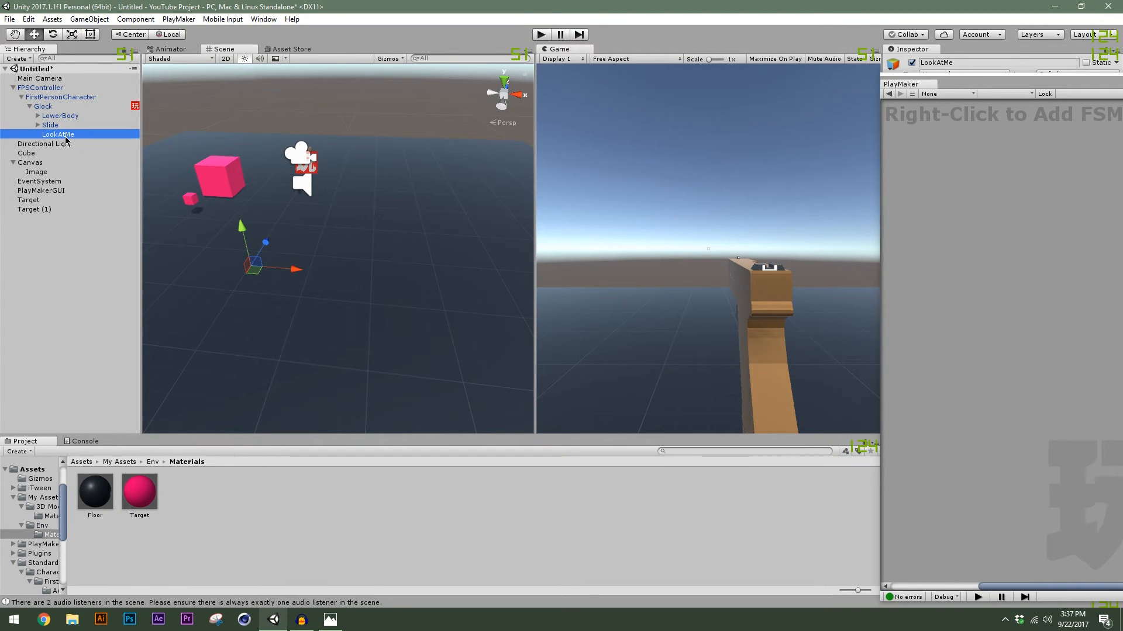
drag(65, 139, 69, 101)
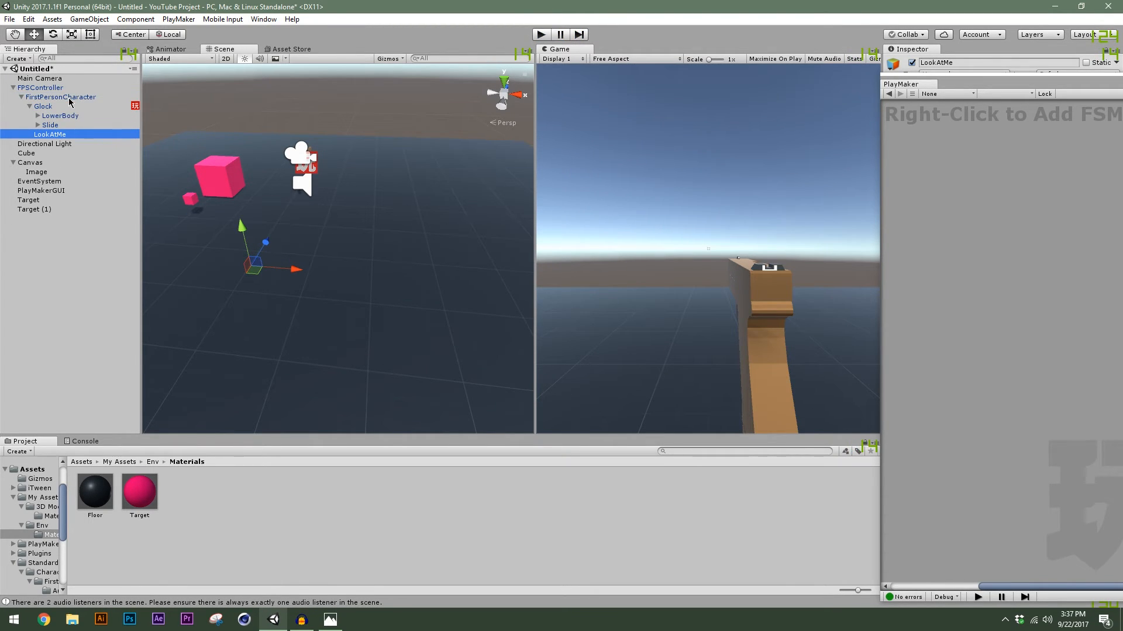
click(30, 107)
click(540, 35)
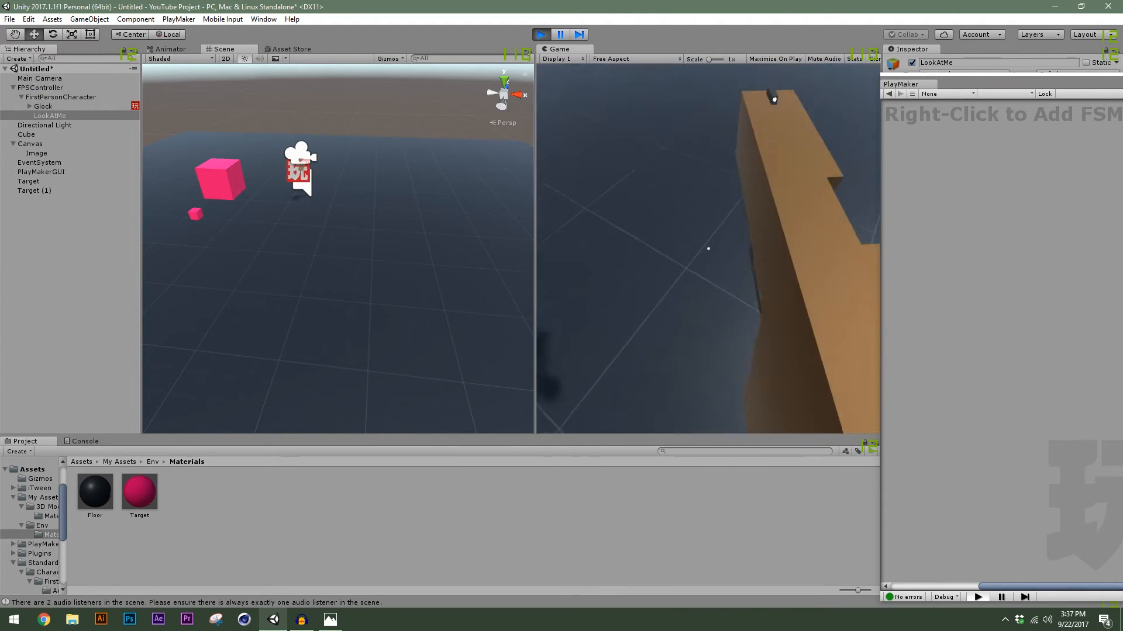
key(w)
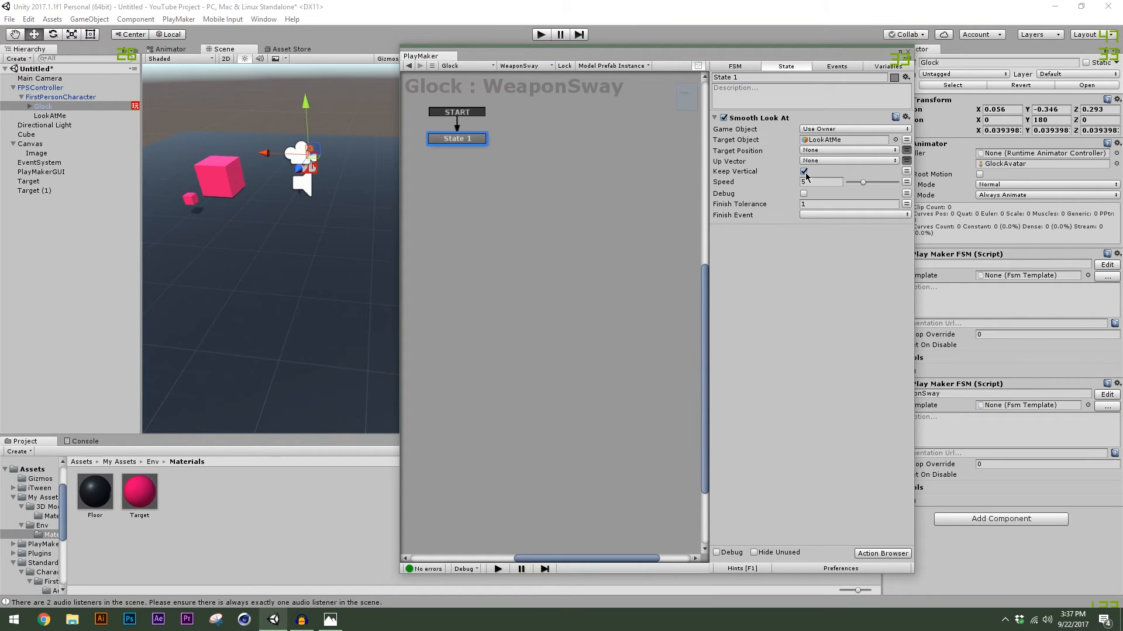
Turn off Keep Vertical in WeaponSway's Smooth Look At action and play-test the gun's sway
drag(528, 58, 941, 53)
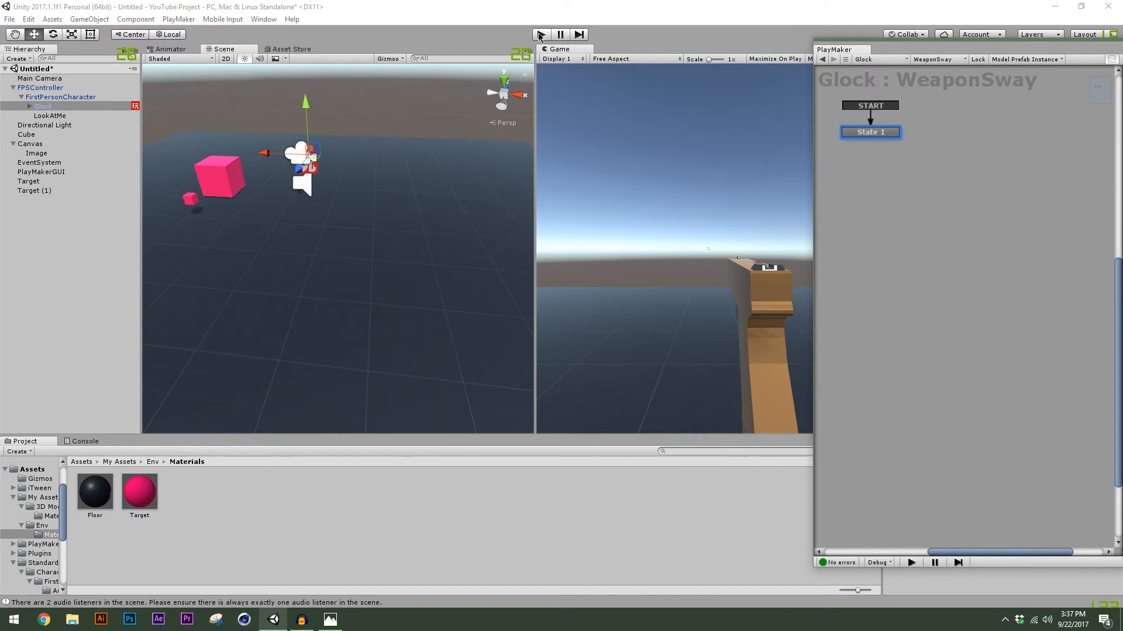
click(540, 34)
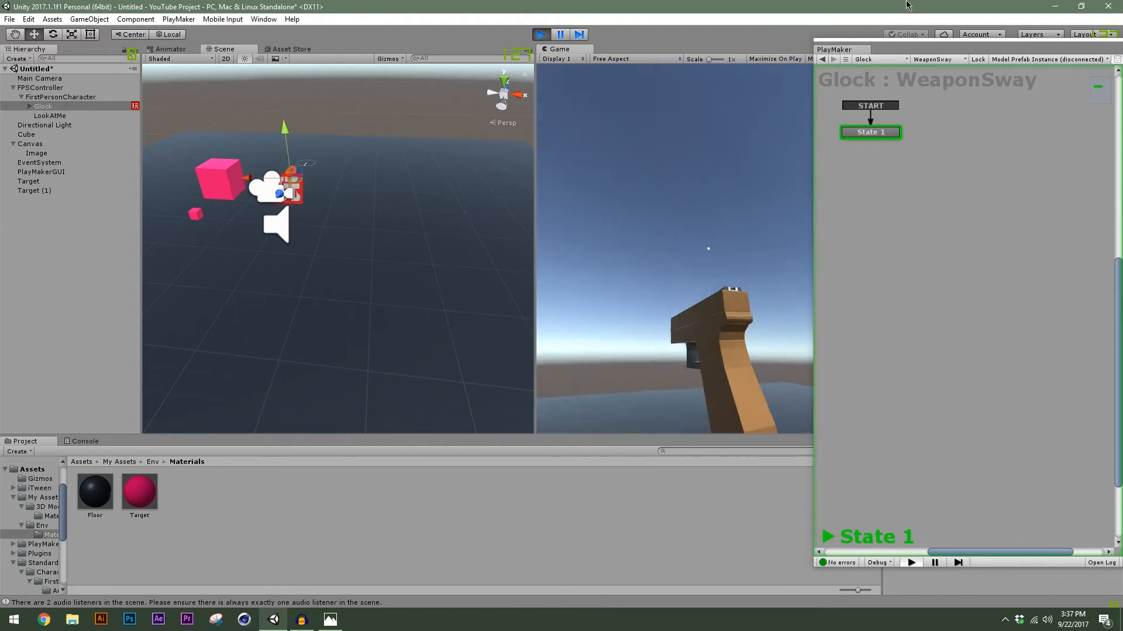
drag(898, 51, 1096, 103)
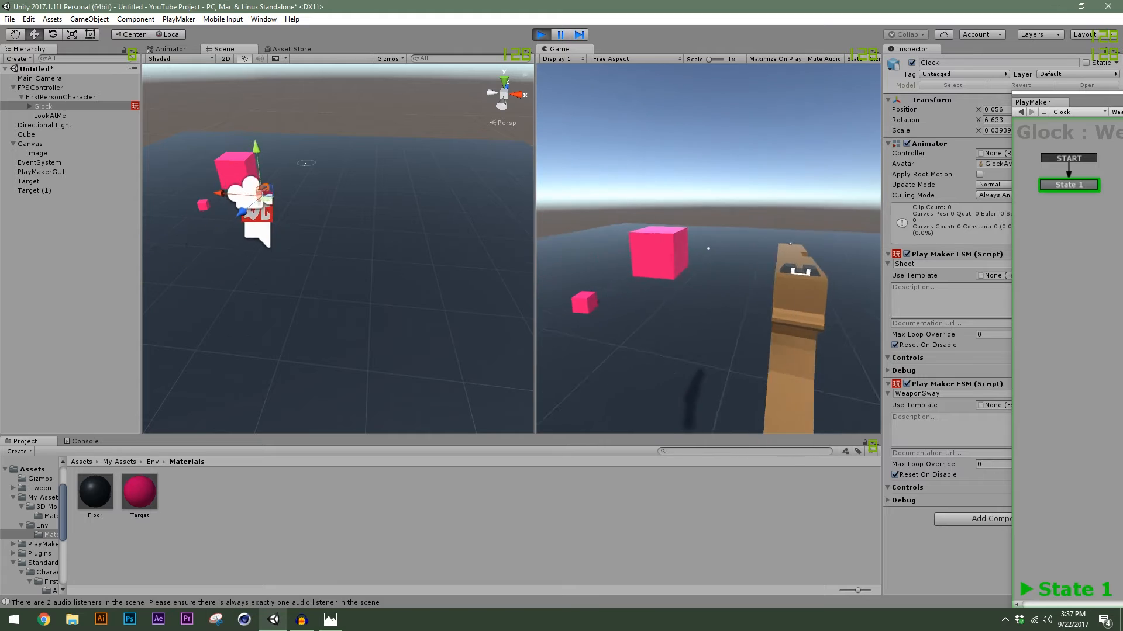
click(560, 35)
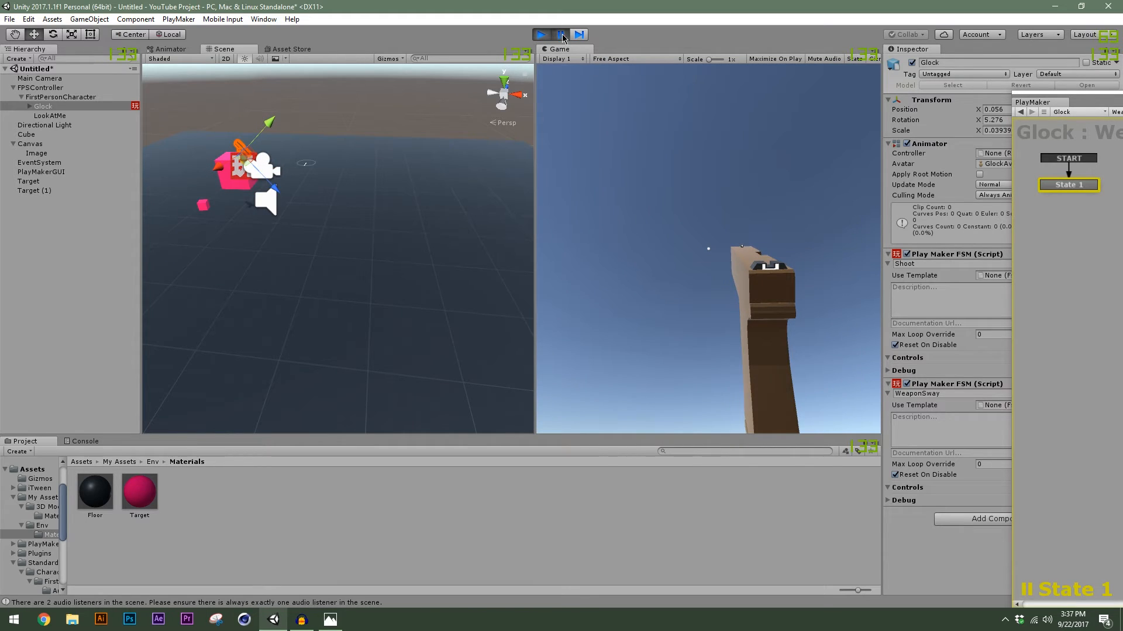
key(ctrl+p)
Set the Smooth Look At action's Speed to 20 and Finish Tolerance to 5, and play-test the sway
drag(1091, 103, 561, 83)
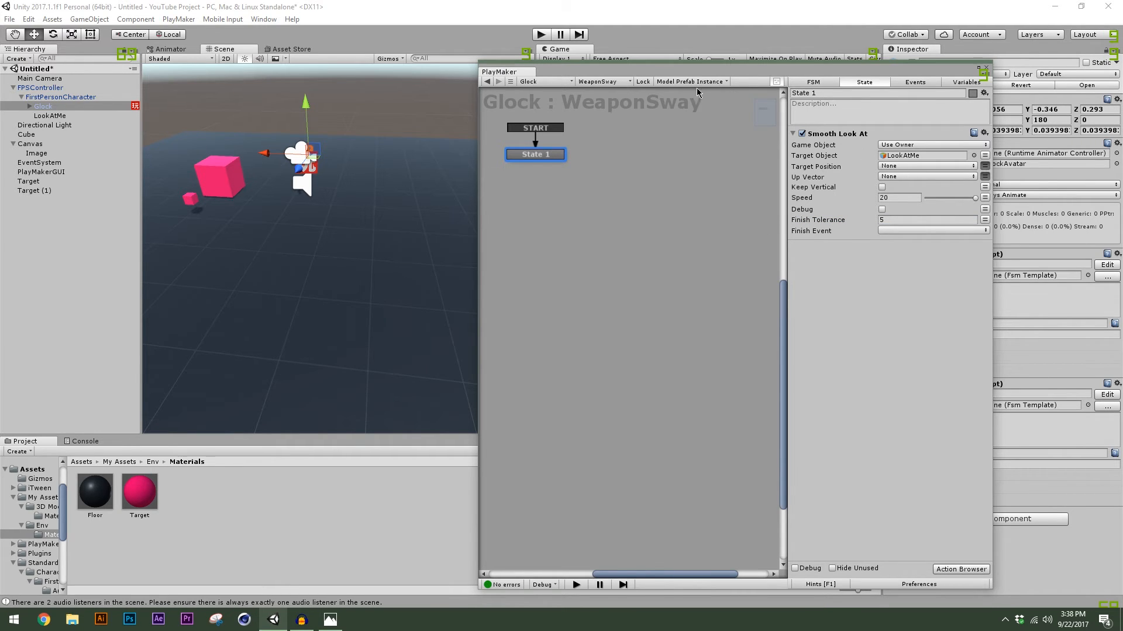
click(542, 35)
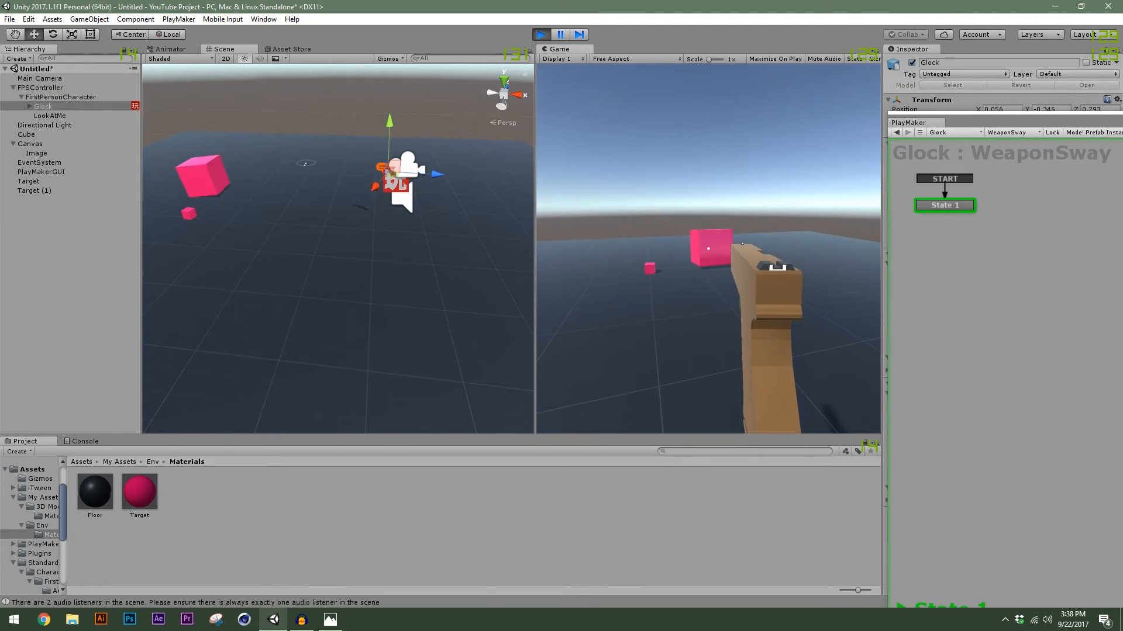
key(Escape)
click(542, 35)
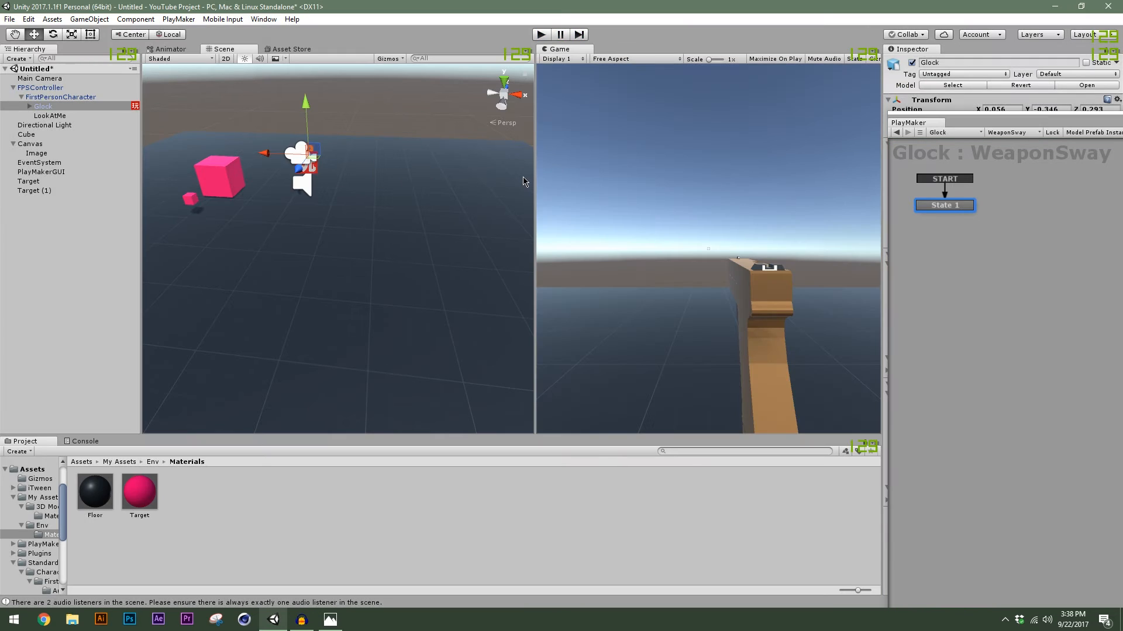
Move LookAtMe just below the Glock's muzzle in side view, to about Y -0.298 and Z 0.704
scroll(170, 178, down, 4)
click(65, 117)
alt+drag(199, 266, 275, 219)
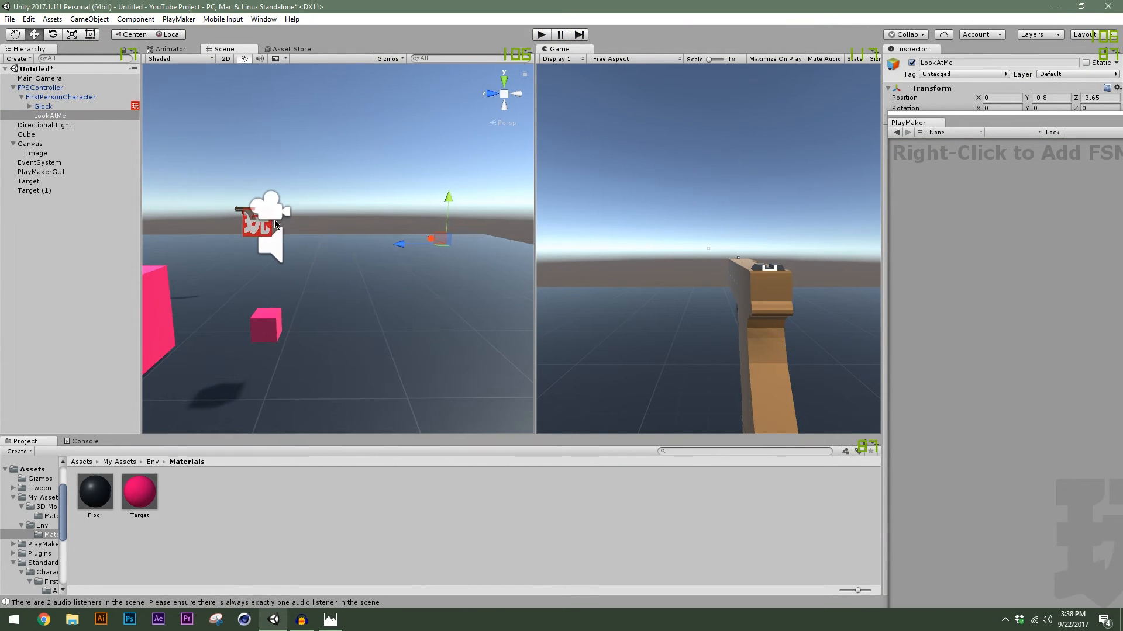
click(503, 122)
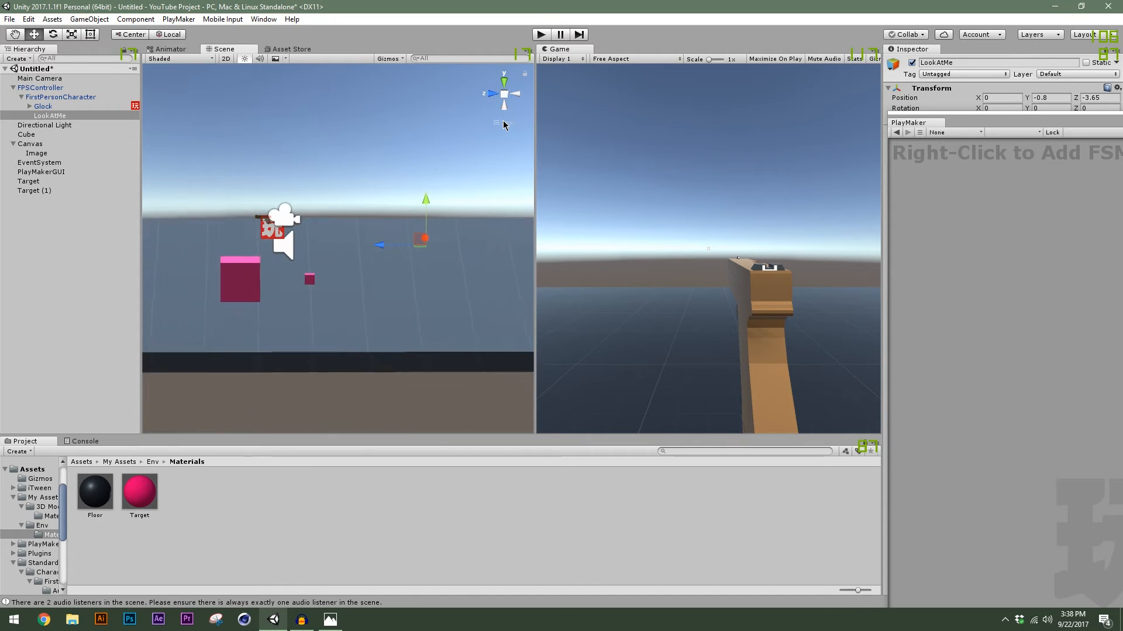
click(493, 97)
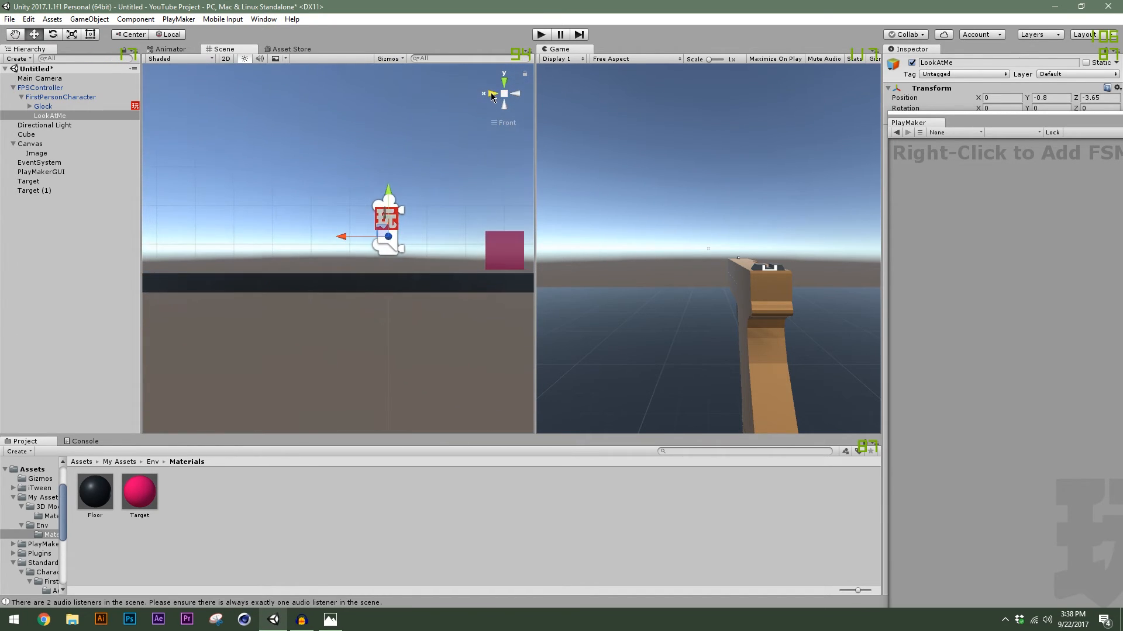
scroll(336, 230, up, 5)
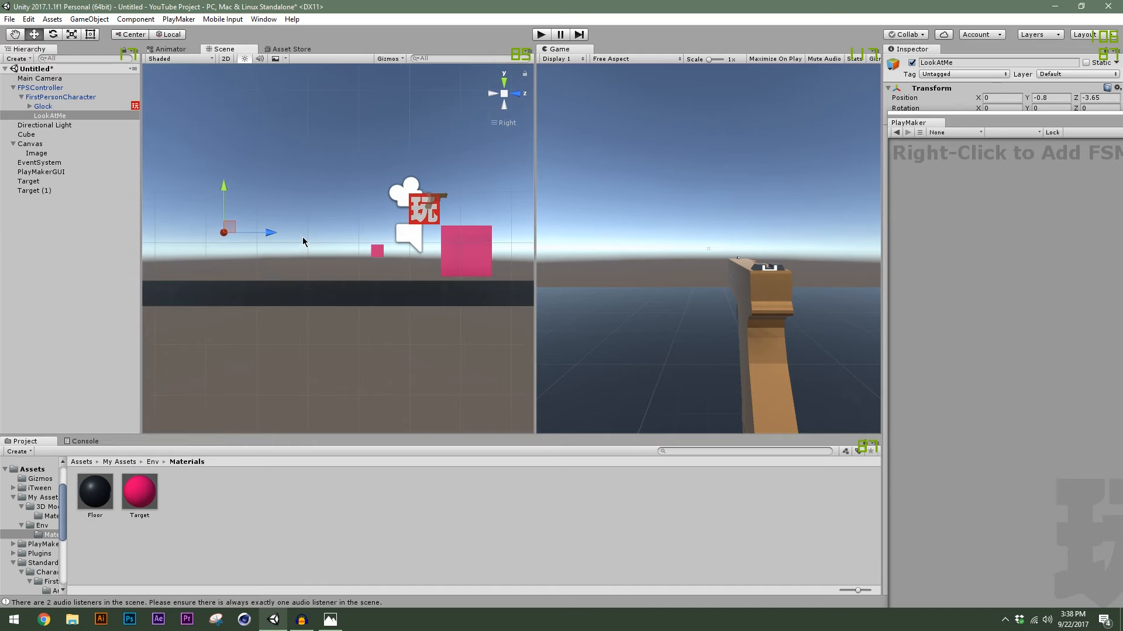
drag(508, 230, 515, 230)
middle_drag(507, 177, 370, 203)
scroll(430, 195, up, 14)
scroll(370, 203, up, 12)
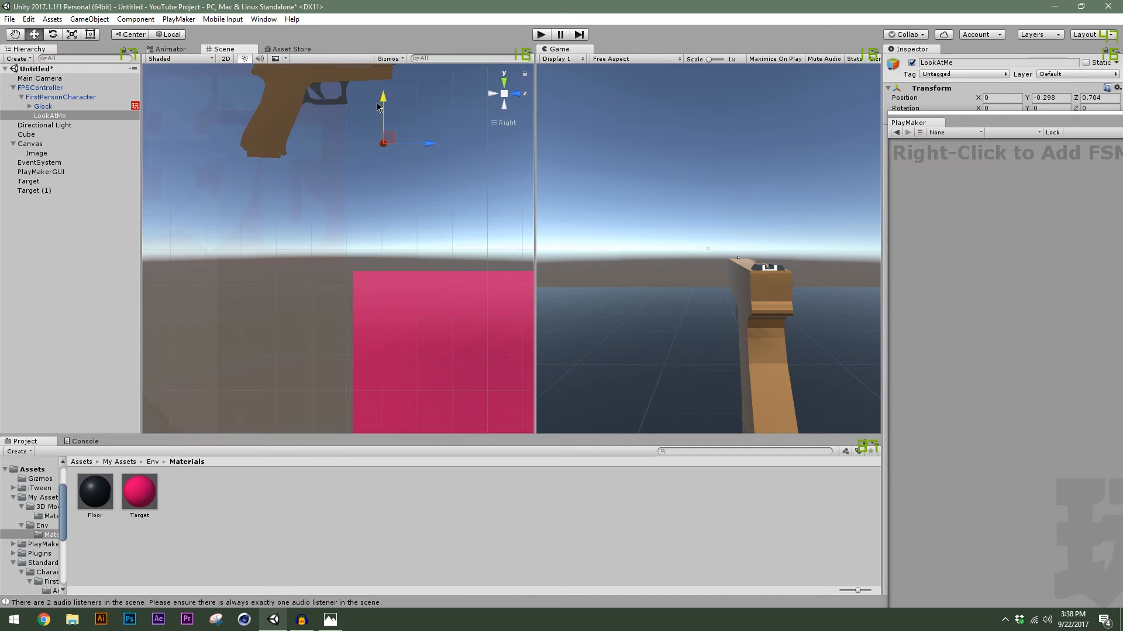
Raise LookAtMe to the height of the Glock's barrel, at about Y -0.052
middle_drag(377, 106, 373, 243)
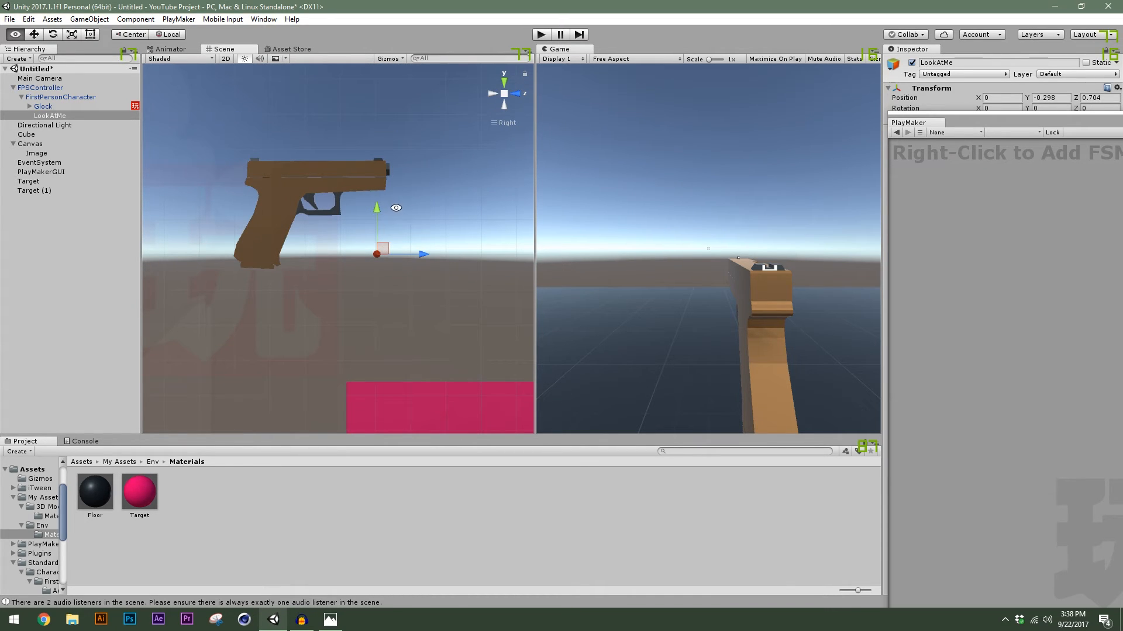
alt+drag(396, 208, 392, 193)
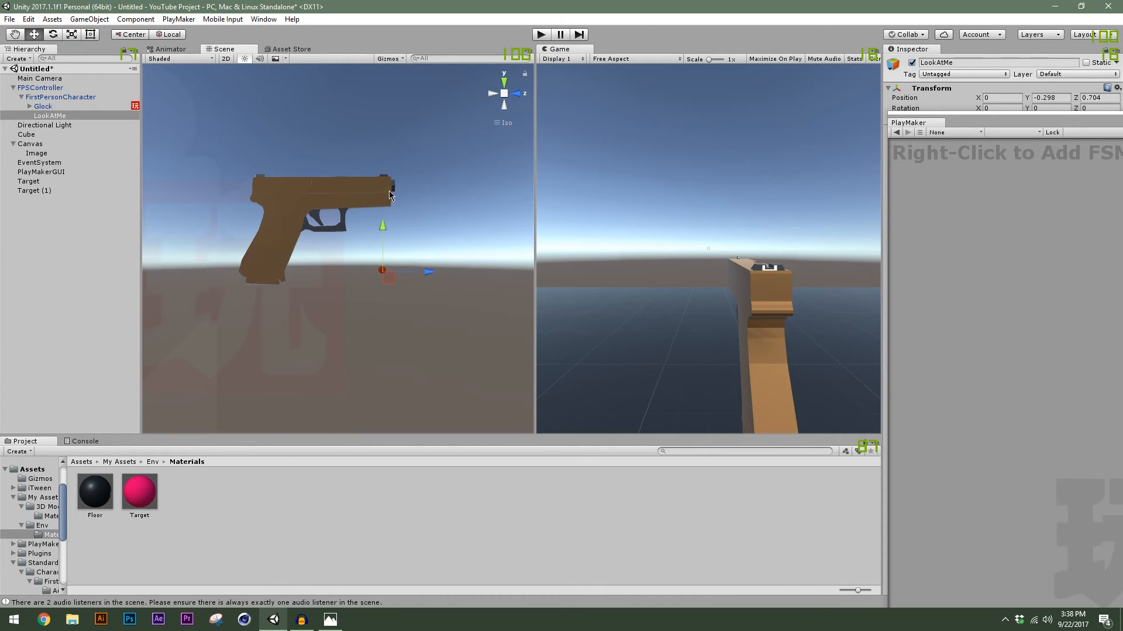
click(502, 92)
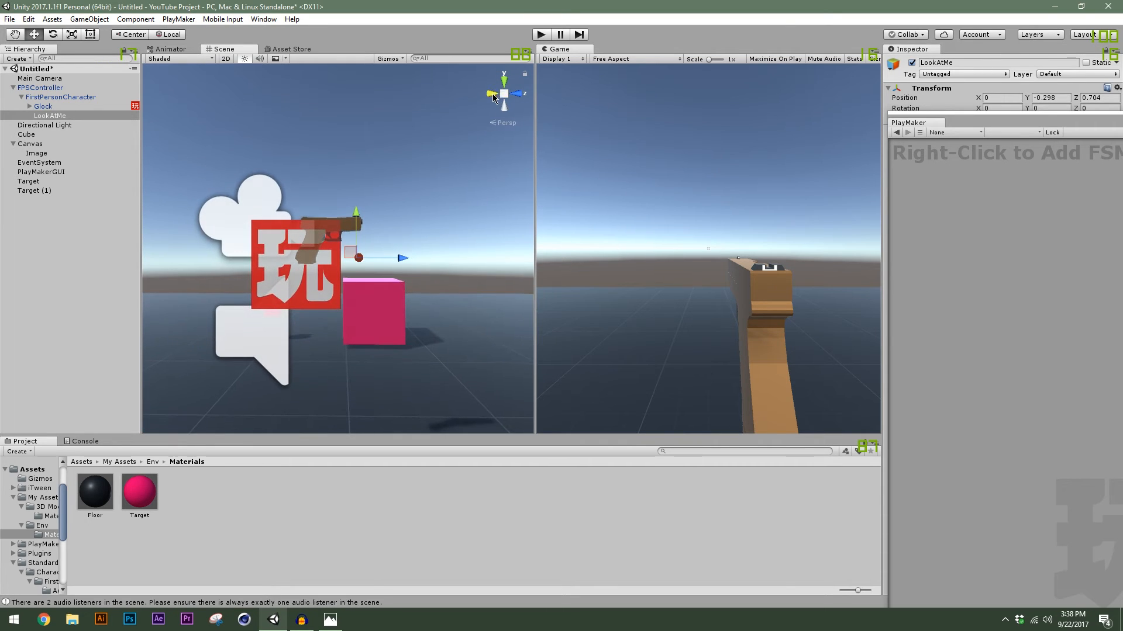
click(503, 120)
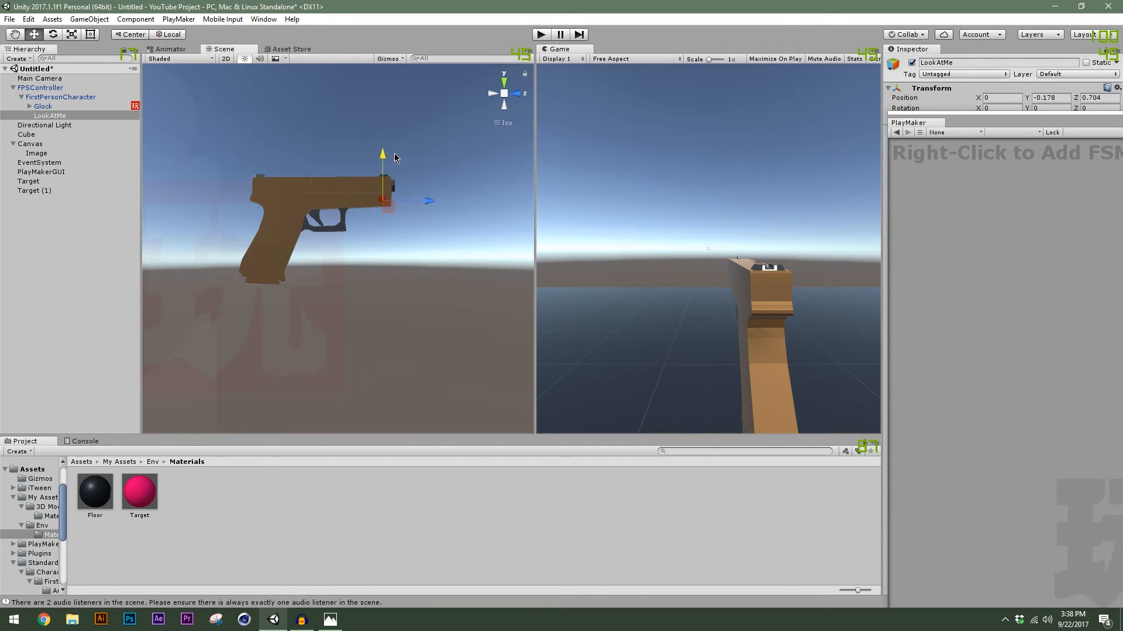
drag(395, 158, 398, 142)
scroll(398, 142, up, 5)
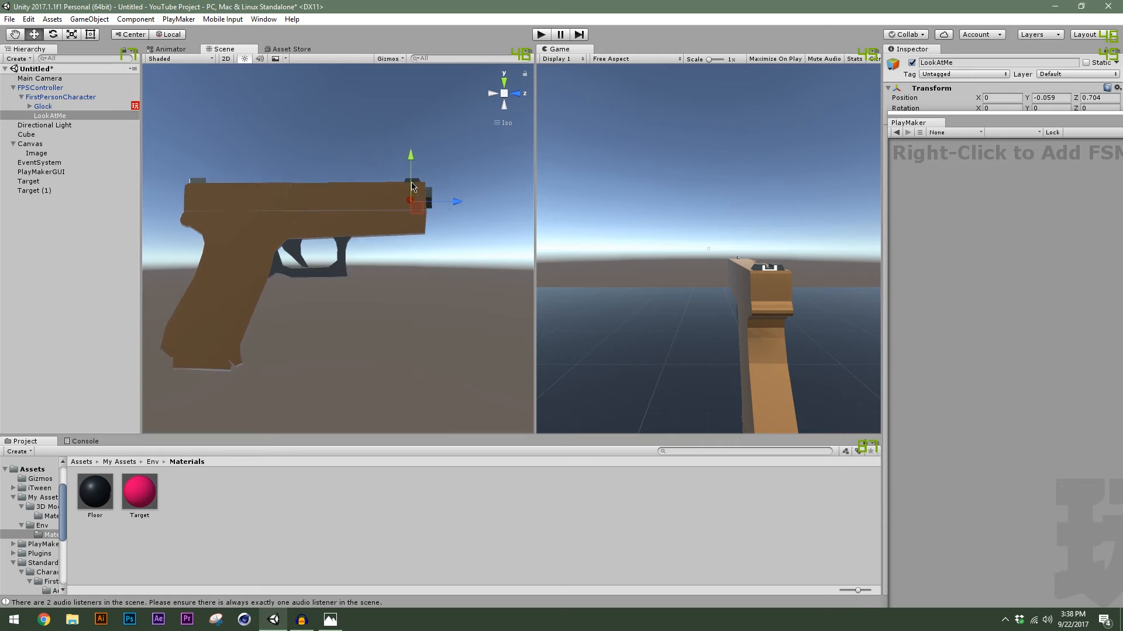
scroll(412, 186, up, 4)
middle_drag(402, 187, 414, 207)
scroll(415, 213, up, 7)
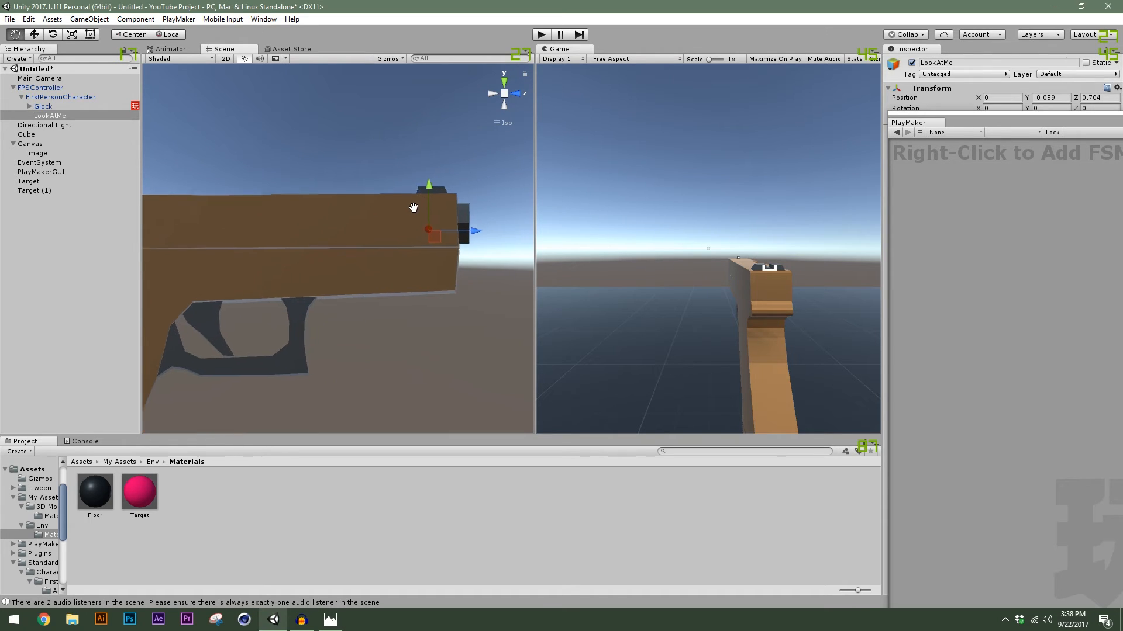
scroll(421, 210, up, 5)
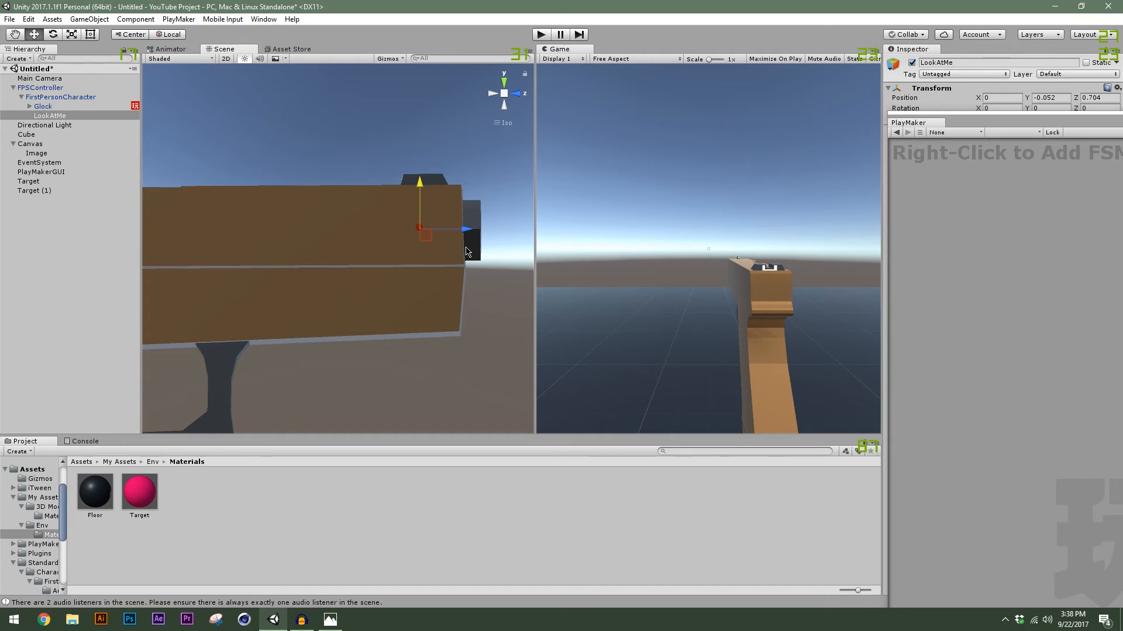
Switch the scene to perspective and move LookAtMe back behind the player at barrel height, to about Z -0.896
scroll(468, 251, down, 10)
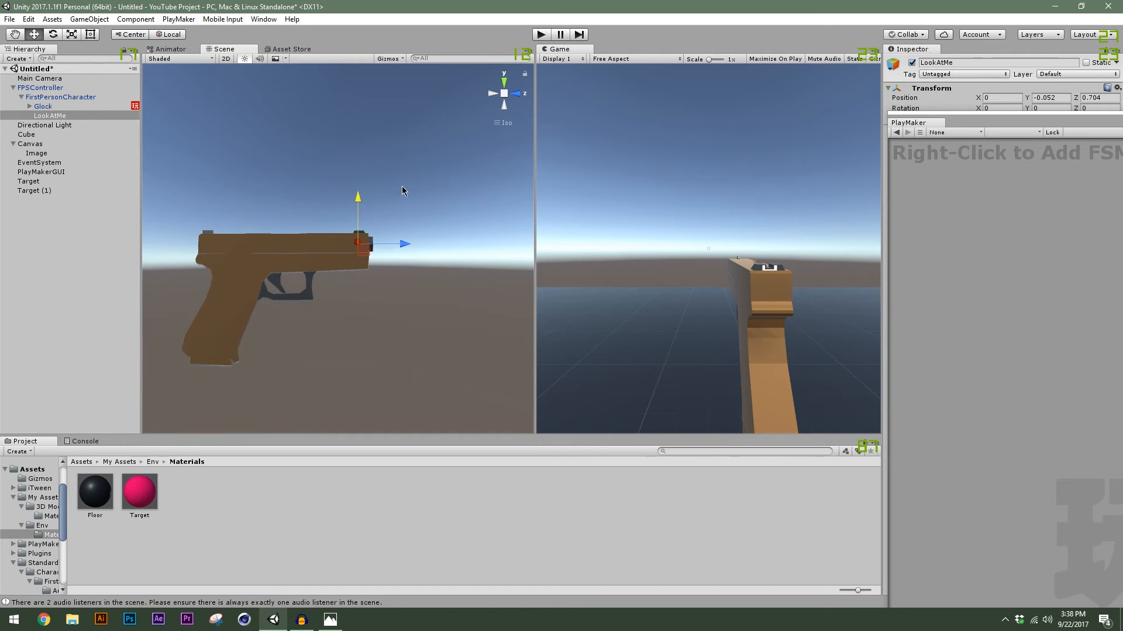
click(502, 123)
scroll(370, 261, down, 3)
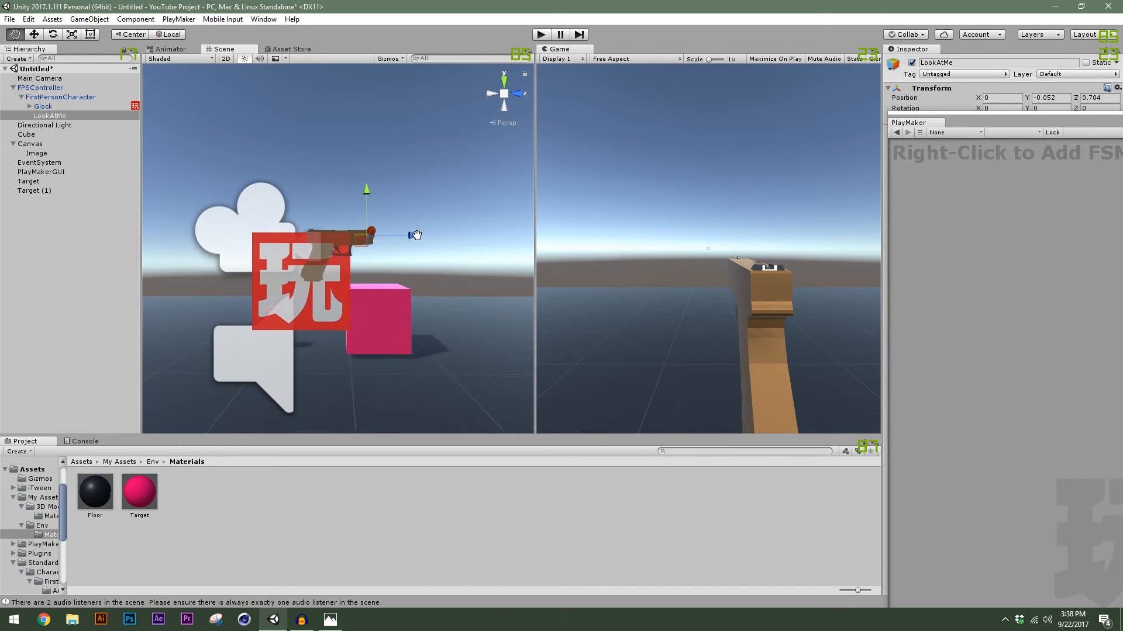
scroll(360, 305, down, 3)
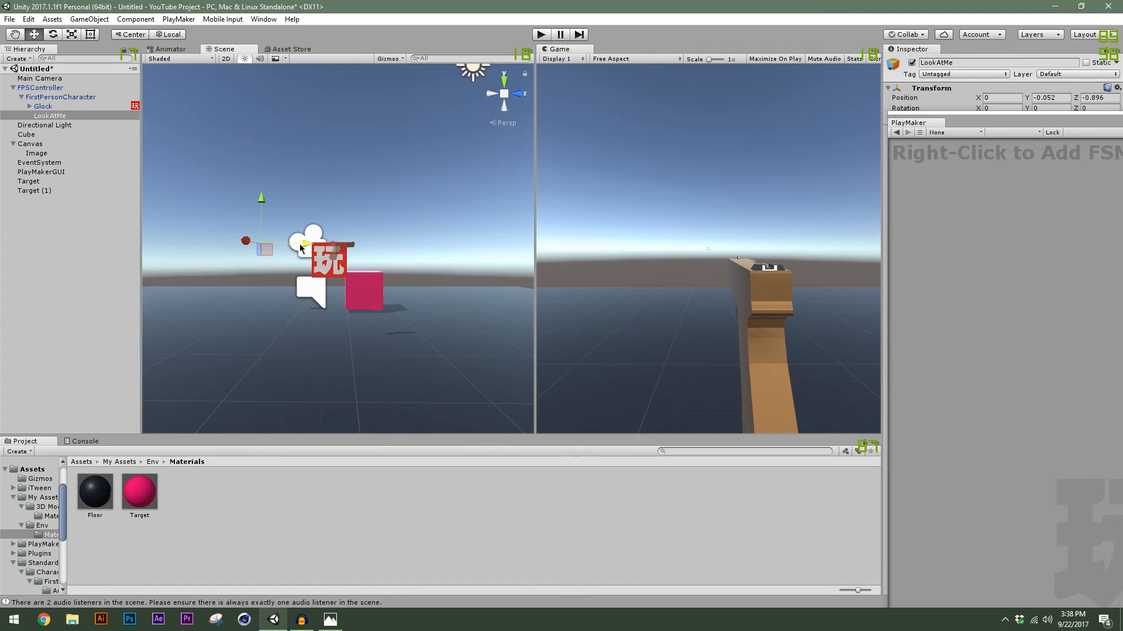
click(330, 186)
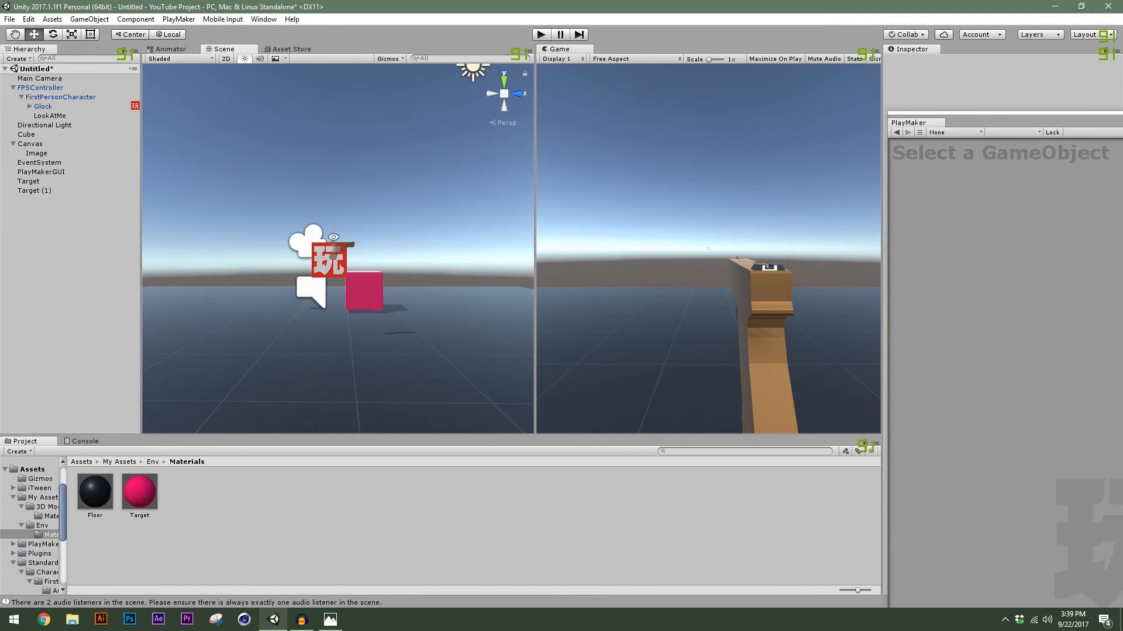
Play-test the Glock's sway and aim with LookAtMe placed behind the player
alt+drag(330, 235, 550, 304)
alt+drag(350, 271, 568, 159)
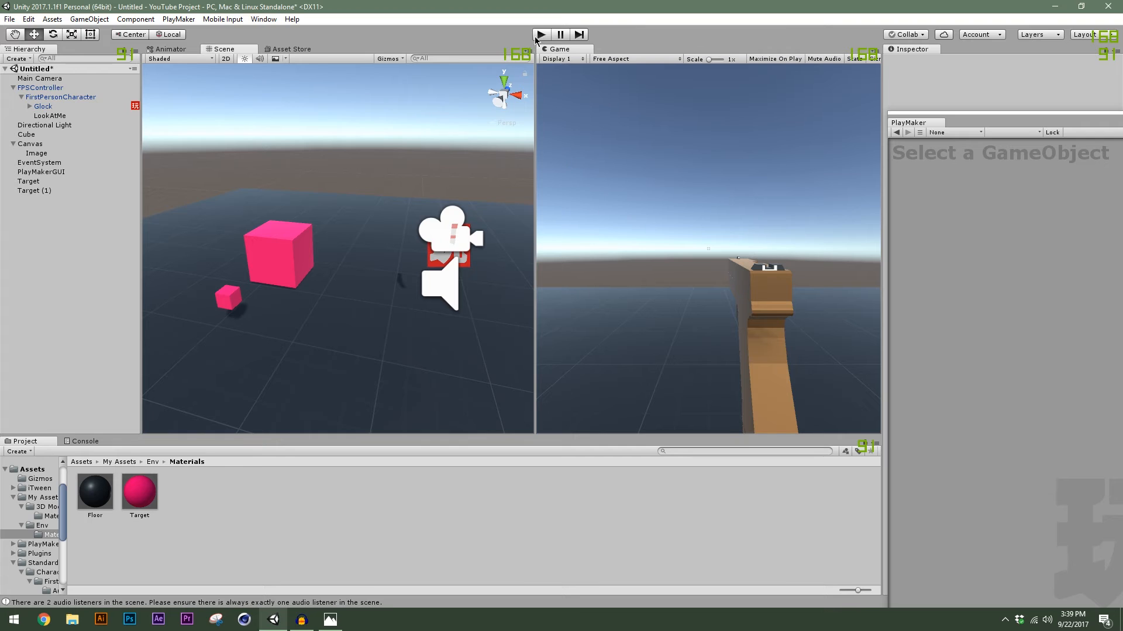
click(537, 37)
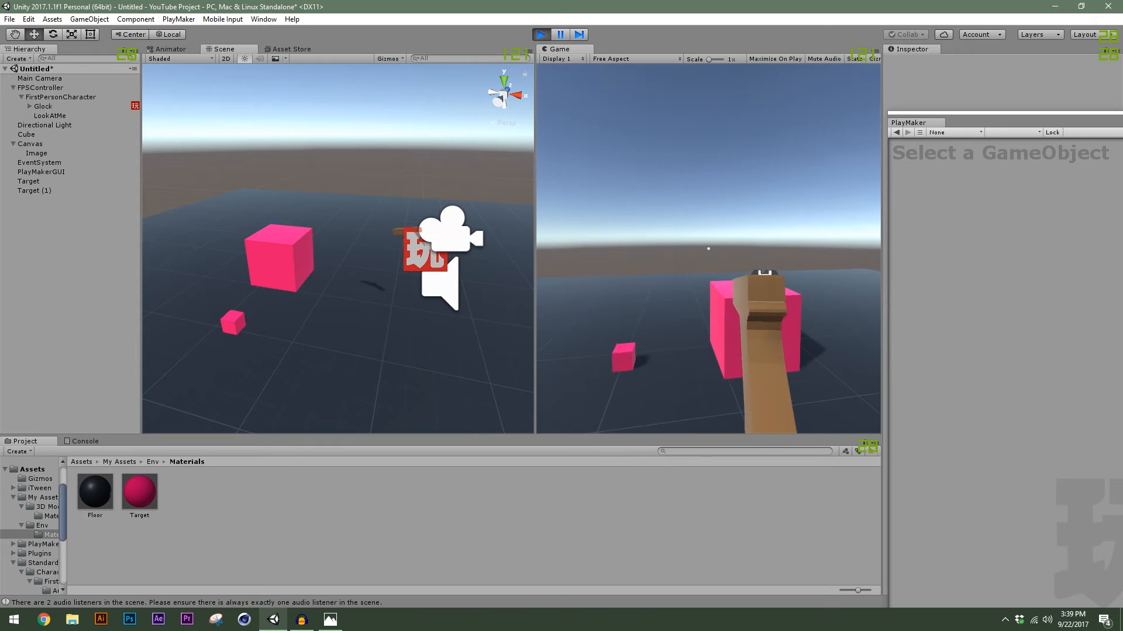
key(ctrl+p)
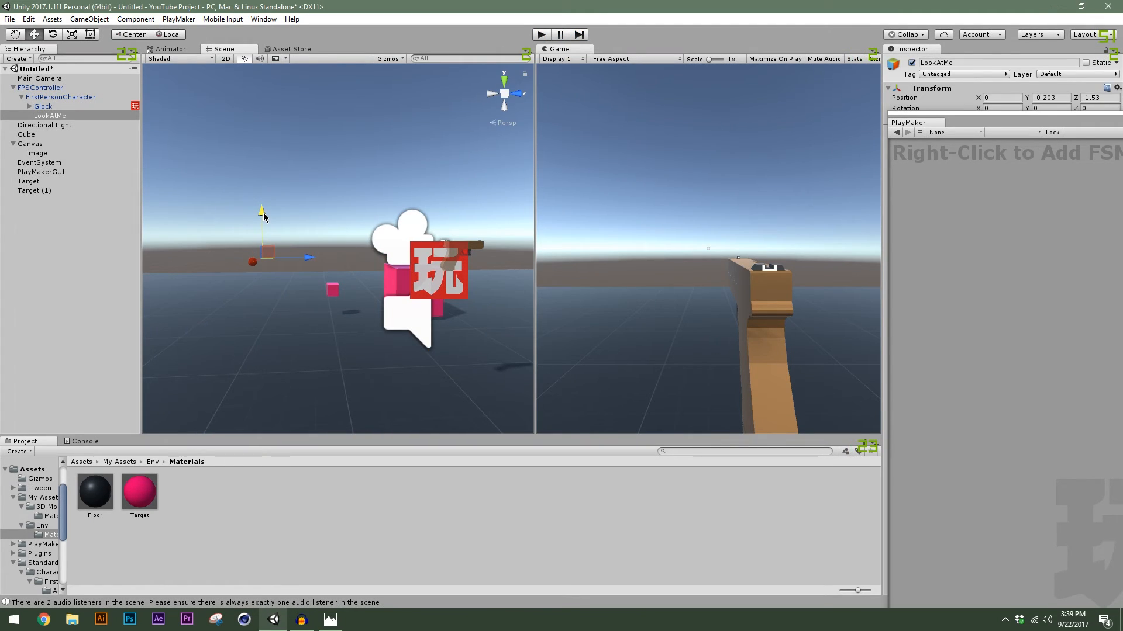
Lower LookAtMe behind the player to about Y -0.331 at Z -1.53, play-testing the gun's angle between adjustments
click(539, 35)
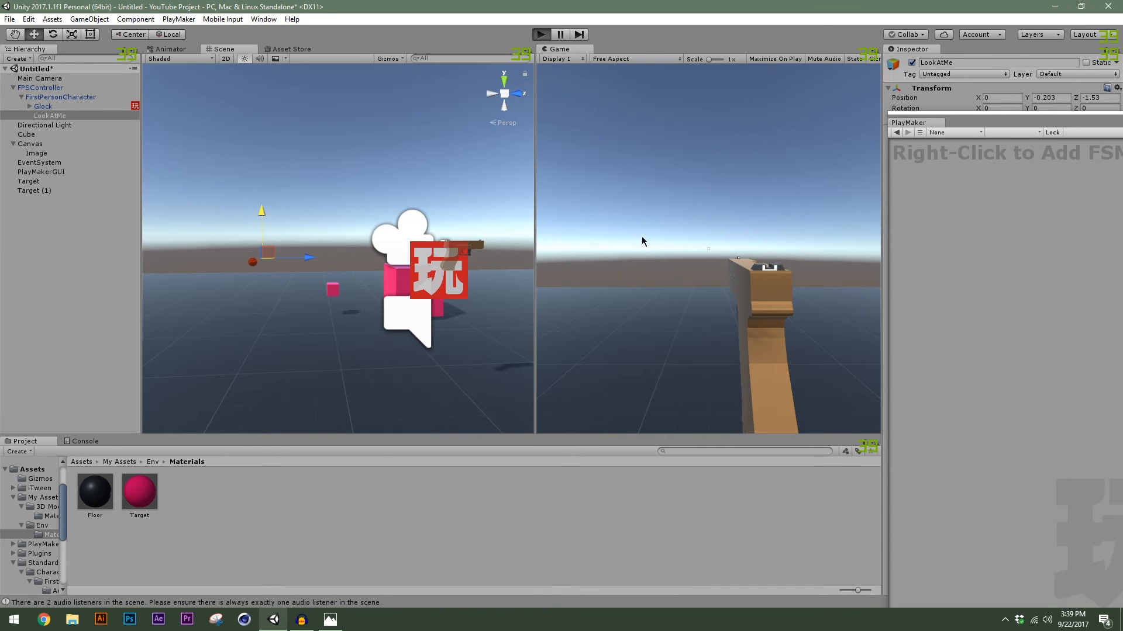
key(Escape)
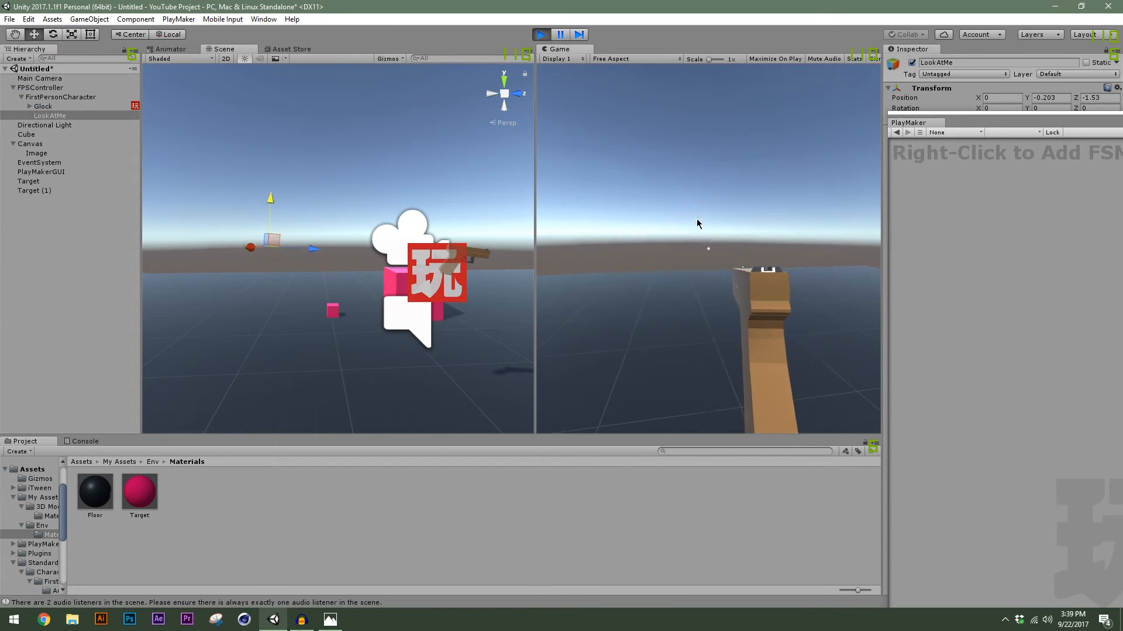
click(540, 35)
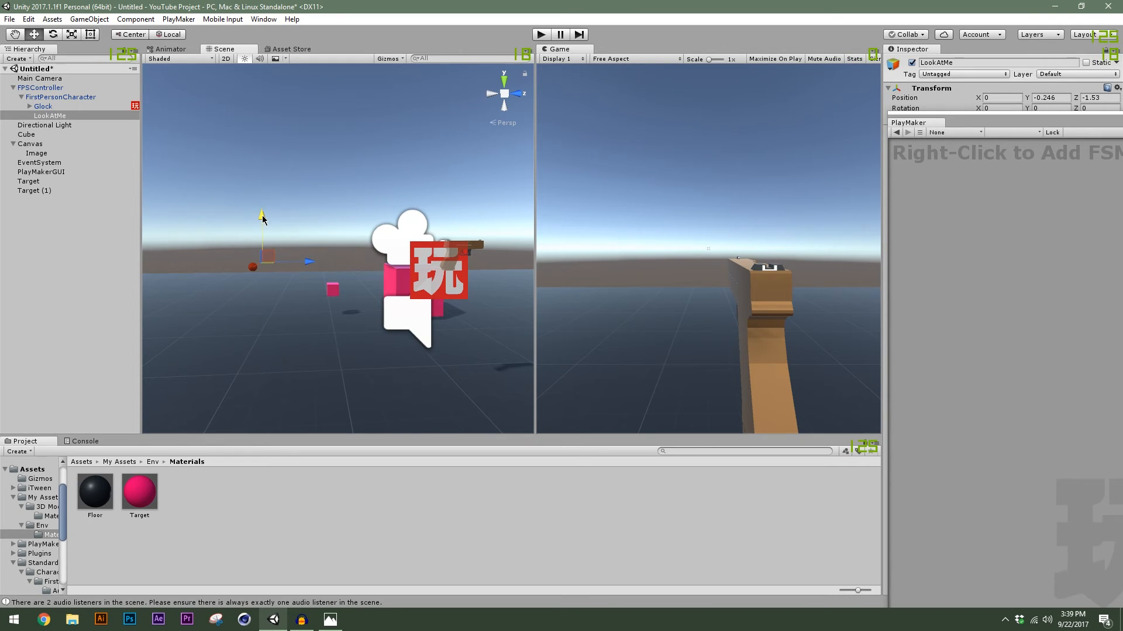
click(541, 35)
key(Escape)
click(540, 35)
Play-test the Glock's sway while walking around and shooting the small target cube
click(541, 36)
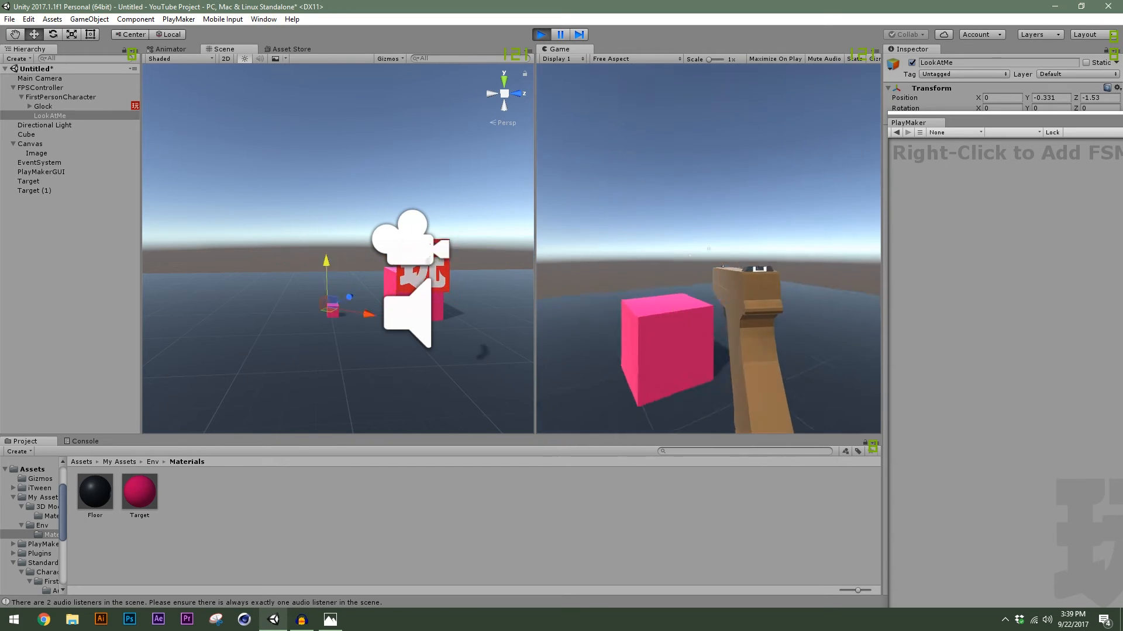
key(w)
key(s)
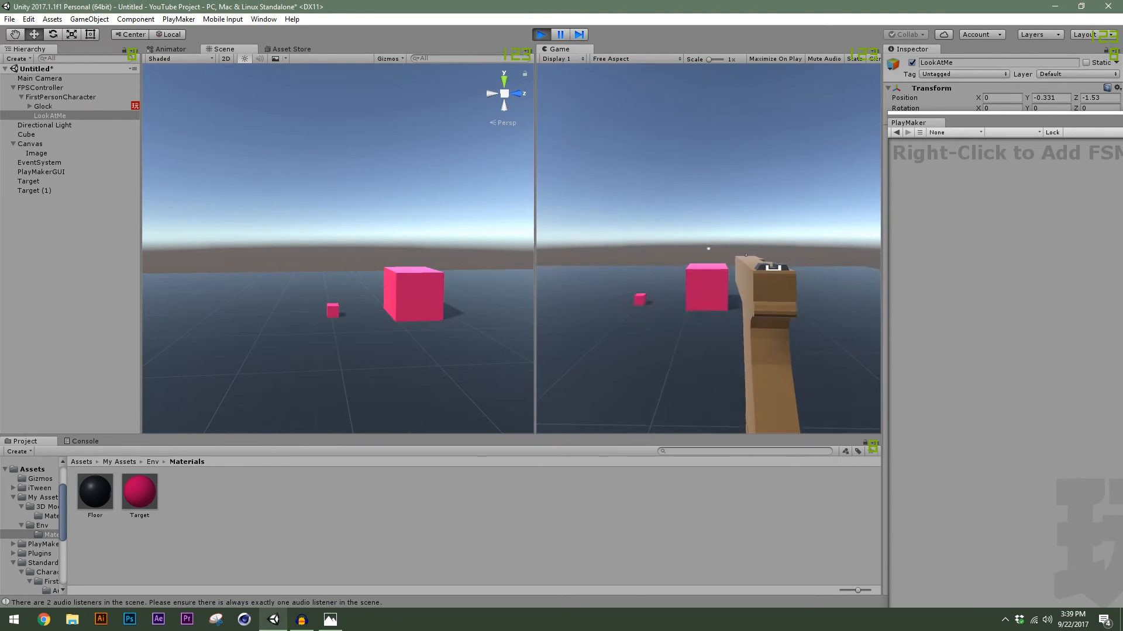
key(s)
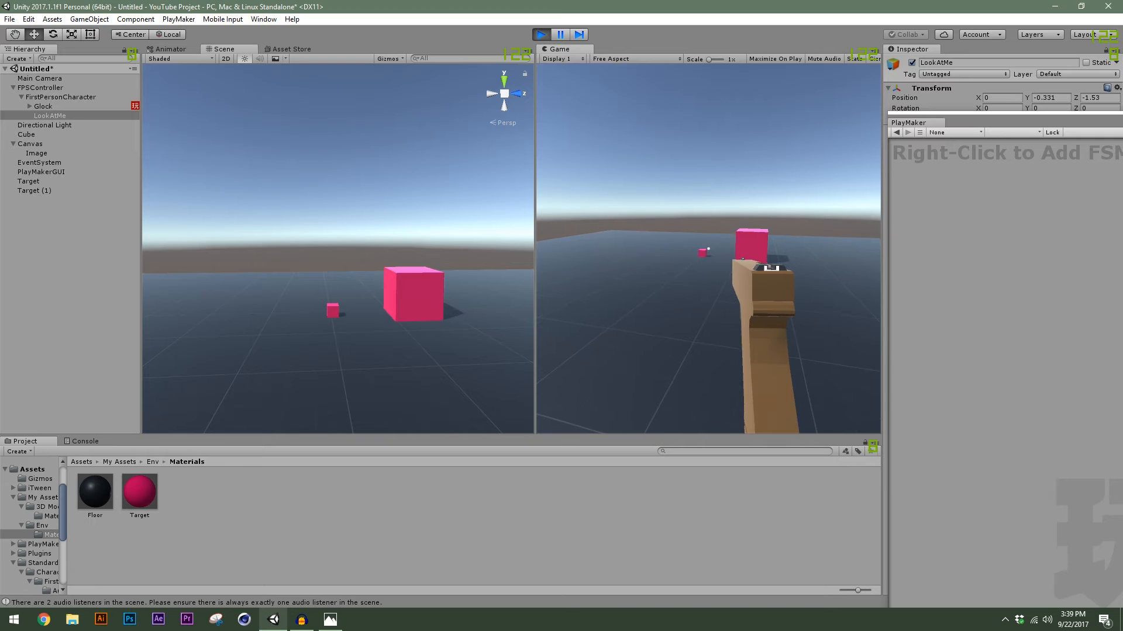
key(w)
click(708, 249)
key(w)
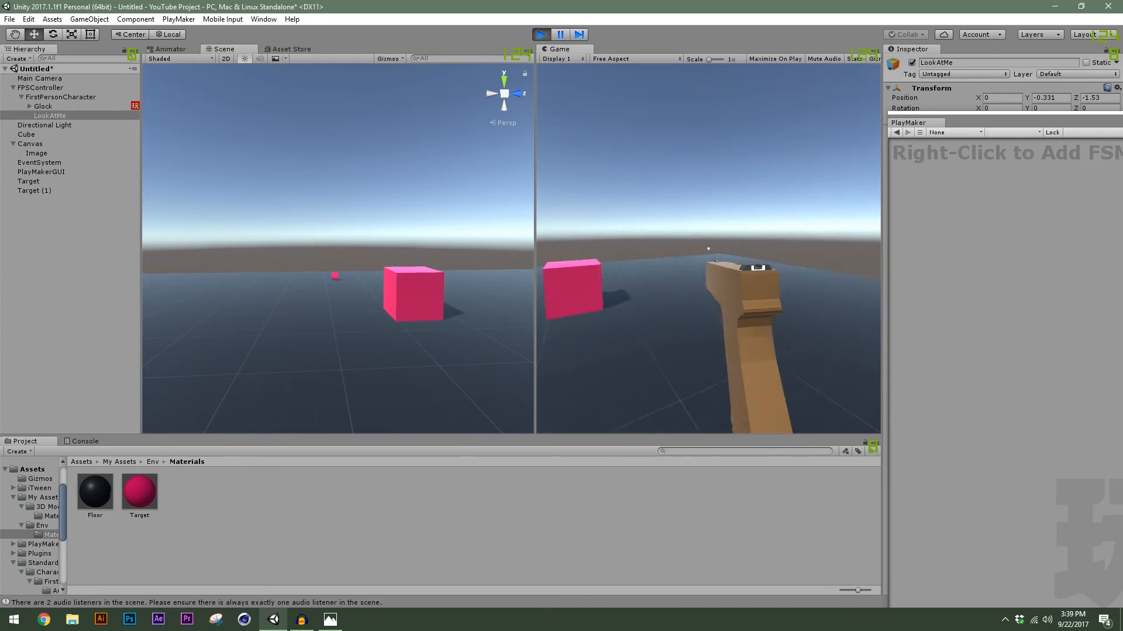
key(d)
key(s)
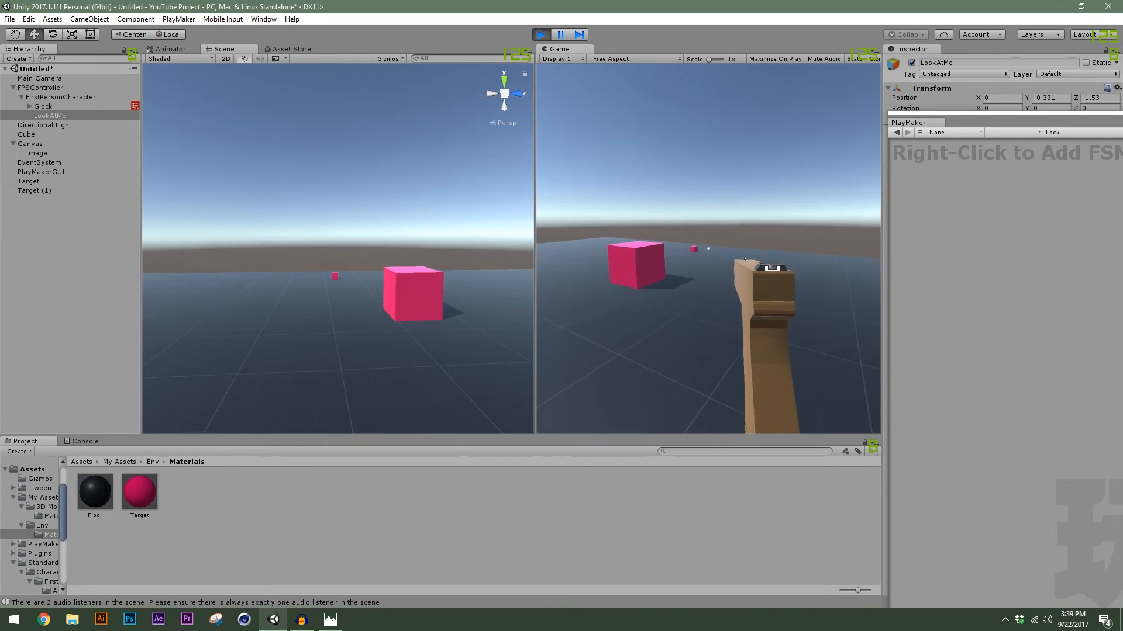
Widen the game view and continue the play-test with sideways movement, ending play mode when done
drag(534, 200, 303, 193)
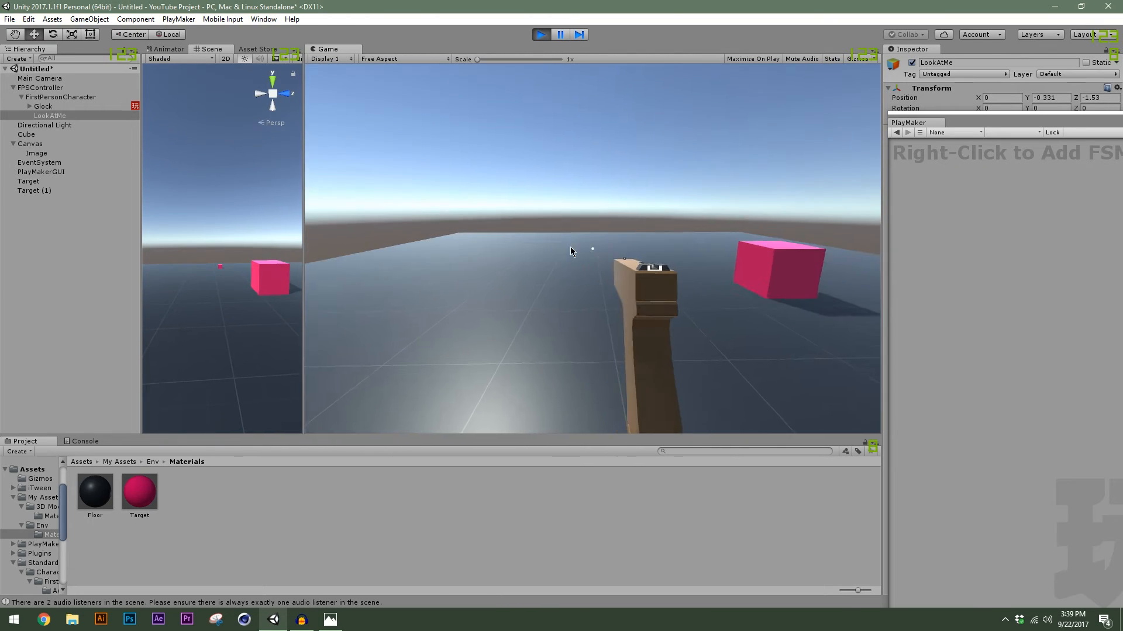
click(571, 249)
key(d)
key(a)
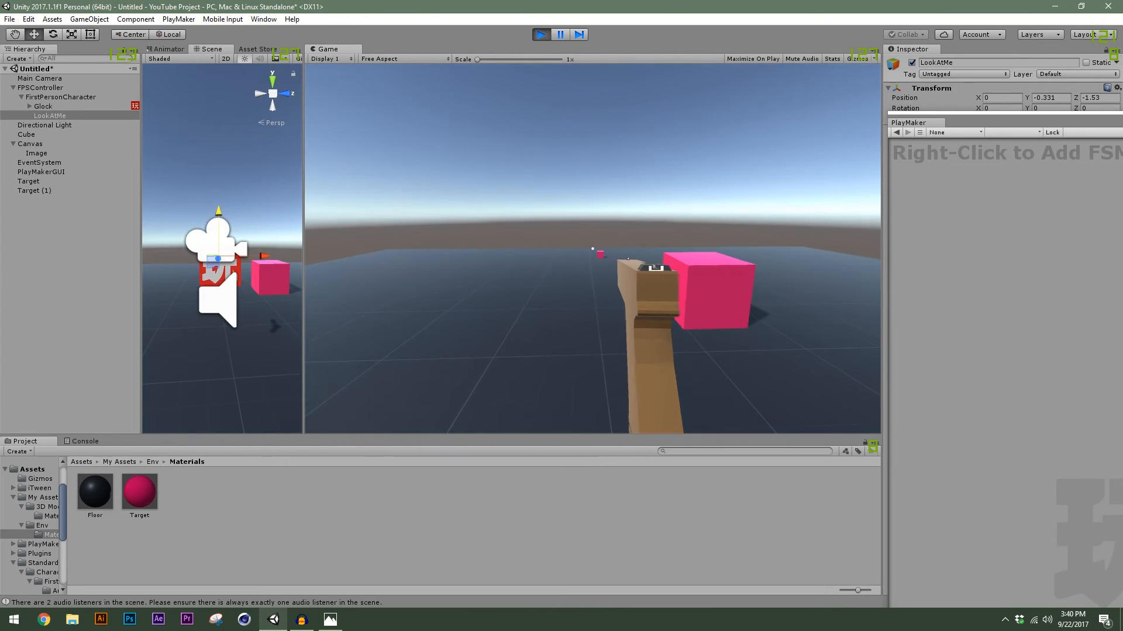
key(ctrl+p)
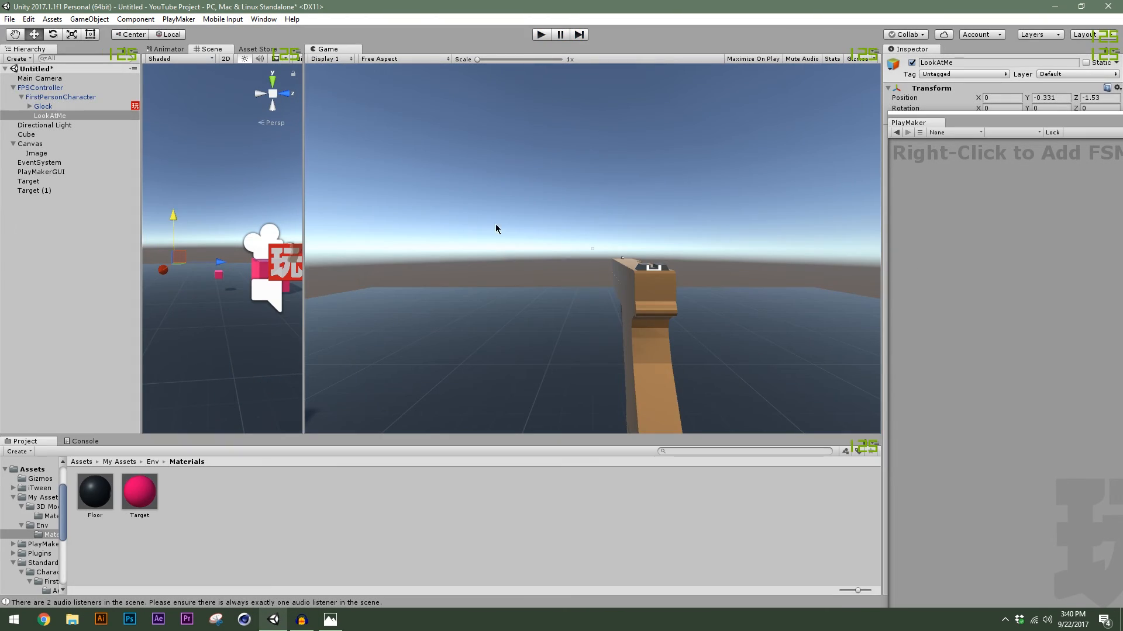
Duplicate the small target cube several times and spread the copies around and on top of the large cube
drag(301, 219, 720, 220)
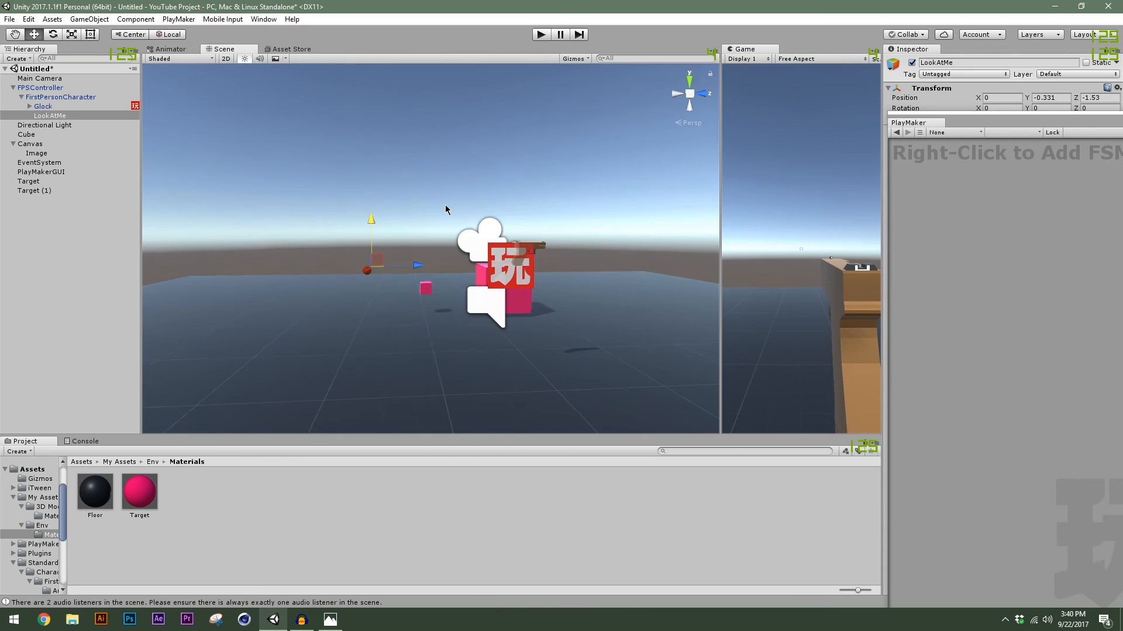
alt+drag(447, 211, 643, 298)
click(359, 263)
key(ctrl+d)
drag(363, 261, 342, 310)
key(ctrl+d)
key(ctrl+d)
key(ctrl+d)
key(ctrl+d)
drag(435, 342, 396, 174)
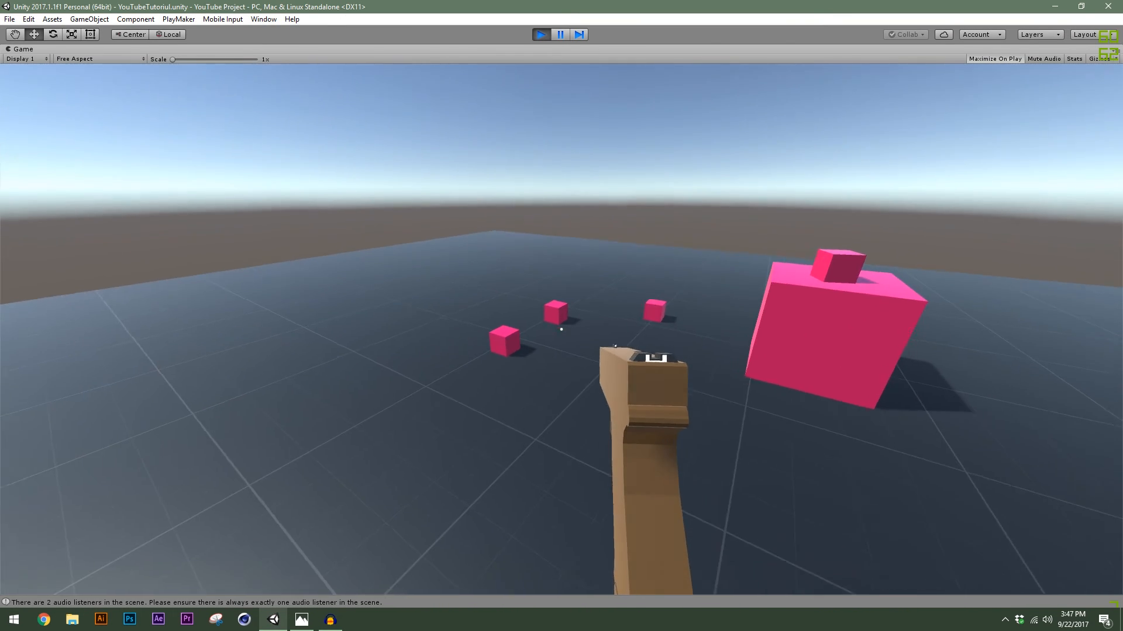
Play-test the maximized game by shooting the scattered target cubes, and end play mode when done
click(561, 330)
click(561, 329)
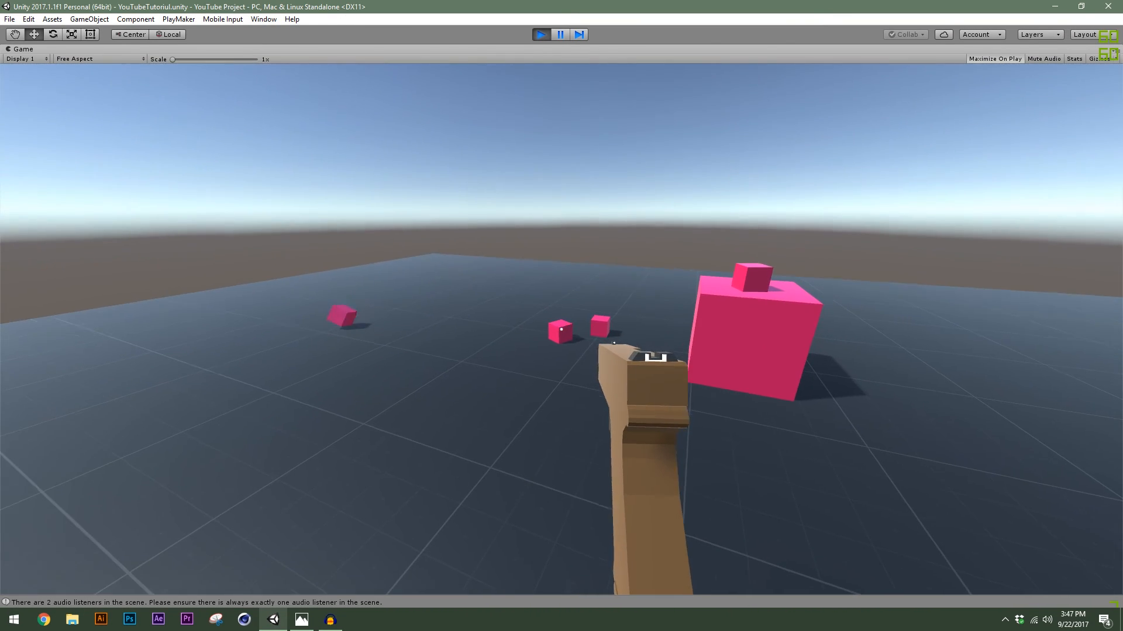
click(561, 329)
key(w)
click(562, 329)
key(s)
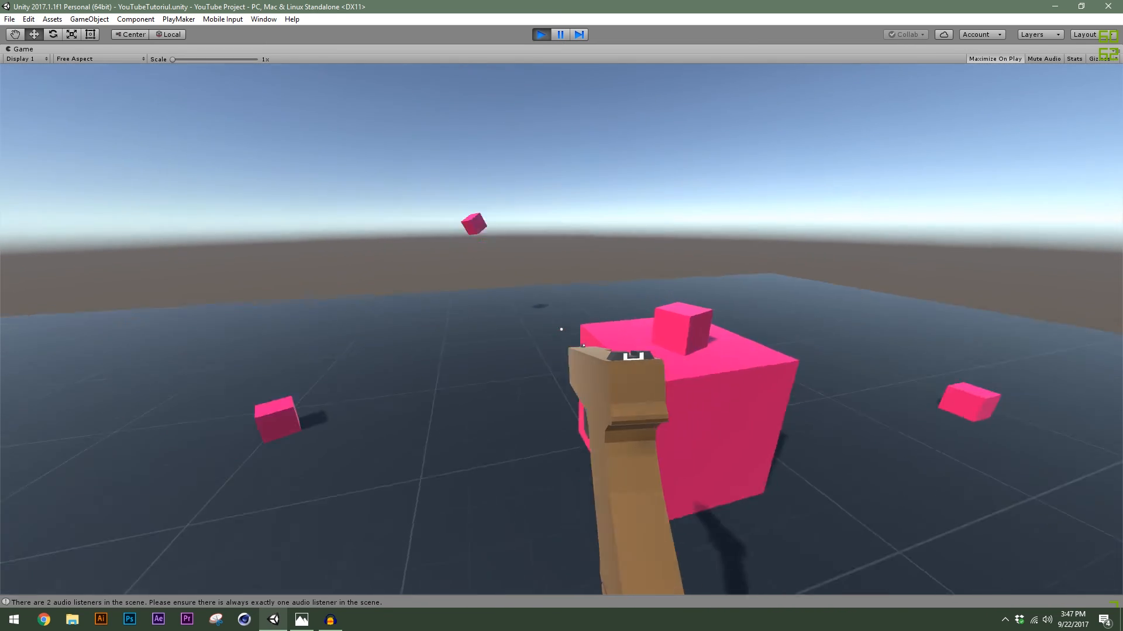
click(562, 329)
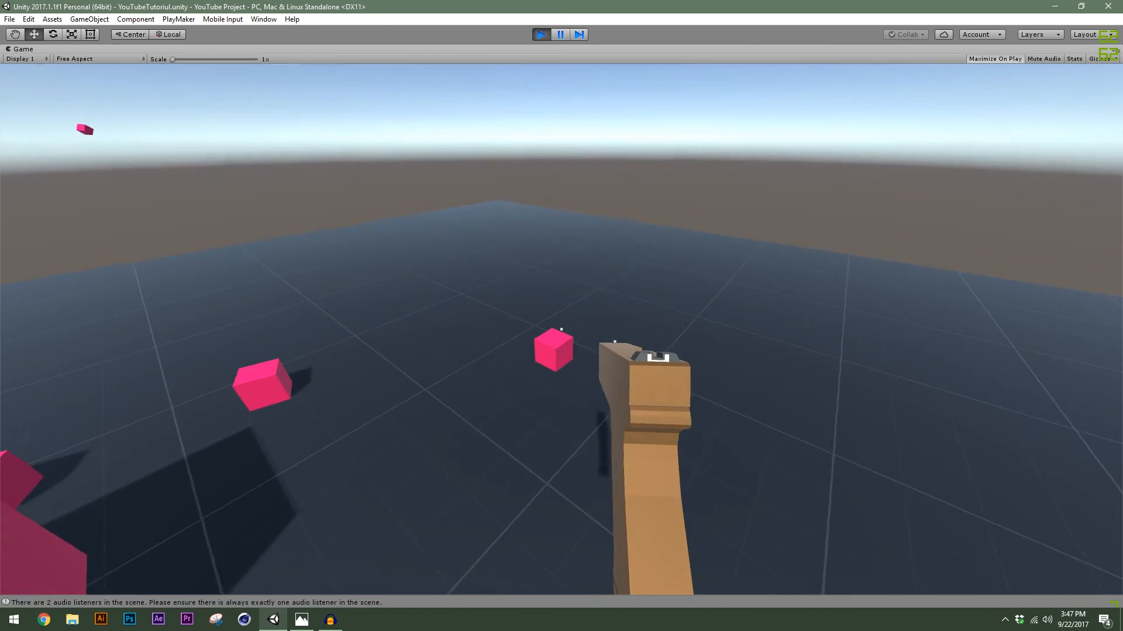
click(562, 329)
key(s)
key(w)
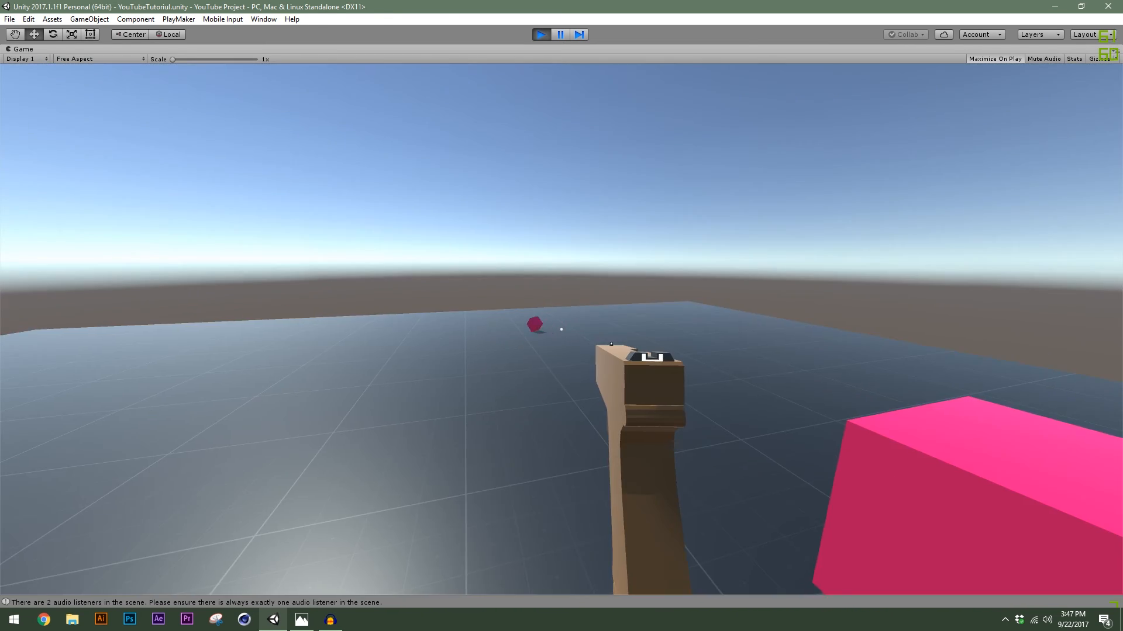
key(Escape)
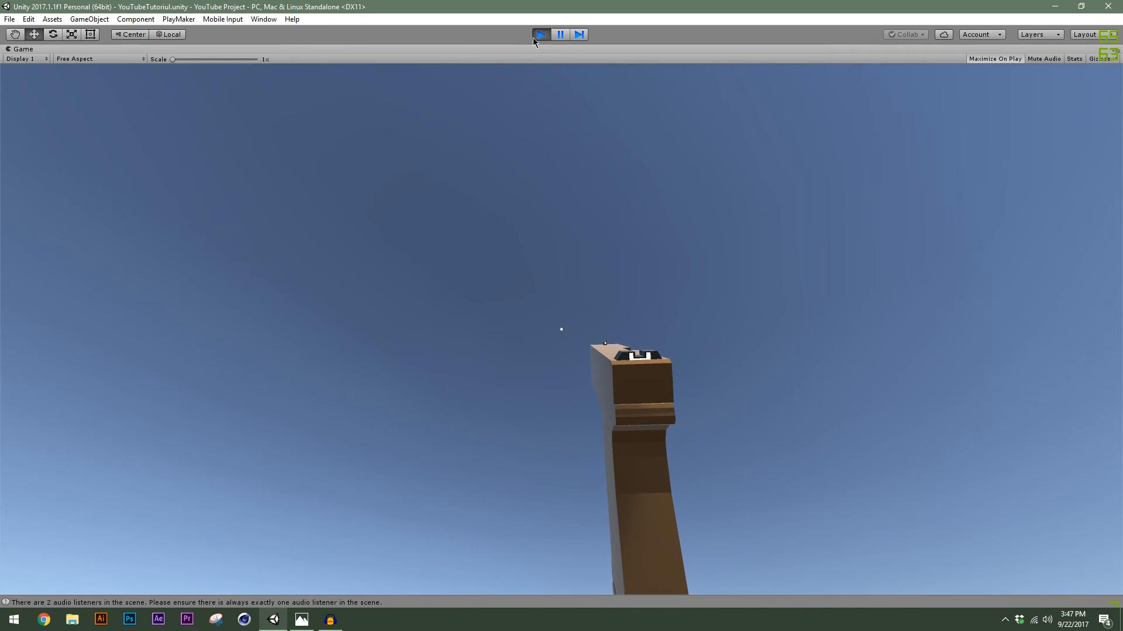
click(535, 38)
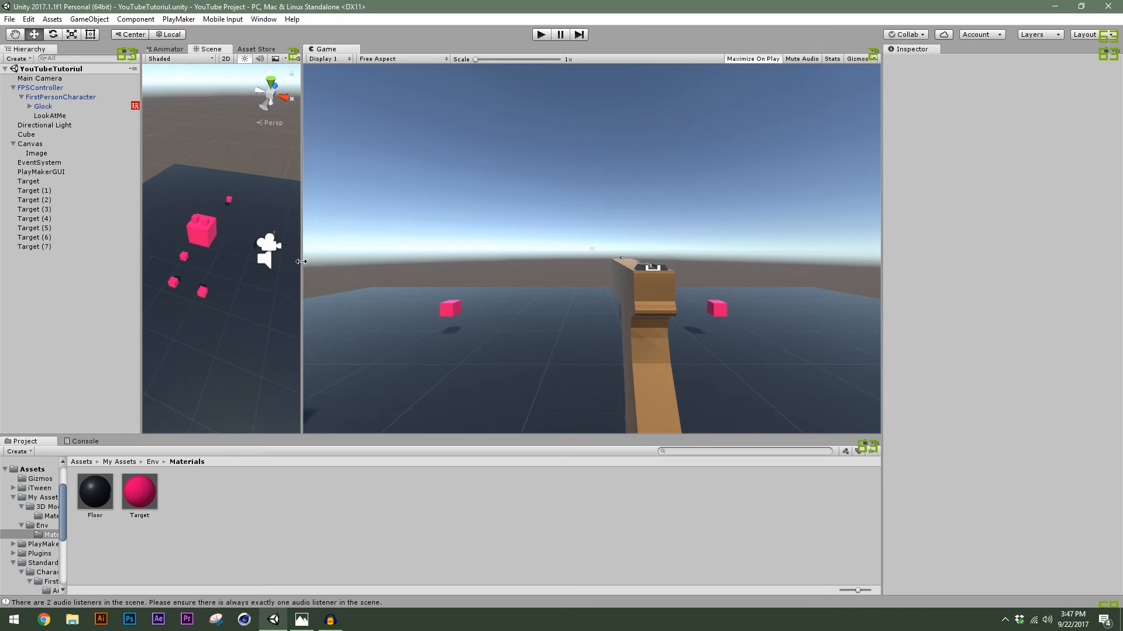
Enlarge the scene view around the Glock and create a folder named Arms in My Assets > 3D Models
drag(301, 261, 802, 295)
alt+drag(530, 308, 673, 269)
middle_drag(551, 173, 282, 303)
scroll(500, 229, up, 10)
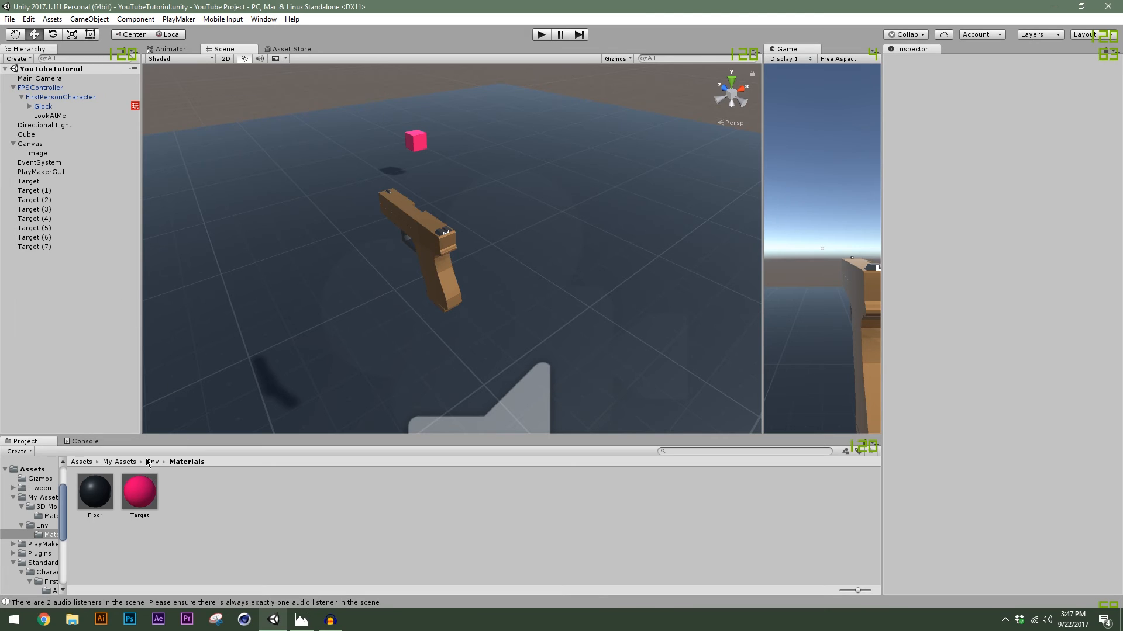
click(117, 462)
double_click(97, 495)
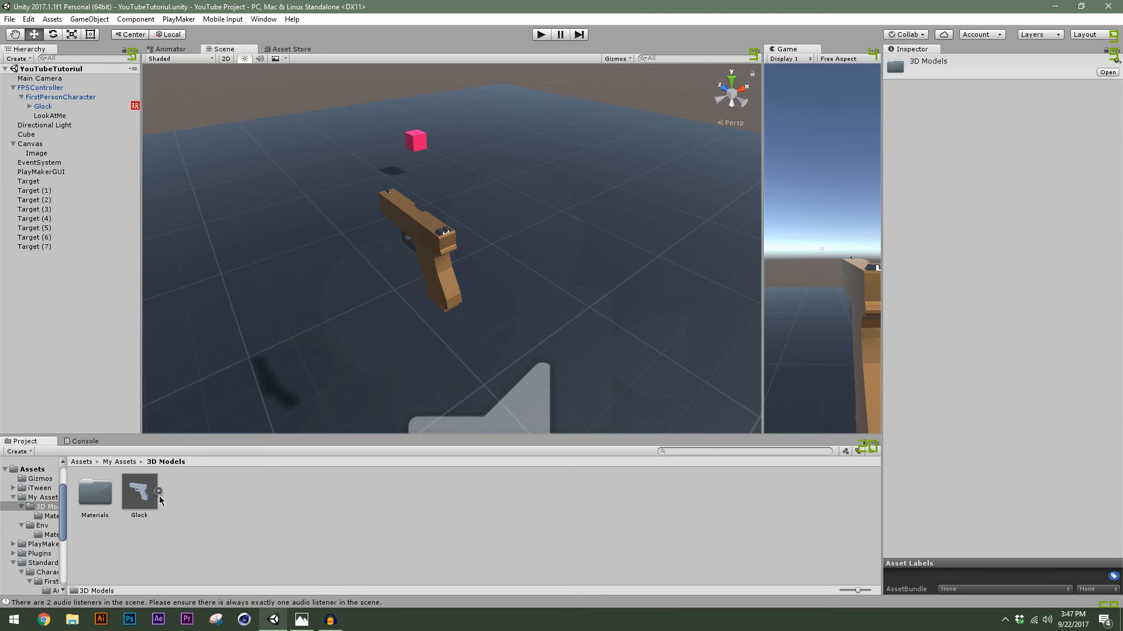
right_click(198, 489)
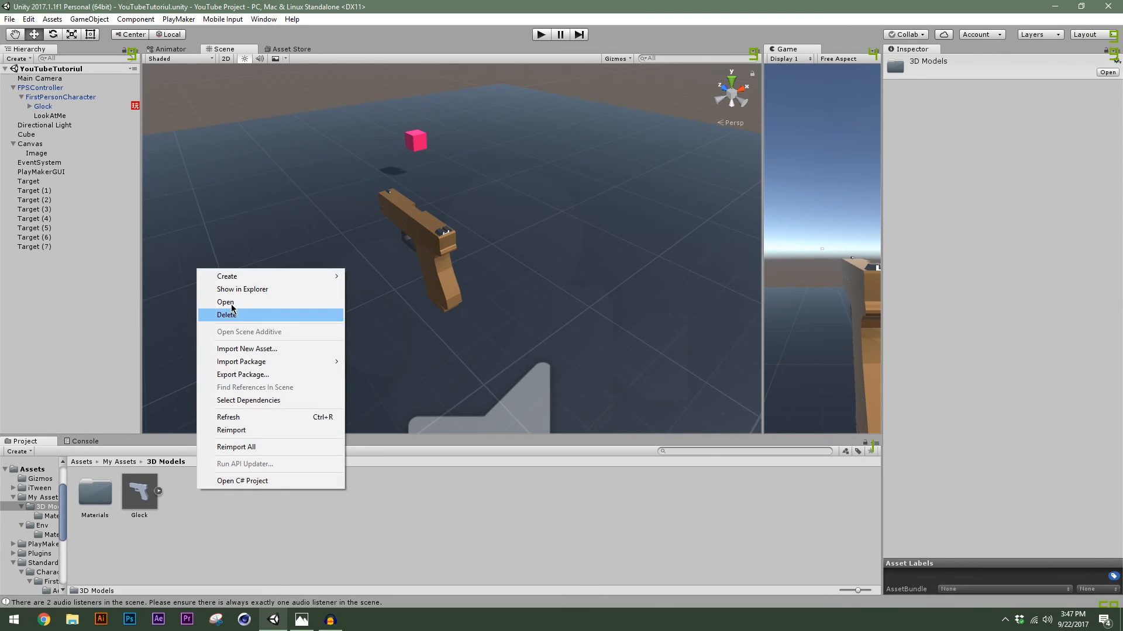
mouse_move(240, 277)
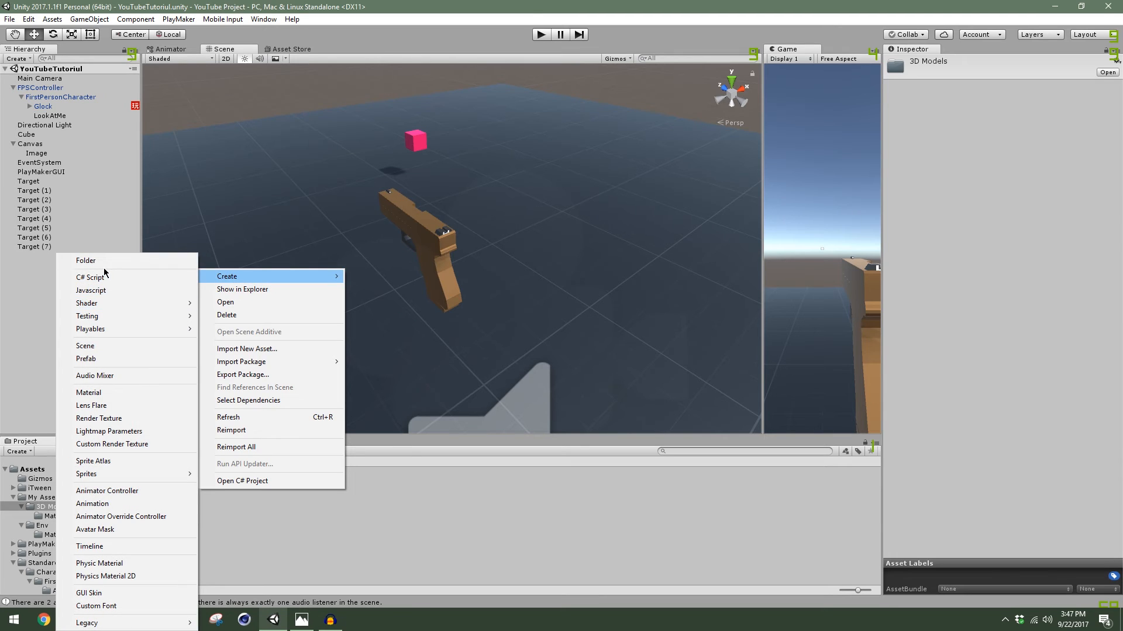
click(104, 261)
key(Return)
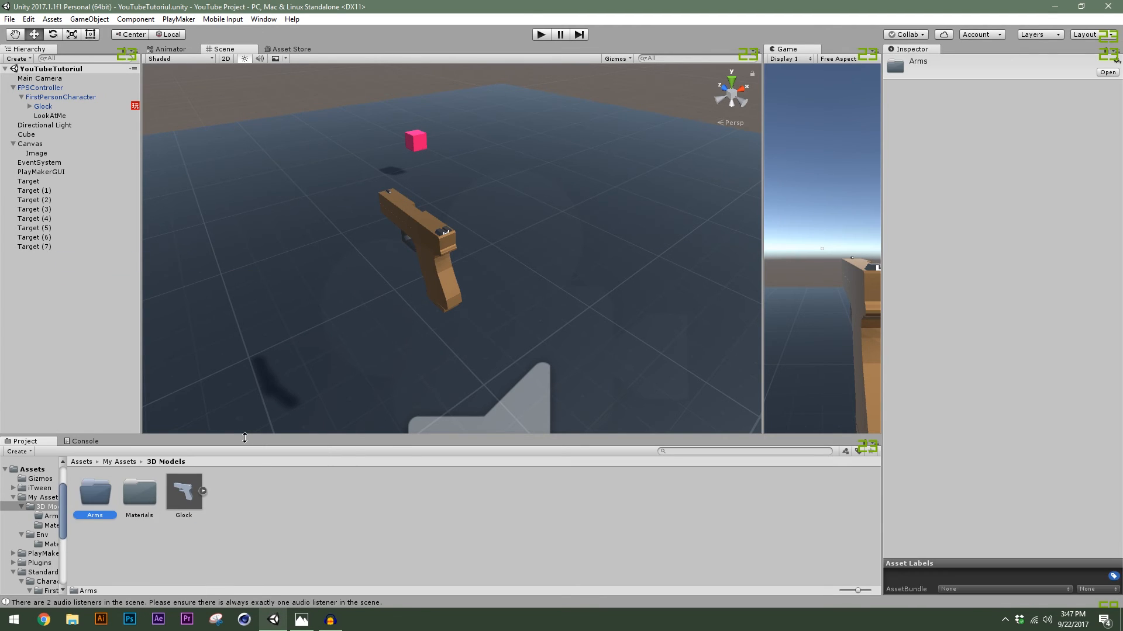
click(262, 564)
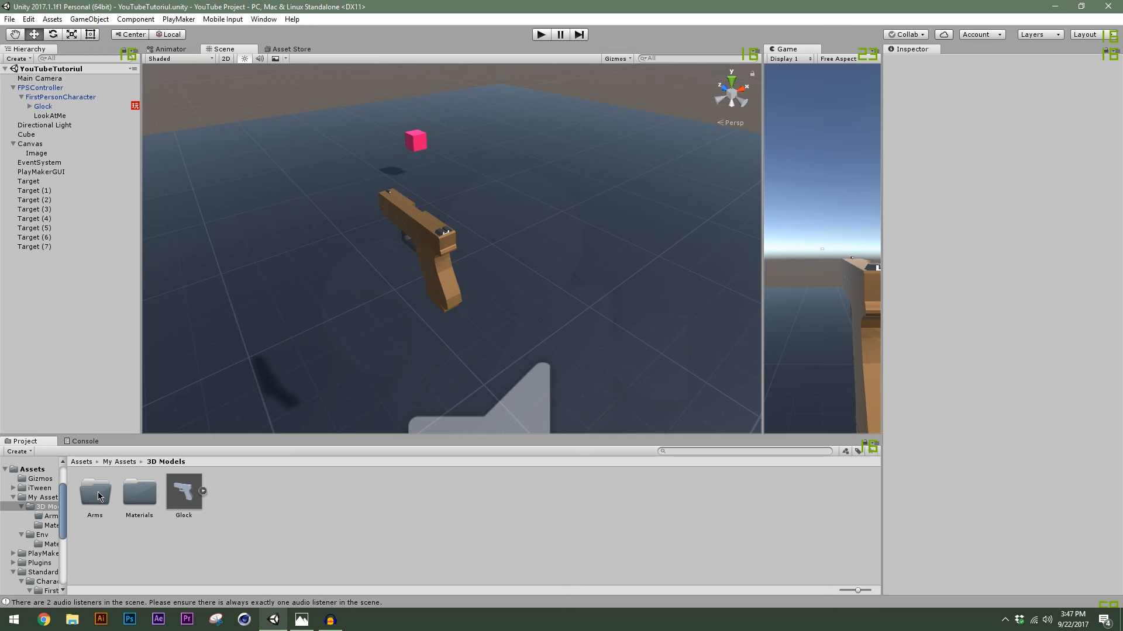
Open the new Arms folder in the project's 3D Models assets
double_click(95, 483)
right_click(146, 505)
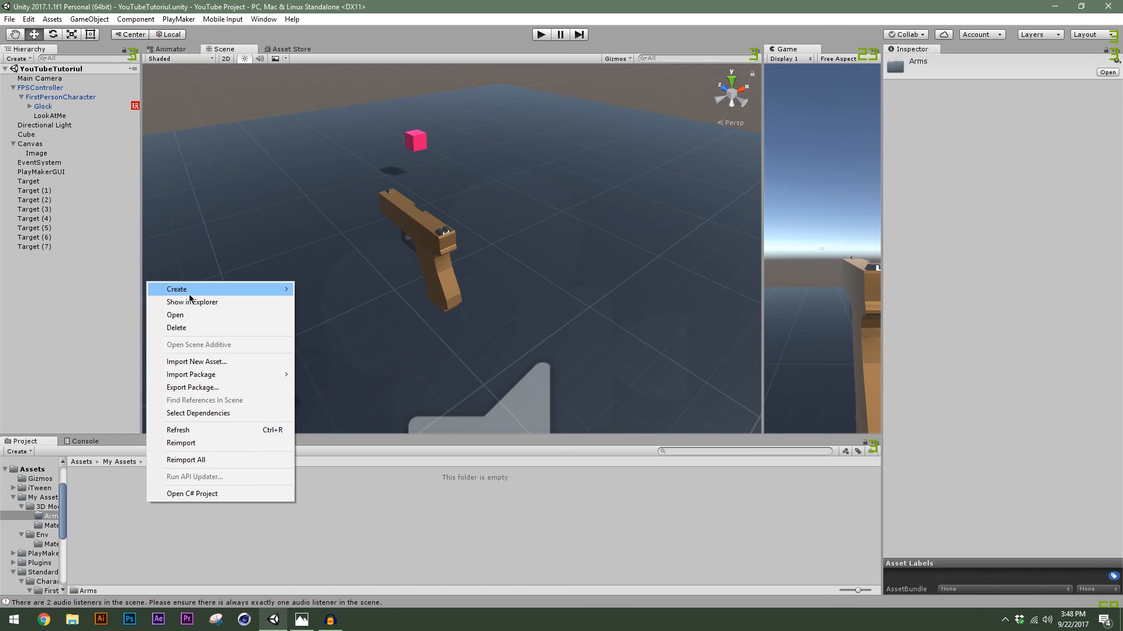
click(342, 553)
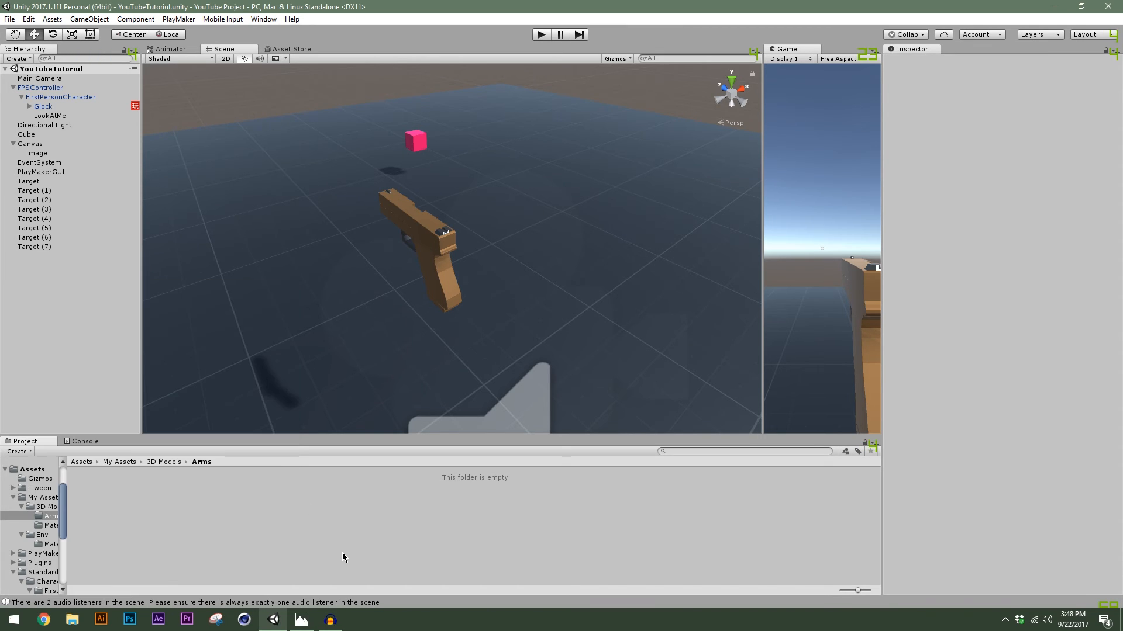
Add a cube to the scene and scale it into a long thin arm block, about 0.13 × 0.13 × 0.79
click(97, 19)
mouse_move(76, 58)
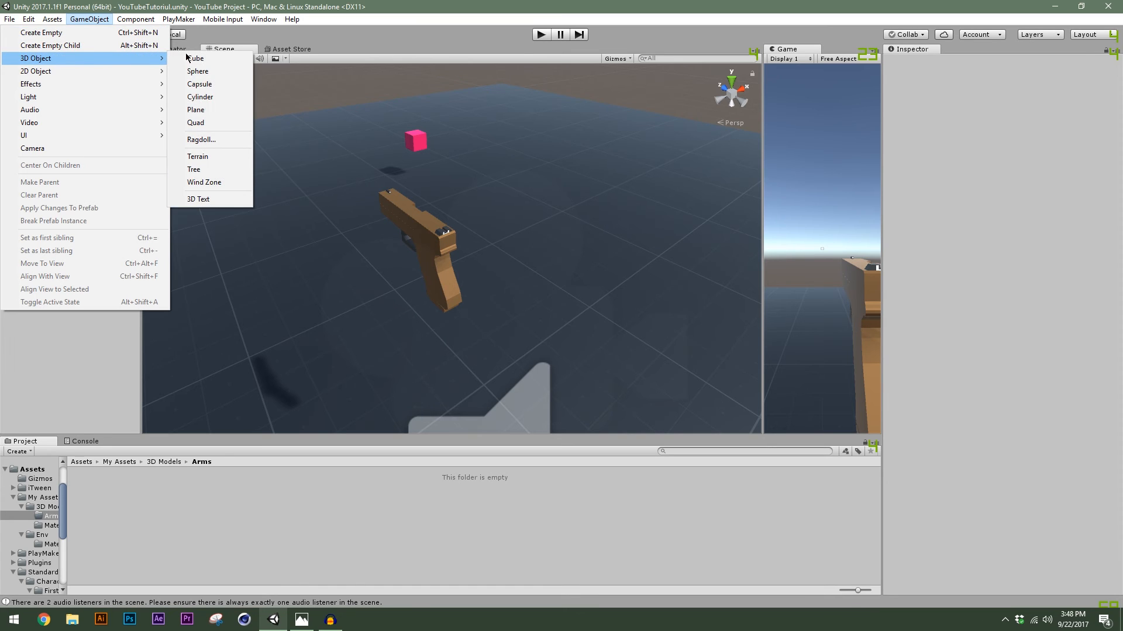
click(187, 58)
scroll(409, 260, down, 4)
alt+drag(393, 276, 654, 273)
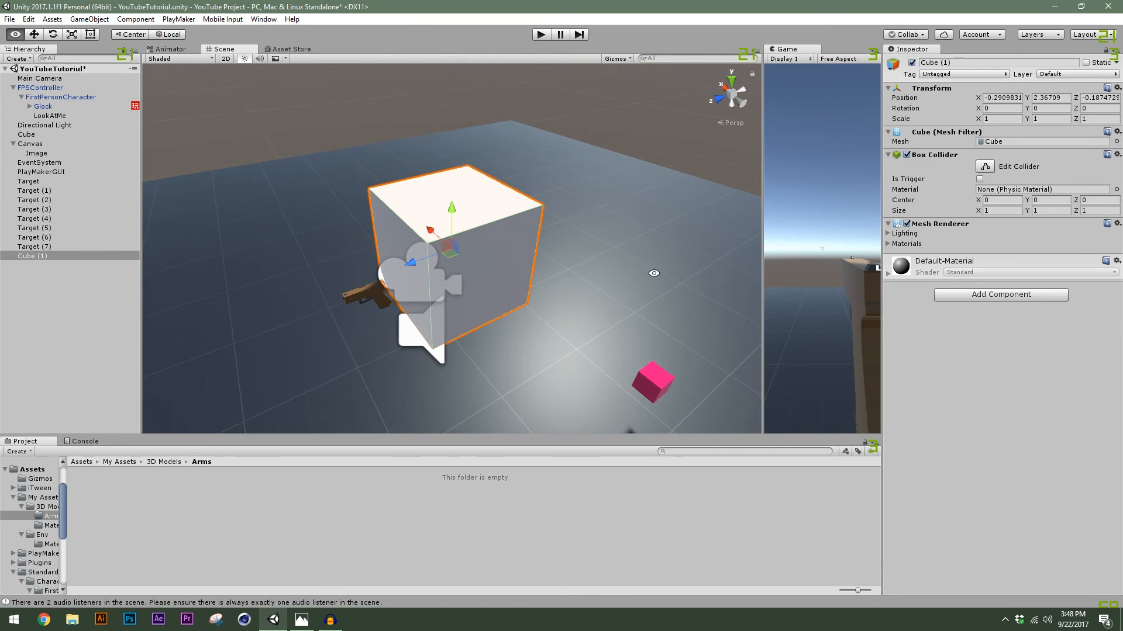
scroll(425, 299, up, 5)
middle_drag(385, 300, 465, 225)
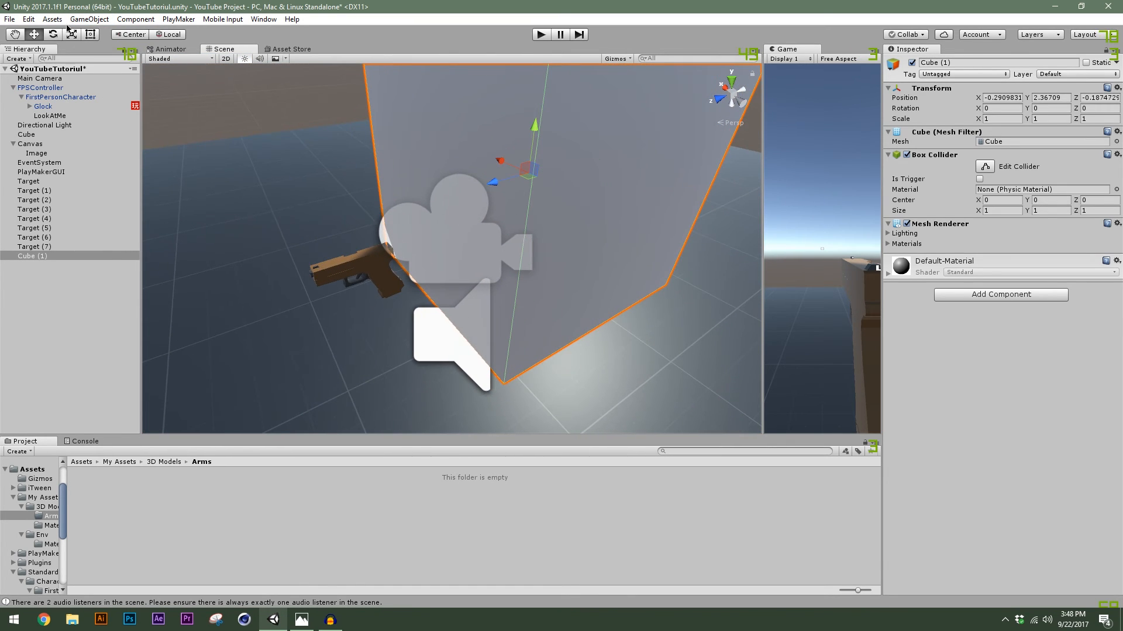
click(70, 33)
drag(529, 173, 230, 249)
Move the arm block down behind the Glock's grip, to about X 0.115, Y 1.796, Z 0.052
click(34, 36)
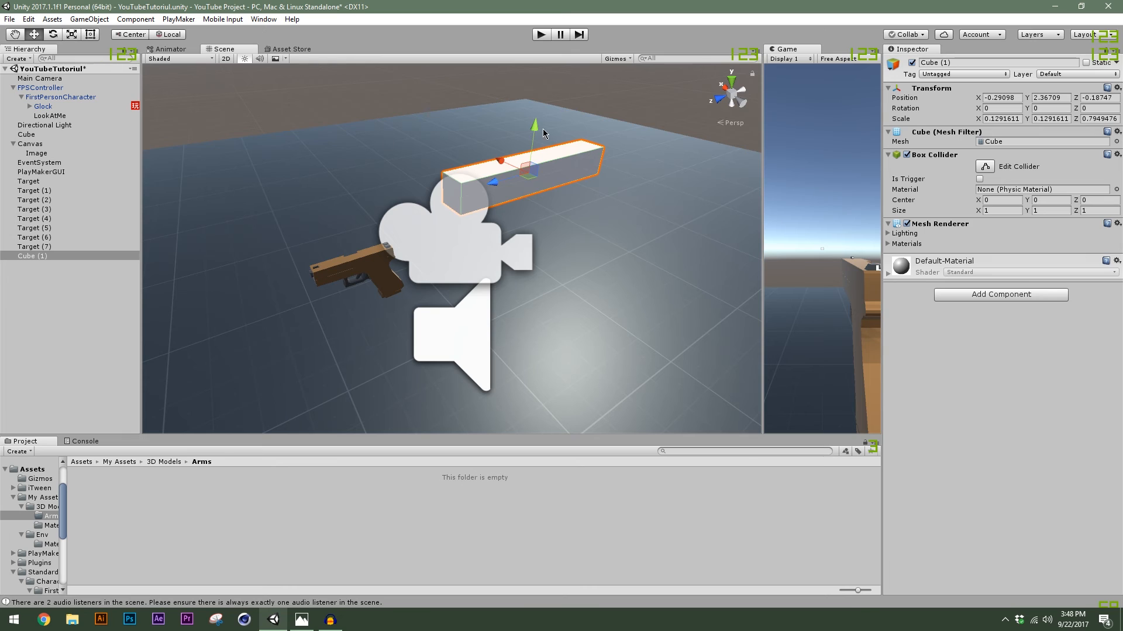
drag(535, 130, 523, 210)
alt+drag(292, 246, 345, 246)
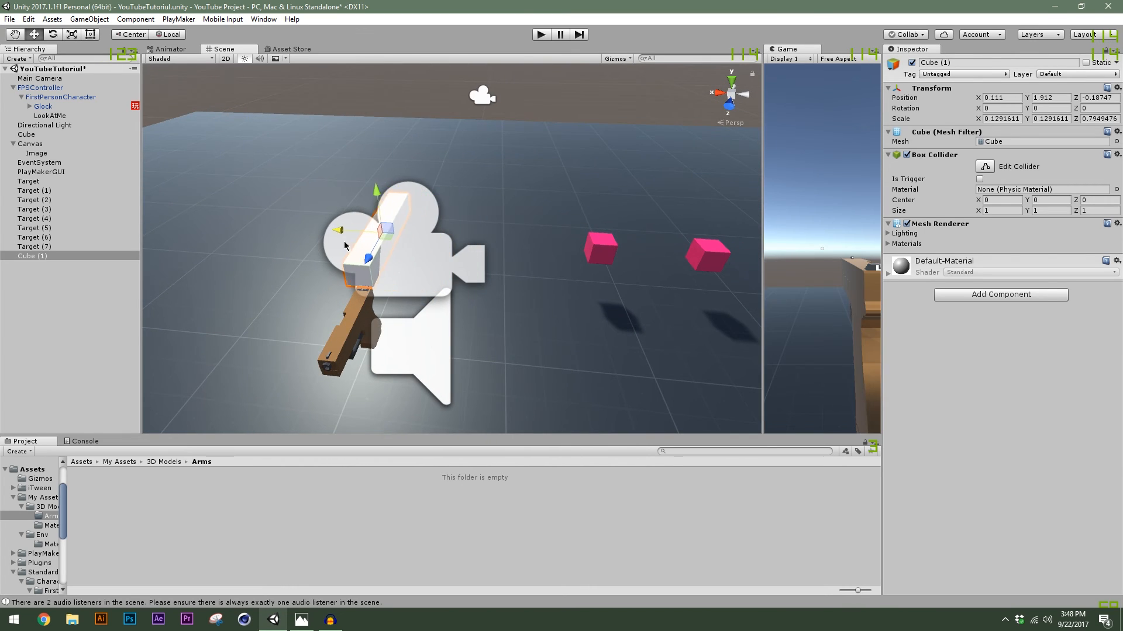
drag(390, 212, 384, 240)
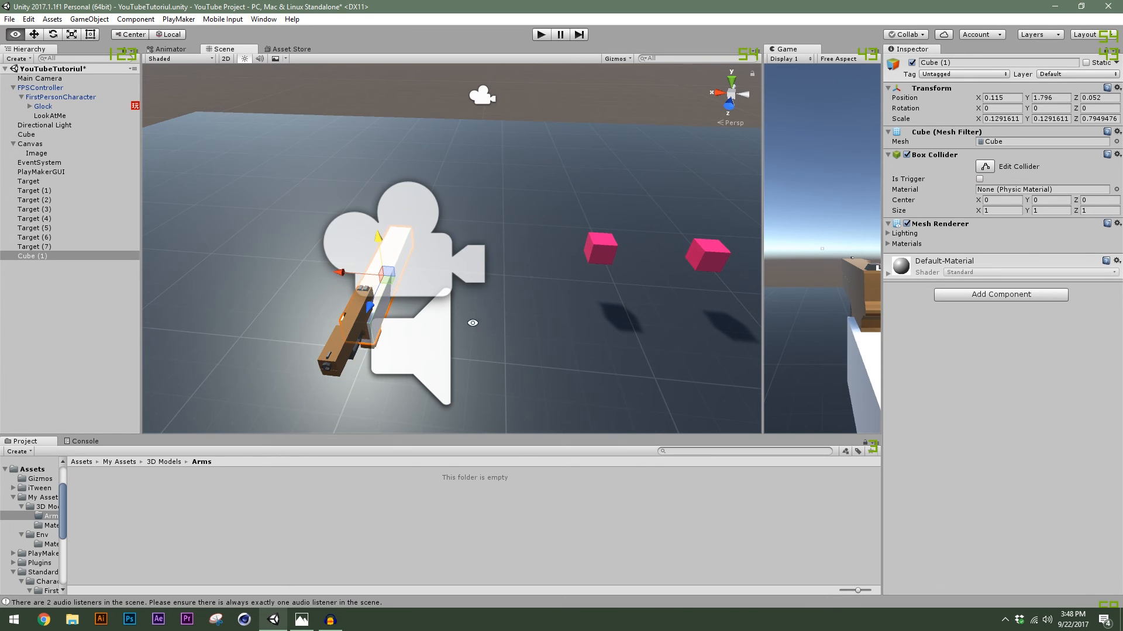
alt+drag(471, 323, 330, 279)
alt+right_drag(330, 279, 717, 221)
Enlarge the game view, then resize the arm block to about 0.12 × 0.14 × 0.63 and shift it to fit the Glock's grip
drag(760, 207, 476, 228)
alt+drag(376, 260, 222, 245)
scroll(361, 262, up, 4)
scroll(360, 262, up, 4)
middle_drag(378, 263, 359, 225)
scroll(327, 216, down, 7)
click(72, 35)
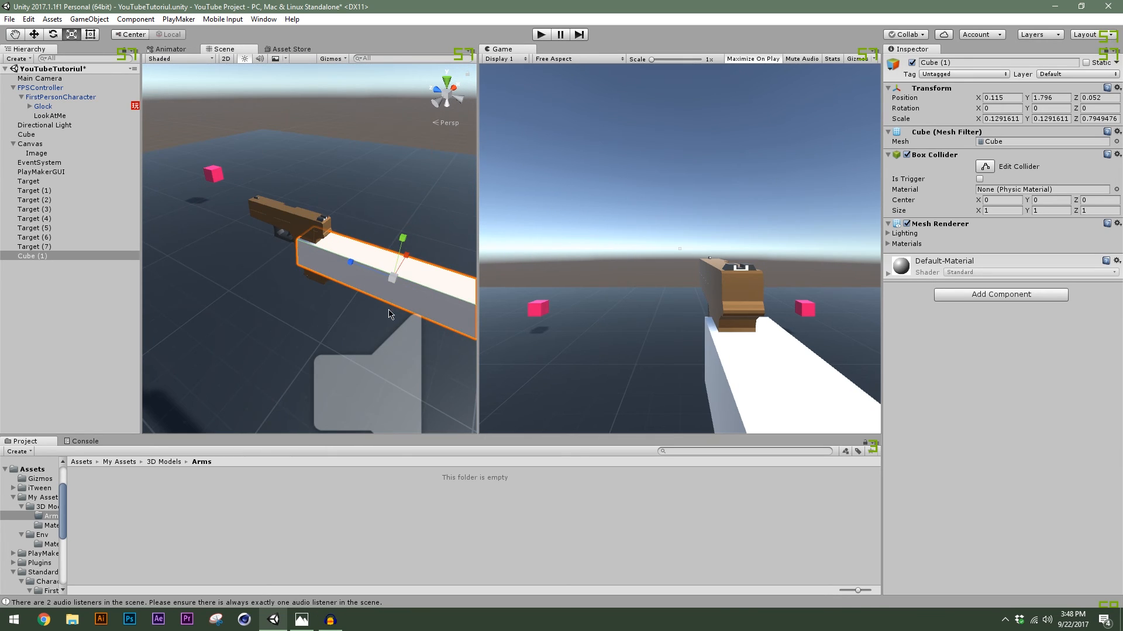
drag(395, 283, 342, 262)
key(w)
click(69, 36)
key(w)
drag(334, 256, 330, 254)
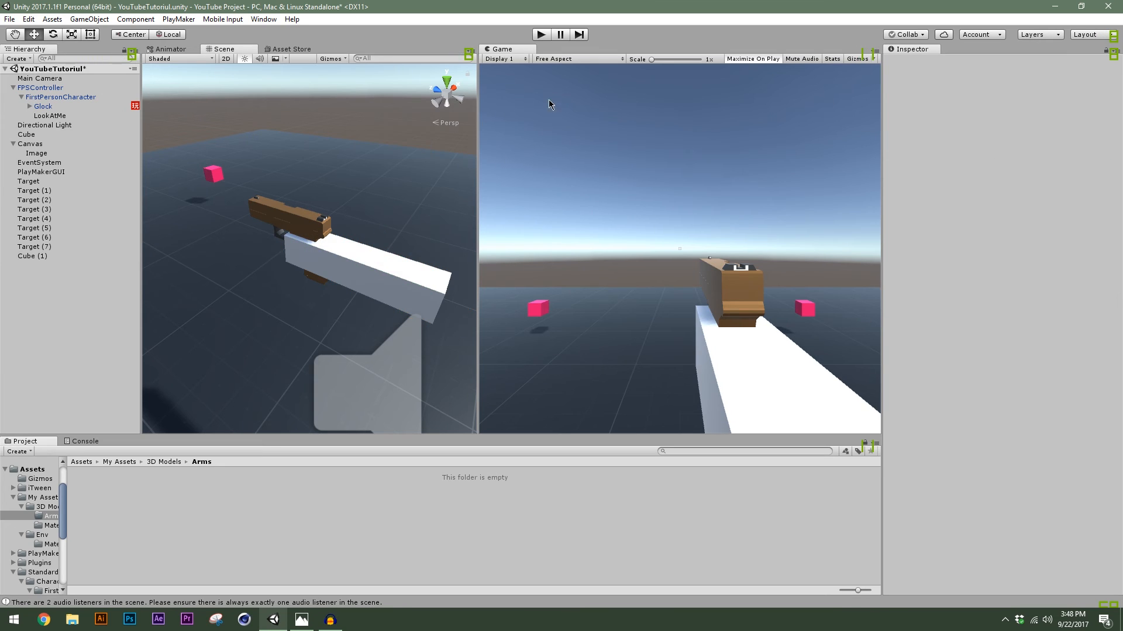
Create a material named Skin in the Arms folder and apply it to the arm block
right_click(160, 525)
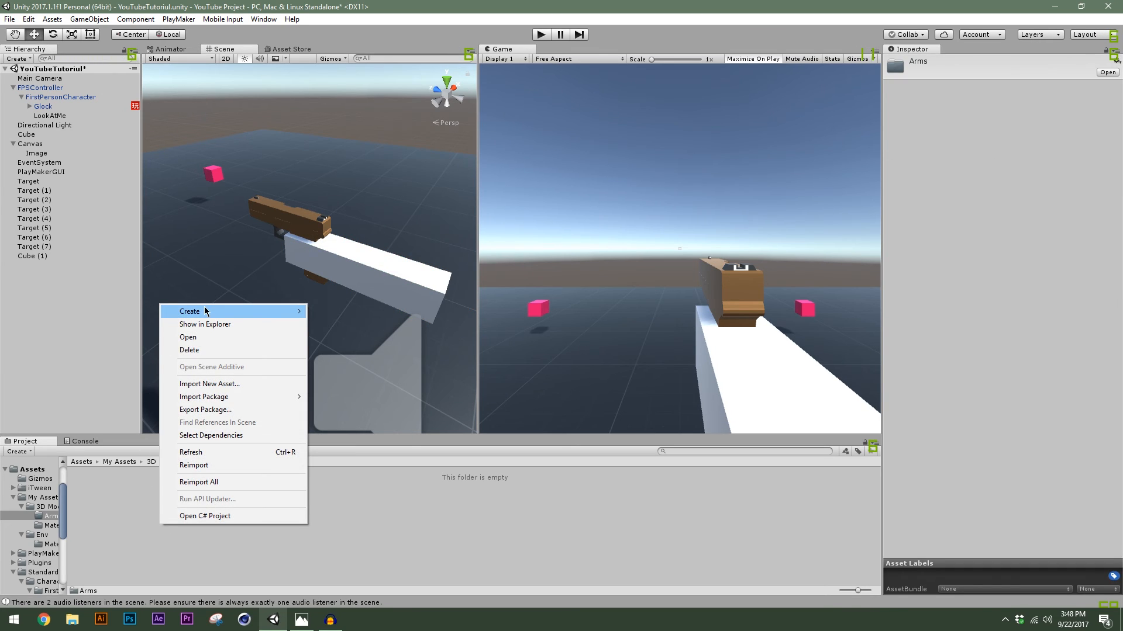
mouse_move(205, 311)
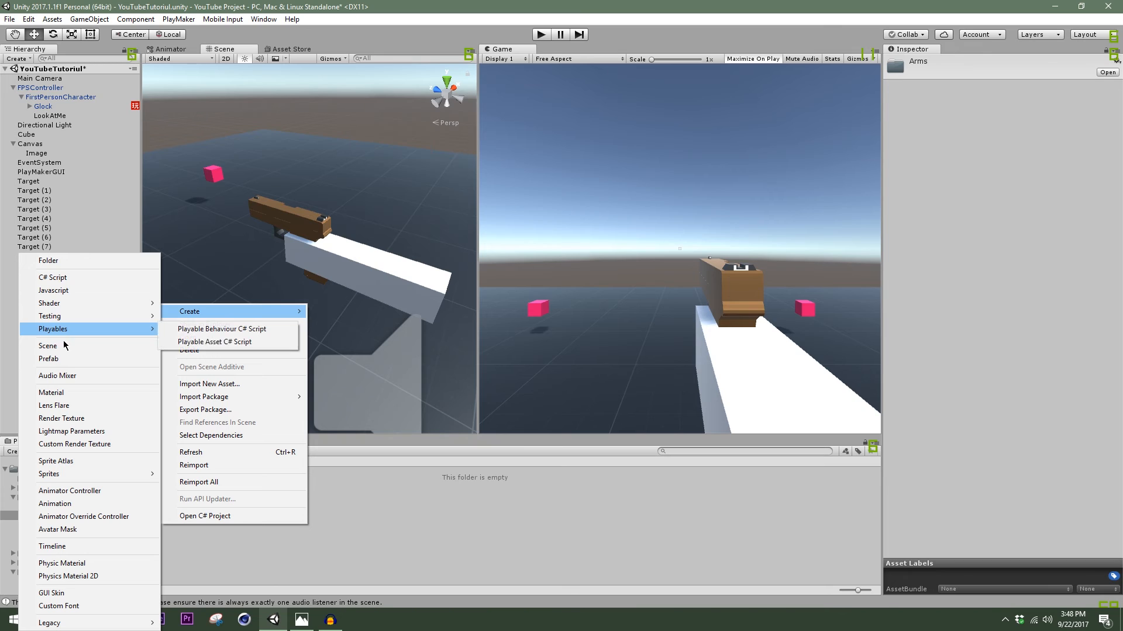
click(70, 392)
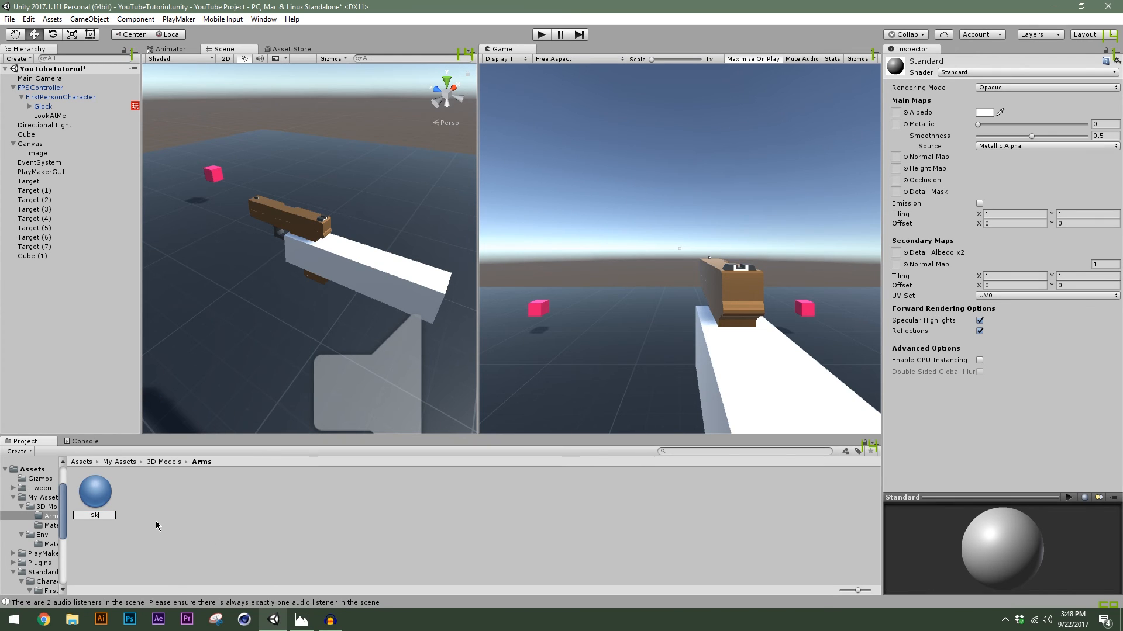
key(Return)
drag(89, 472, 374, 267)
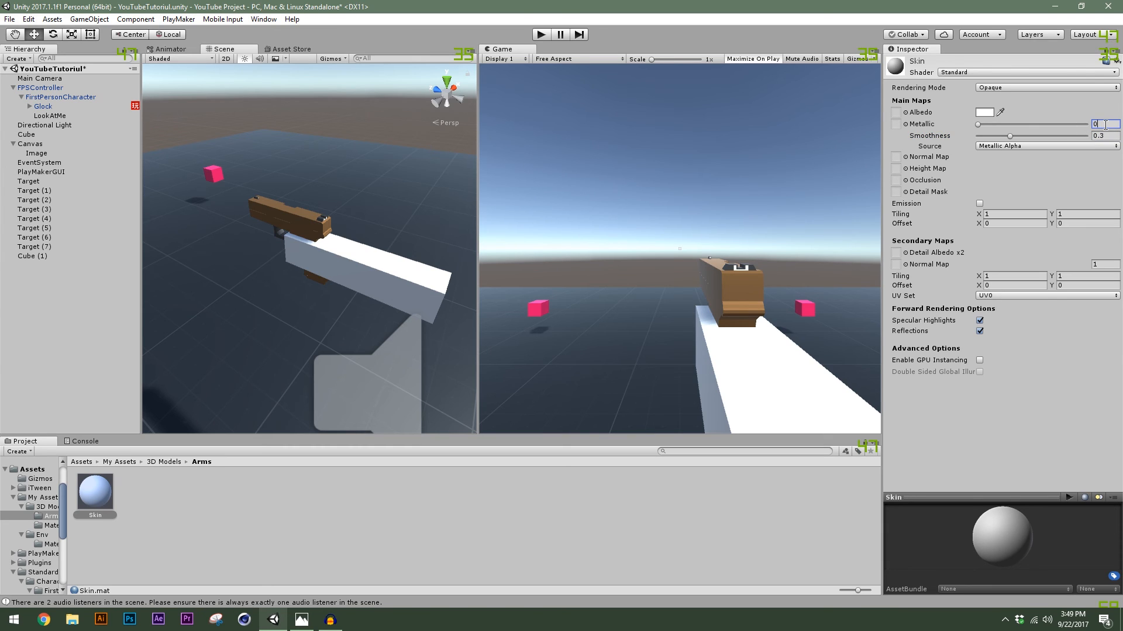
Set the Skin material's metallic and smoothness to 0.3 and its albedo to a tan skin tone, hex D8A76AFF
text(3)
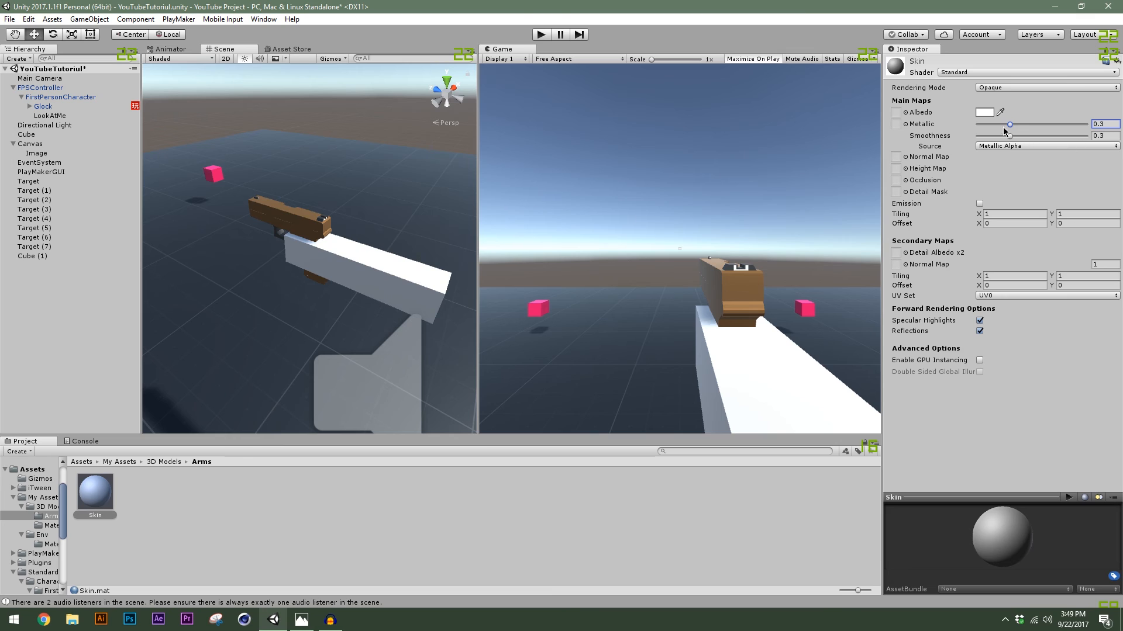
click(982, 113)
click(693, 261)
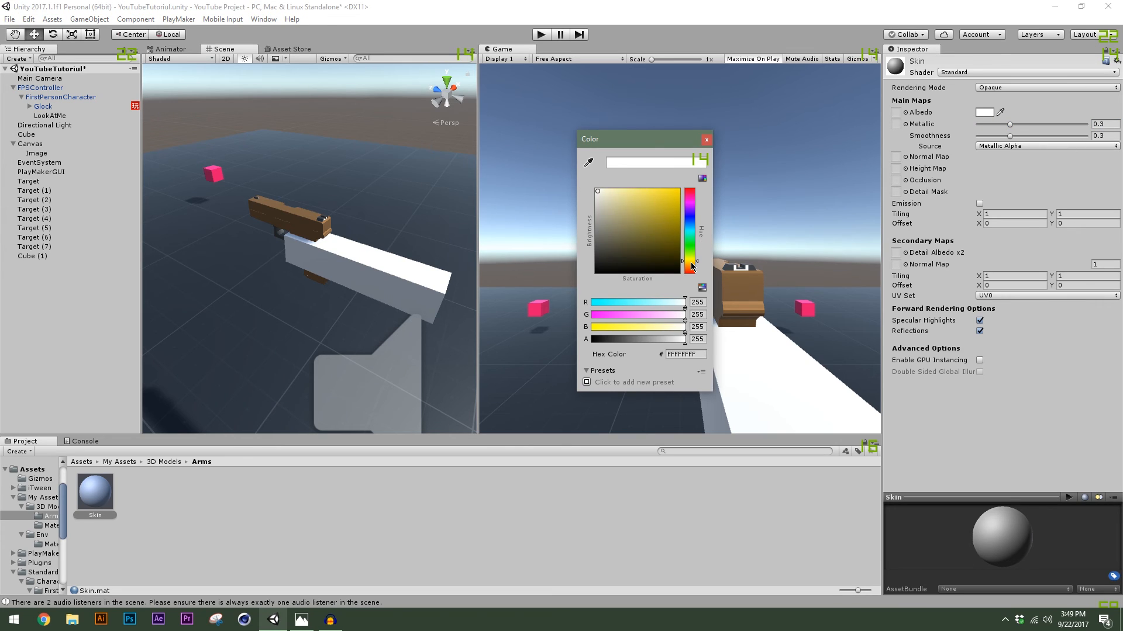
drag(626, 214, 626, 208)
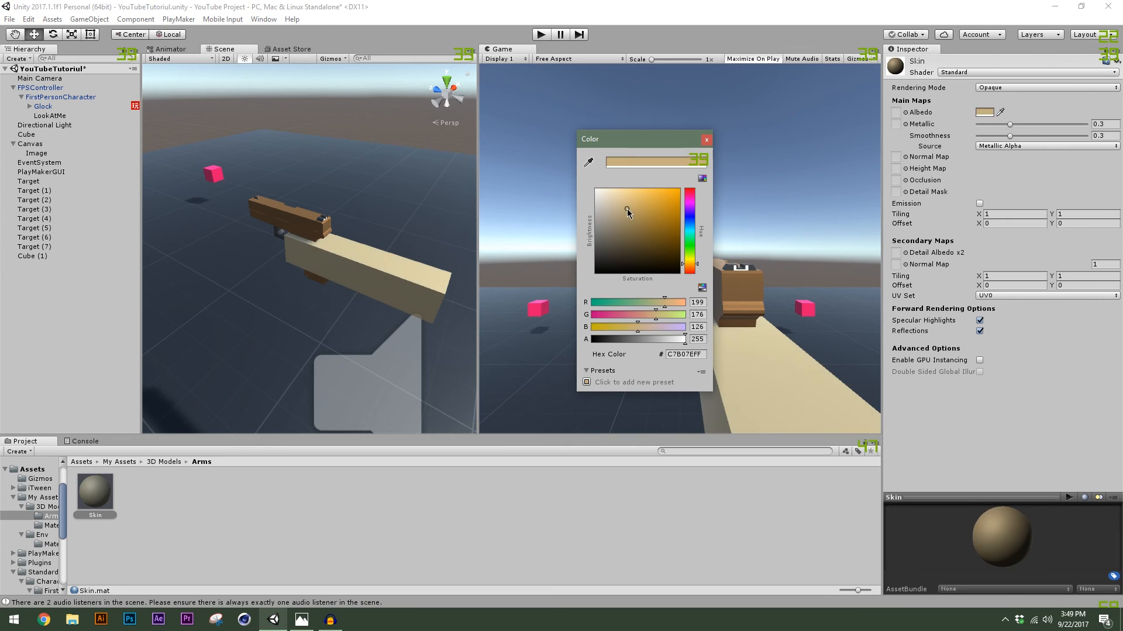
drag(690, 264, 691, 268)
mouse_move(636, 204)
mouse_down()
mouse_move(627, 213)
mouse_move(637, 203)
mouse_up()
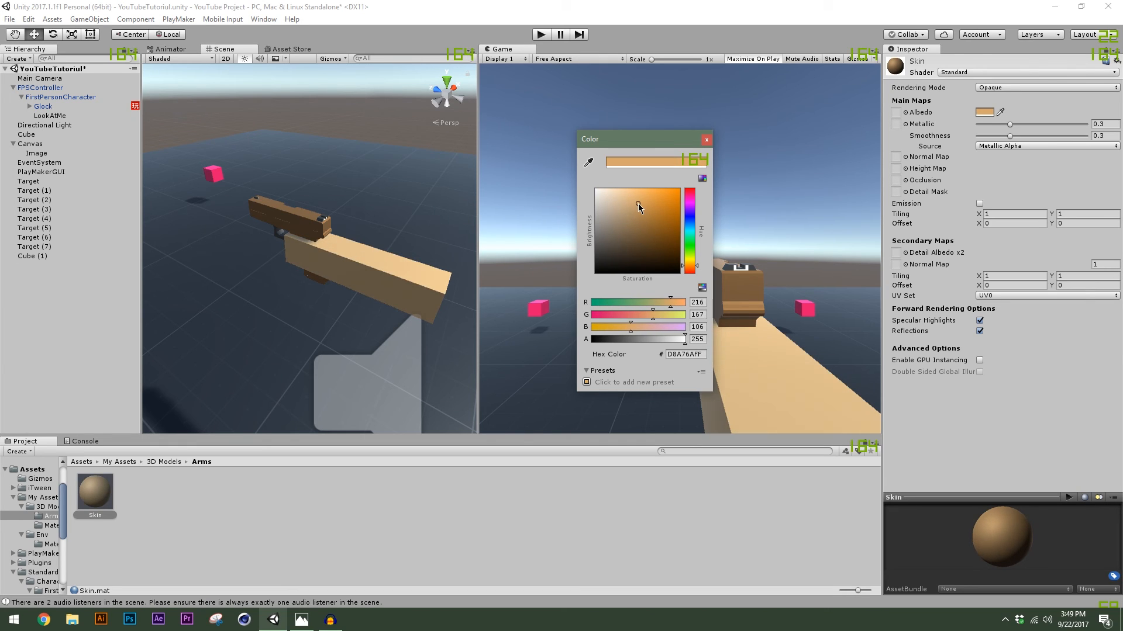
click(704, 140)
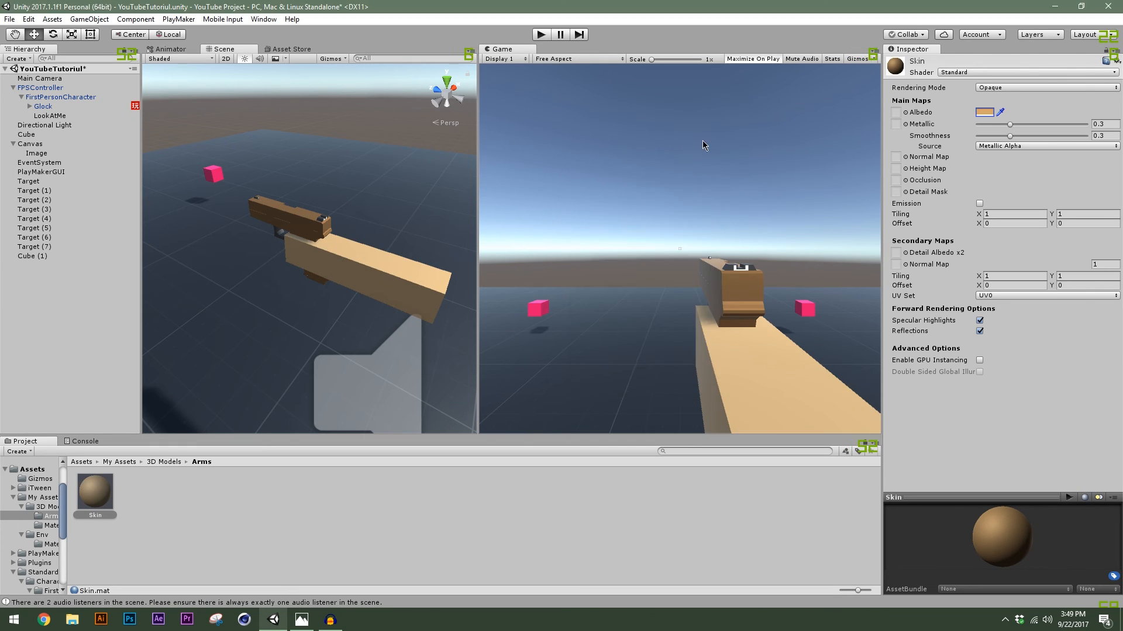
Widen the game view and rename the arm block as Right Arm
drag(478, 207, 408, 207)
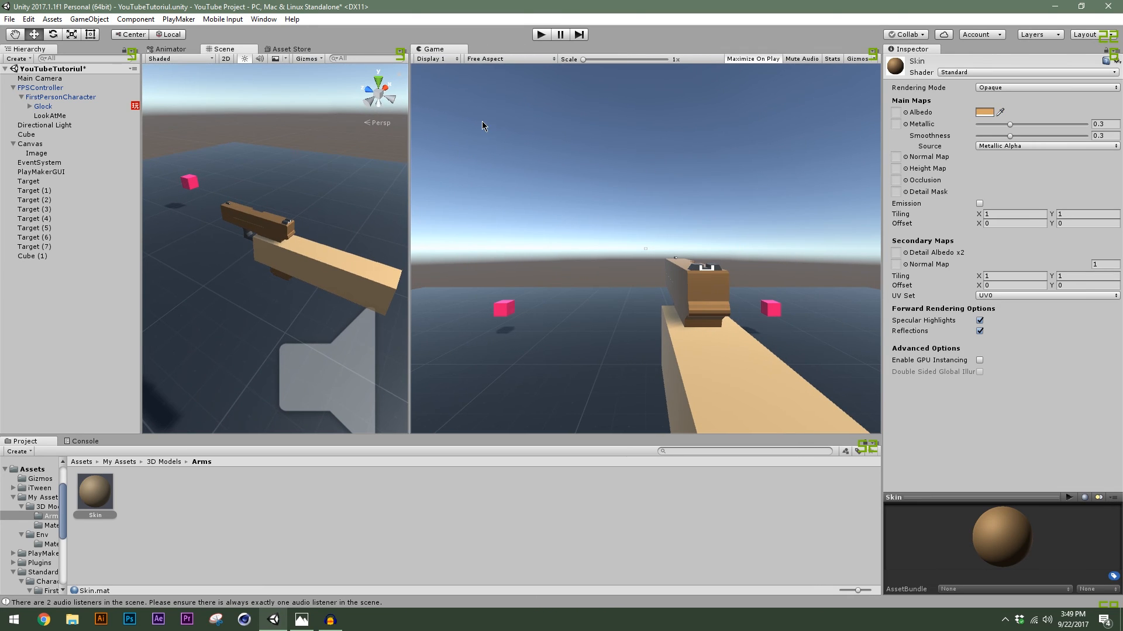
click(36, 256)
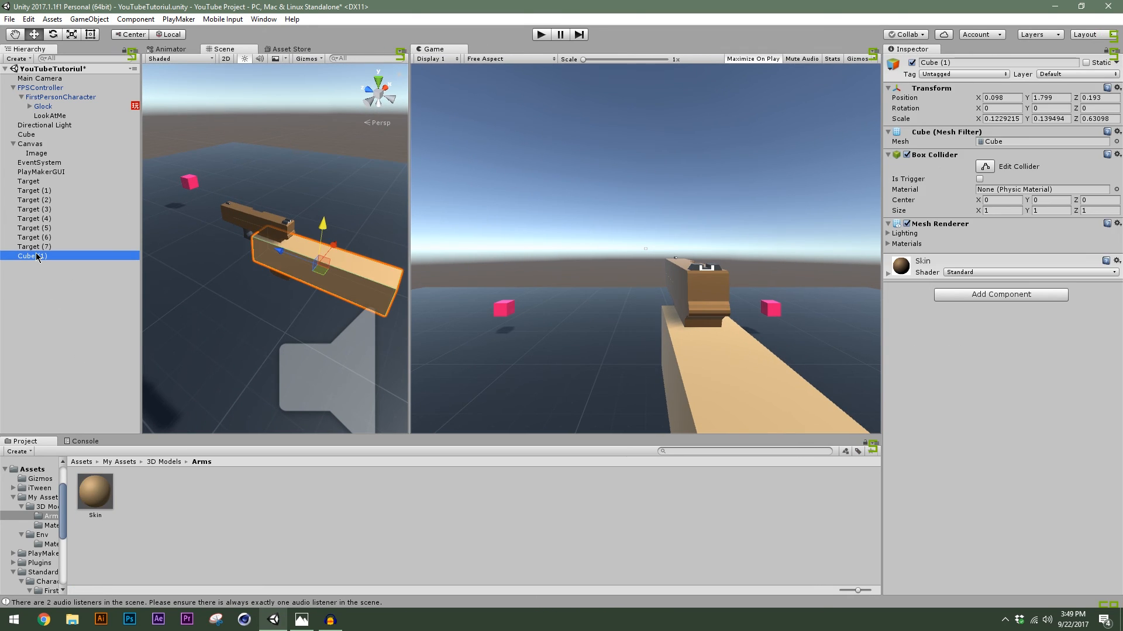
right_click(41, 257)
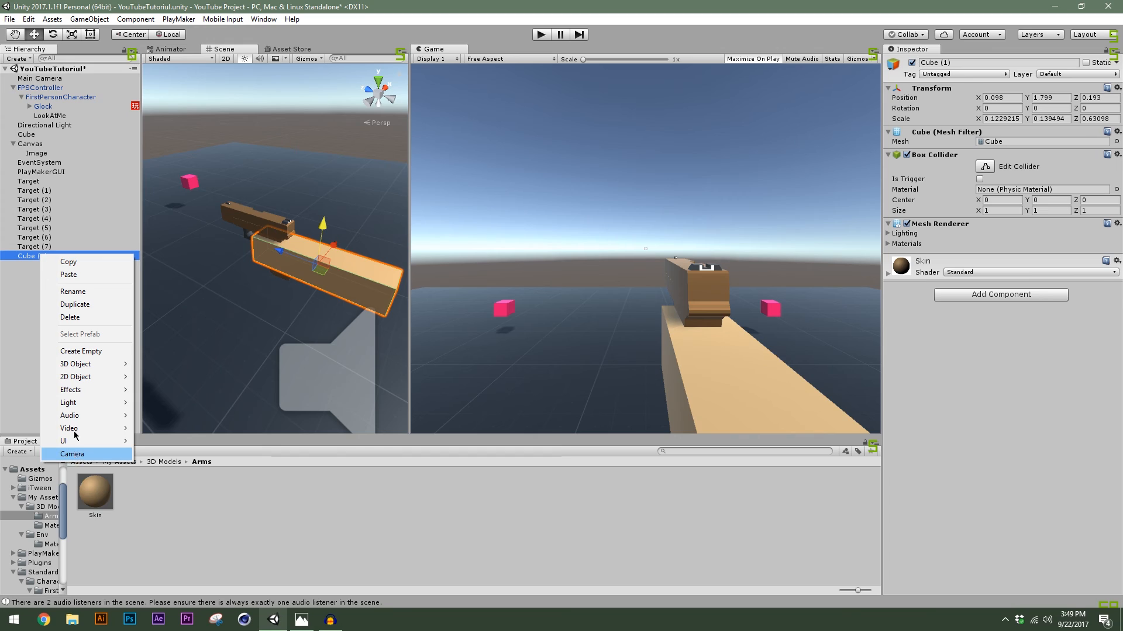
click(75, 292)
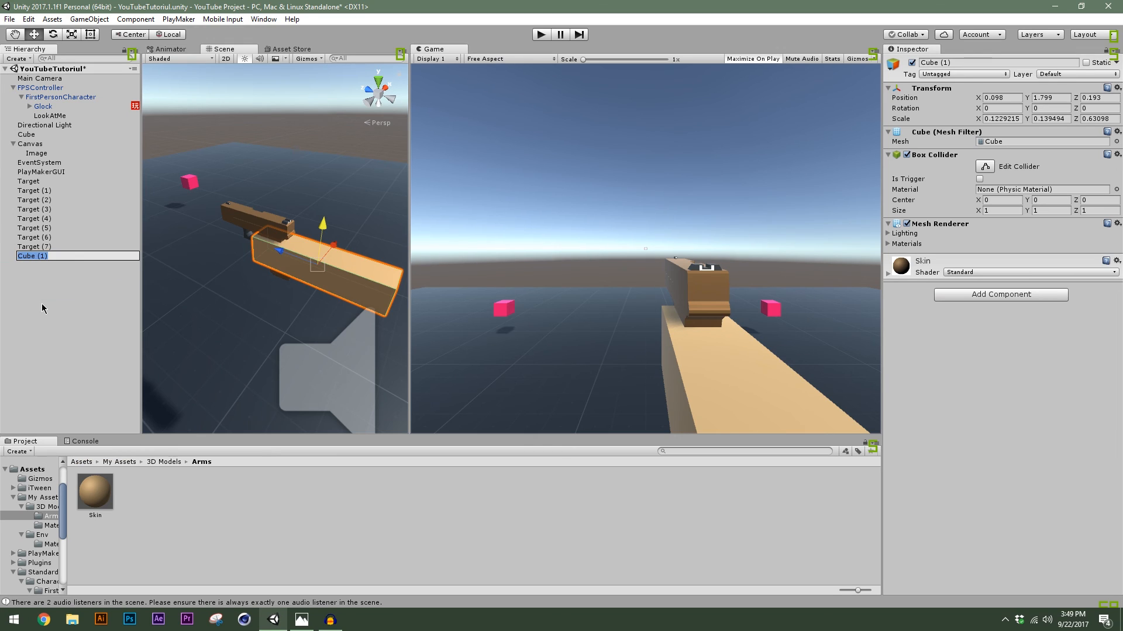
text(Right Arm)
key(Return)
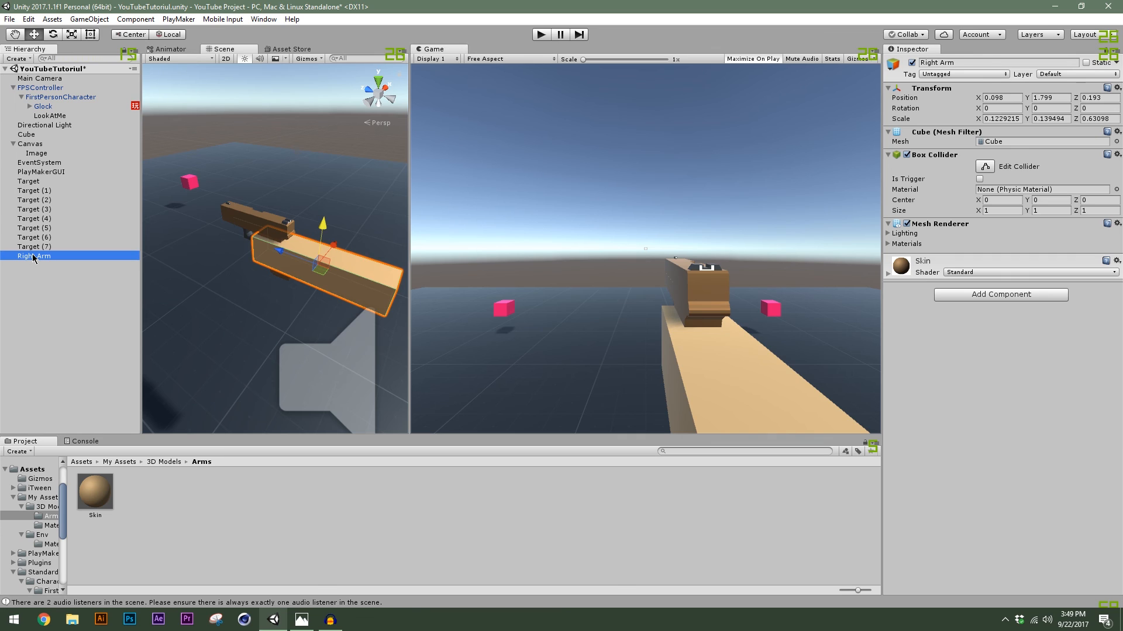
Make Right Arm a child of the Glock and save it as a prefab in the Arms folder
drag(34, 257, 29, 109)
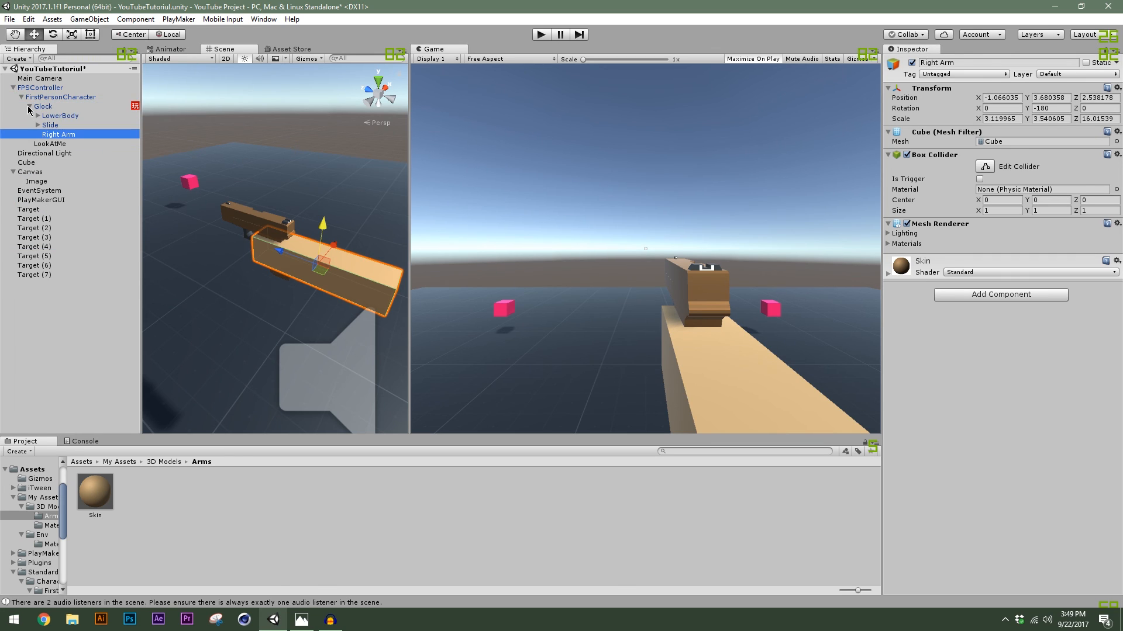
click(37, 107)
key(Right)
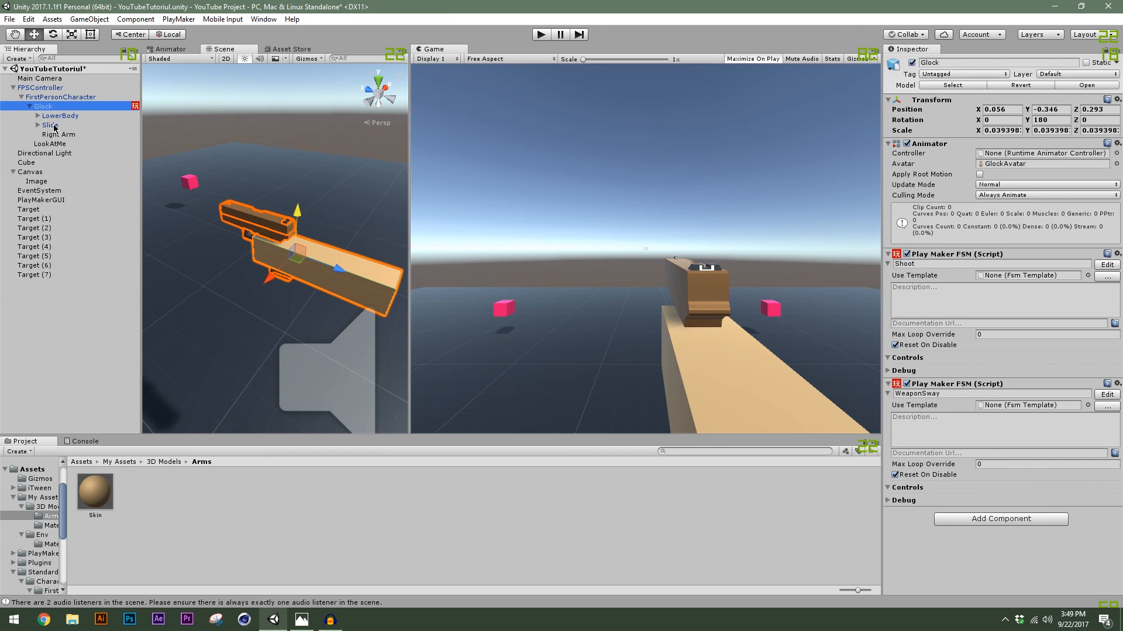
click(59, 135)
drag(51, 136, 179, 514)
click(194, 504)
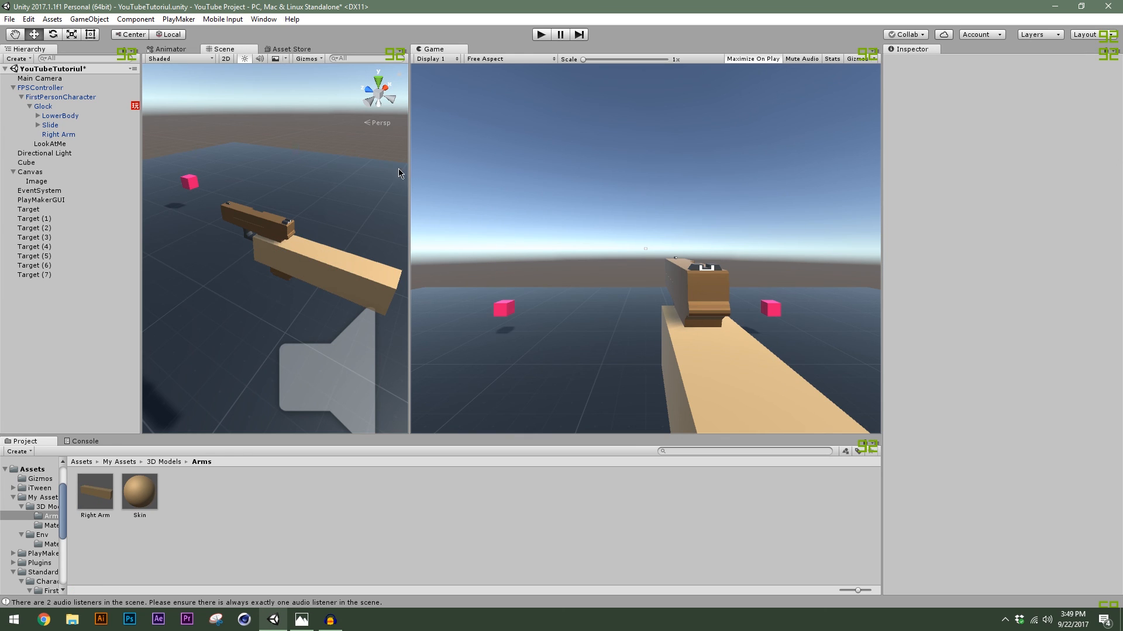
Widen the game view further and play-test the gun with its arm by walking around, jumping and shooting at the target cubes
drag(408, 153, 249, 153)
key(ctrl+p)
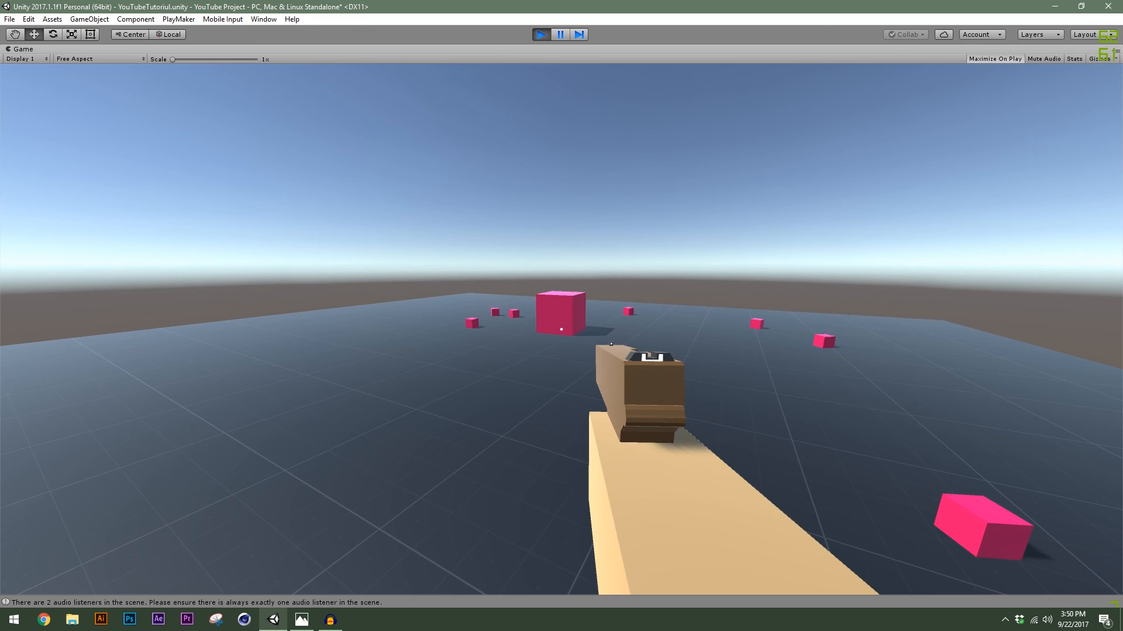
key(w)
key(a)
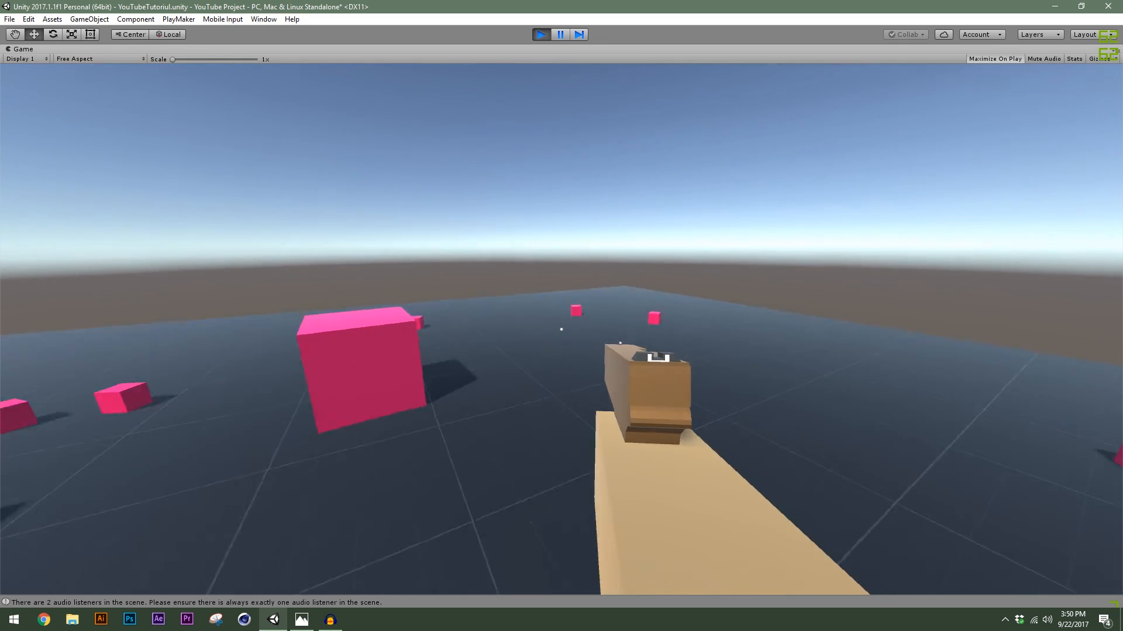
key(s)
key(w)
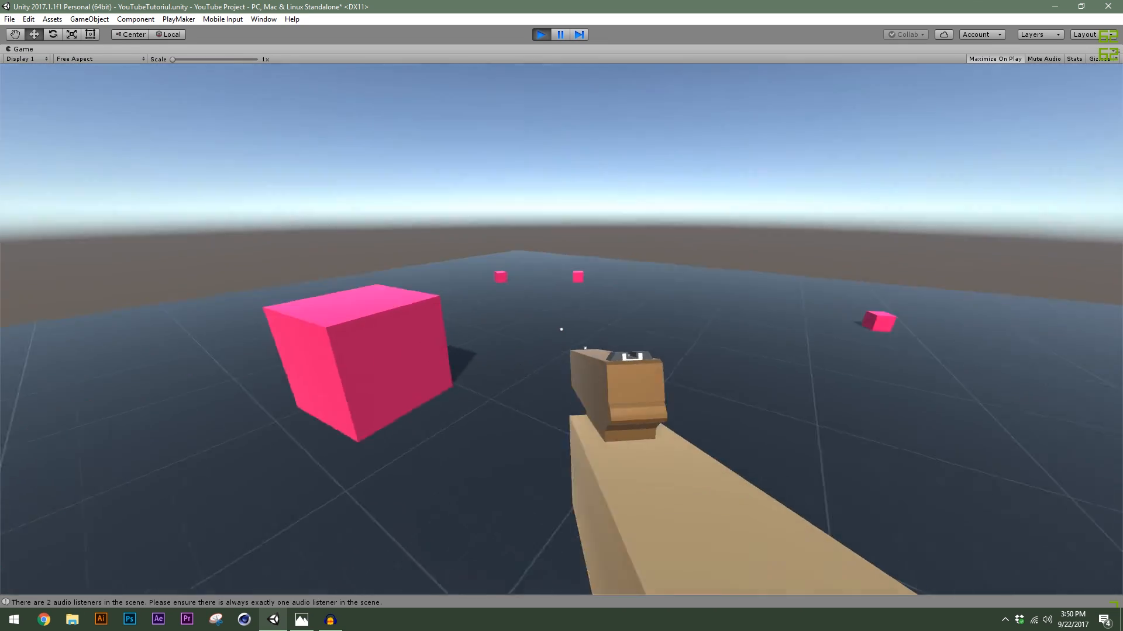
key(w)
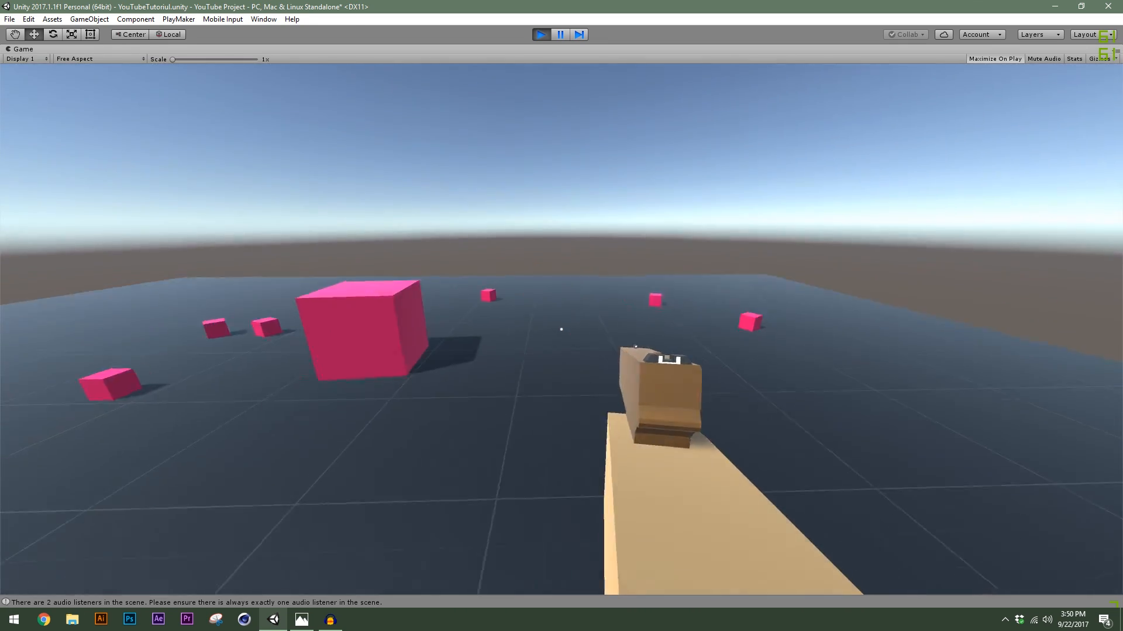
key(w)
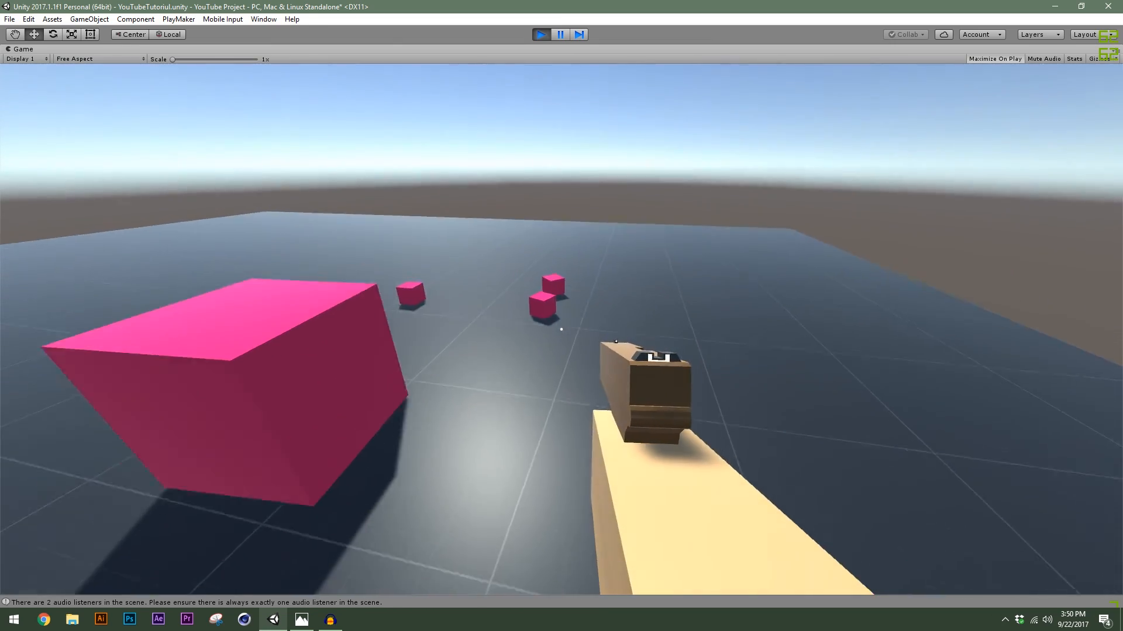
key(s)
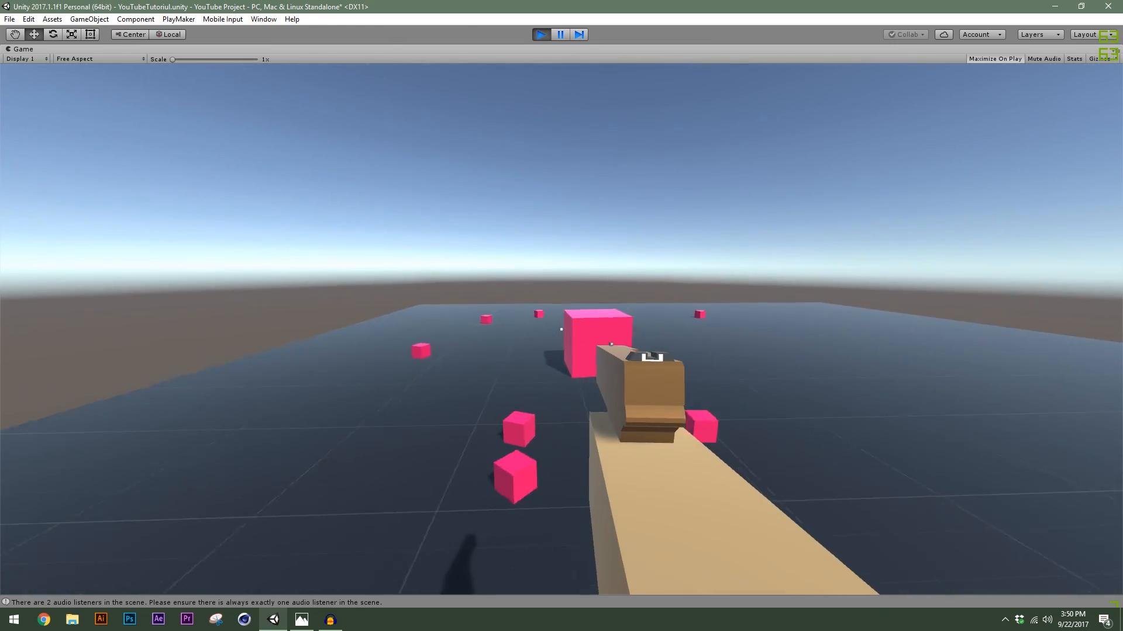
key(w)
key(s)
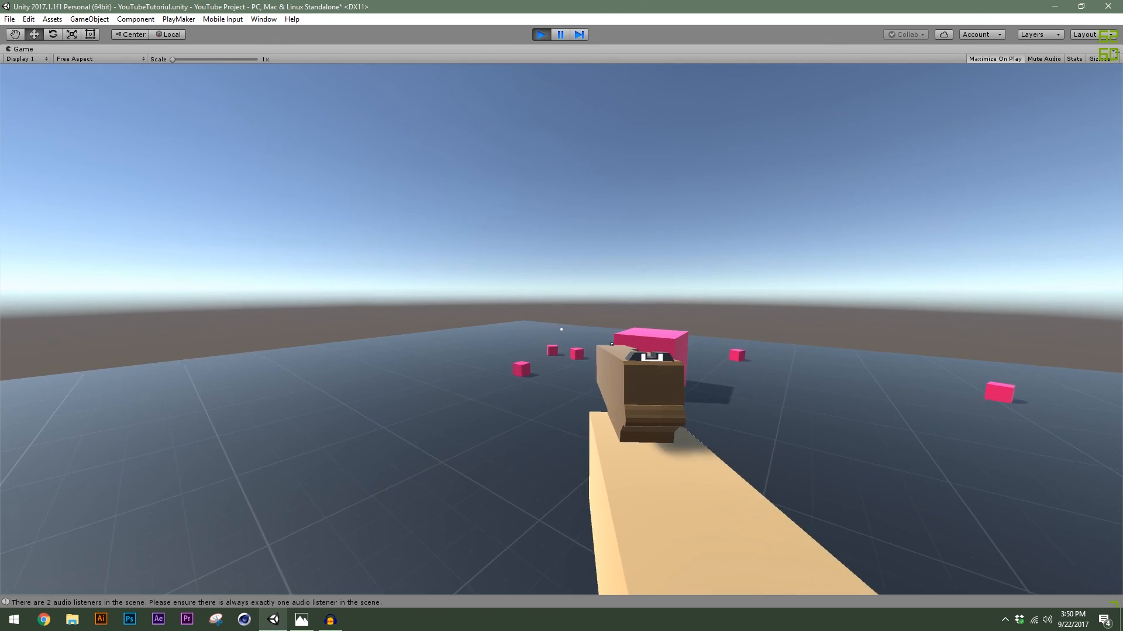
key(w)
click(561, 330)
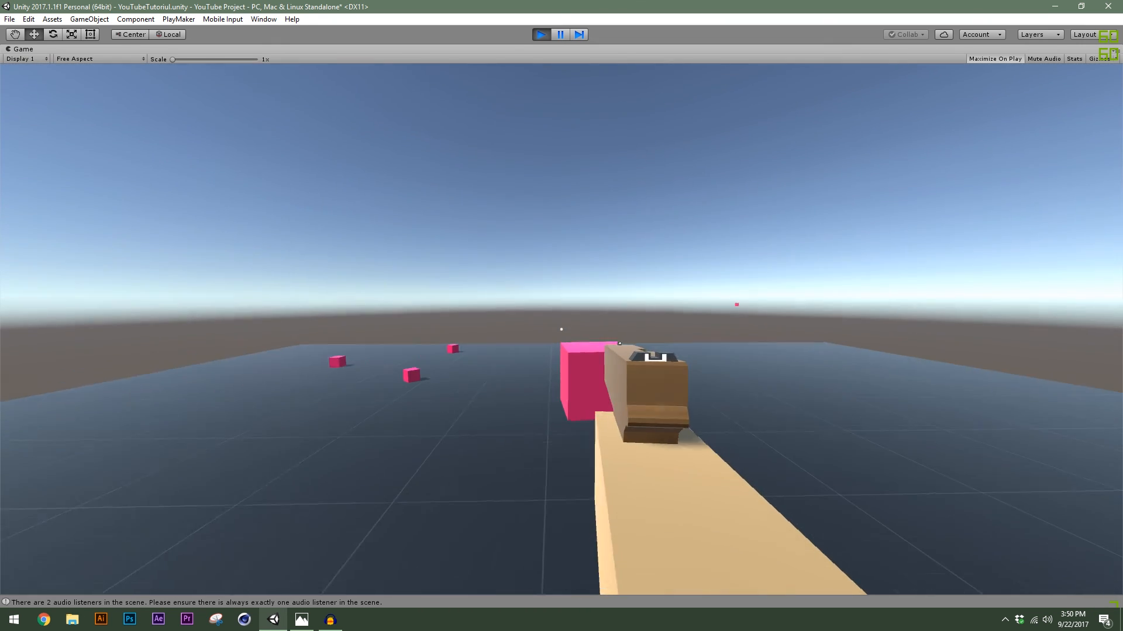
key(w)
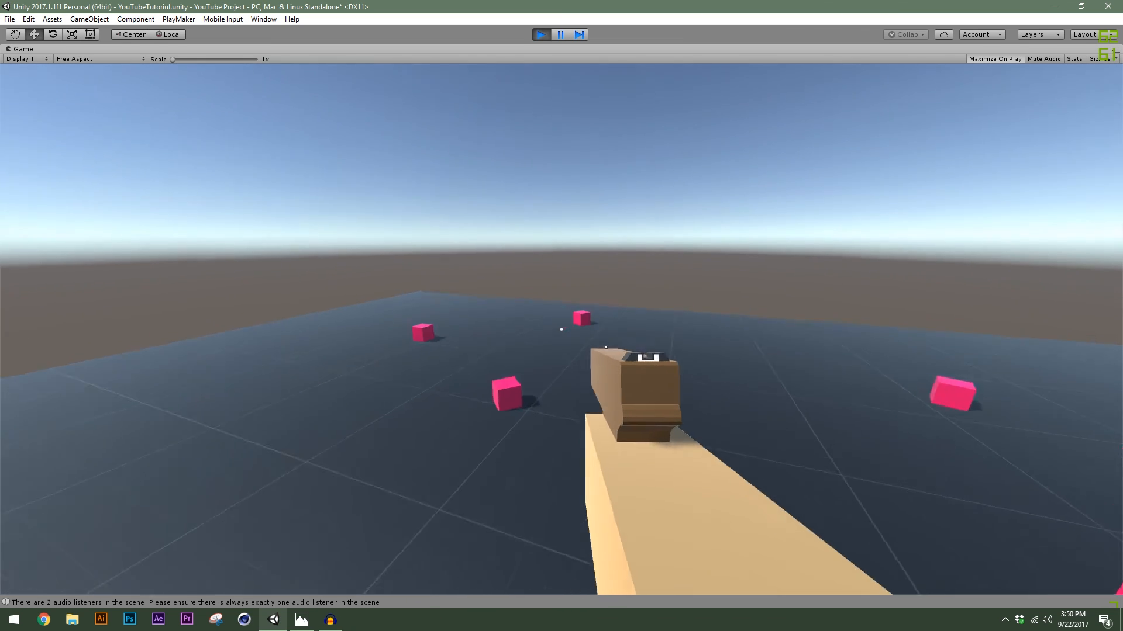
key(w)
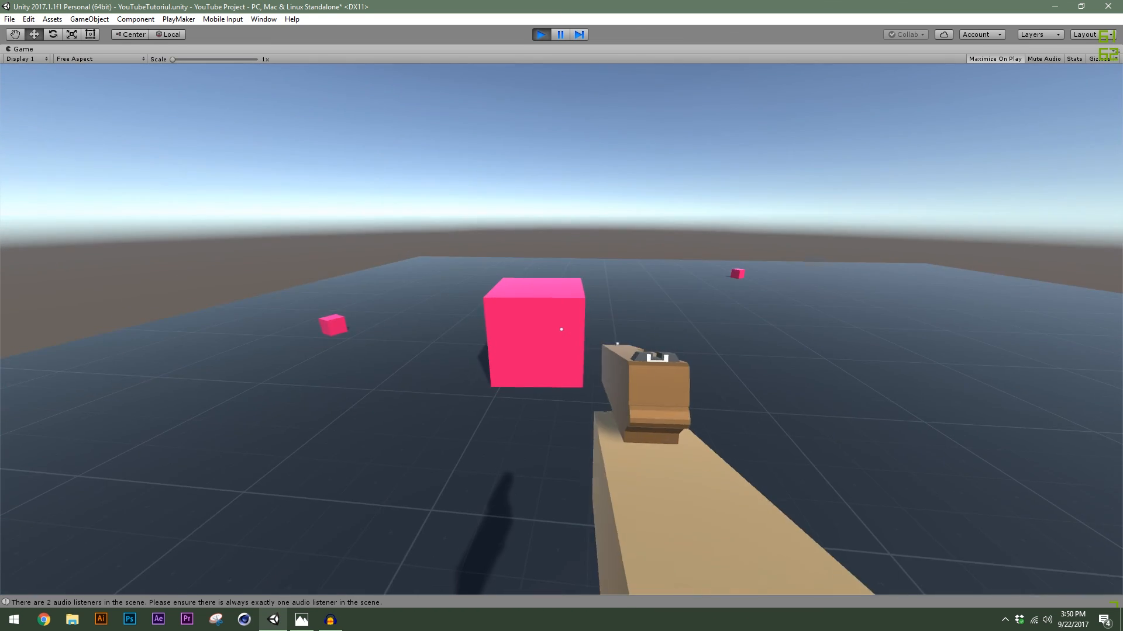
key(w)
key(w)
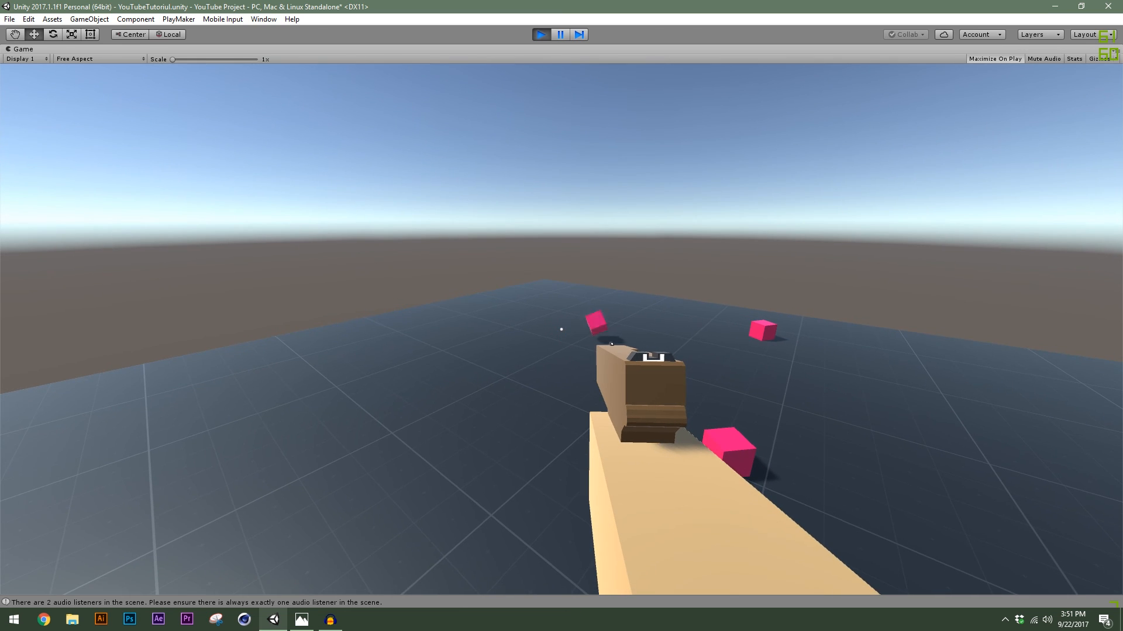
key(w)
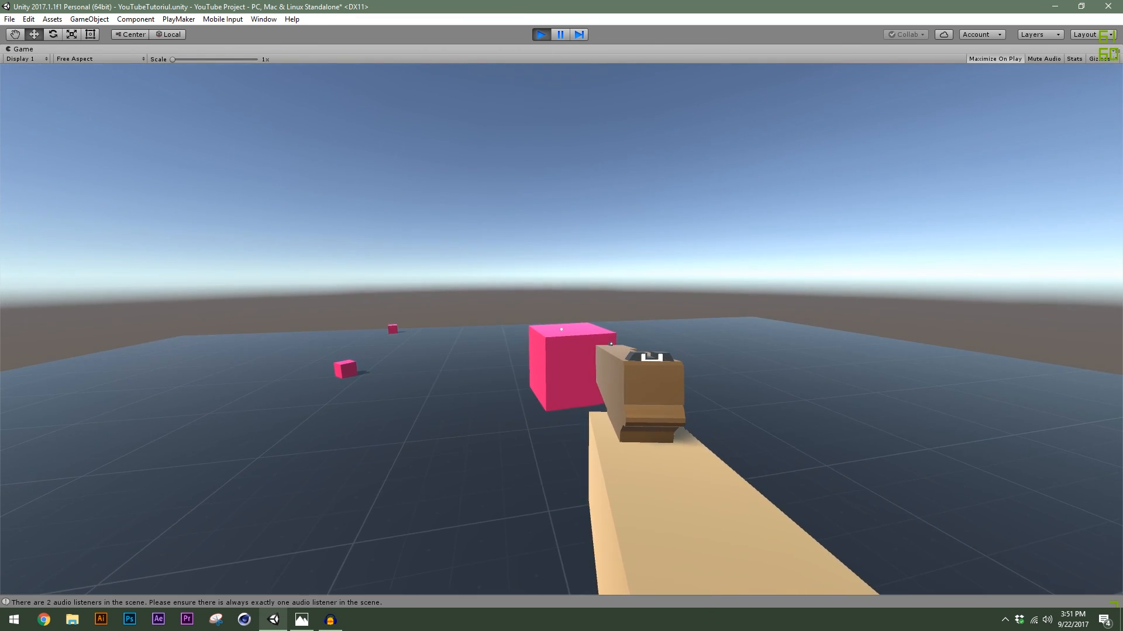
key(w)
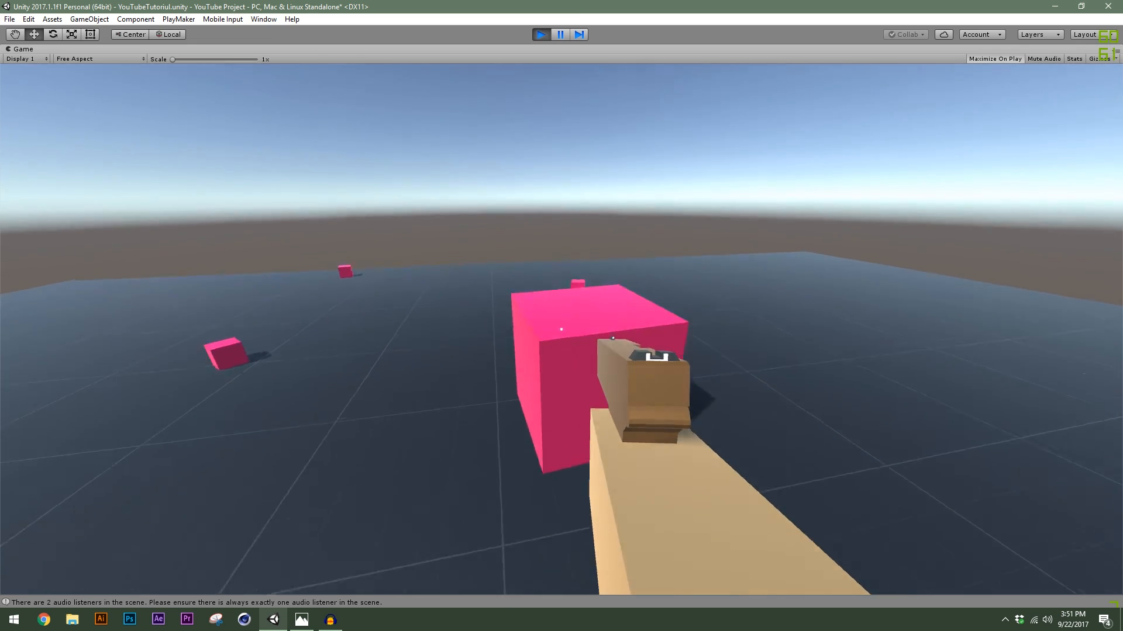
key(space)
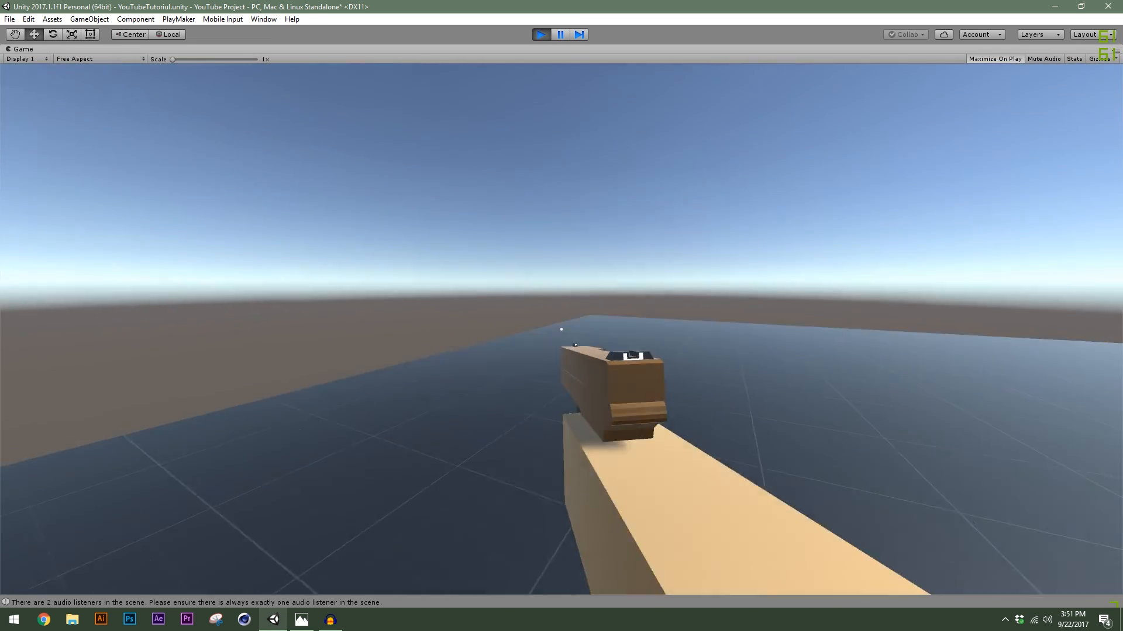